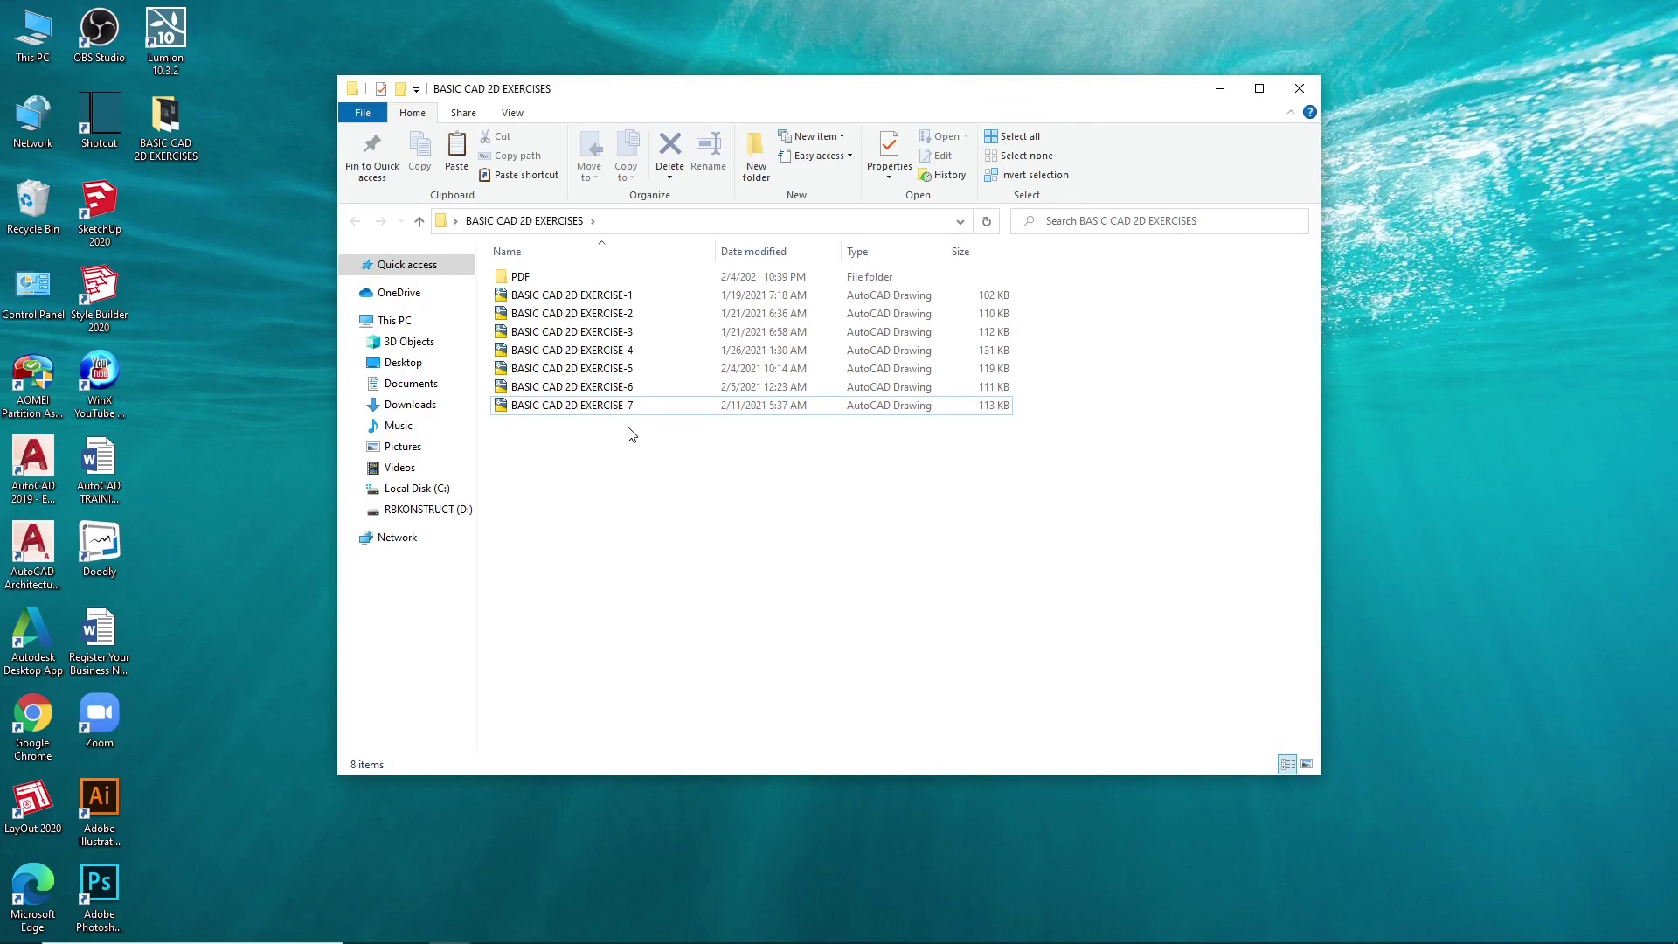
# - Duplicate the BASIC CAD 2D EXERCISE-7 drawing file within the same folder
pyautogui.click(614, 413)
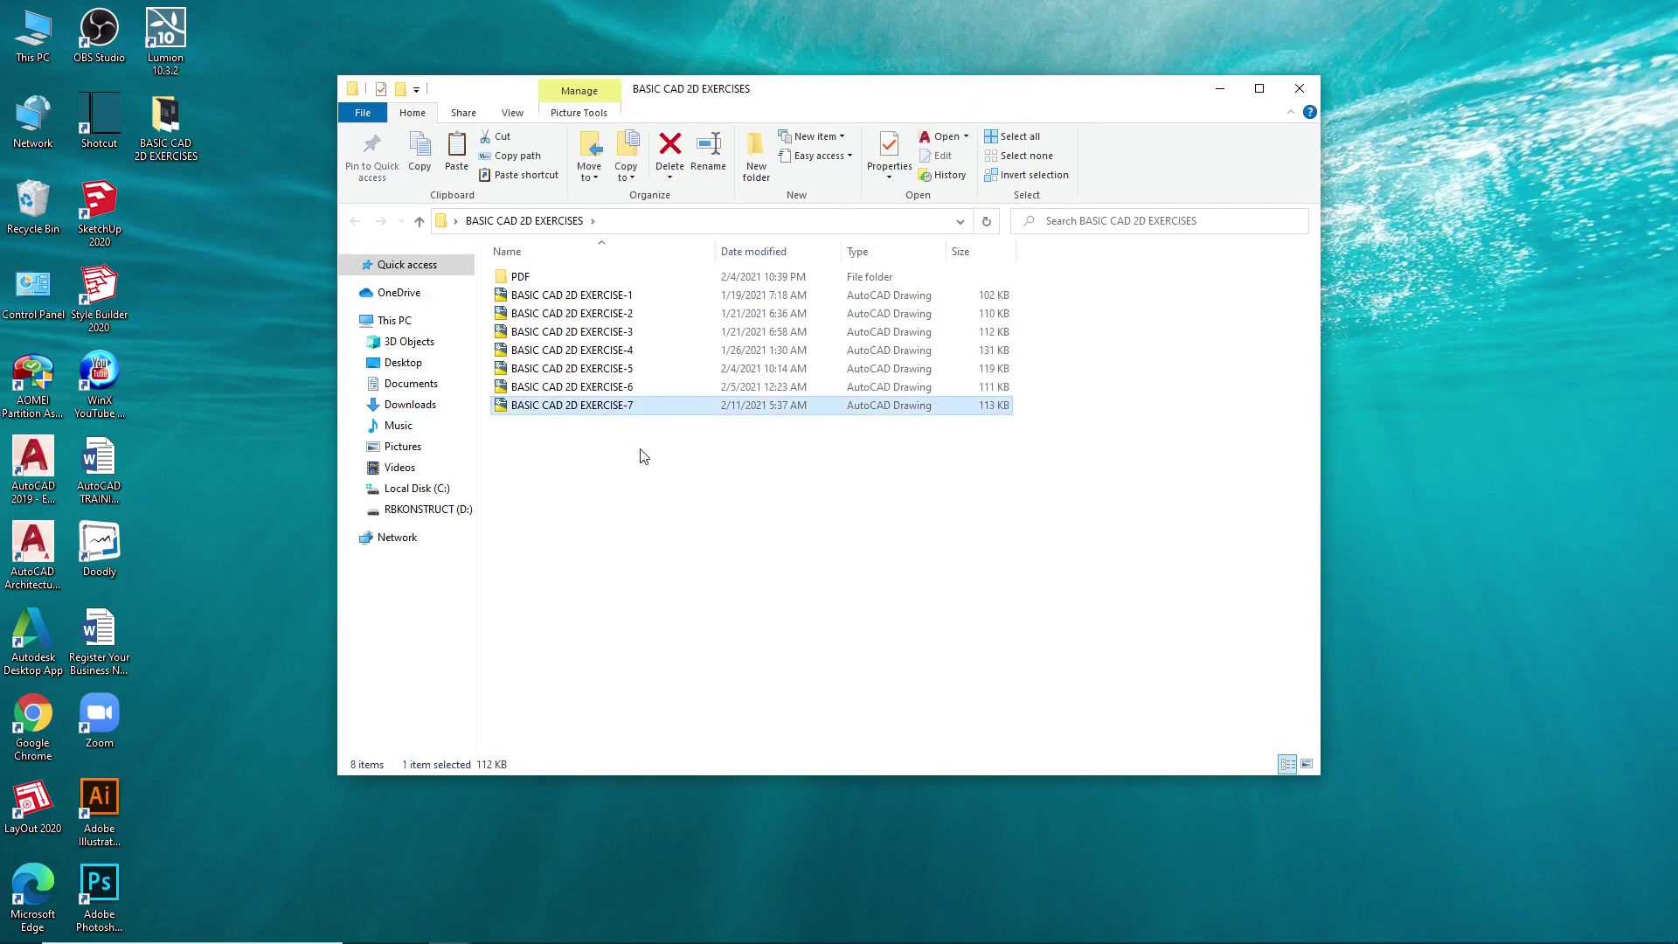
pyautogui.rightClick(602, 412)
pyautogui.click(638, 743)
pyautogui.rightClick(571, 476)
pyautogui.click(616, 597)
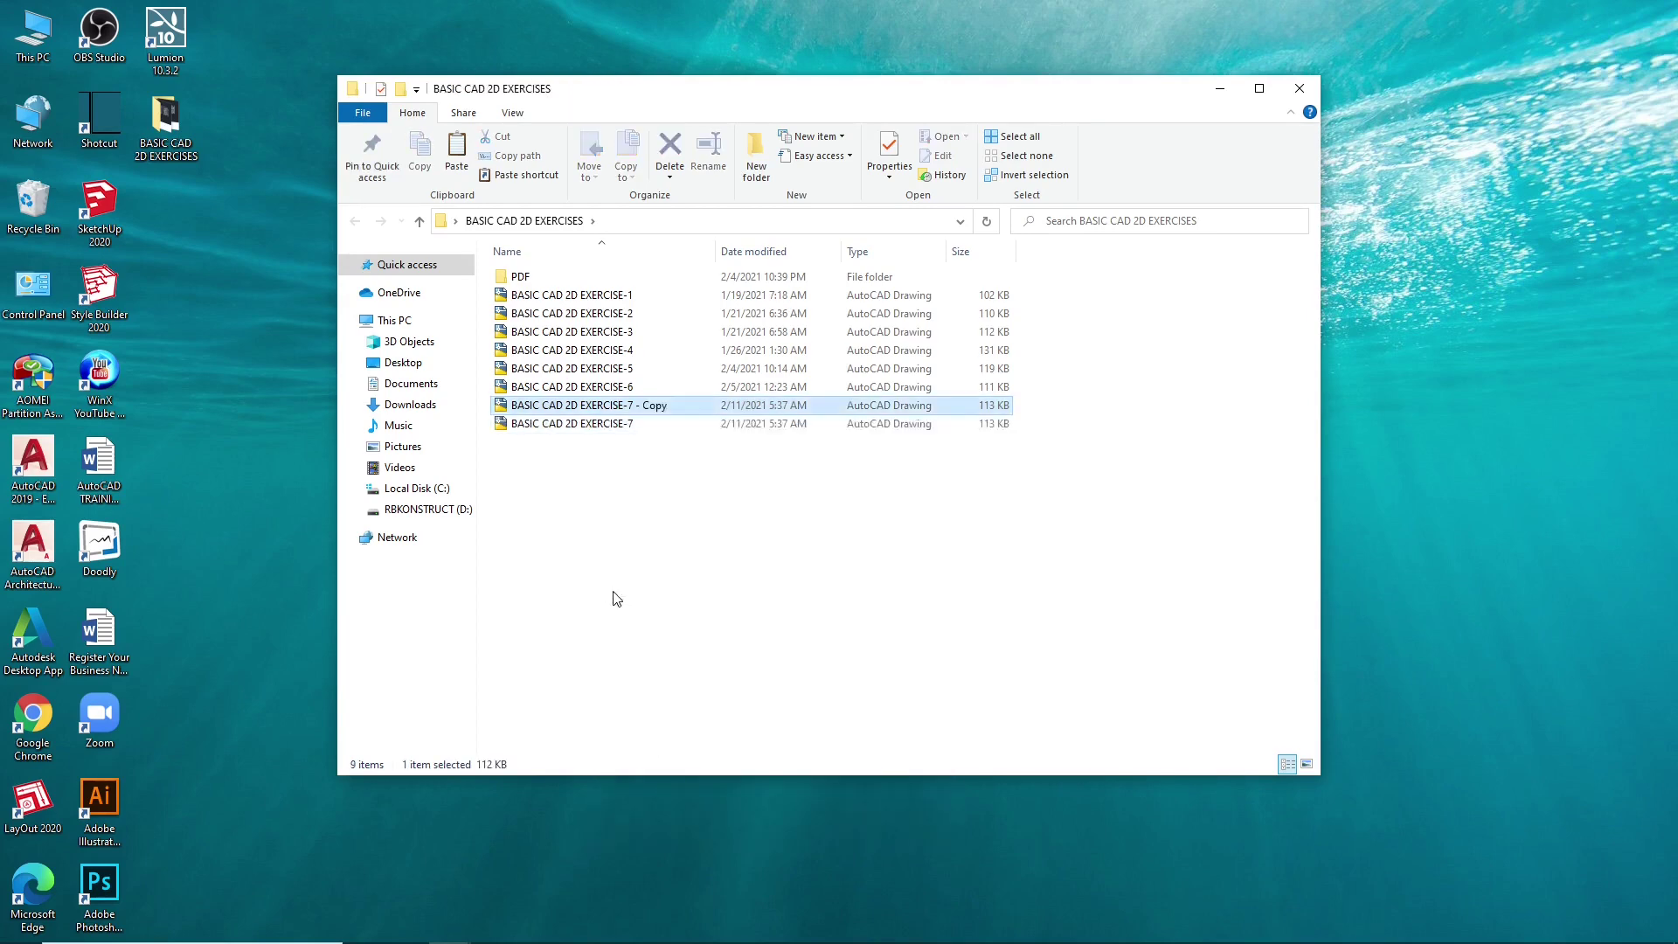
# - Rename the copied drawing file as BASIC CAD 2D EXERCISE-8
pyautogui.rightClick(611, 408)
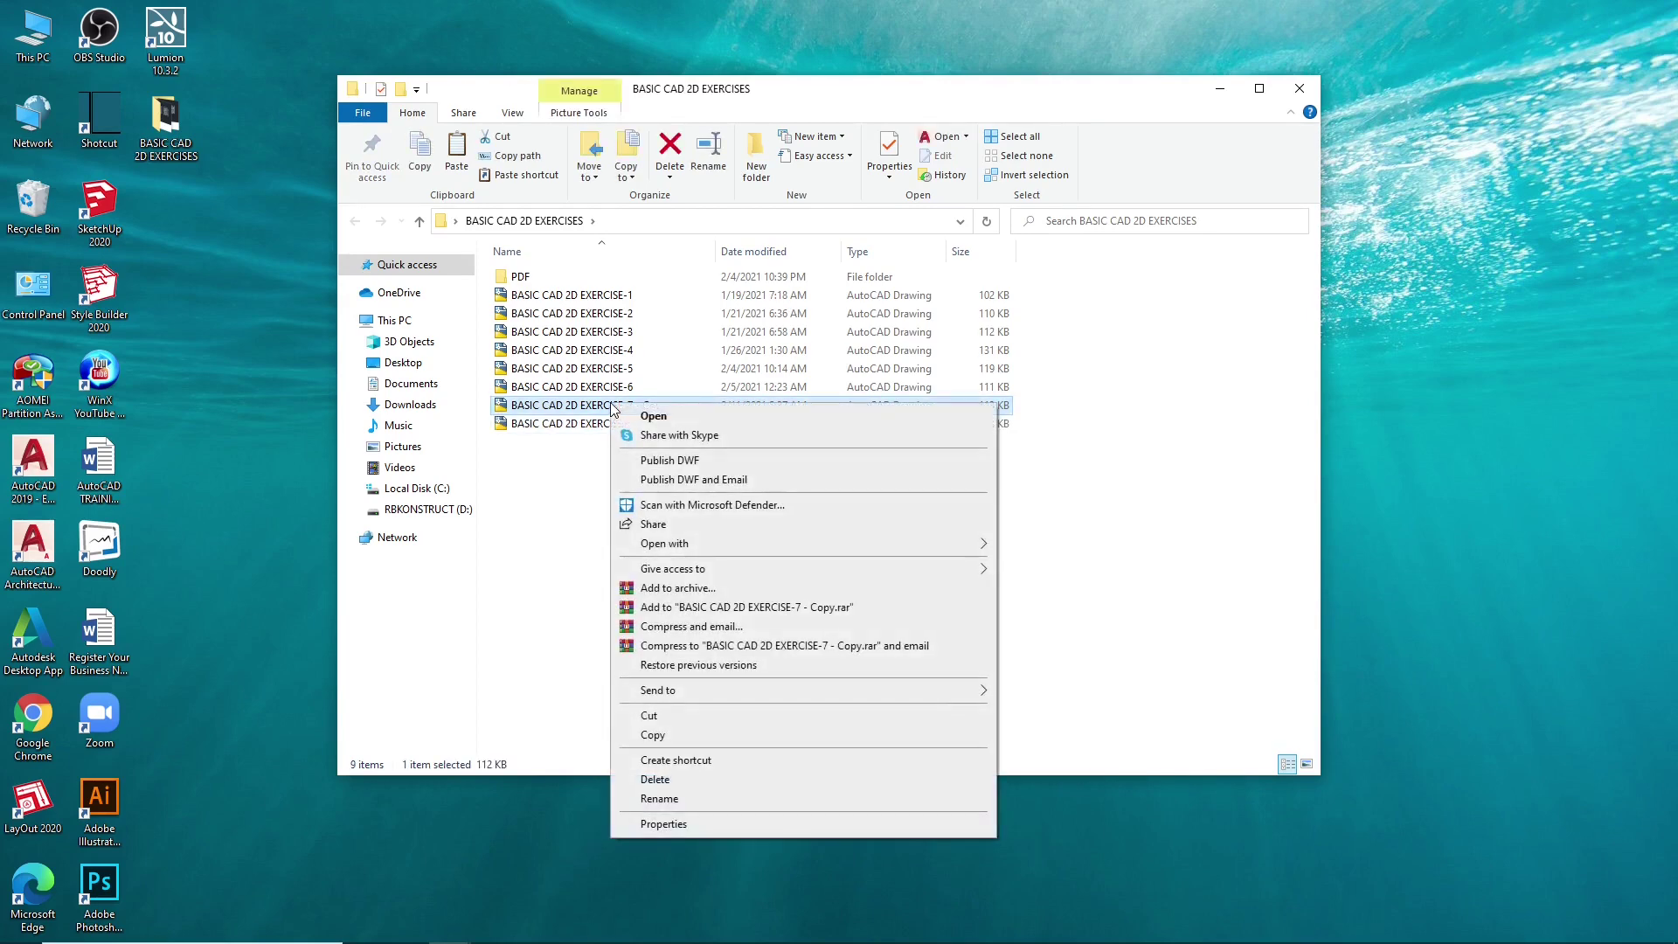
pyautogui.click(660, 800)
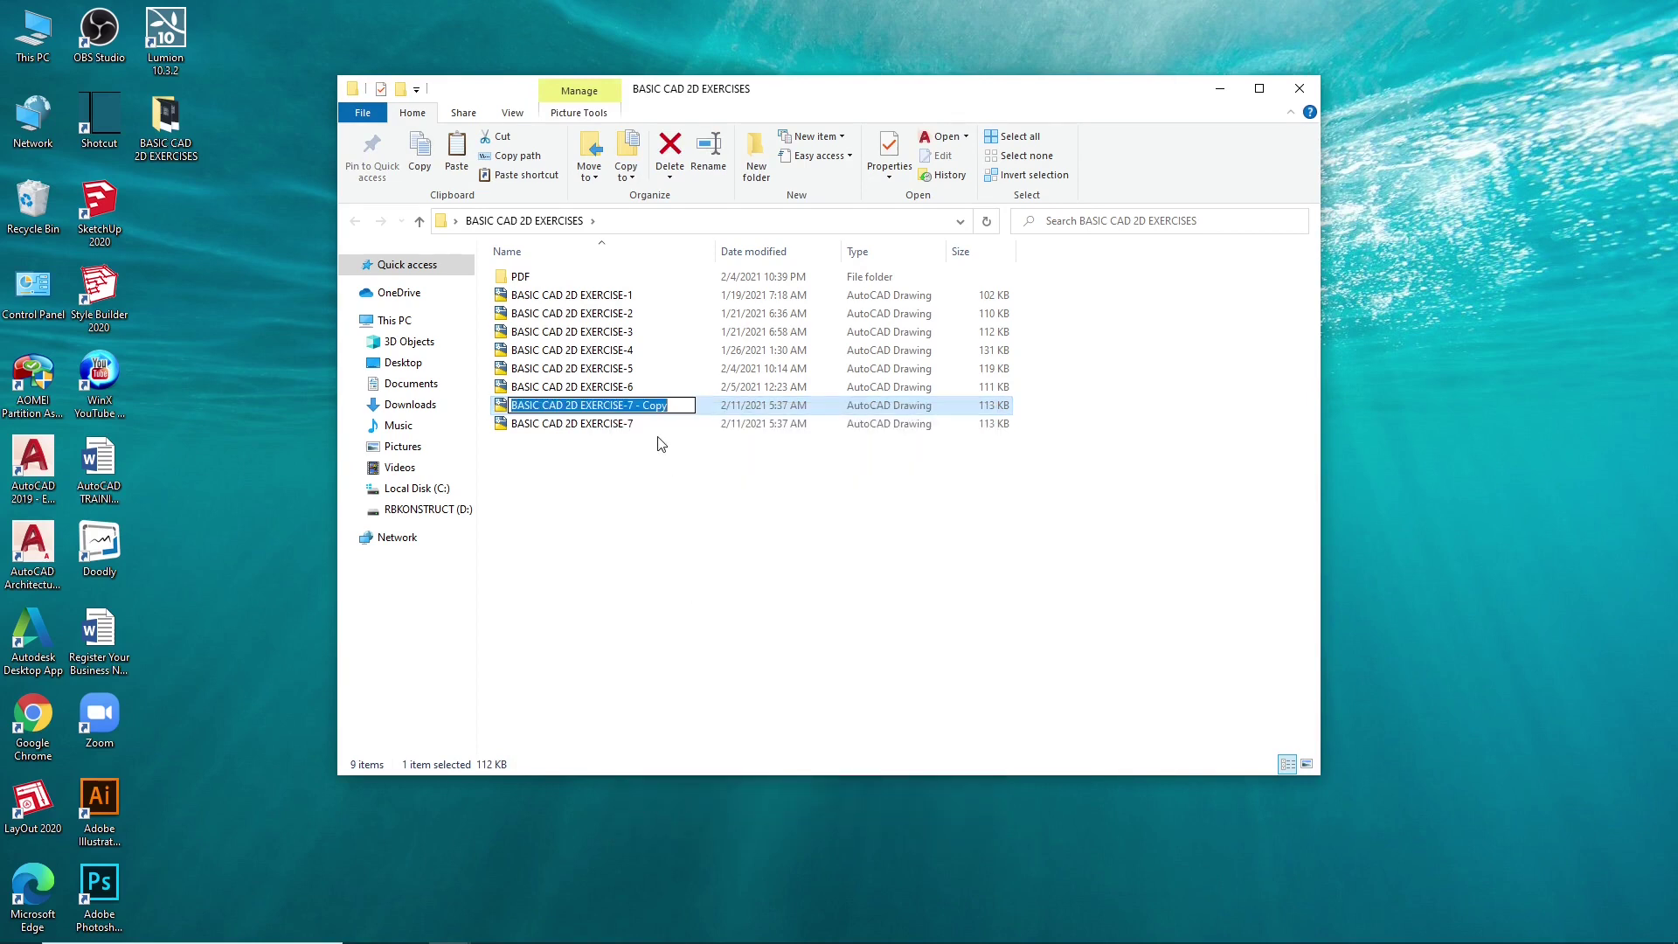
pyautogui.moveTo(630, 407); pyautogui.dragTo(727, 407)
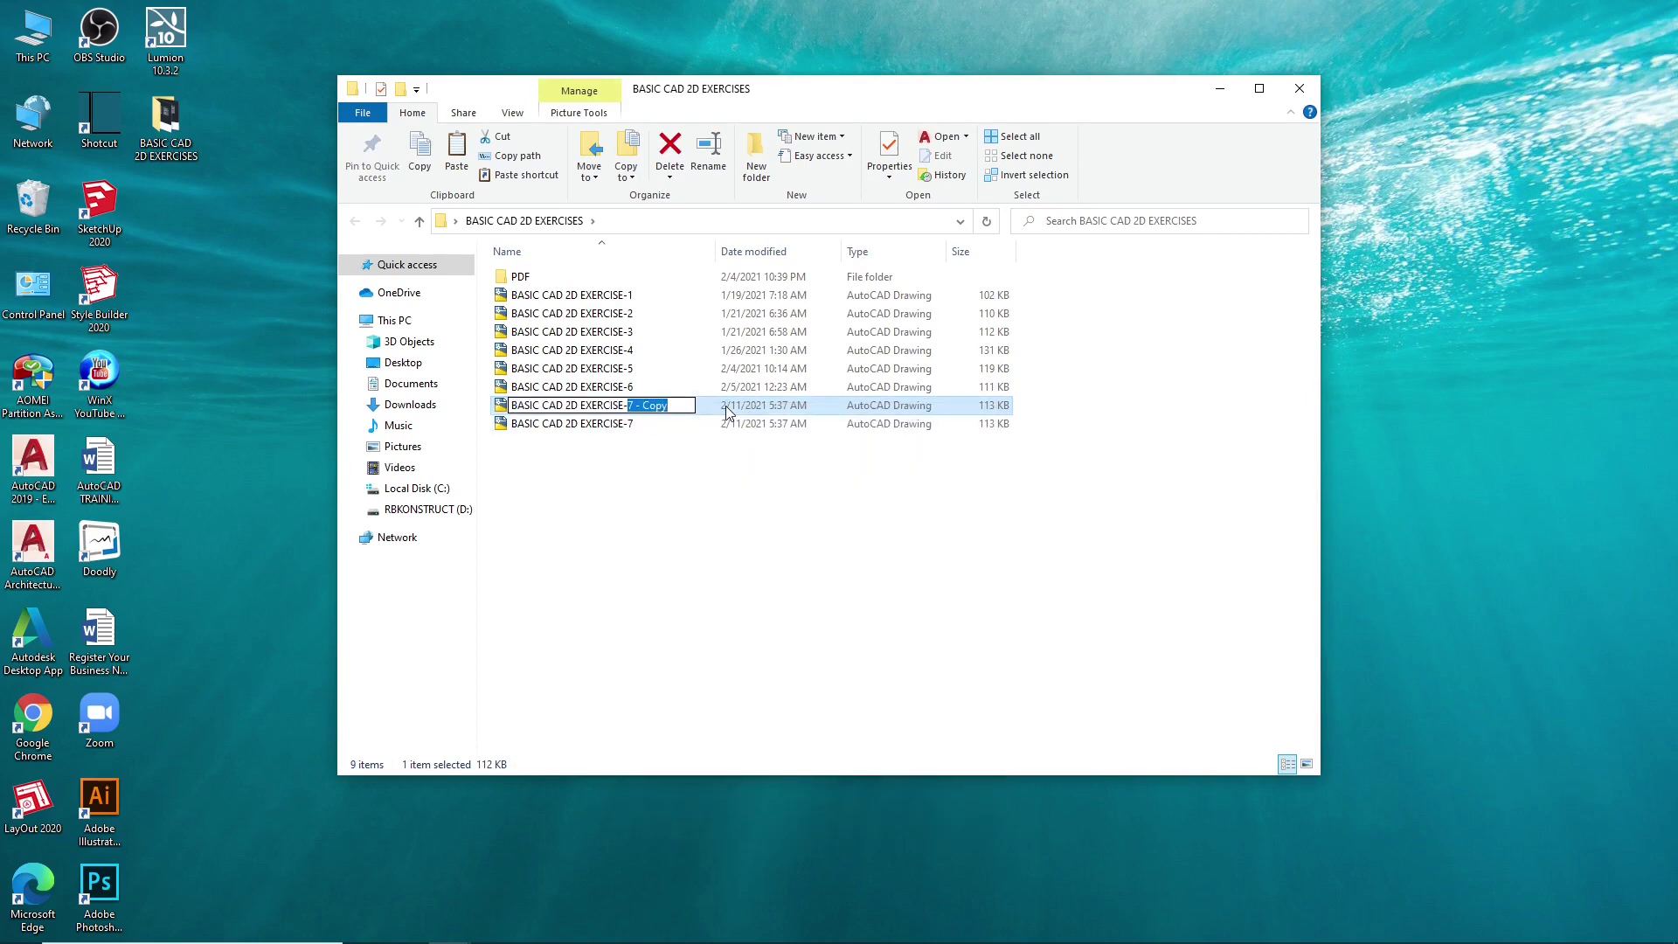
pyautogui.write('8')
pyautogui.press('Return')
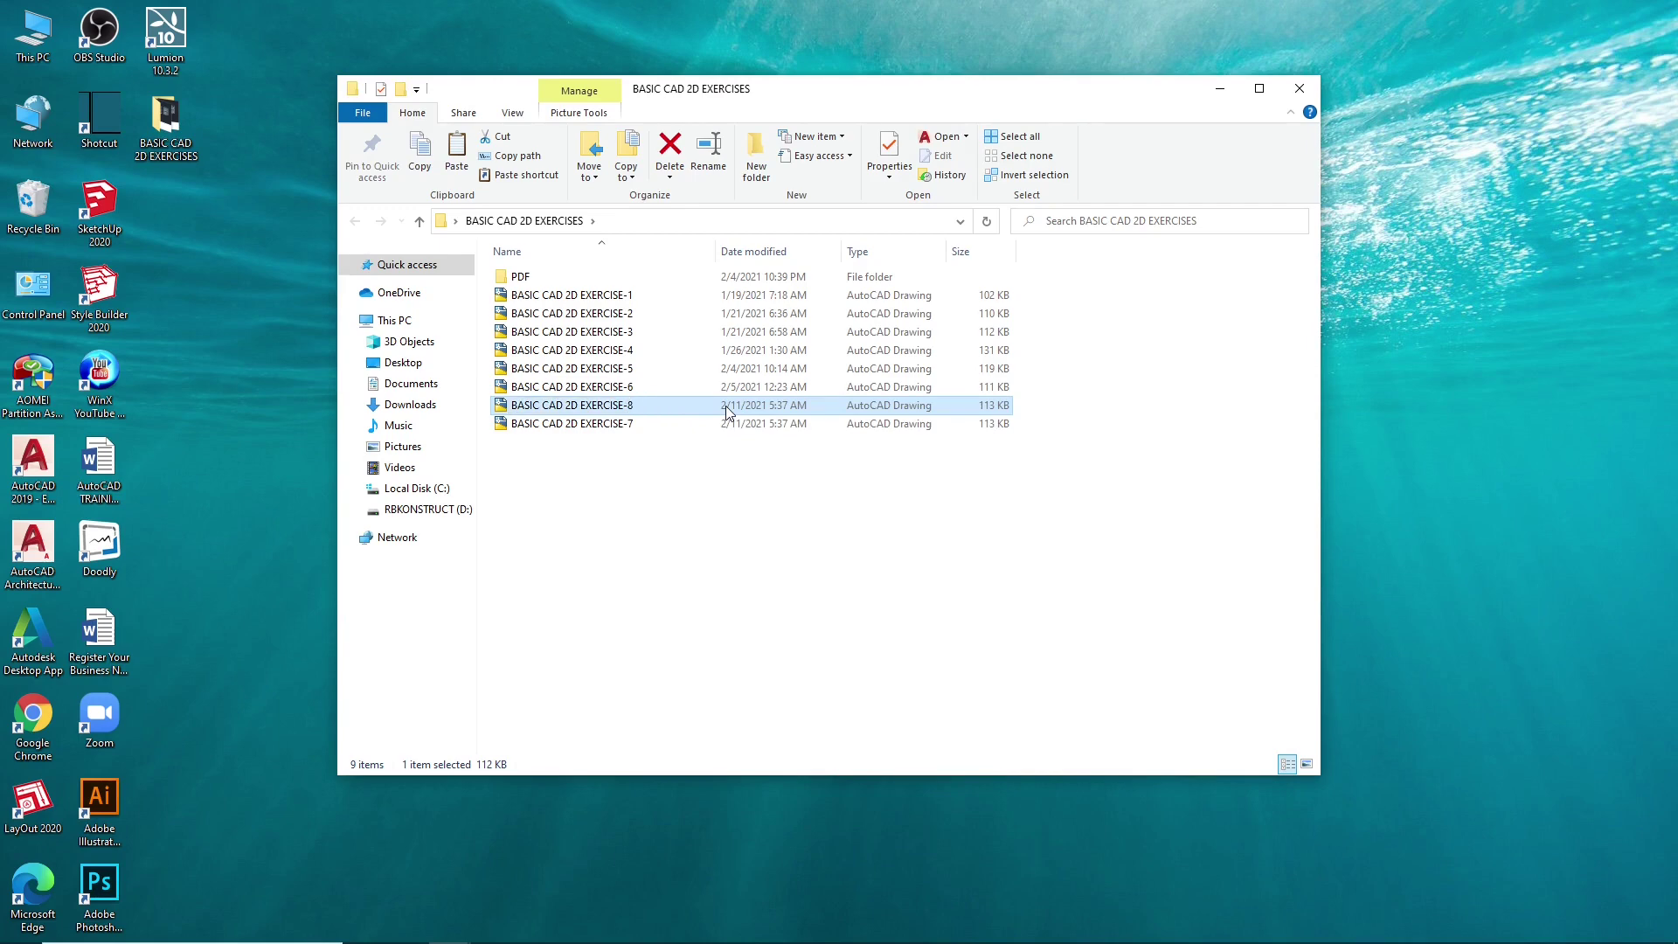
# - Open BASIC CAD 2D EXERCISE-8 in AutoCAD and erase both existing square patterns with their dimensions
pyautogui.doubleClick(726, 406)
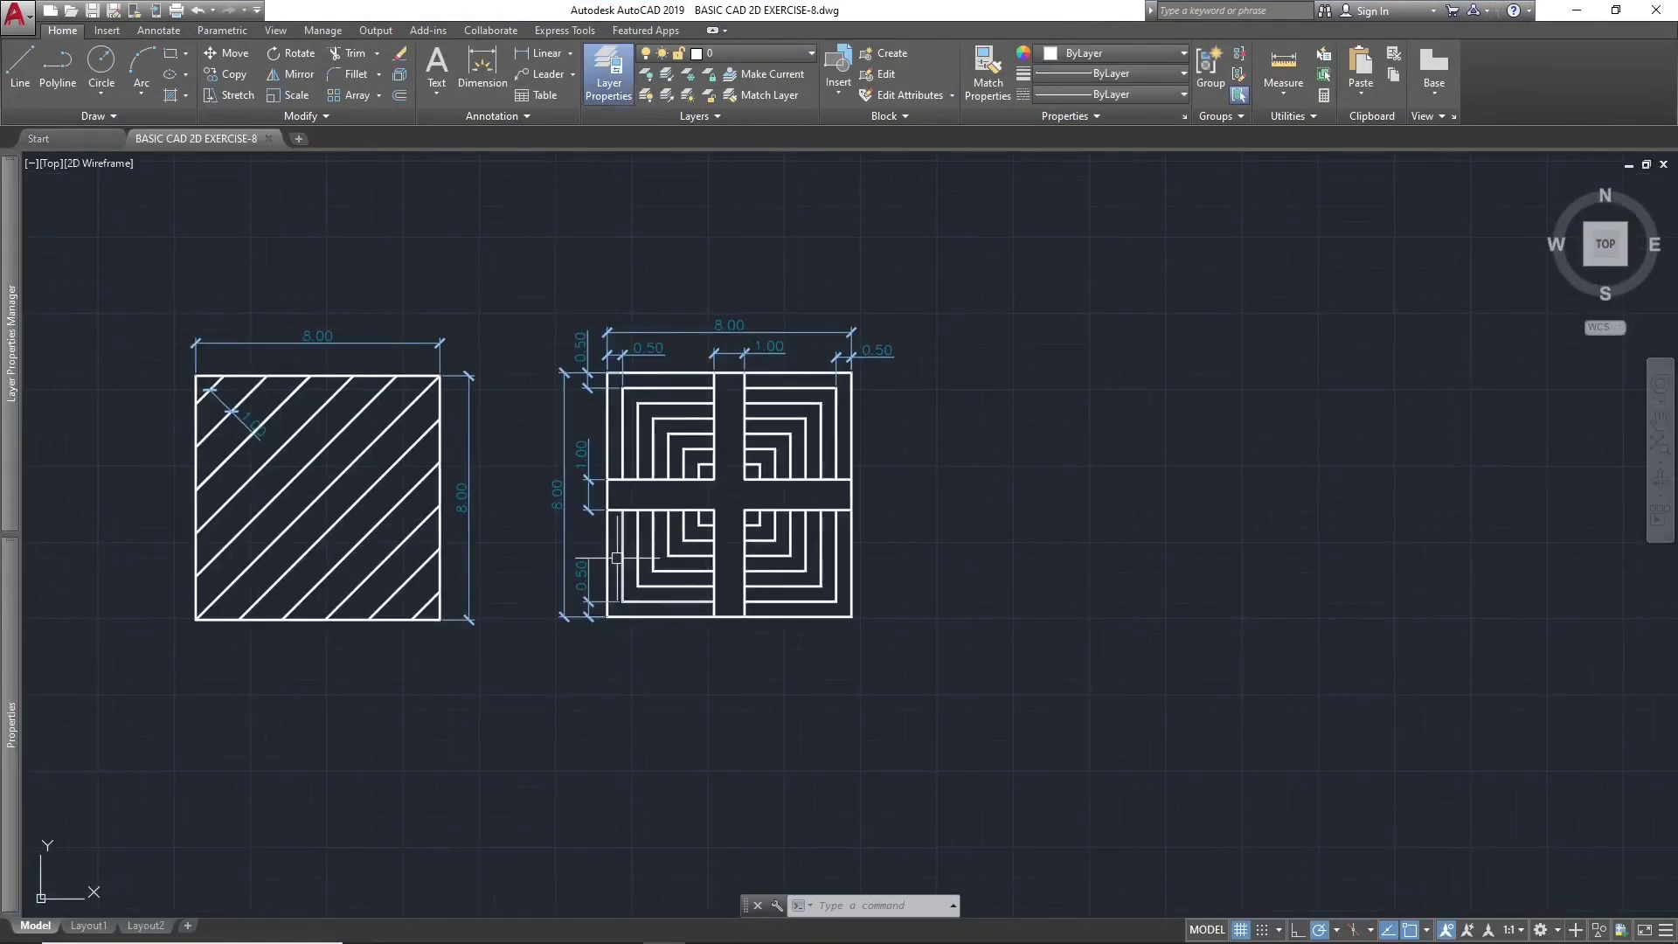
pyautogui.moveTo(452, 571); pyautogui.dragTo(679, 559, button='middle')
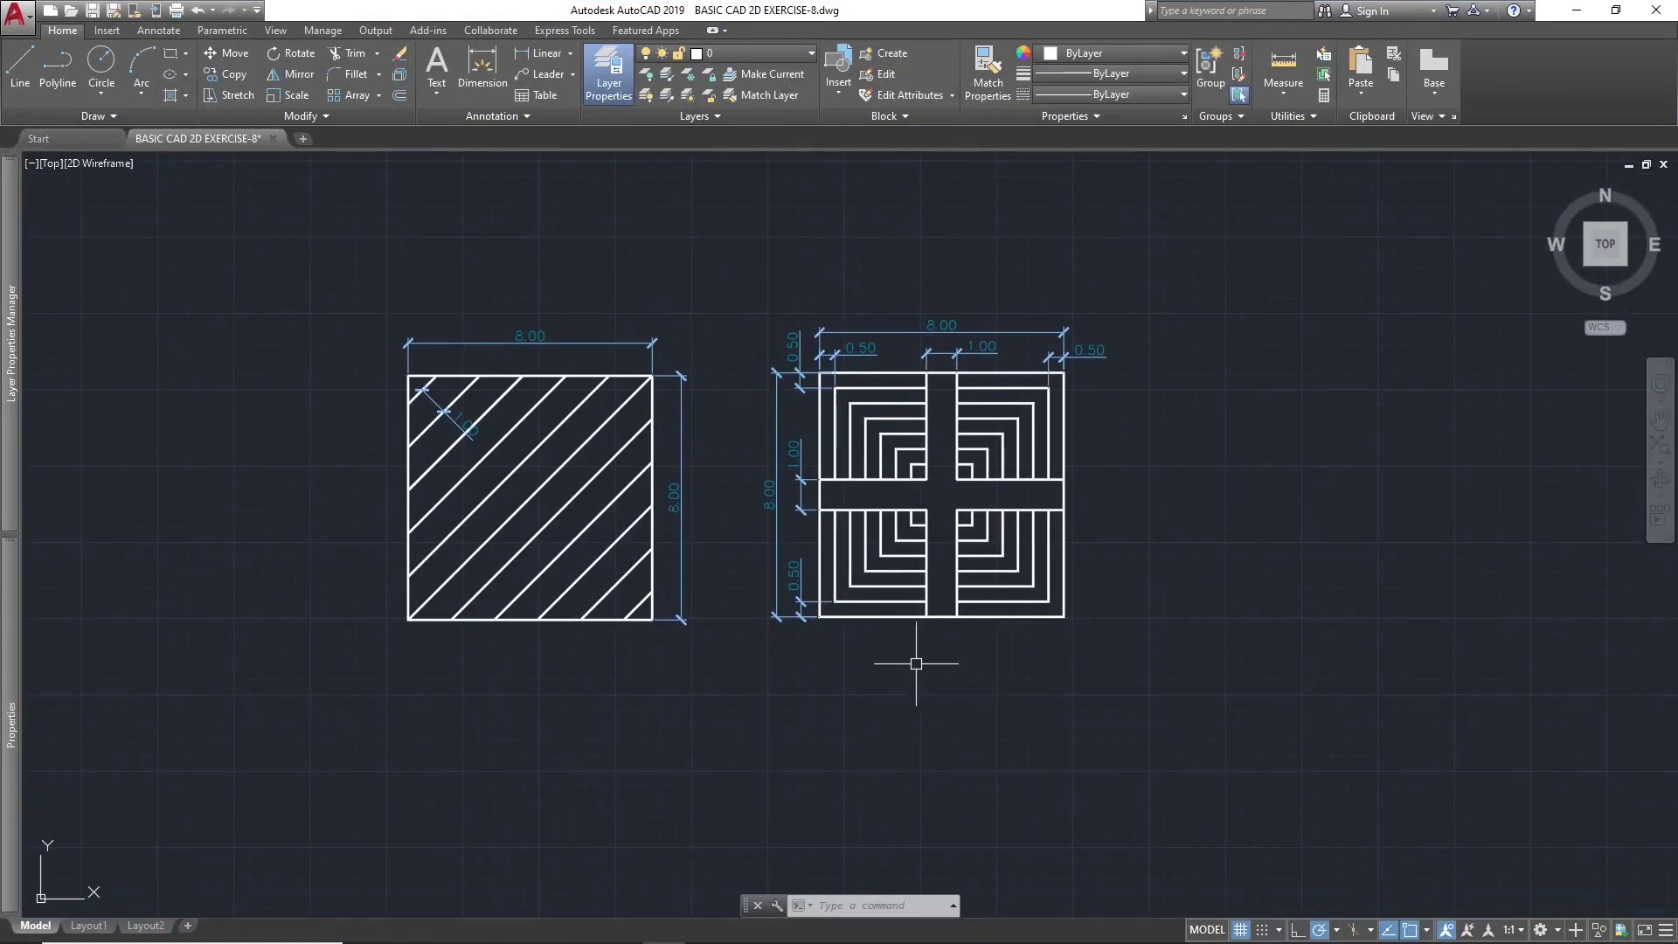
pyautogui.moveTo(901, 675); pyautogui.dragTo(895, 678, button='middle')
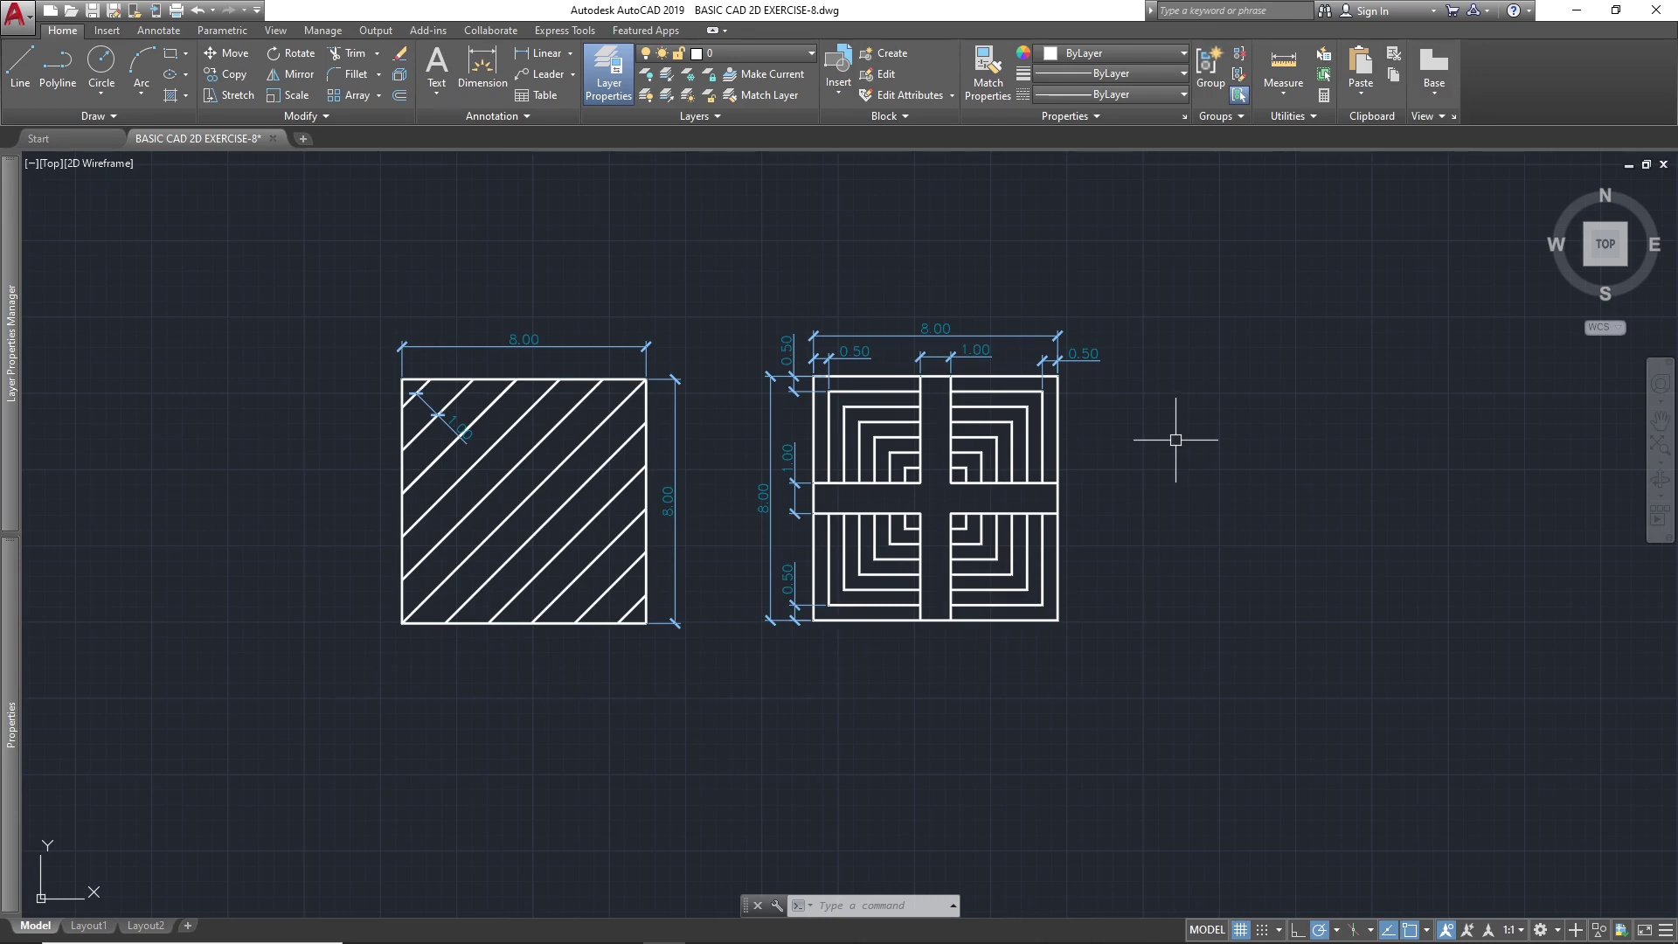
pyautogui.moveTo(1049, 431); pyautogui.dragTo(1041, 450, button='middle')
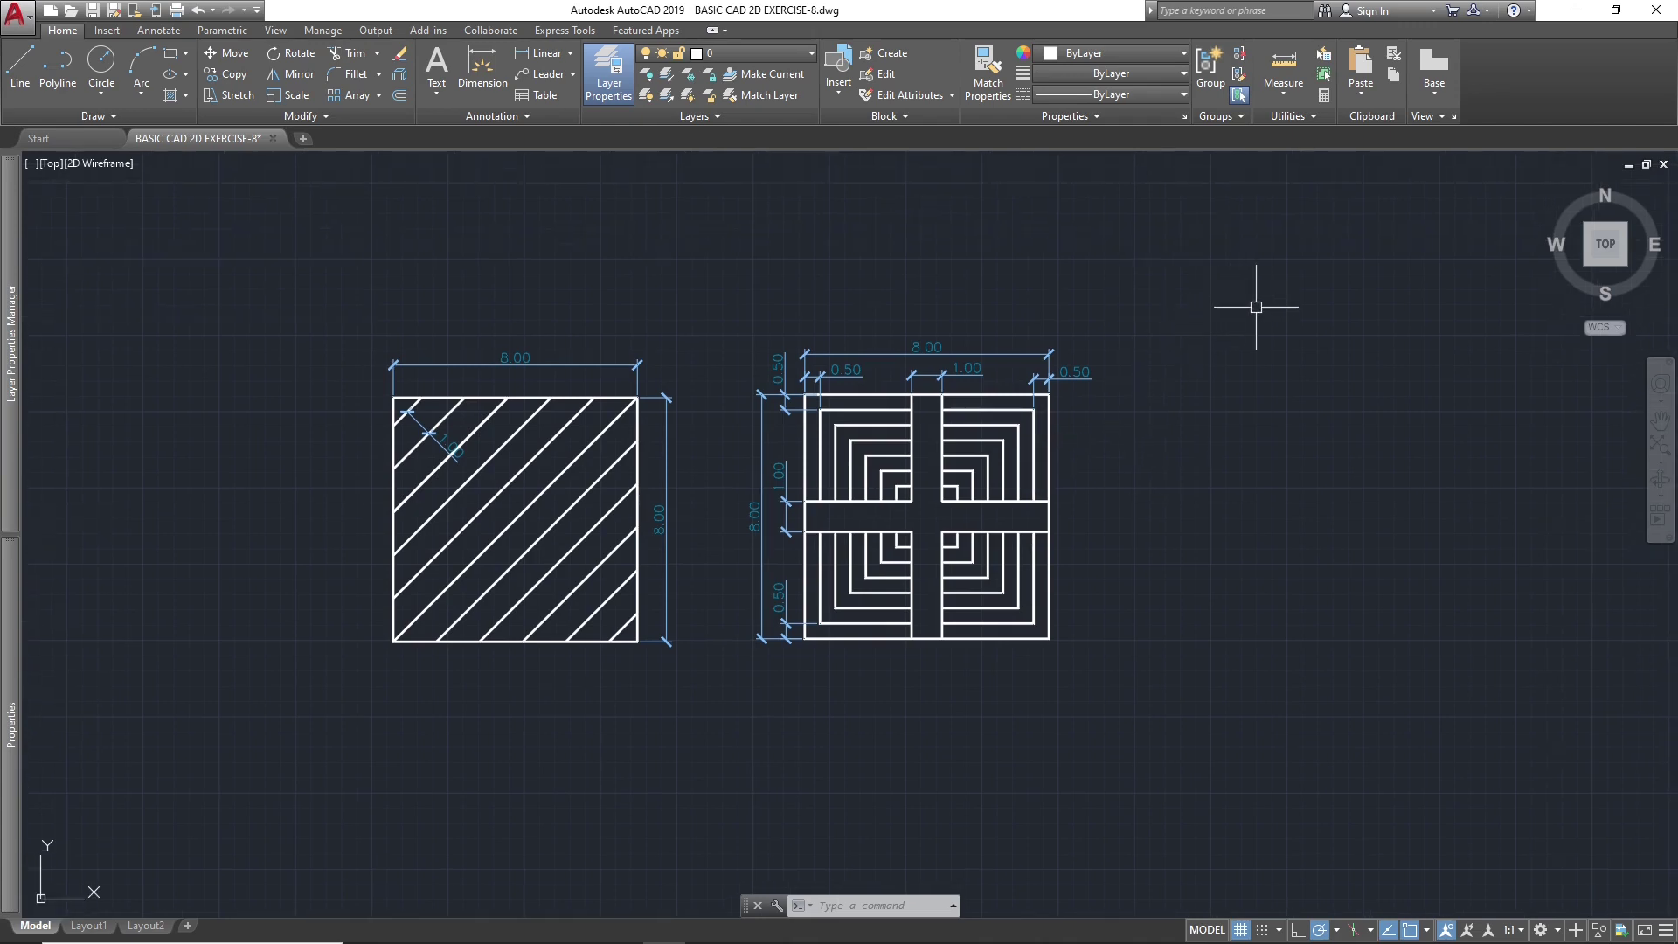
pyautogui.click(1279, 224)
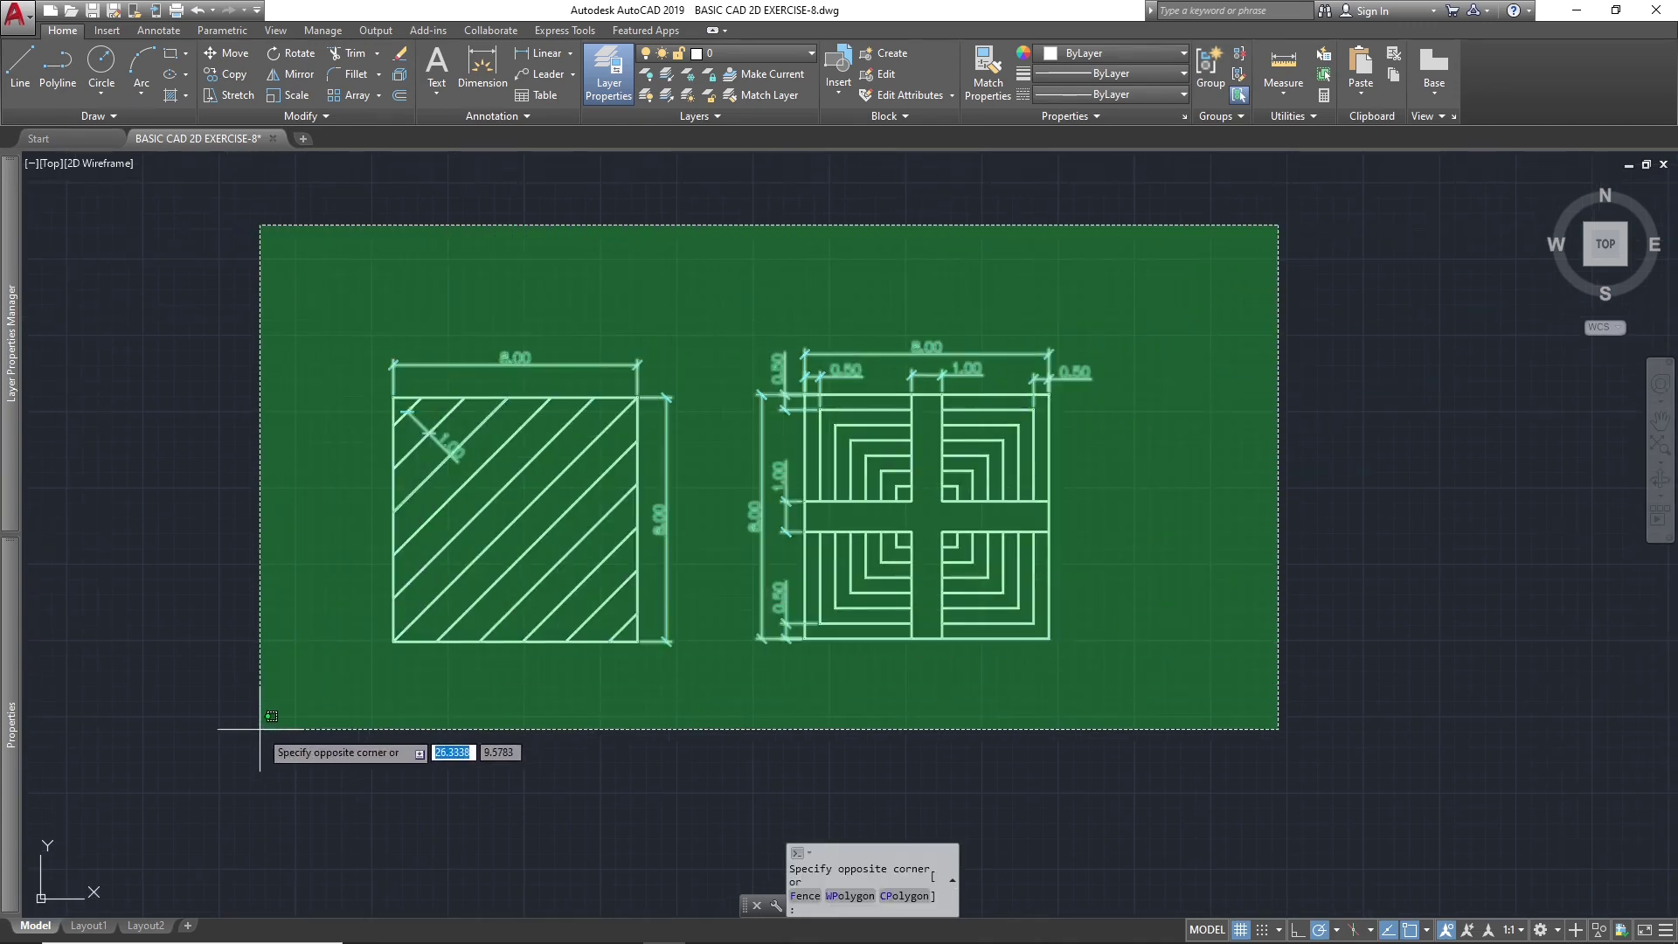
pyautogui.click(260, 728)
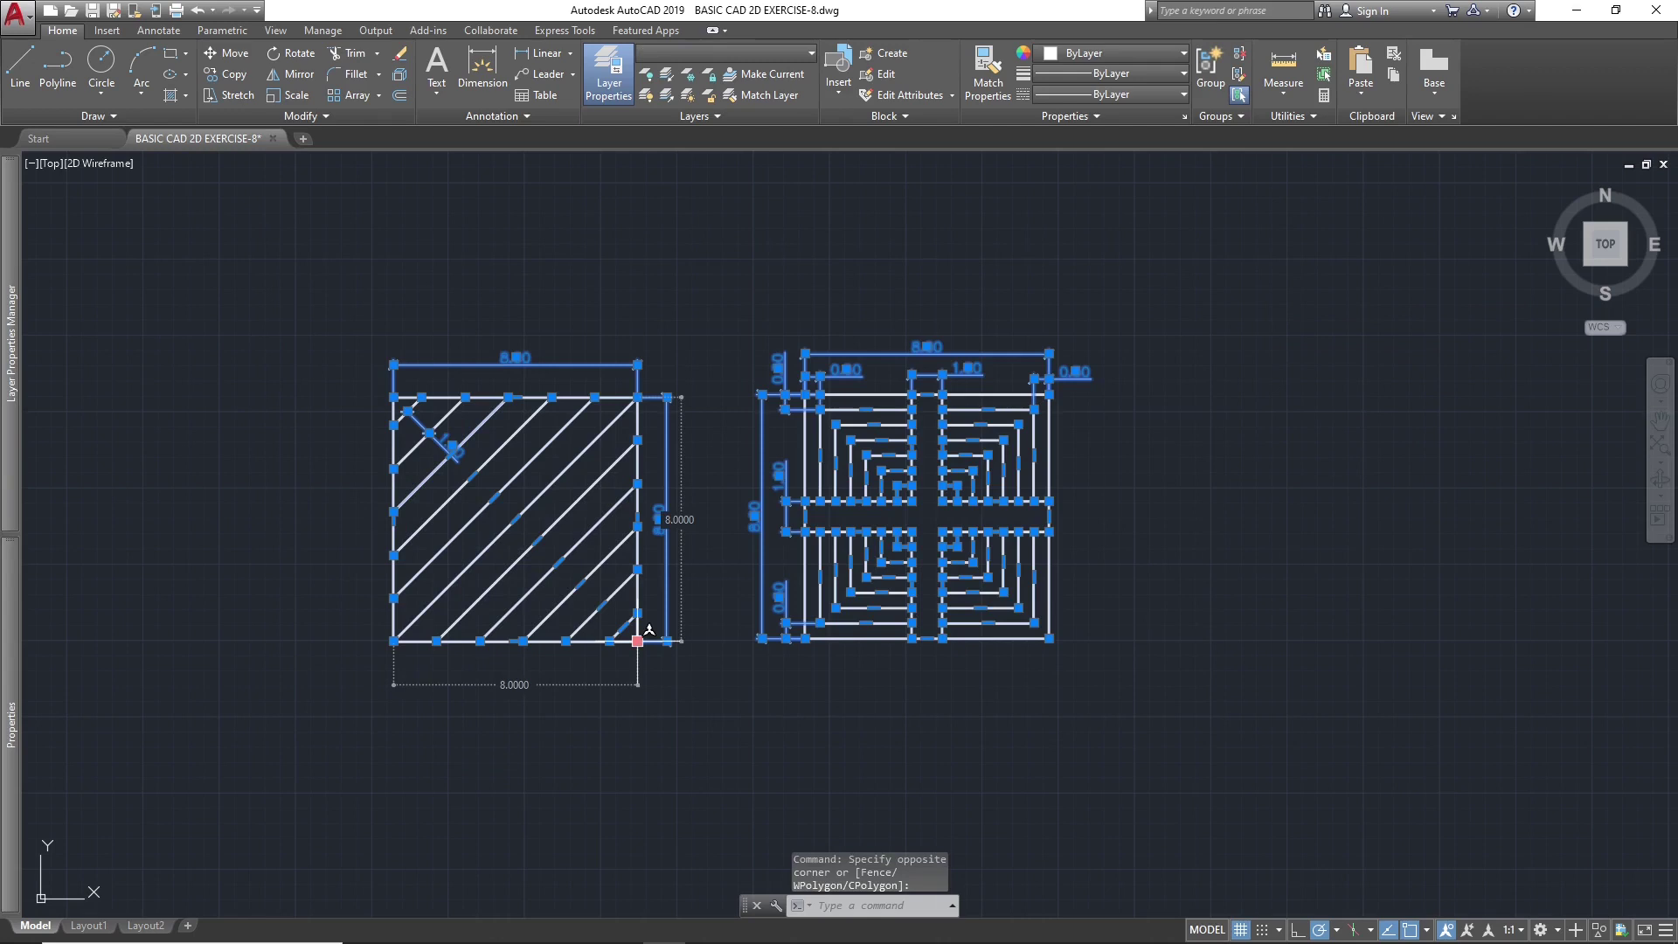
pyautogui.press('Delete')
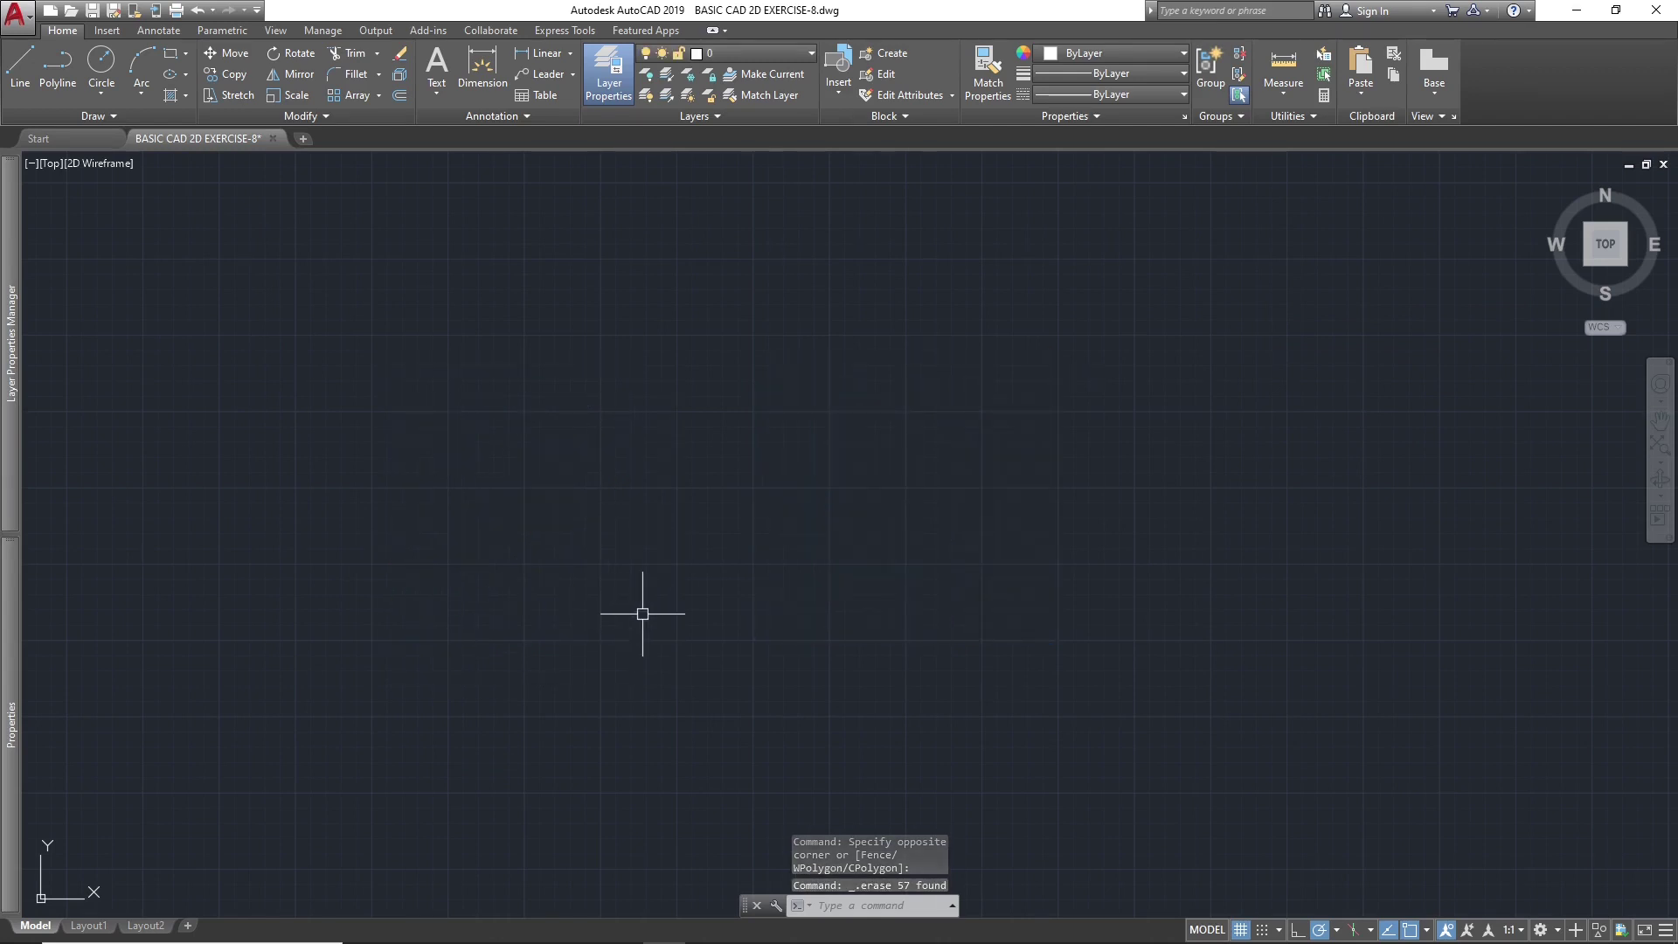
# - Arrange the AutoCAD window and the BASIC CAD 2D EXERCISE-8 PDF side by side, showing the PDF's woven square pattern
pyautogui.click(1615, 12)
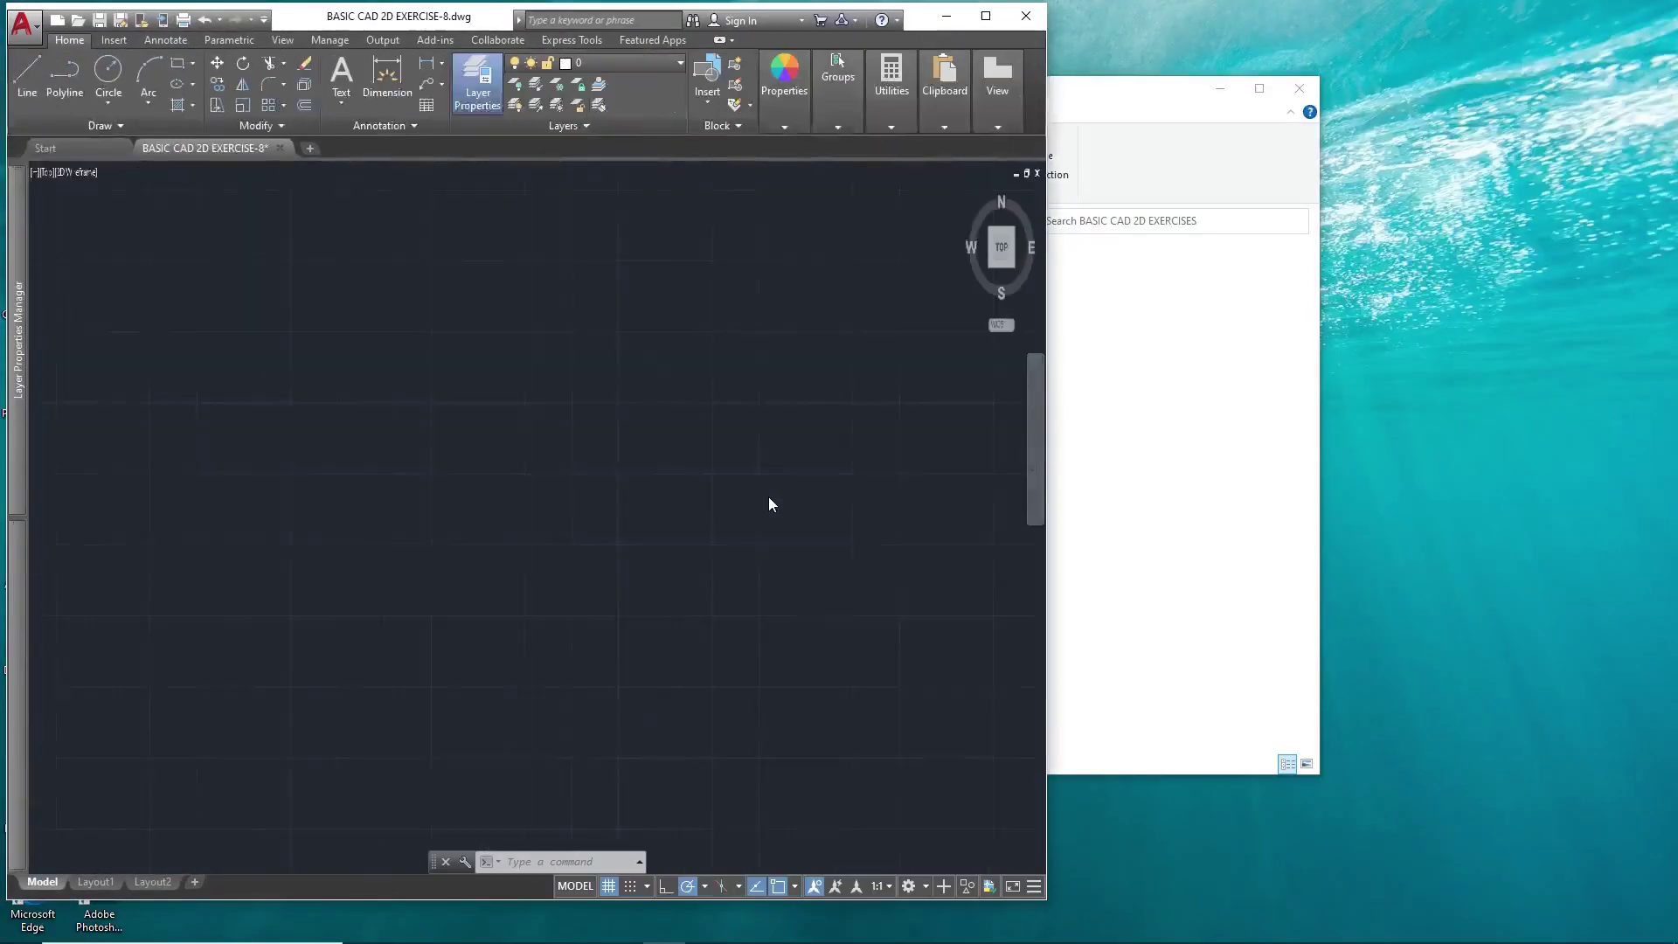
pyautogui.click(636, 935)
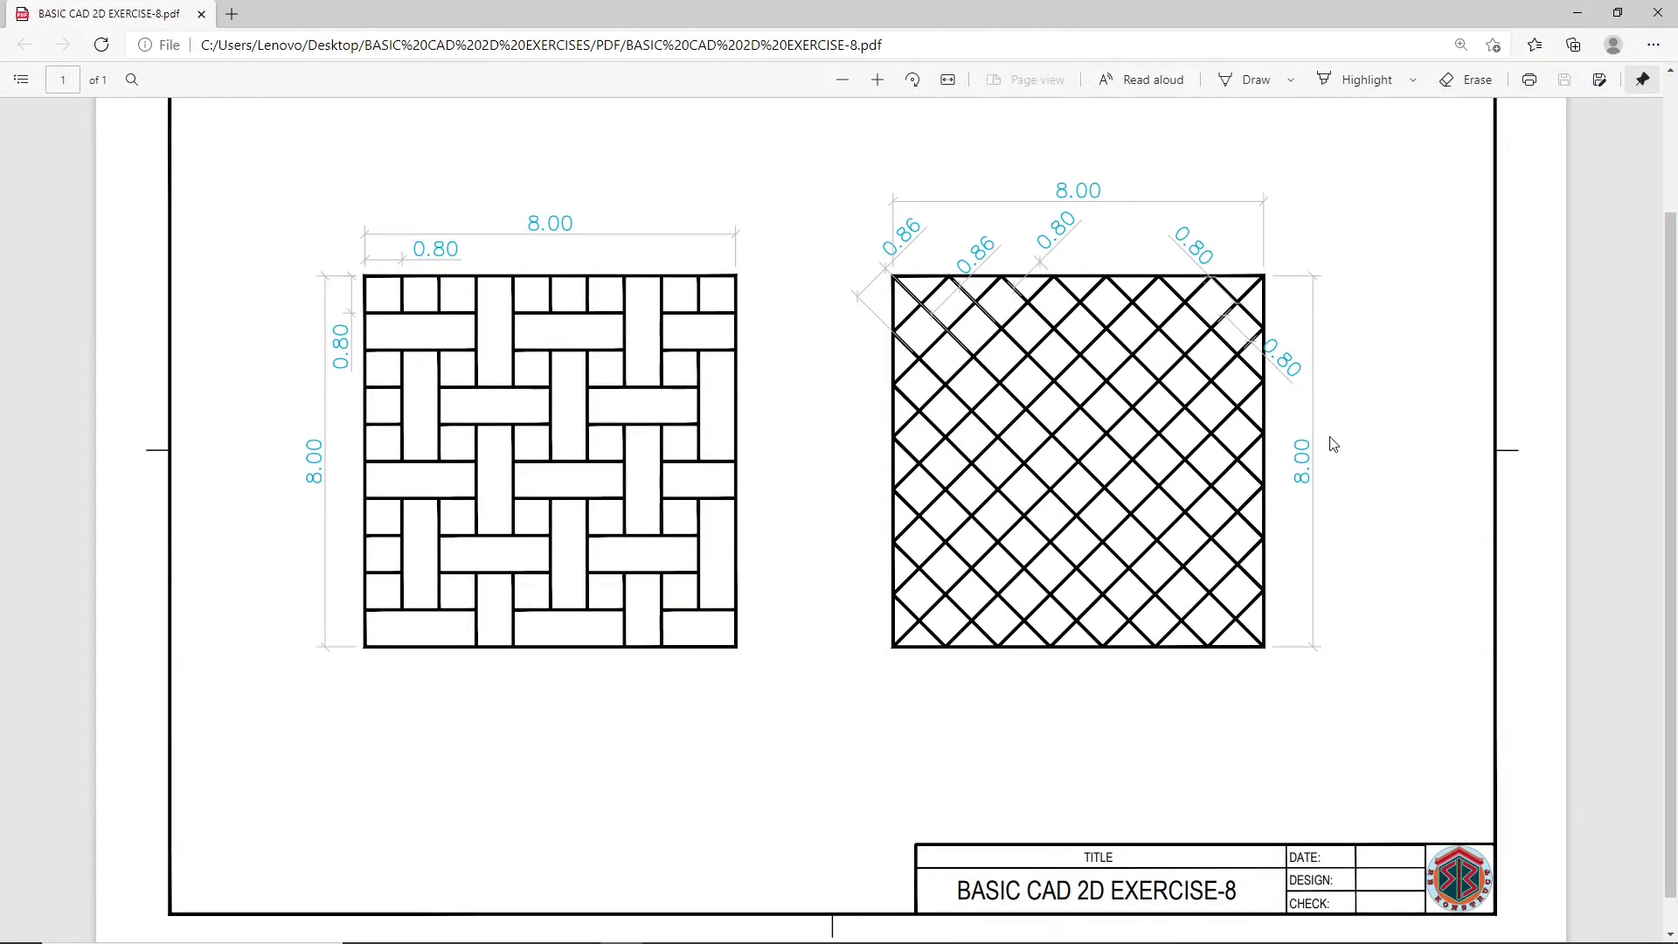
pyautogui.click(1618, 12)
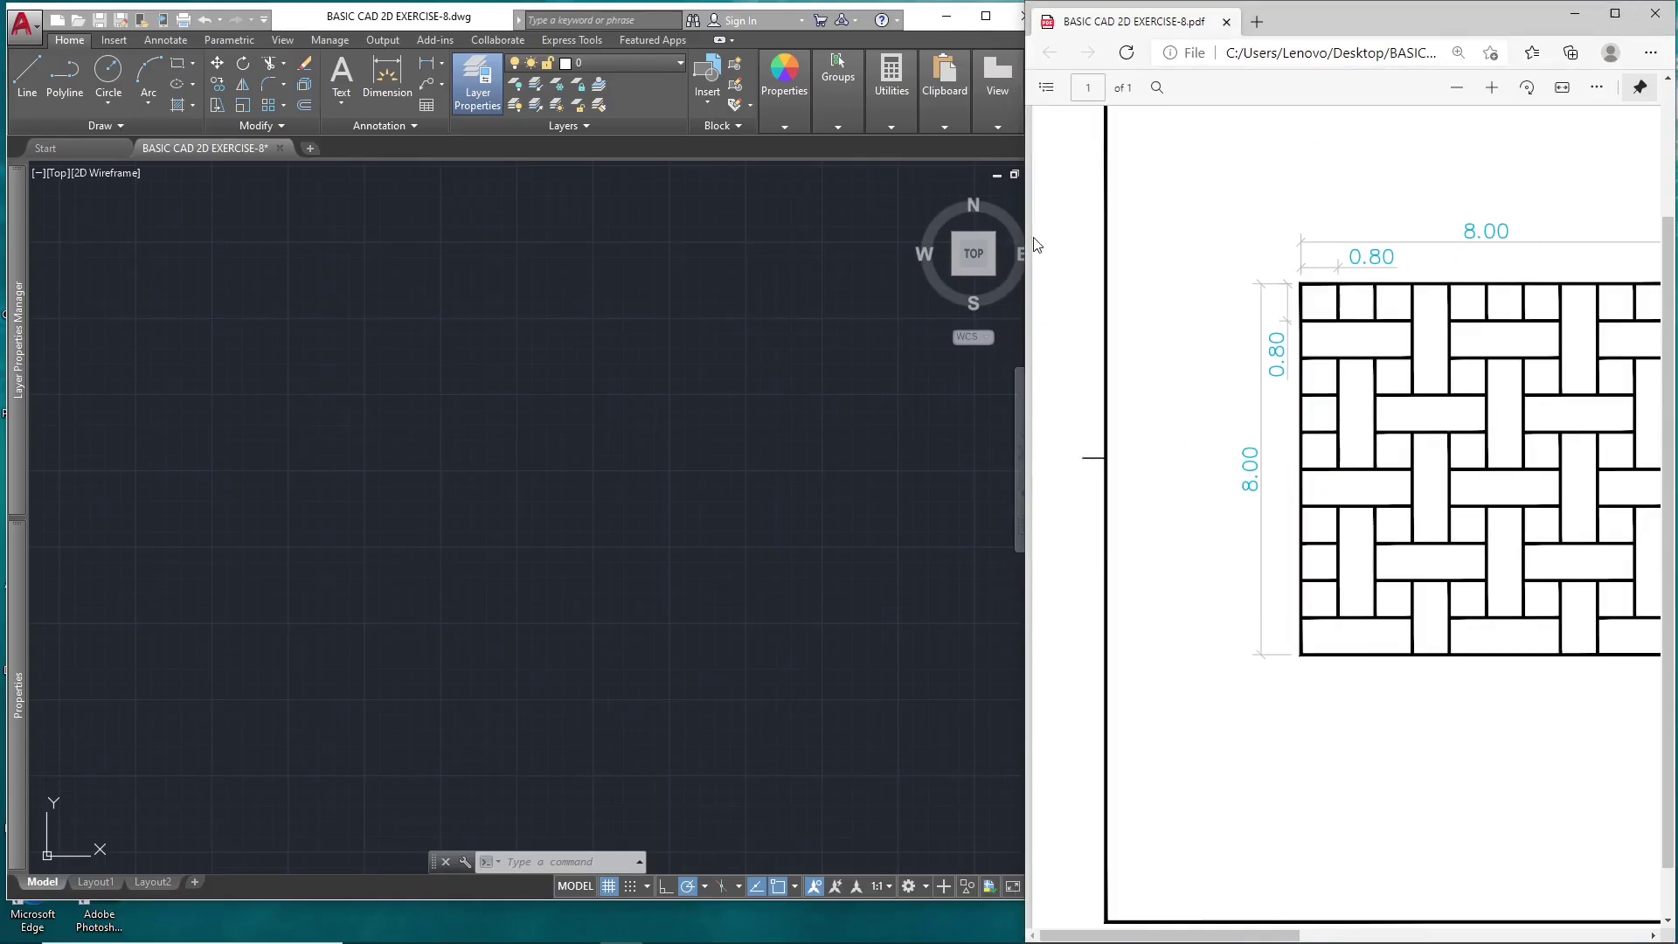
pyautogui.moveTo(1170, 936); pyautogui.dragTo(1222, 936)
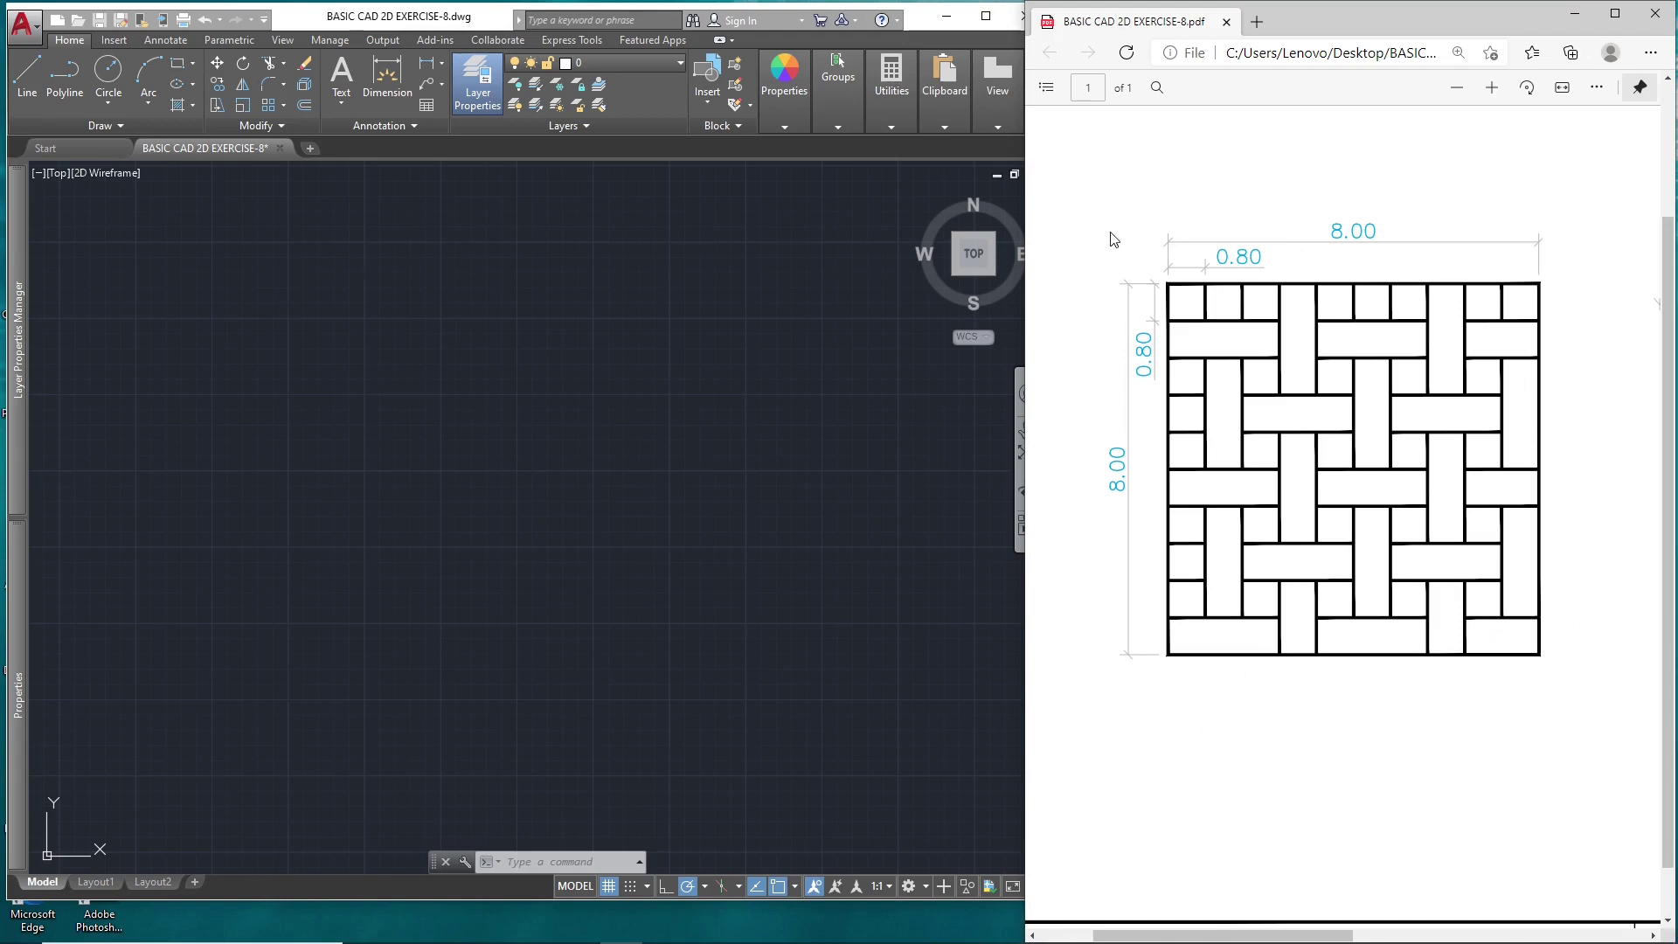
# - Switch to AutoCAD and draw an 8 by 8 square with the Rectangle command in the empty drawing
pyautogui.click(859, 622)
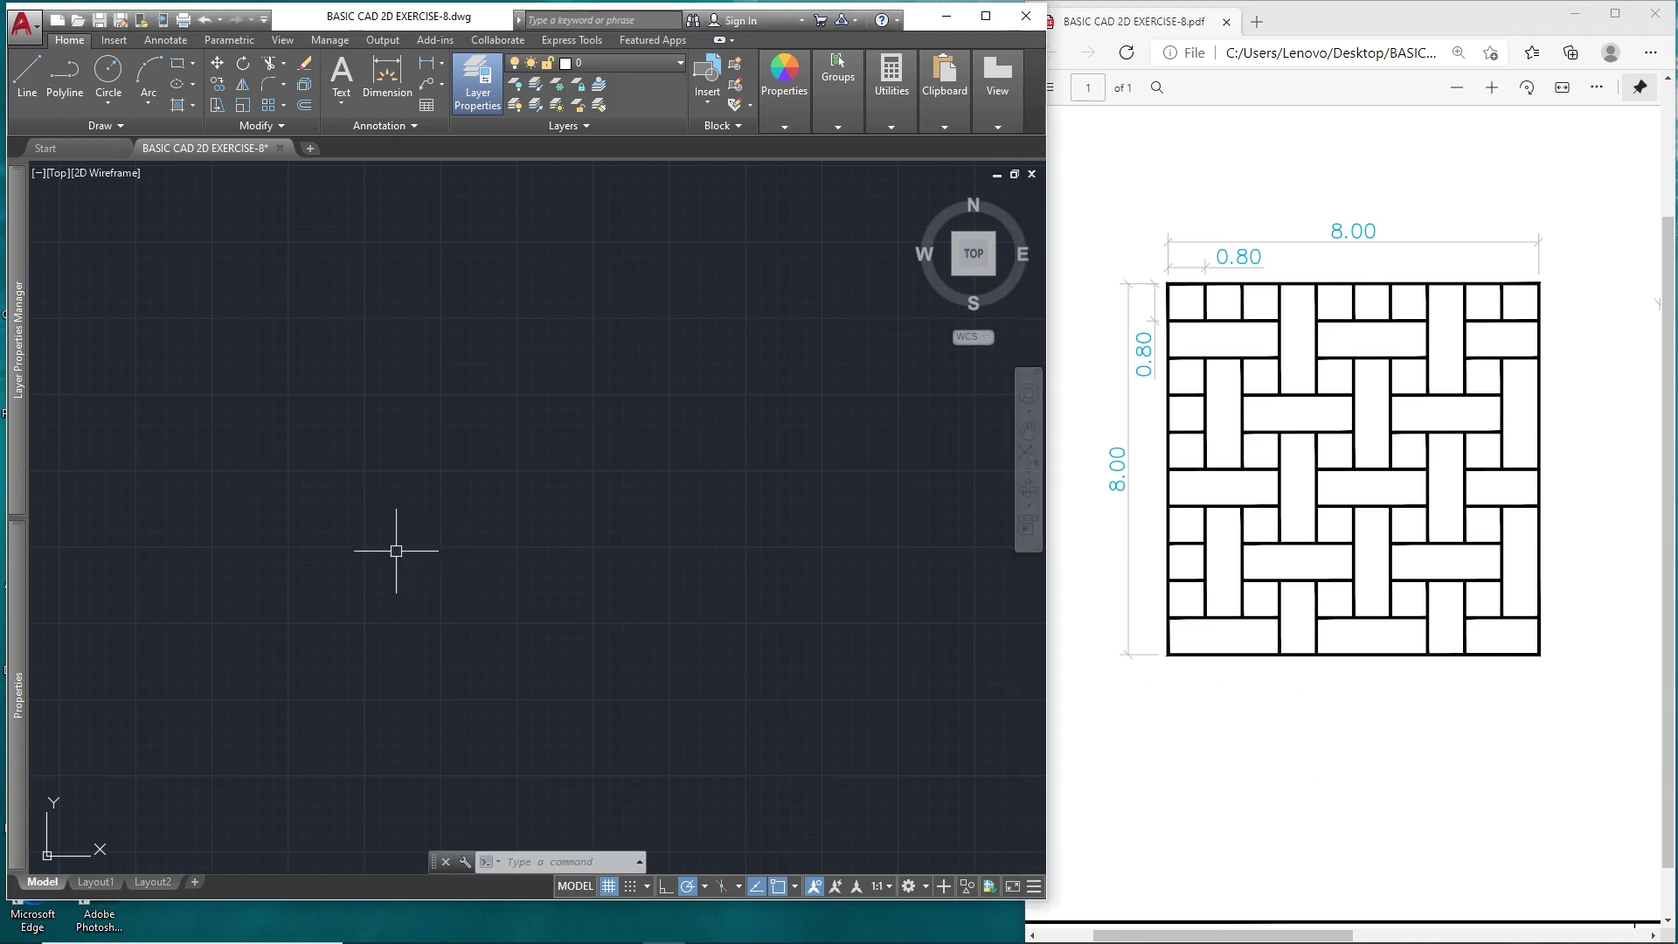
pyautogui.write('REC')
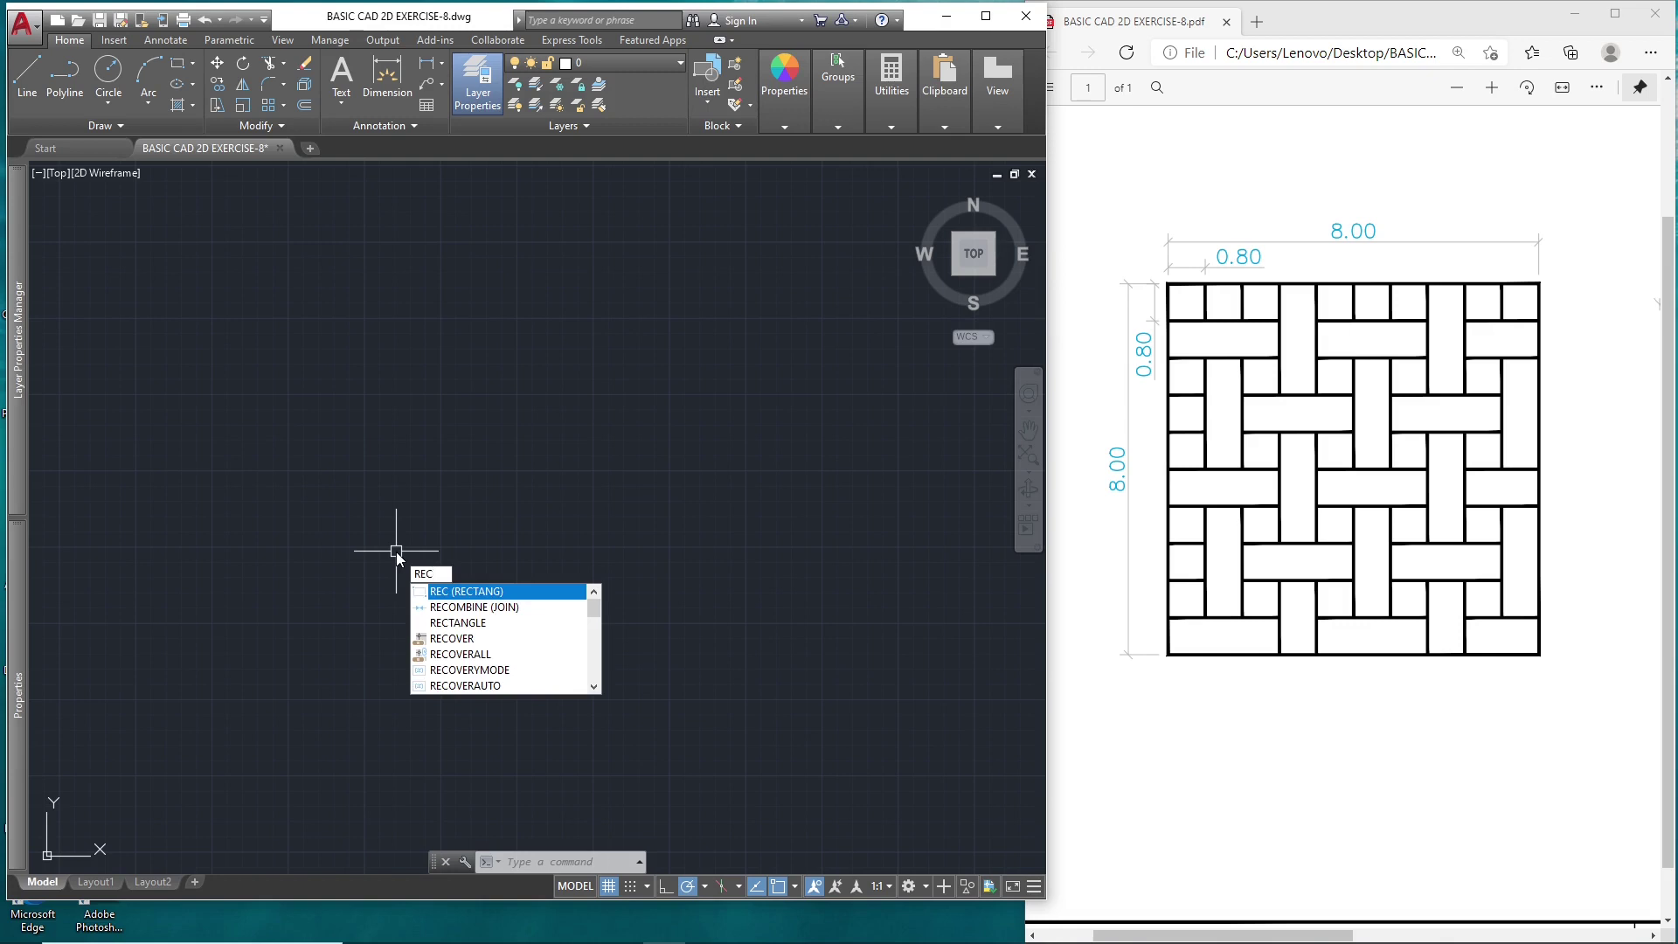
pyautogui.press('Return')
pyautogui.click(336, 610)
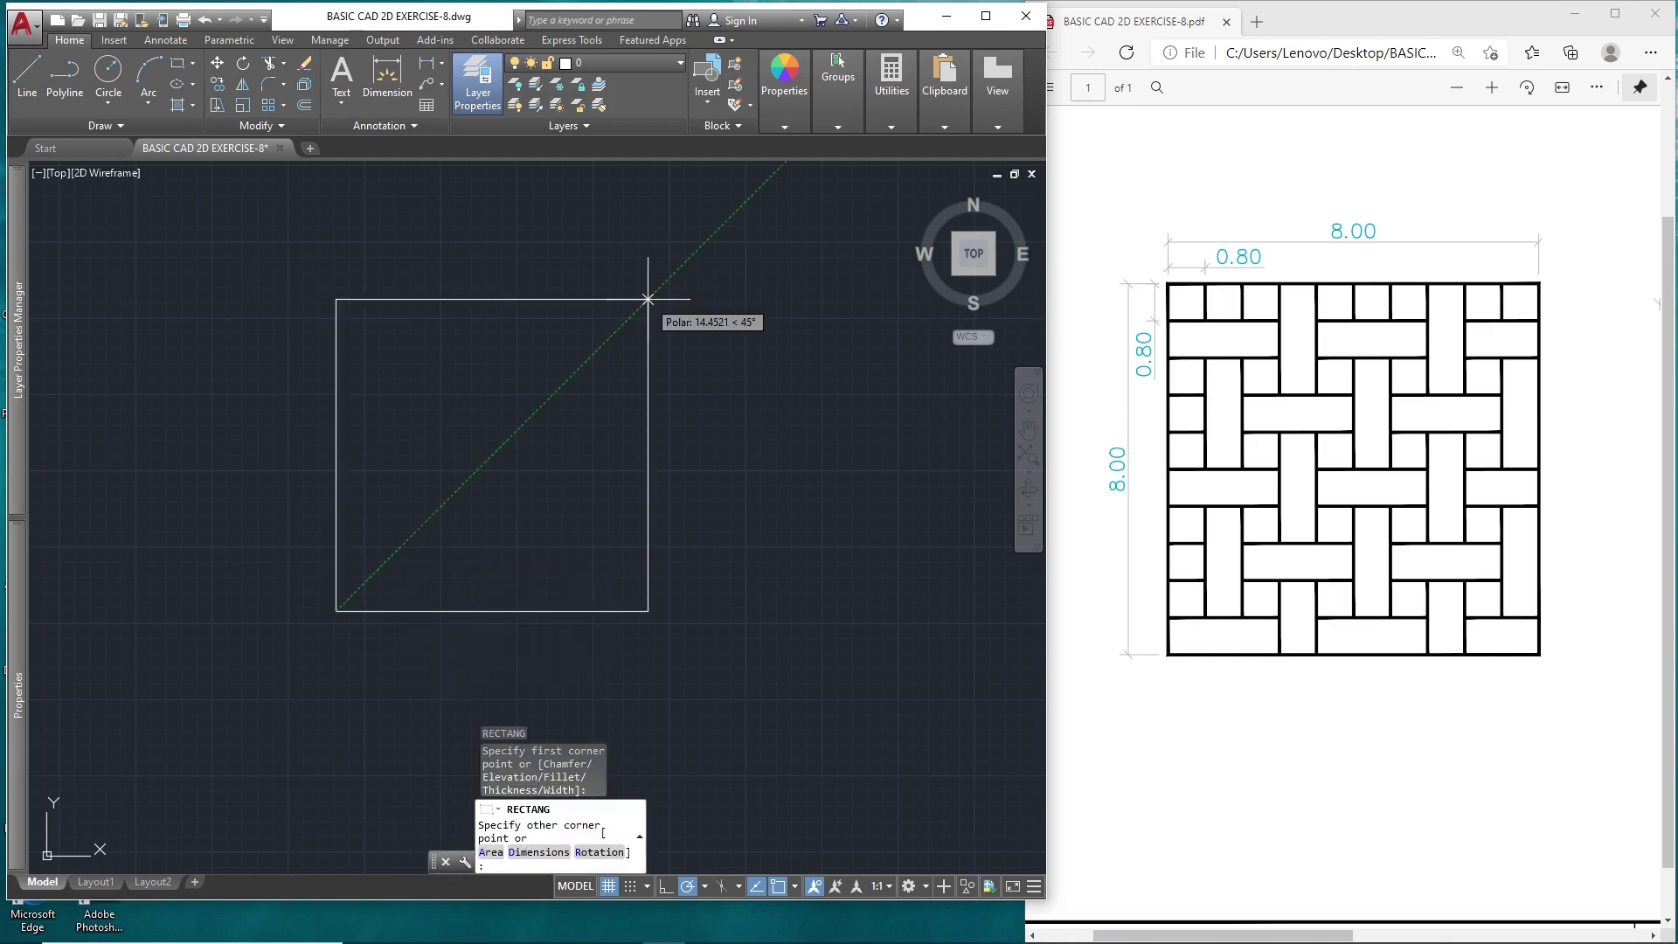
pyautogui.write('8')
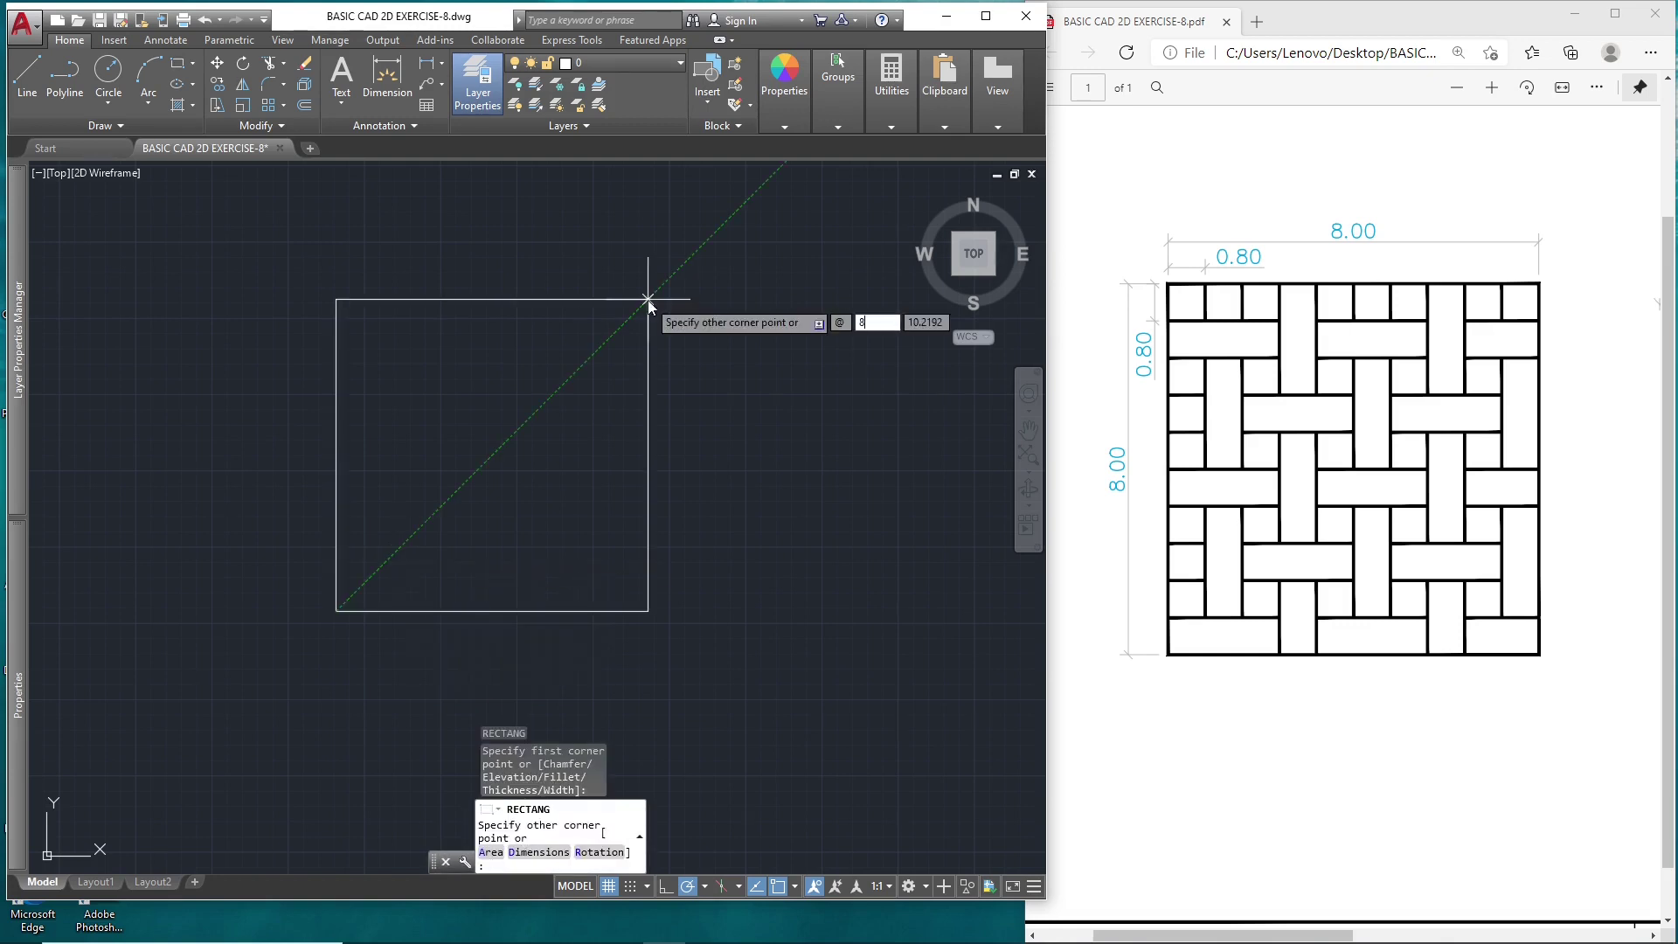
pyautogui.write(',8')
pyautogui.press('Return')
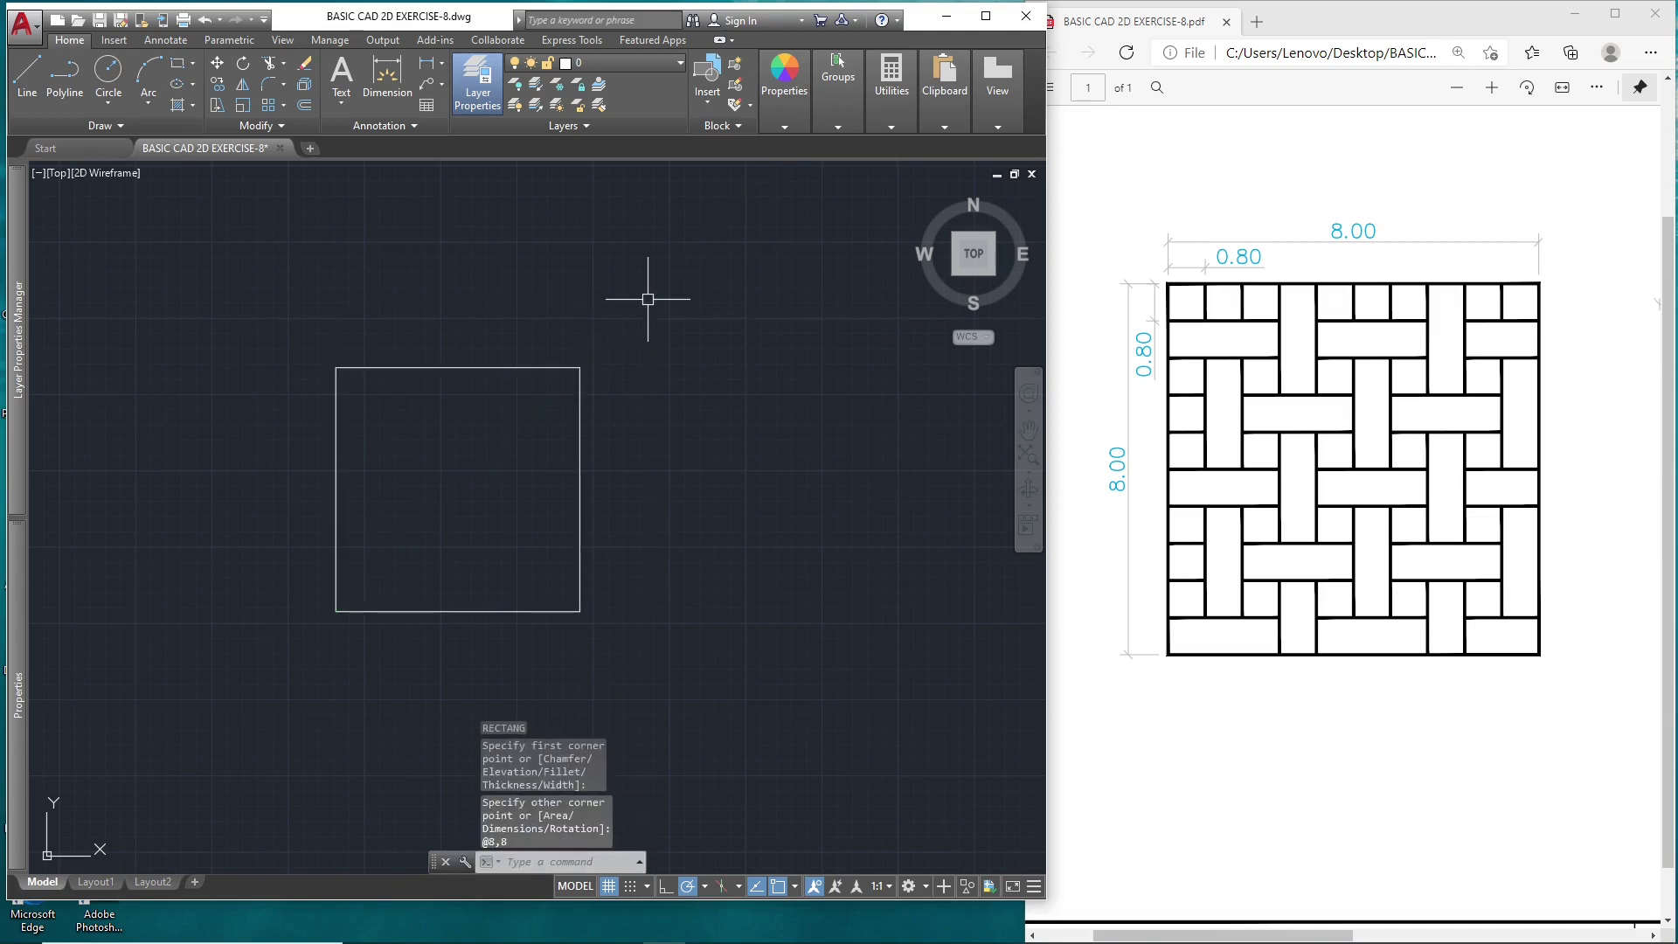
# - Draw a vertical and a horizontal construction line (XLINE) through the square's lower-left corner
pyautogui.scroll(2, 473, 480)
pyautogui.scroll(2, 473, 480)
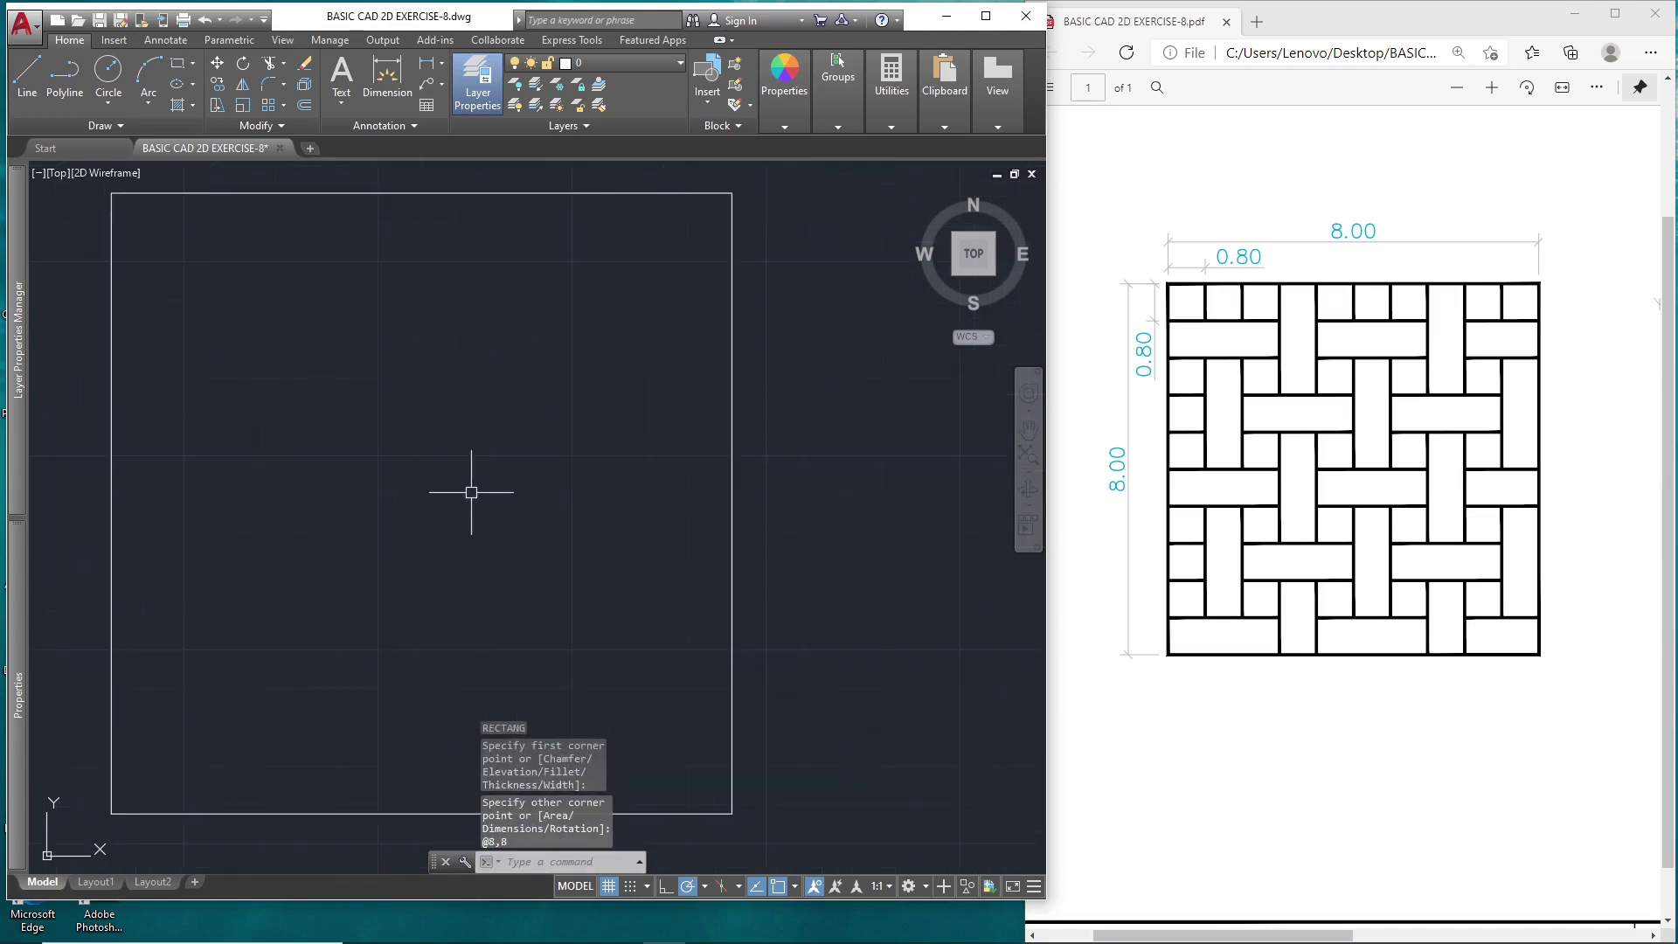
pyautogui.scroll(-2, 468, 491)
pyautogui.moveTo(498, 461); pyautogui.dragTo(504, 469, button='middle')
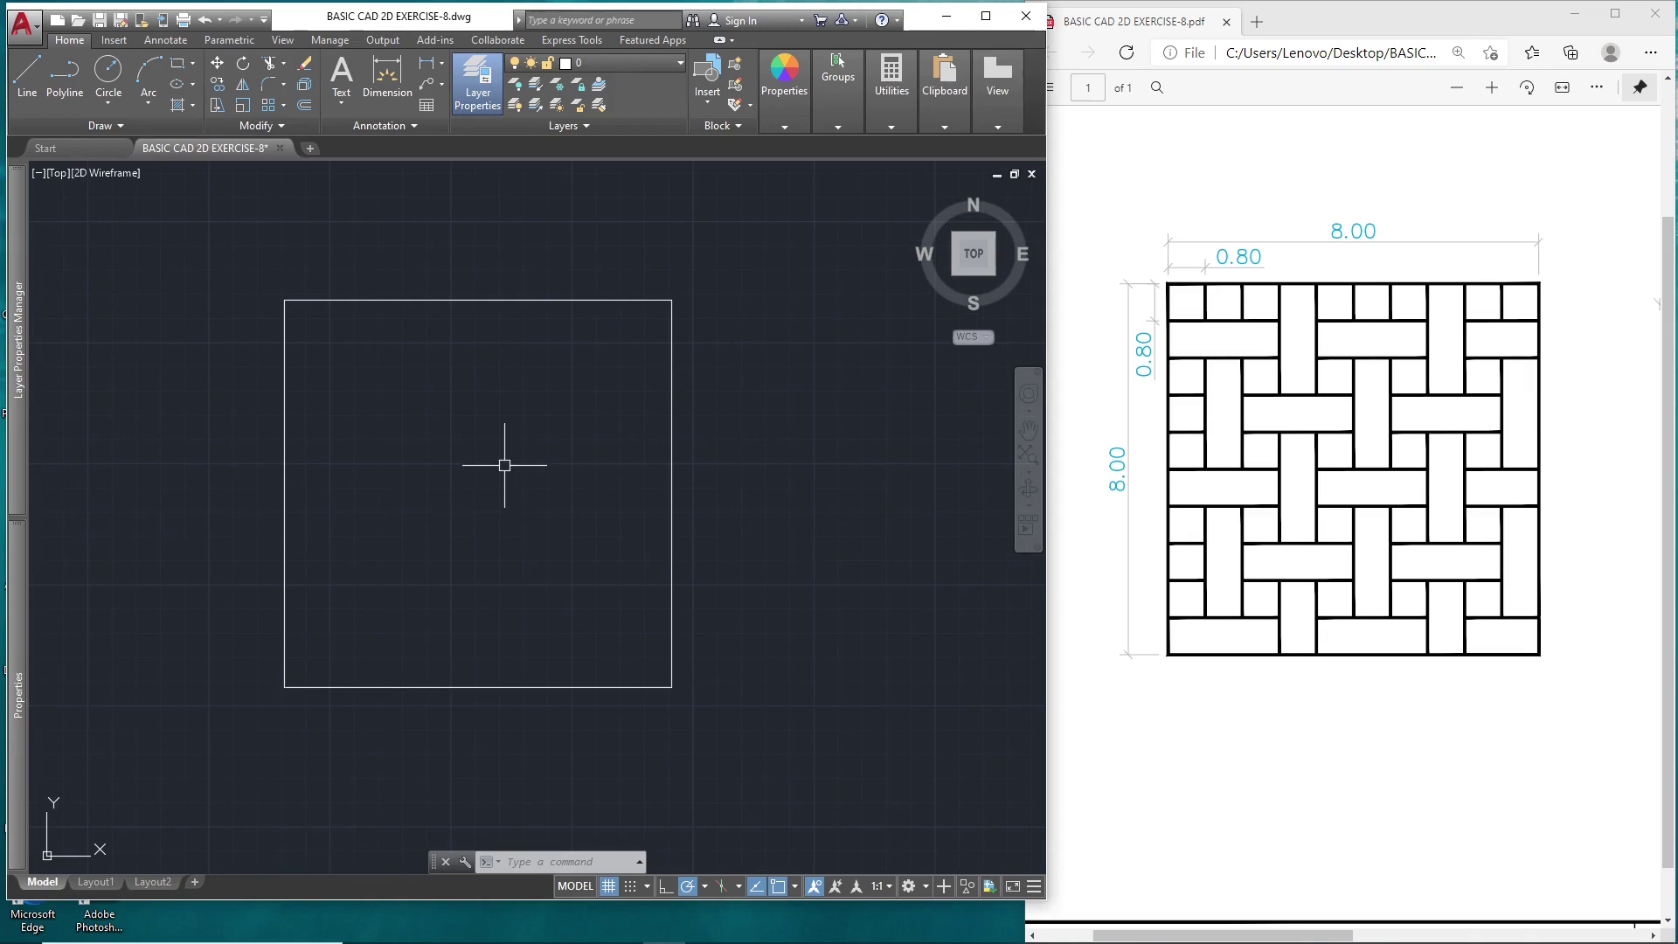
pyautogui.write('l')
pyautogui.press('Return')
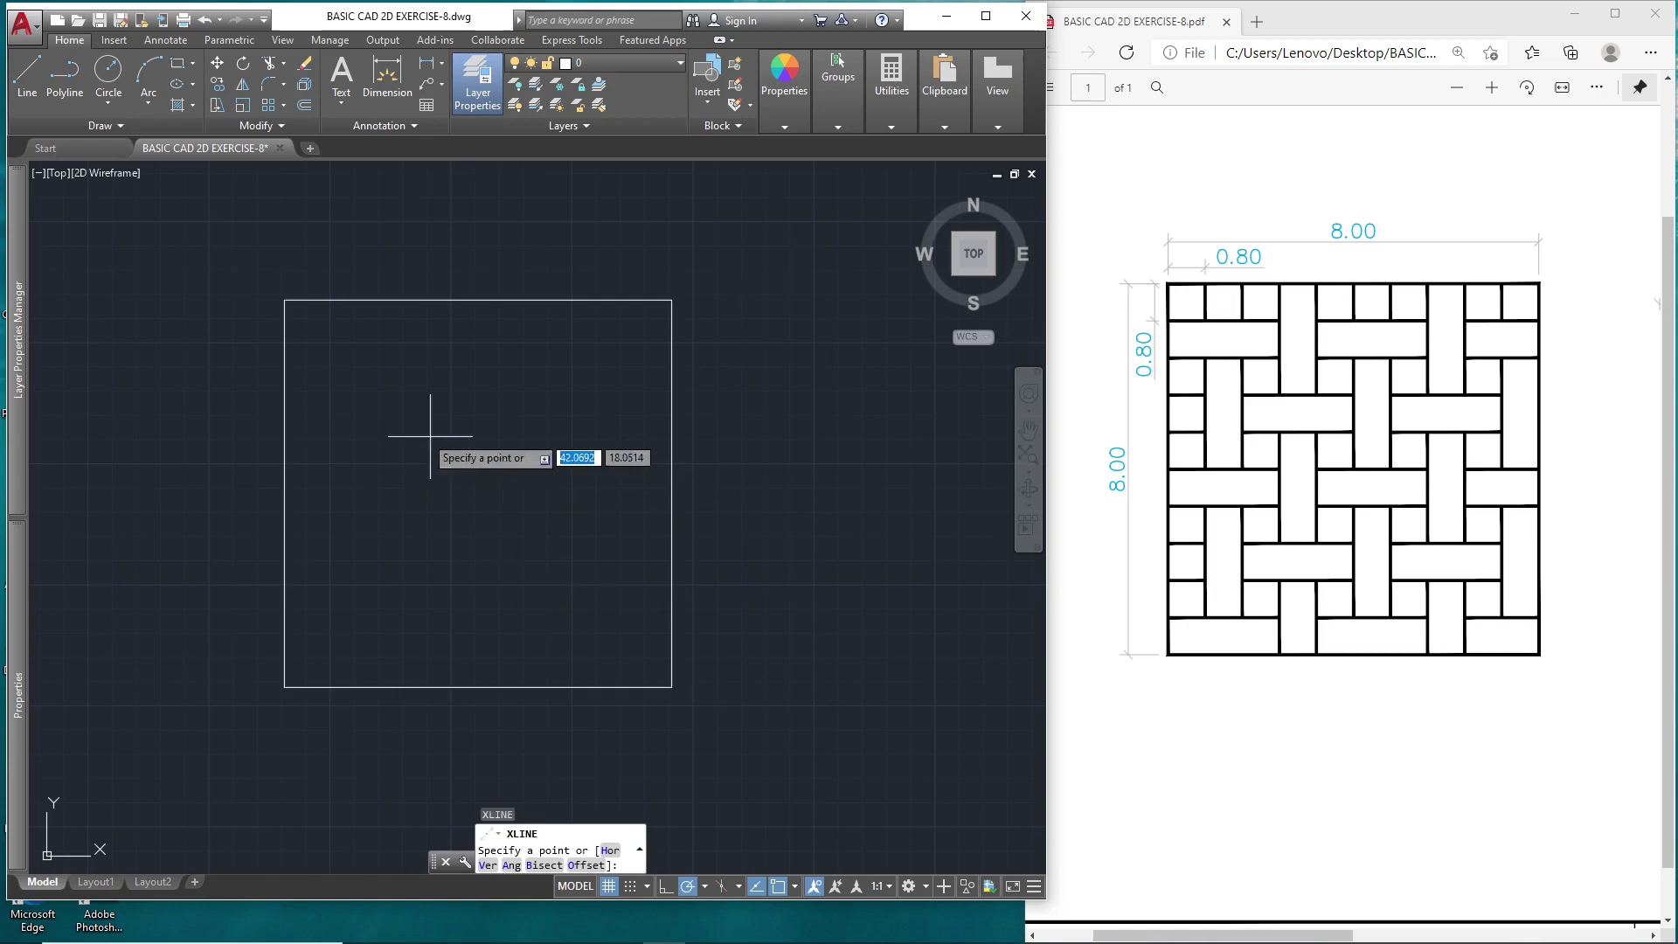
pyautogui.click(284, 687)
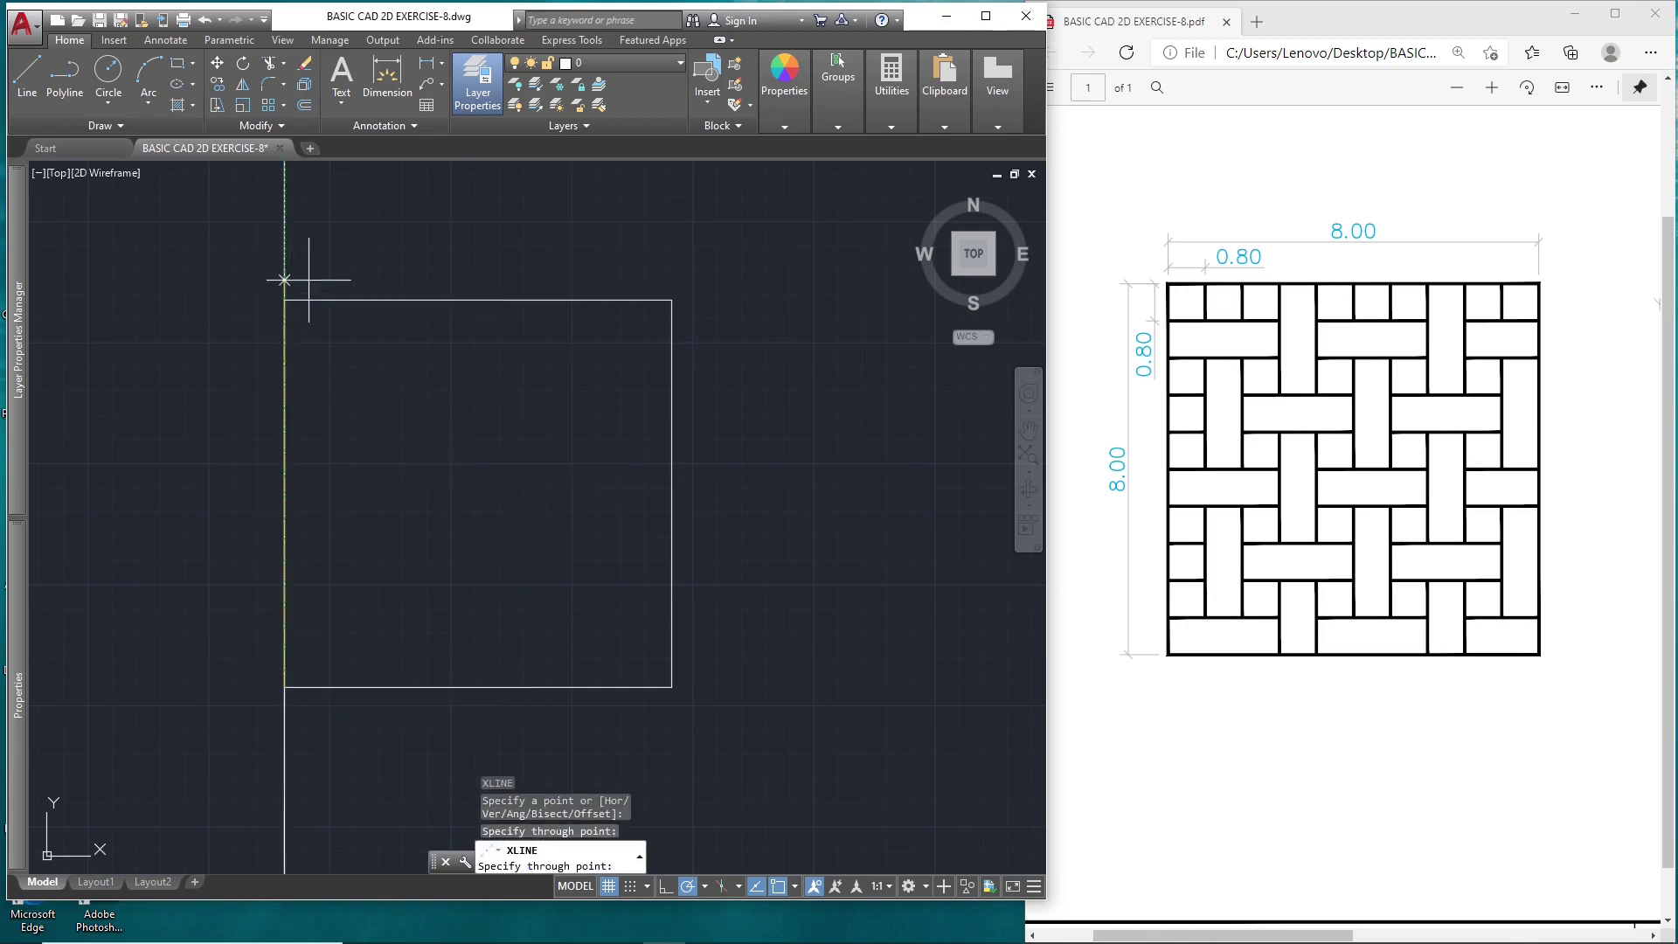
pyautogui.click(820, 689)
pyautogui.press('Escape')
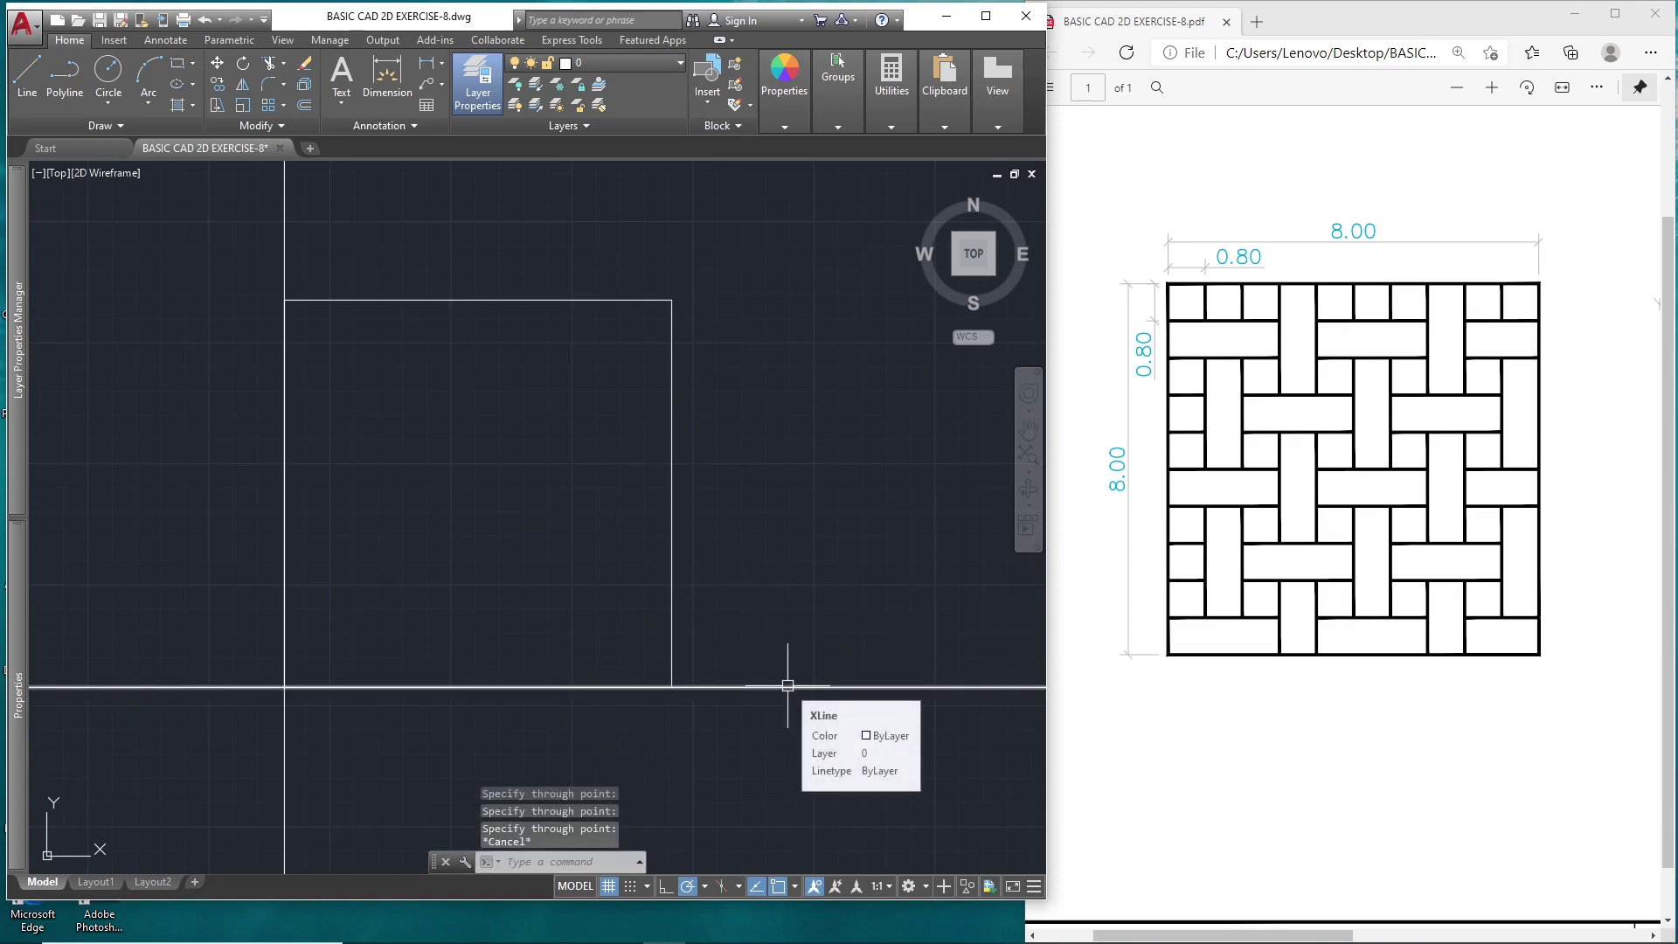
# - Offset the horizontal construction line upward nine times at 0.8 spacing, up to the line just below the square's top edge
pyautogui.write('O')
pyautogui.press('Return')
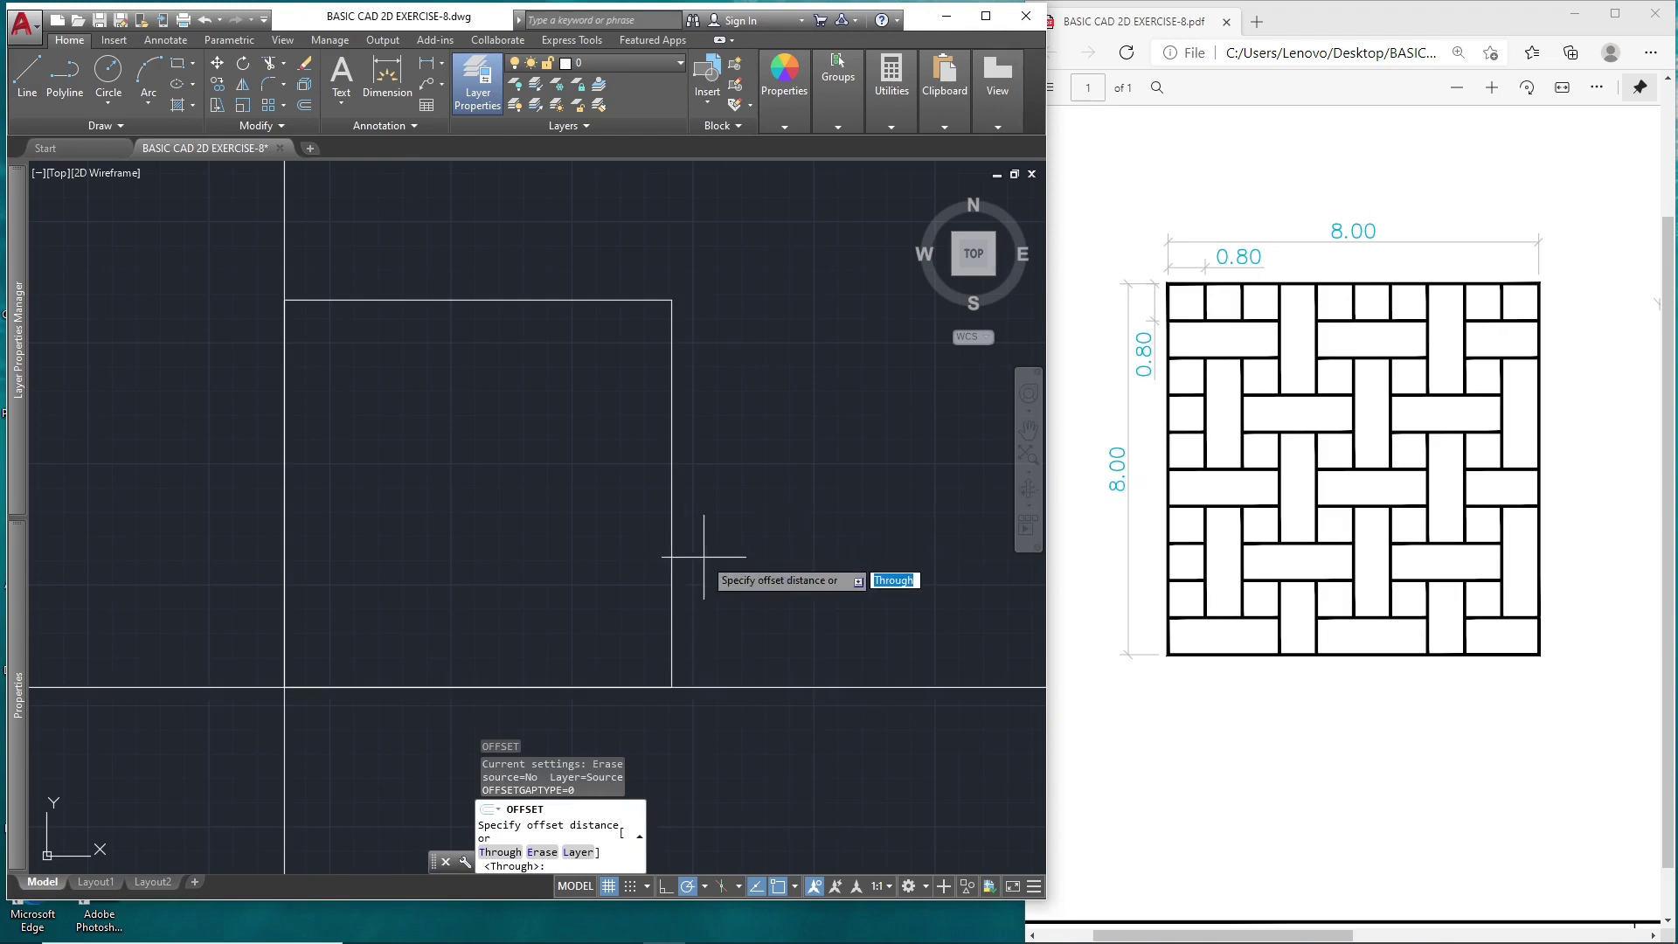
pyautogui.press('Return')
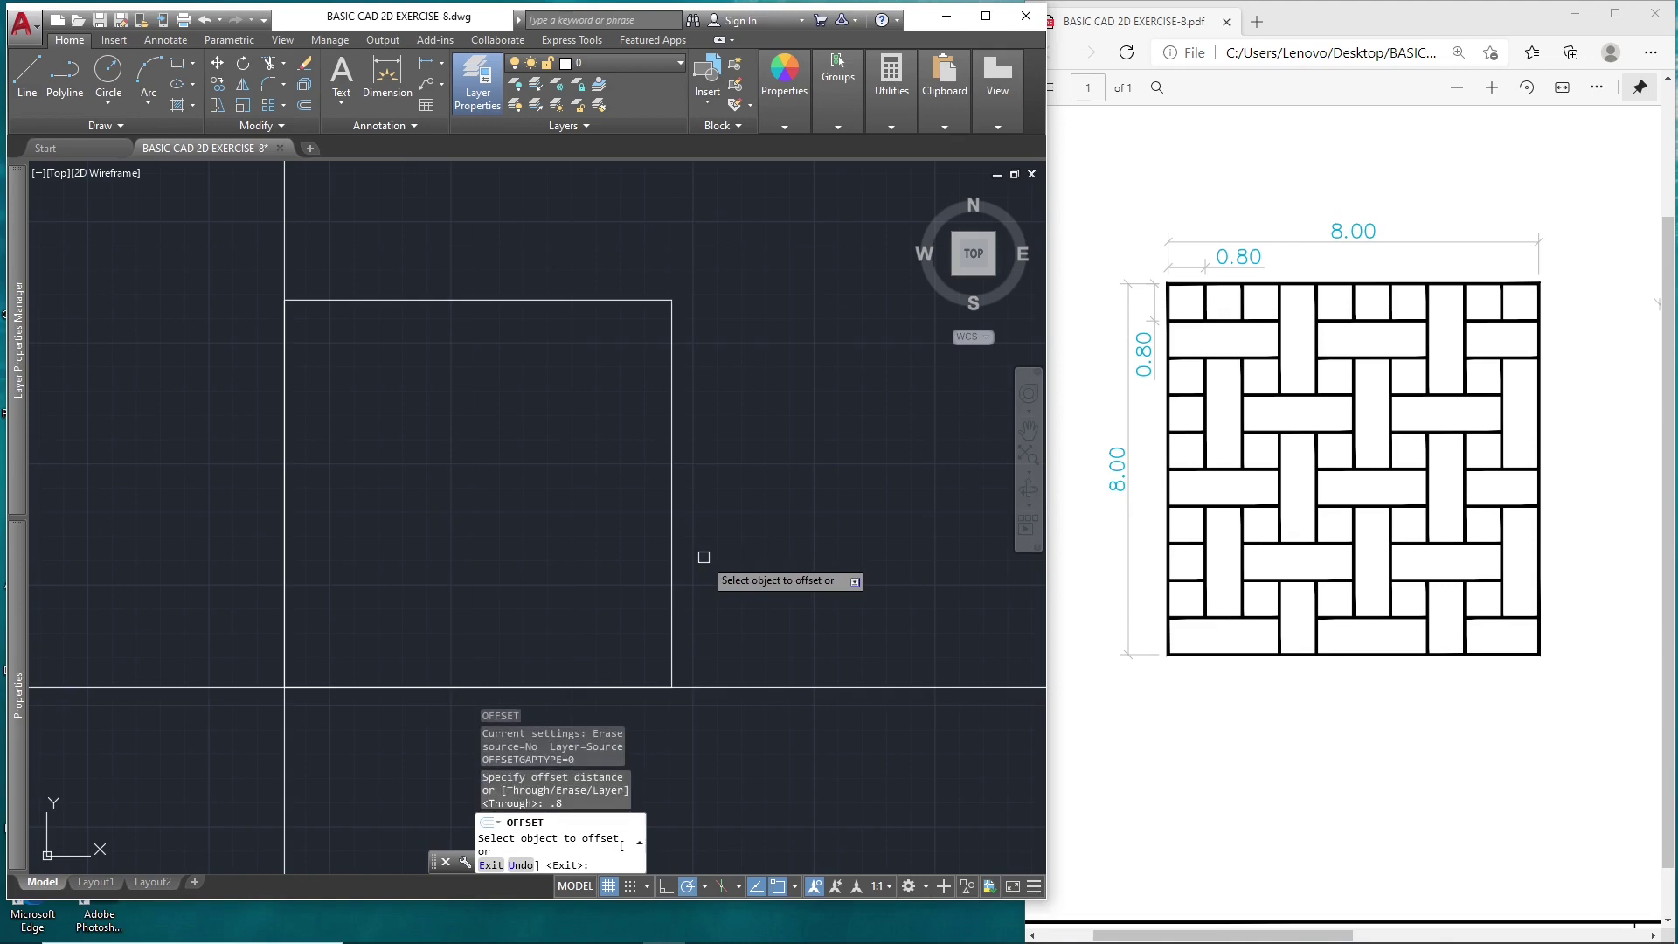
pyautogui.click(745, 687)
pyautogui.click(748, 630)
pyautogui.click(749, 649)
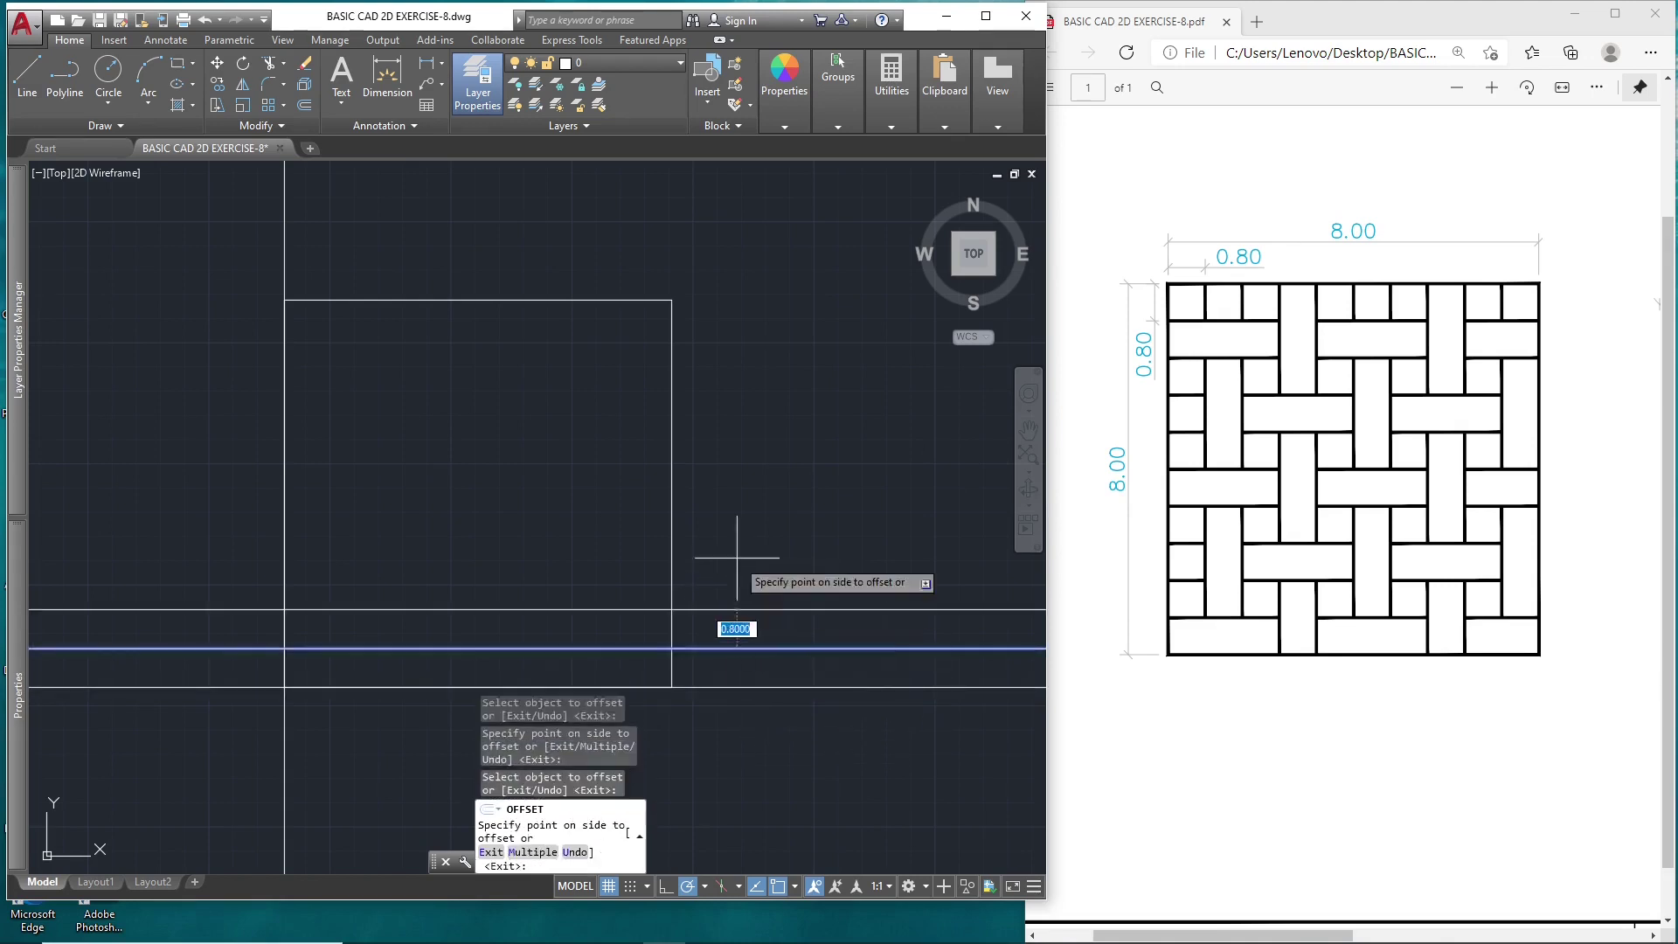
pyautogui.click(749, 554)
pyautogui.click(737, 610)
pyautogui.click(734, 550)
pyautogui.click(732, 571)
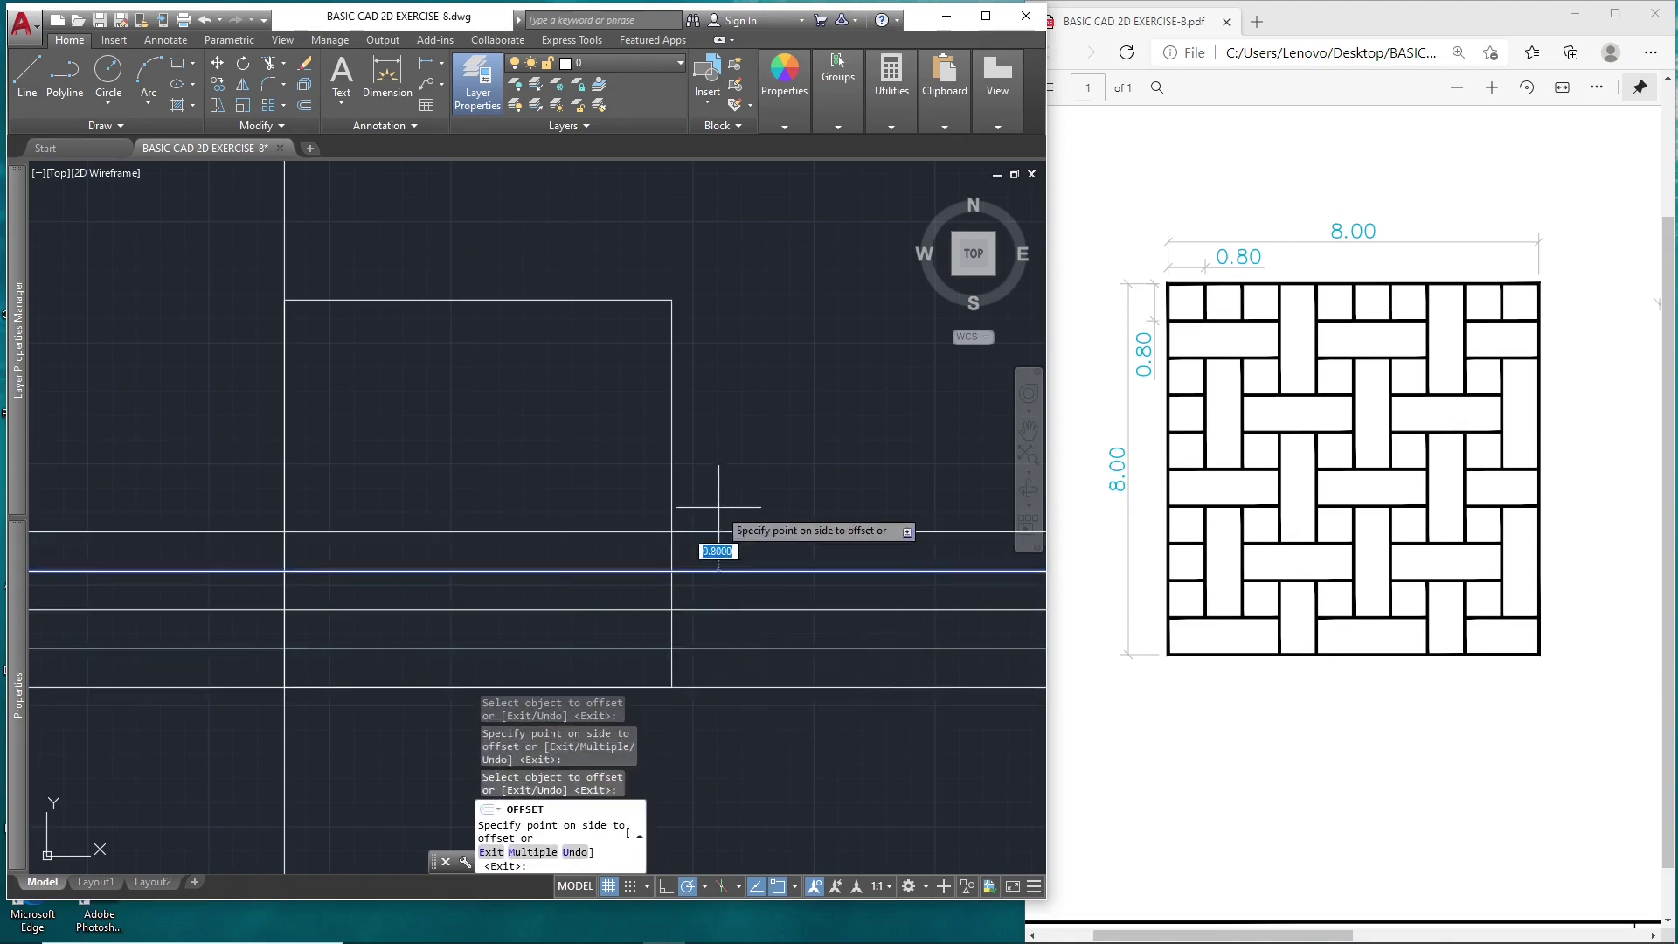
pyautogui.click(714, 512)
pyautogui.click(723, 534)
pyautogui.click(719, 451)
pyautogui.click(733, 495)
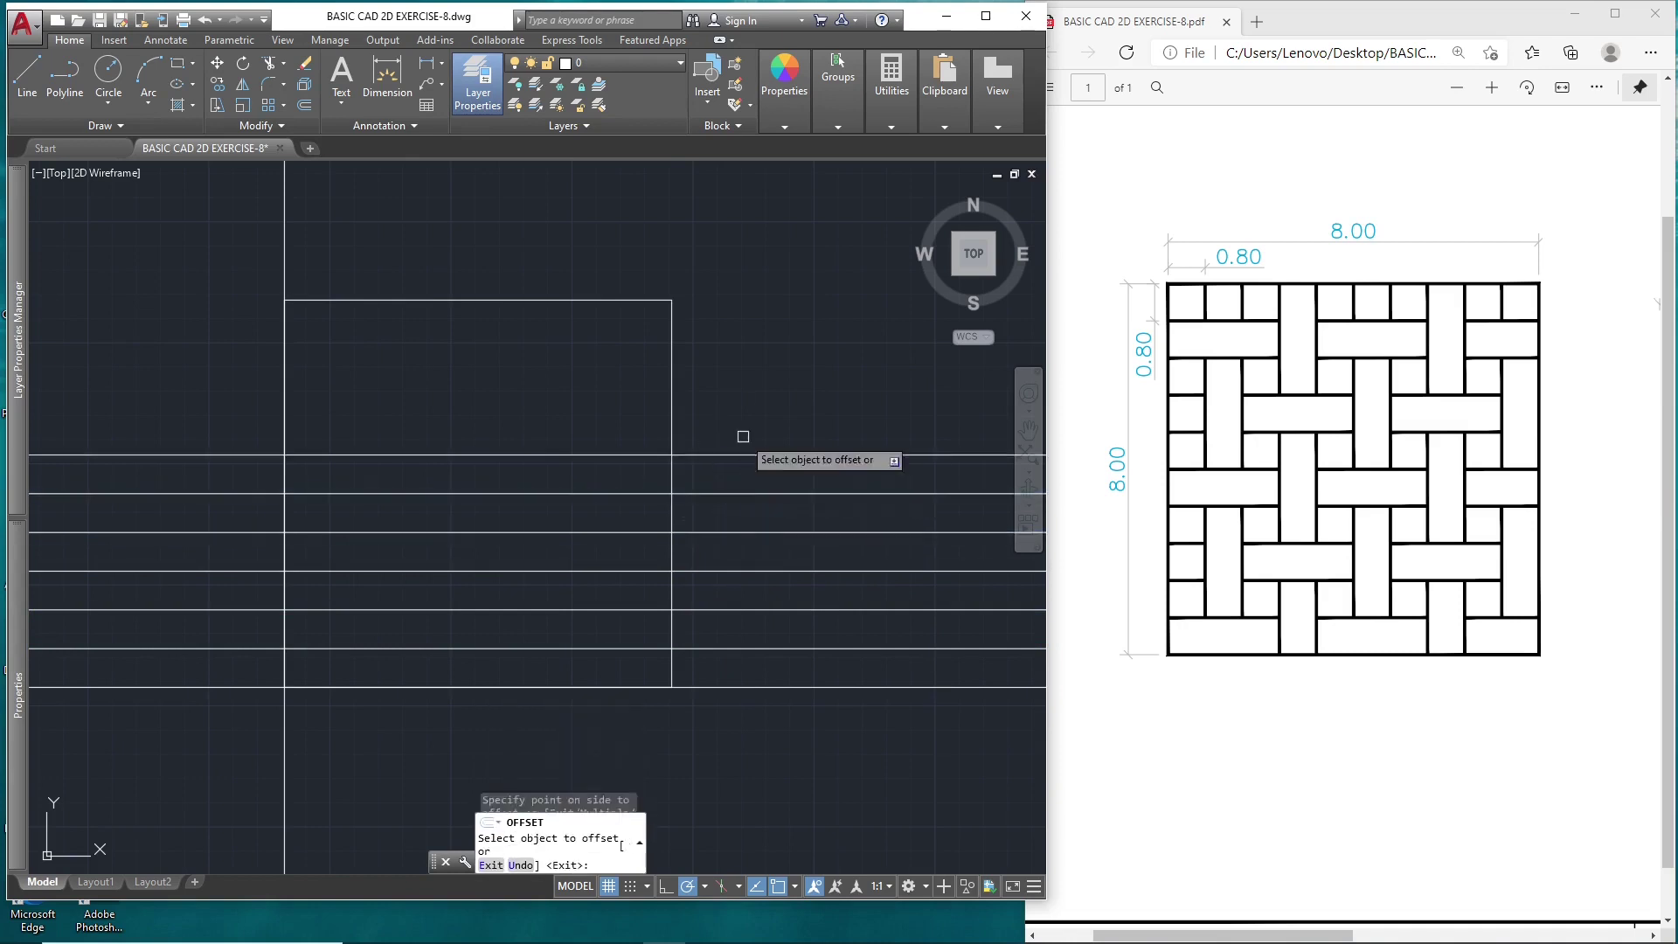
pyautogui.click(743, 441)
pyautogui.click(742, 455)
pyautogui.click(754, 400)
pyautogui.click(743, 416)
pyautogui.click(750, 399)
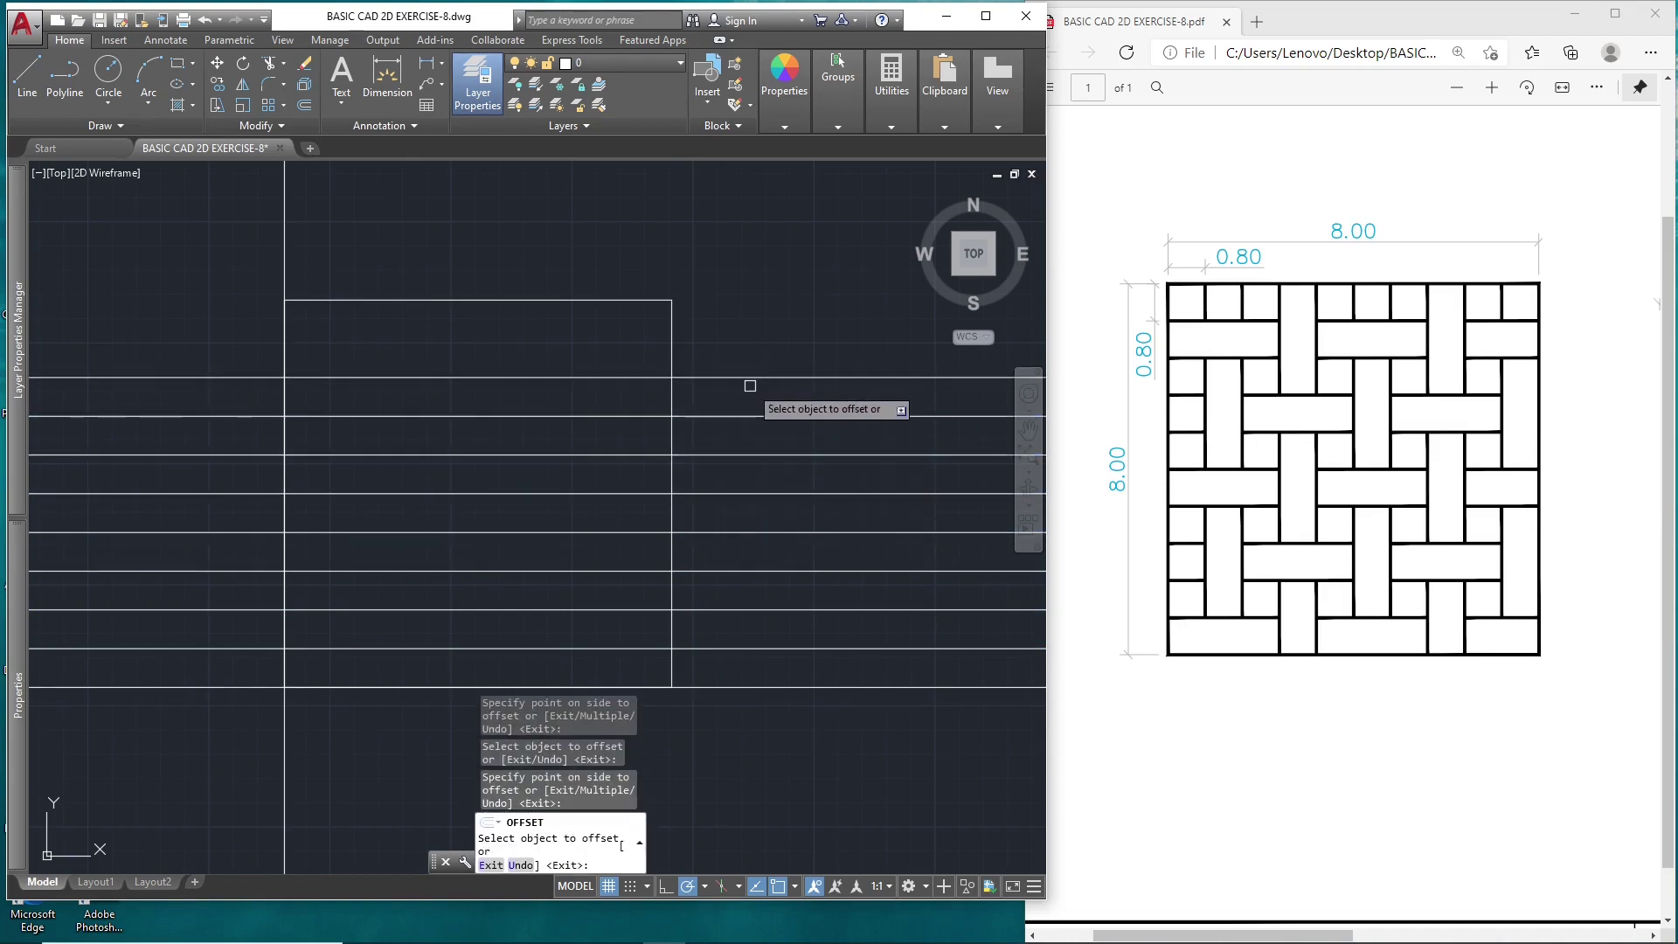
pyautogui.click(749, 378)
pyautogui.click(747, 343)
pyautogui.press('Return')
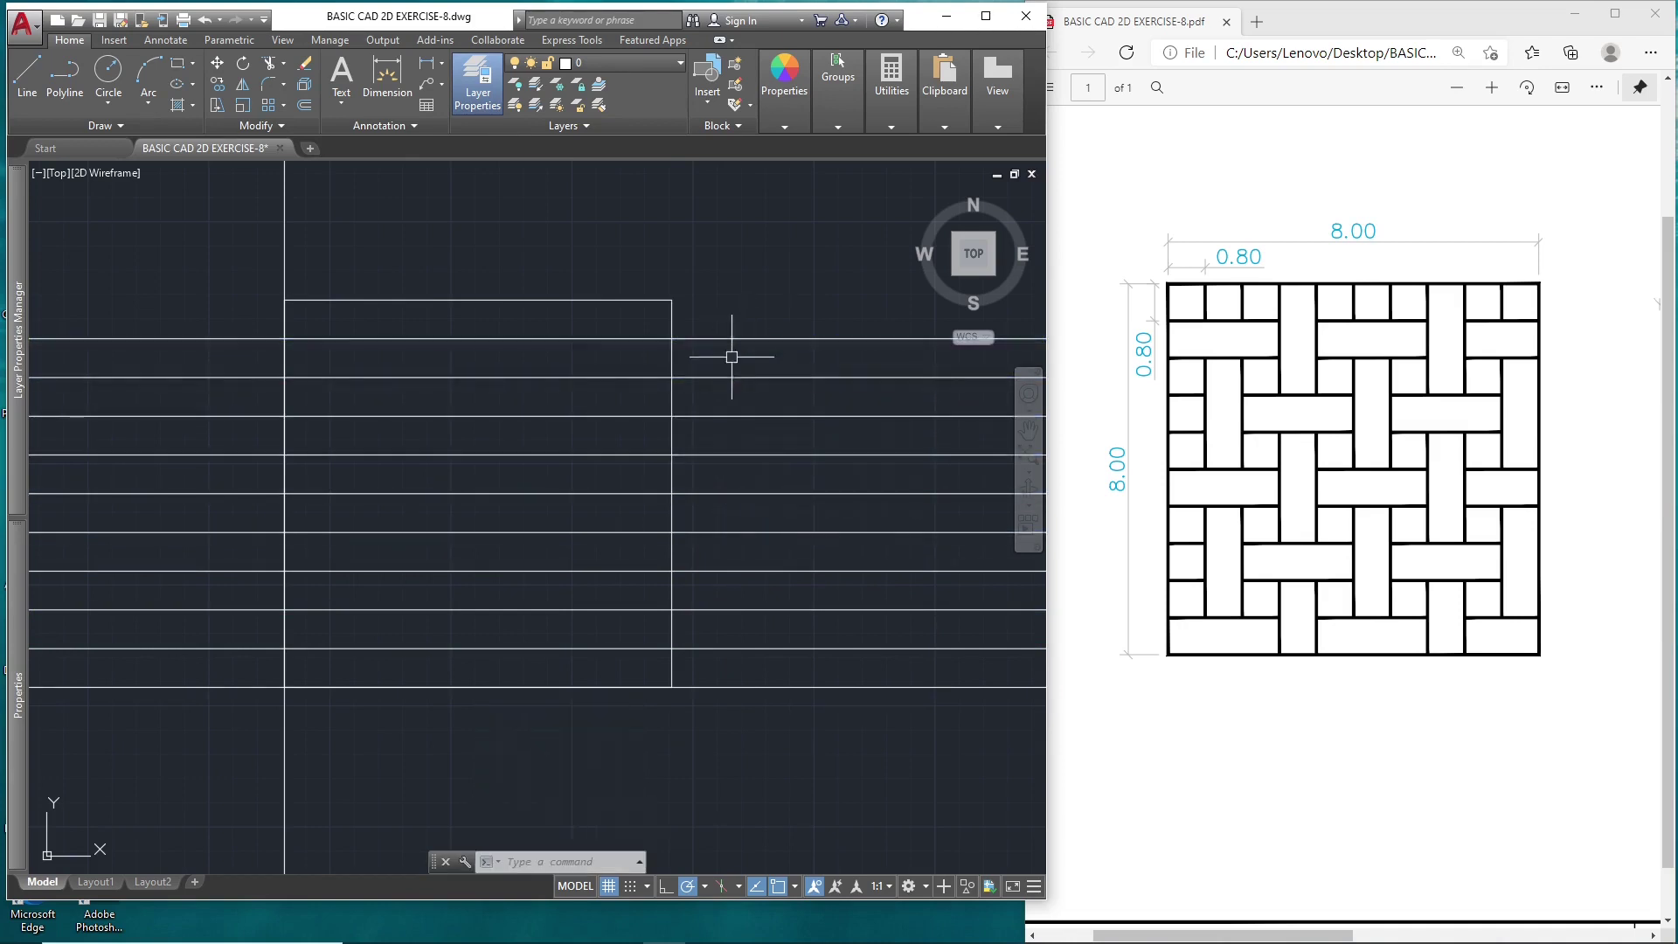
# - Offset the vertical construction line to the right nine times at 0.8 spacing, up to the line just inside the square's right edge
pyautogui.press('Return')
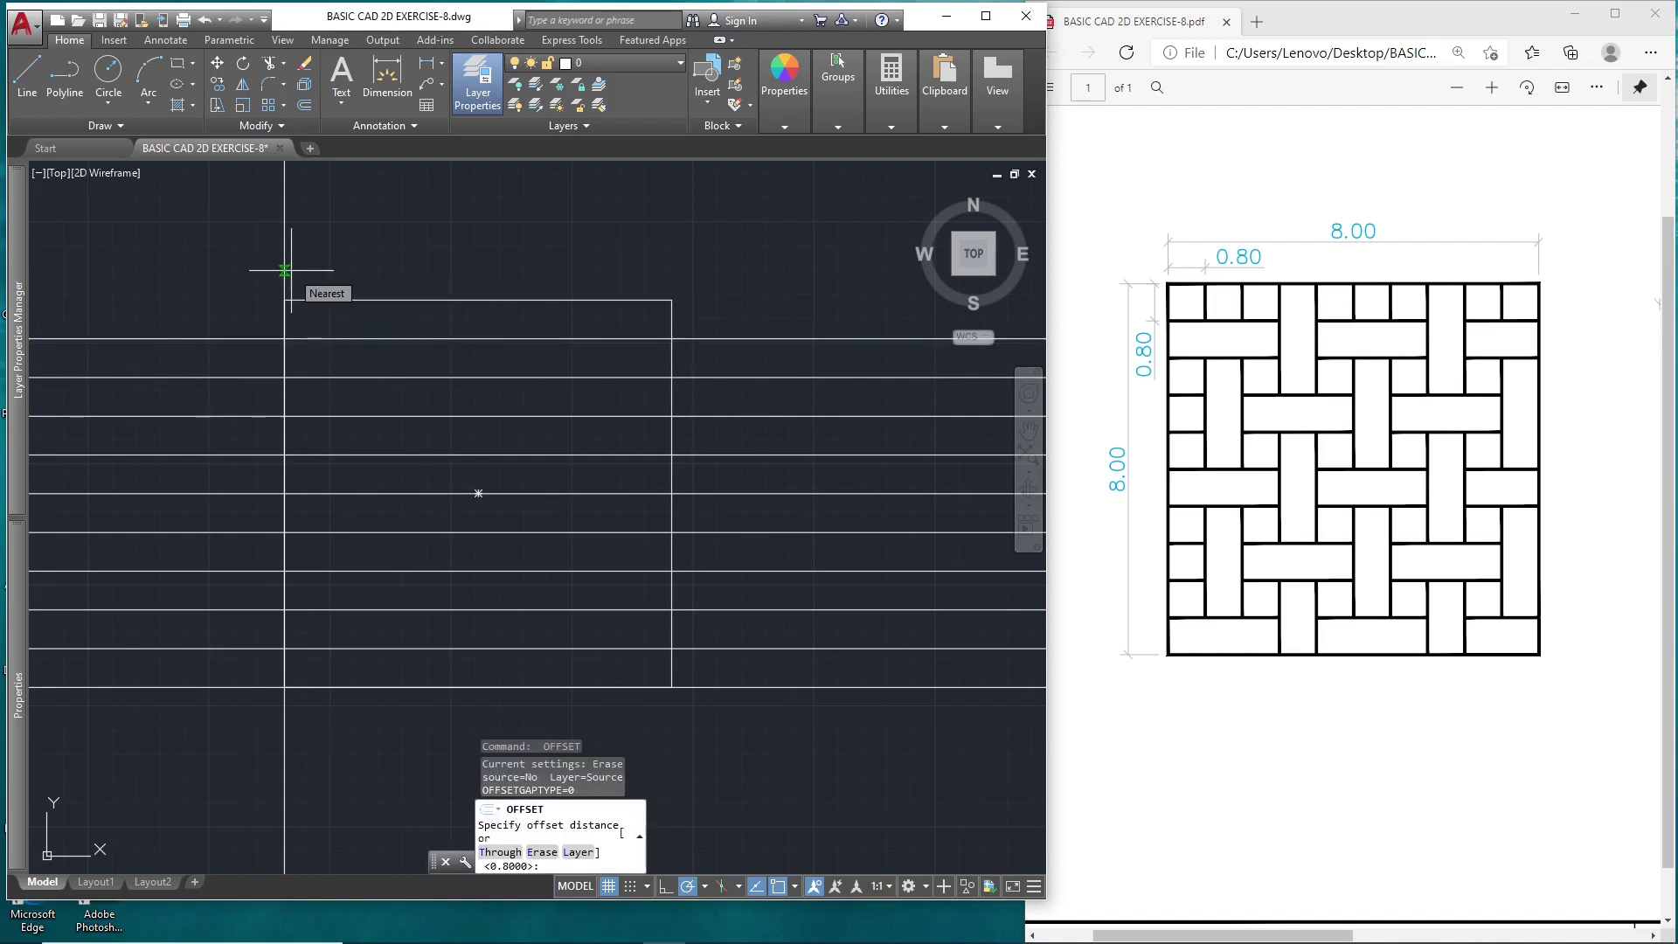
pyautogui.press('Return')
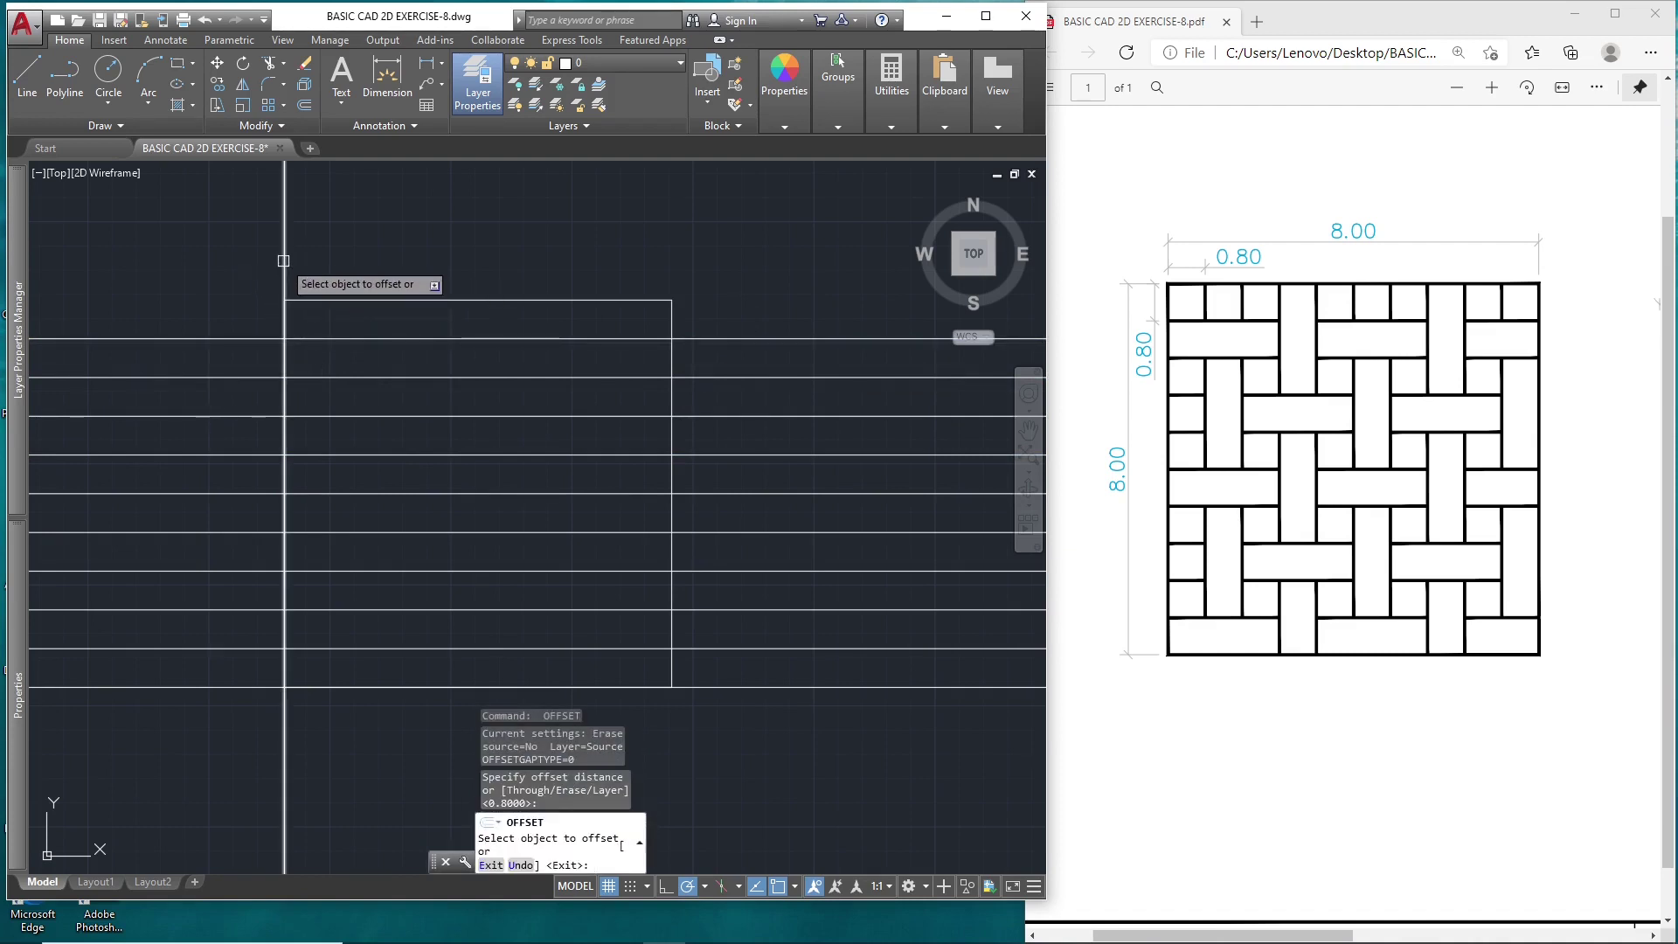
pyautogui.click(283, 260)
pyautogui.click(411, 260)
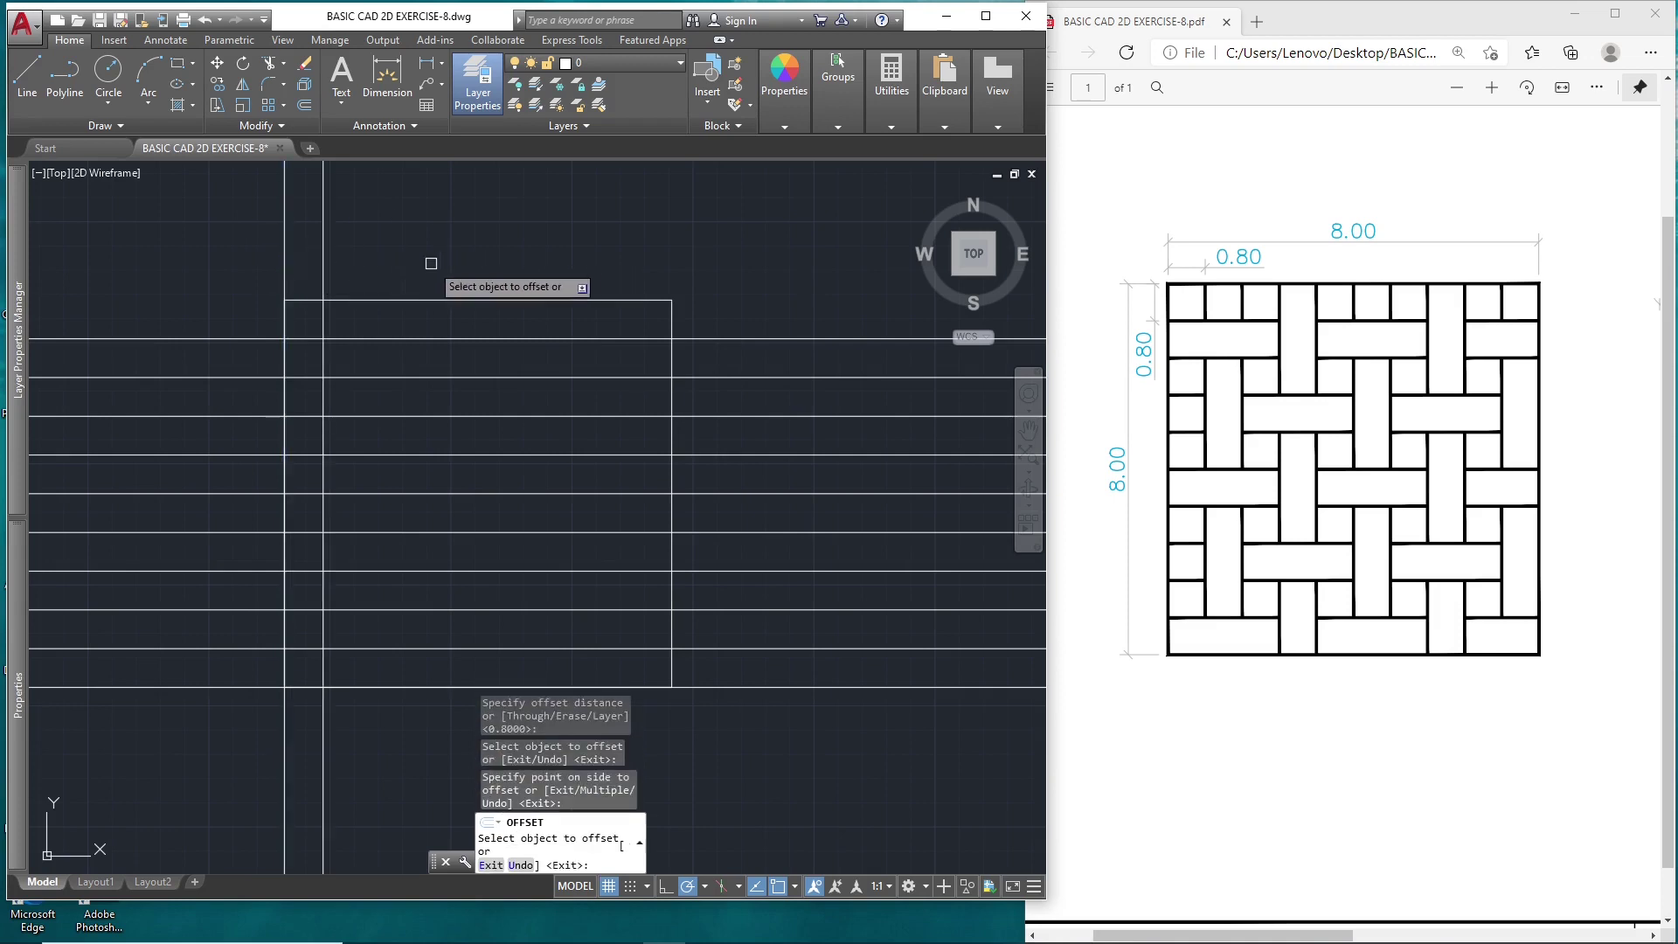
pyautogui.click(325, 265)
pyautogui.click(463, 263)
pyautogui.click(362, 261)
pyautogui.click(428, 262)
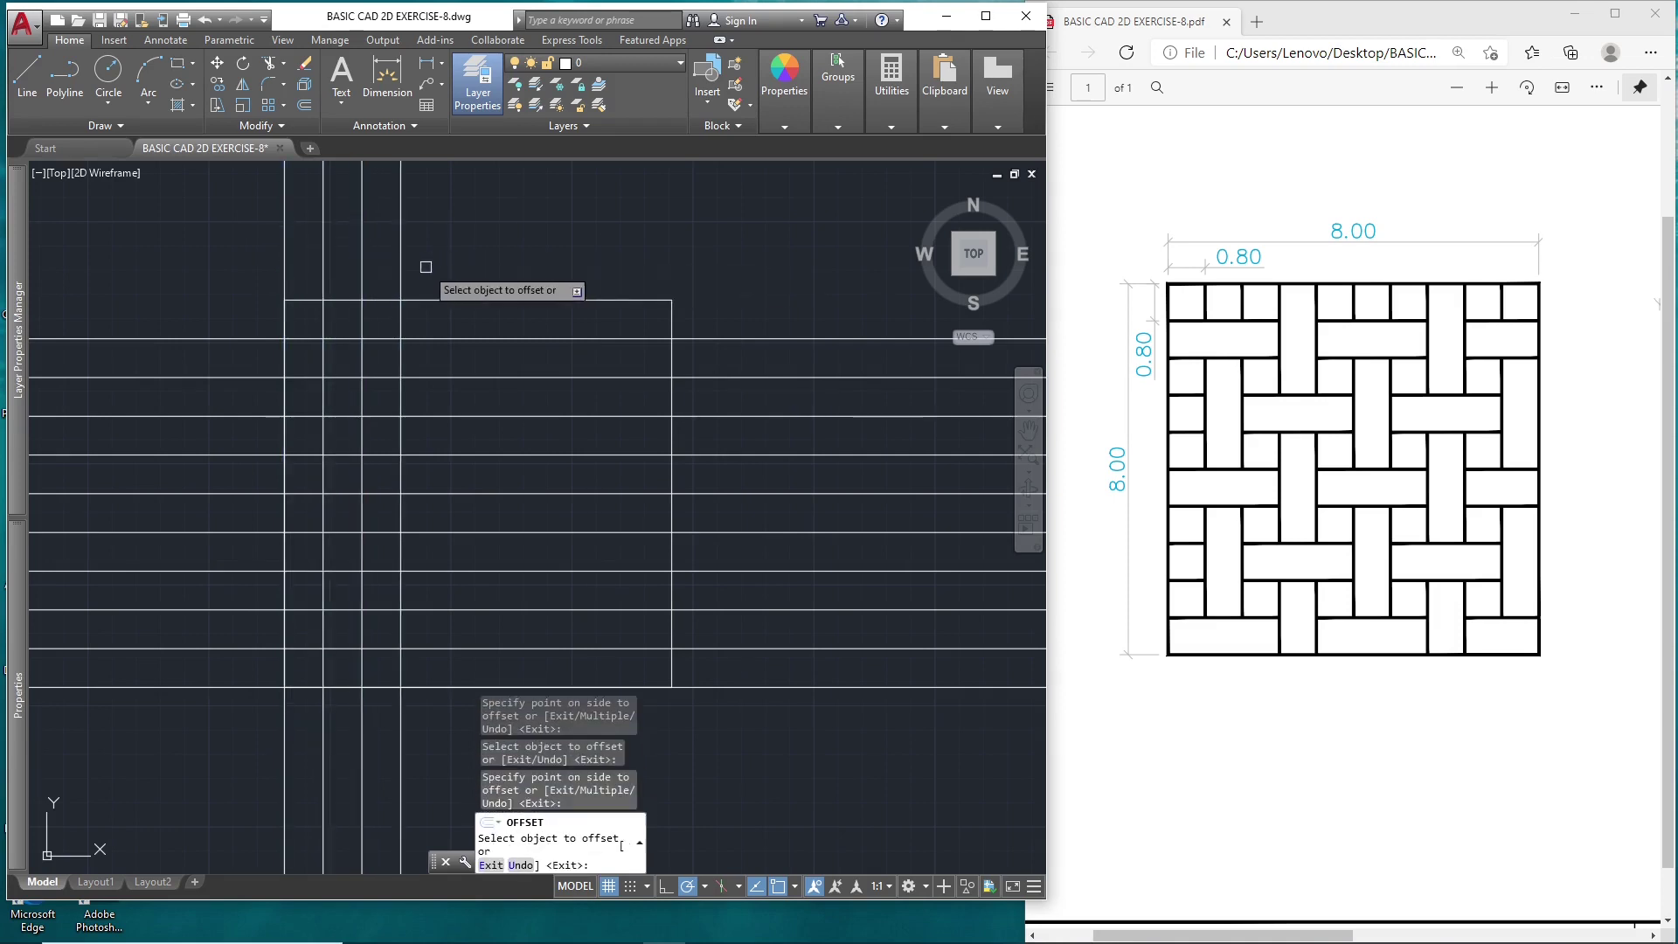
pyautogui.click(401, 263)
pyautogui.click(464, 264)
pyautogui.click(440, 267)
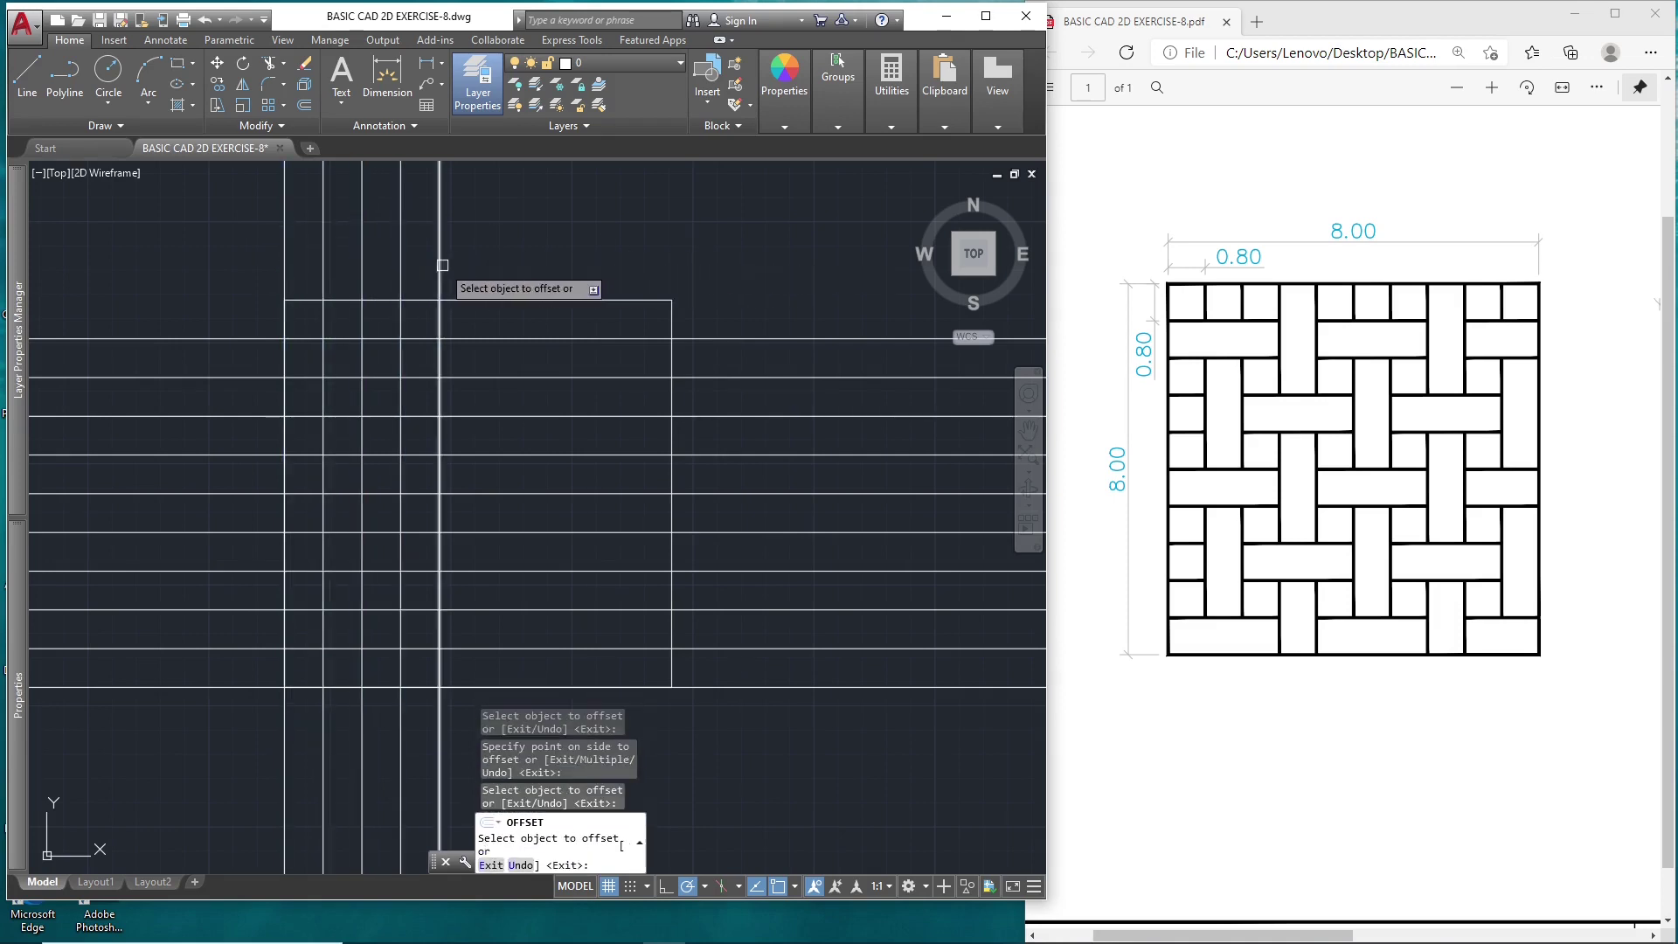
pyautogui.click(645, 276)
pyautogui.click(481, 271)
pyautogui.click(686, 269)
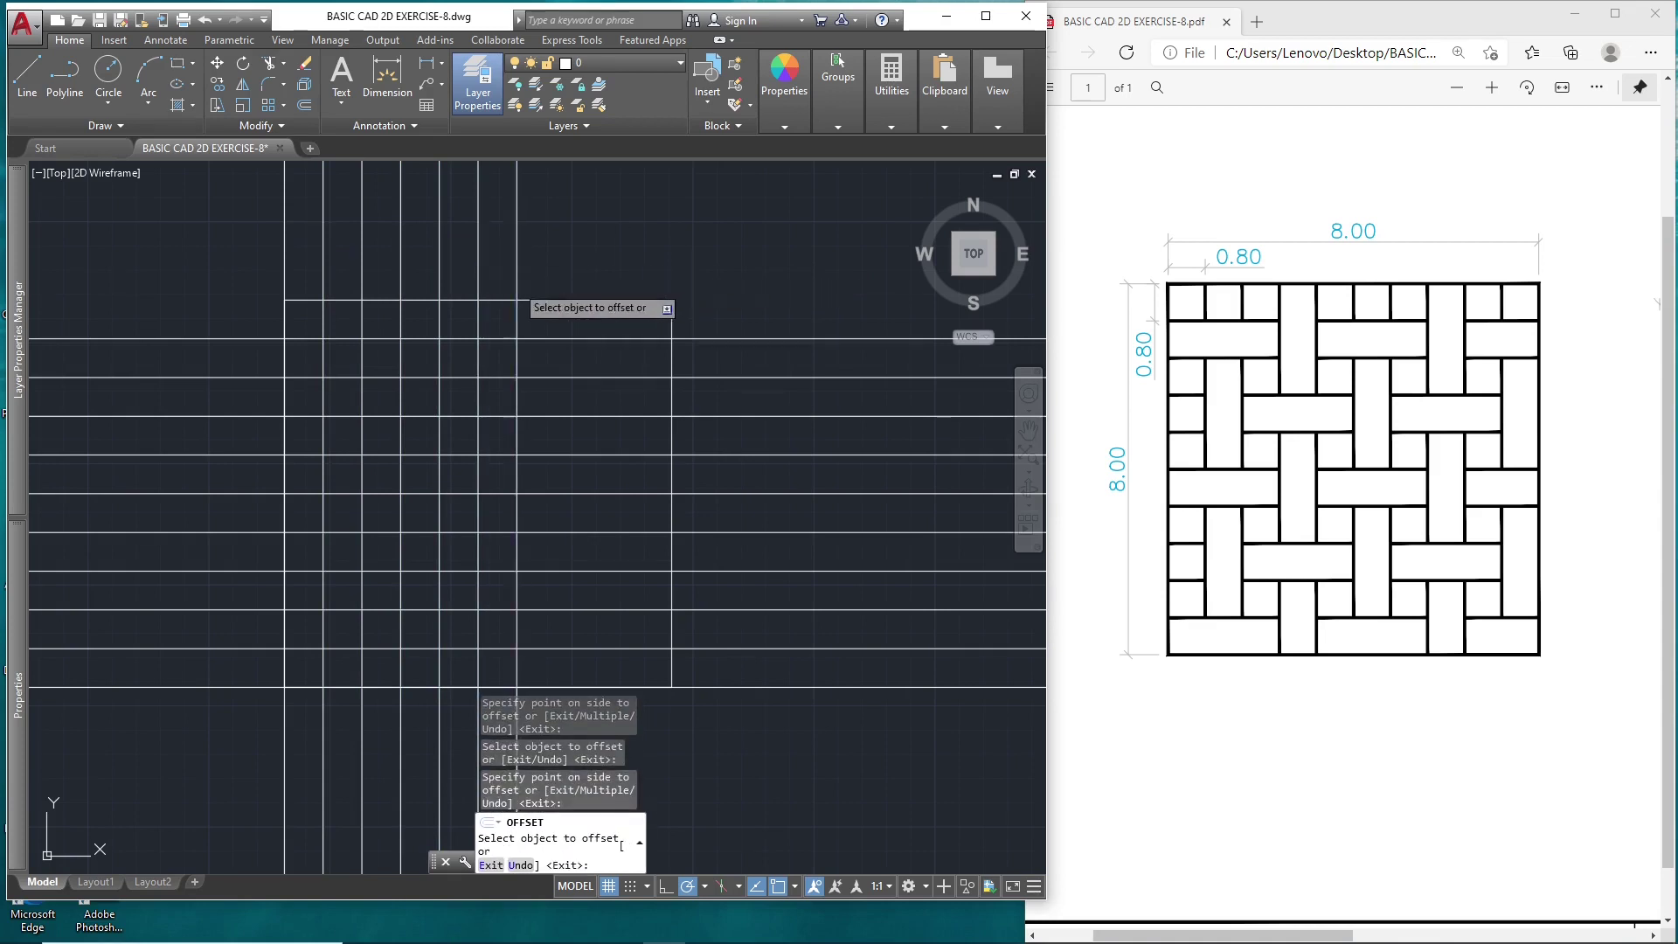
pyautogui.click(516, 289)
pyautogui.click(568, 279)
pyautogui.click(555, 281)
pyautogui.click(642, 282)
pyautogui.click(594, 282)
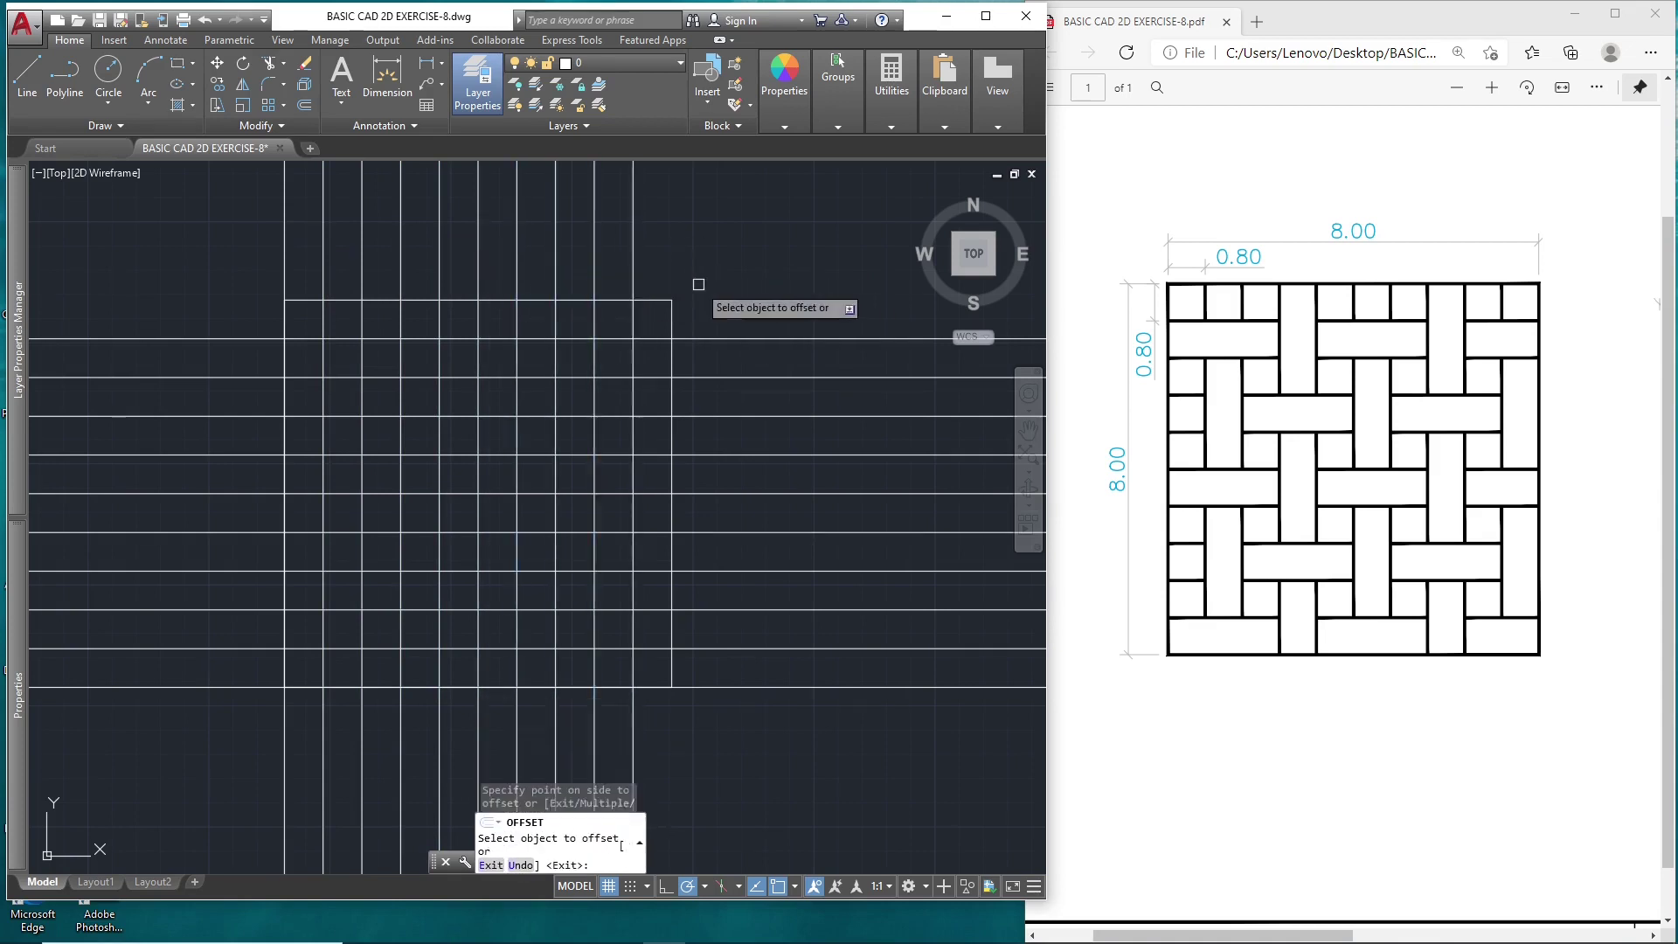
pyautogui.click(697, 281)
pyautogui.press('Return')
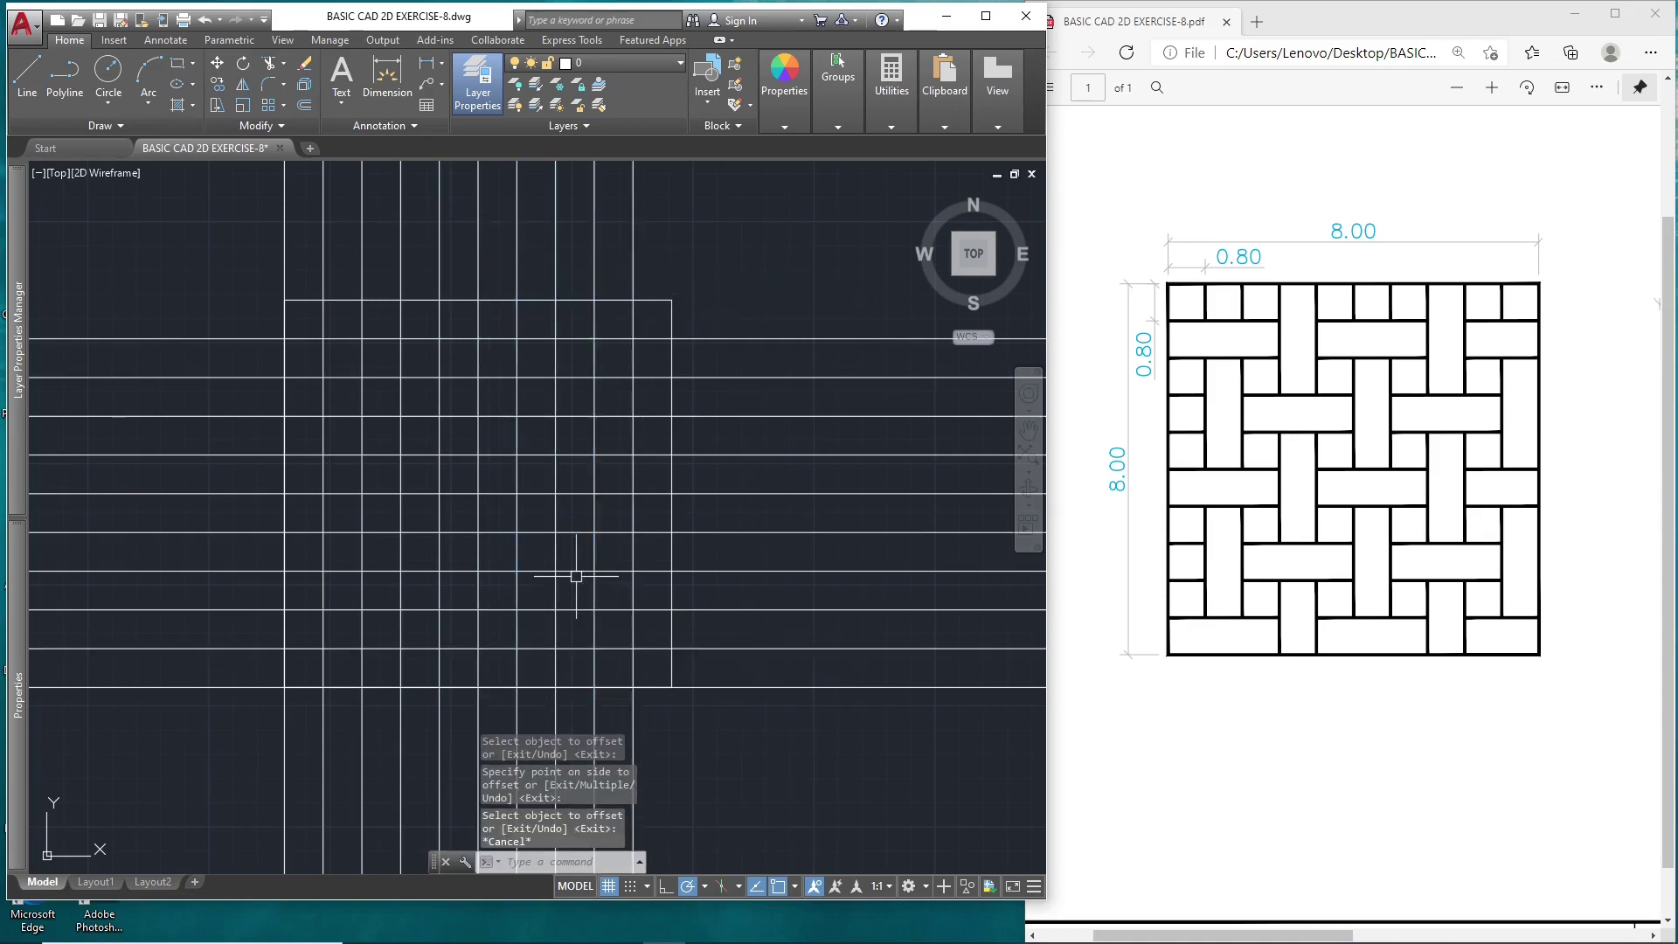
pyautogui.write('XL')
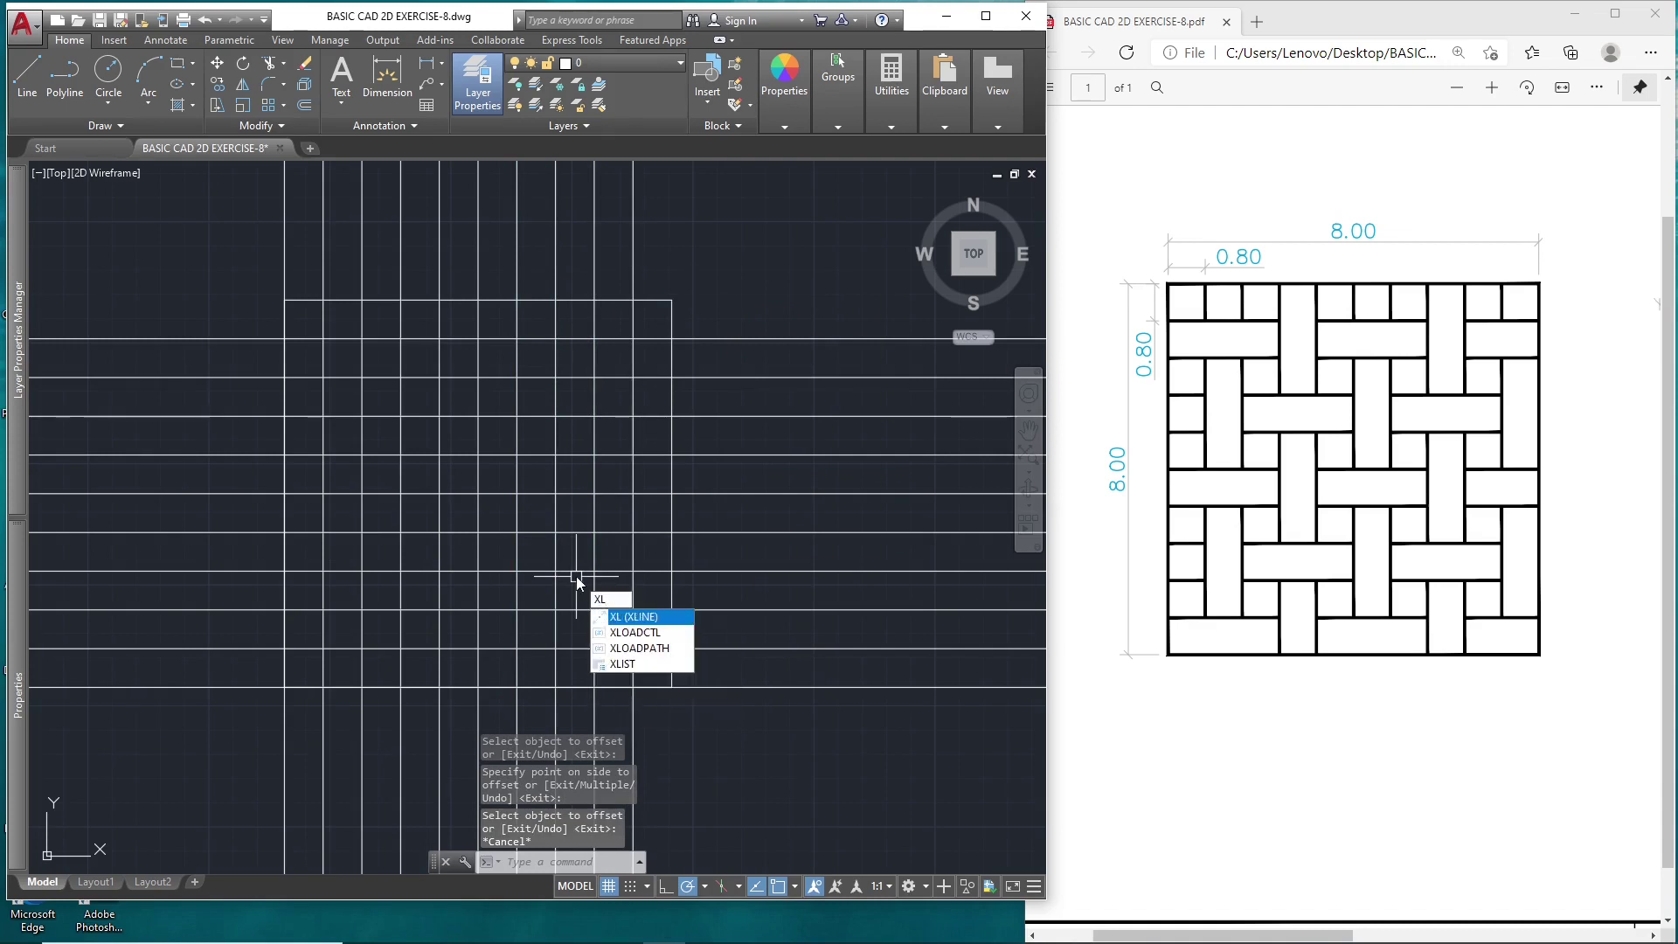
pyautogui.press('Return')
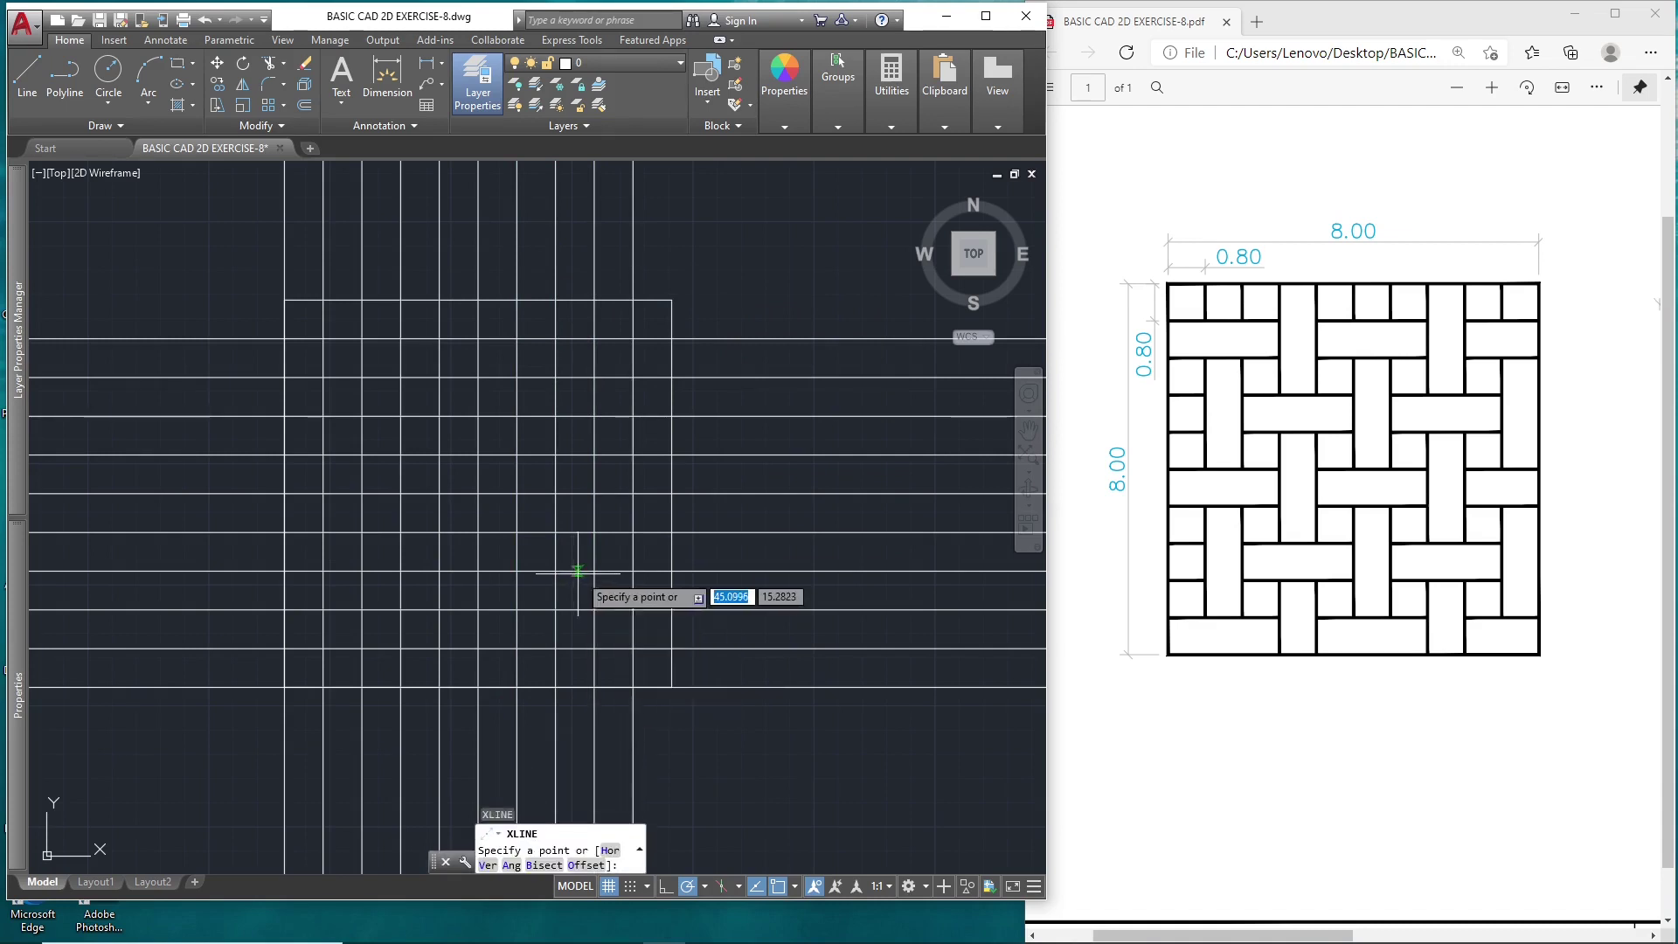
pyautogui.press('Escape')
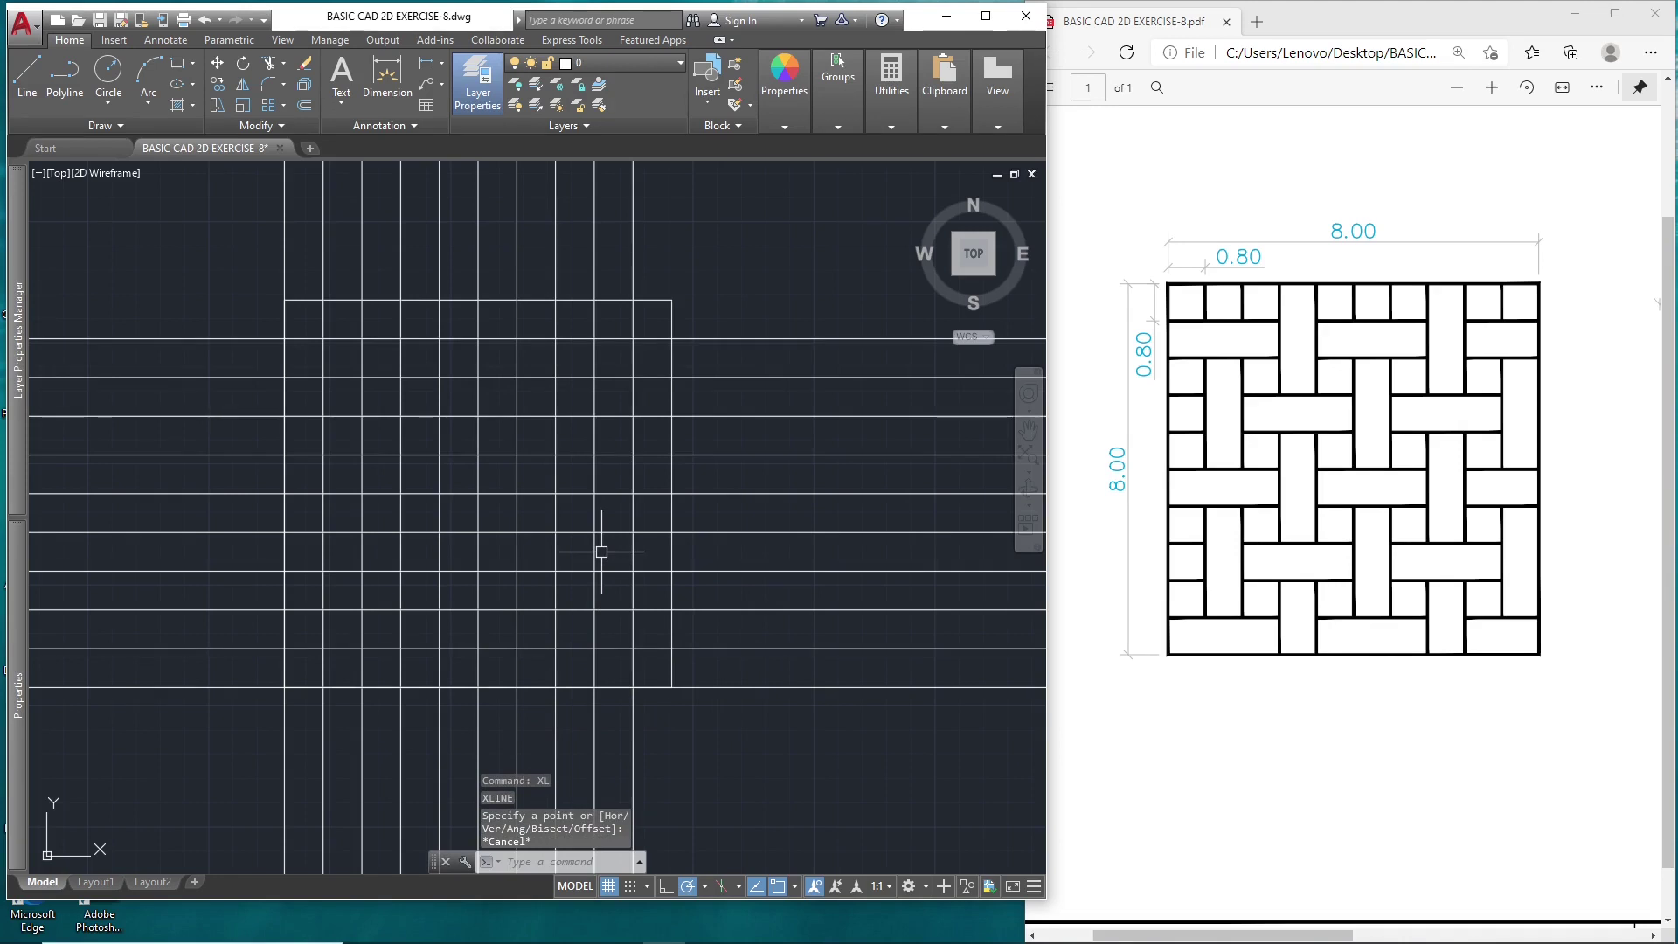
# - Trim all construction lines outside the 8 by 8 square, using the square as the cutting edge
pyautogui.write('TR')
pyautogui.press('Return')
pyautogui.click(671, 554)
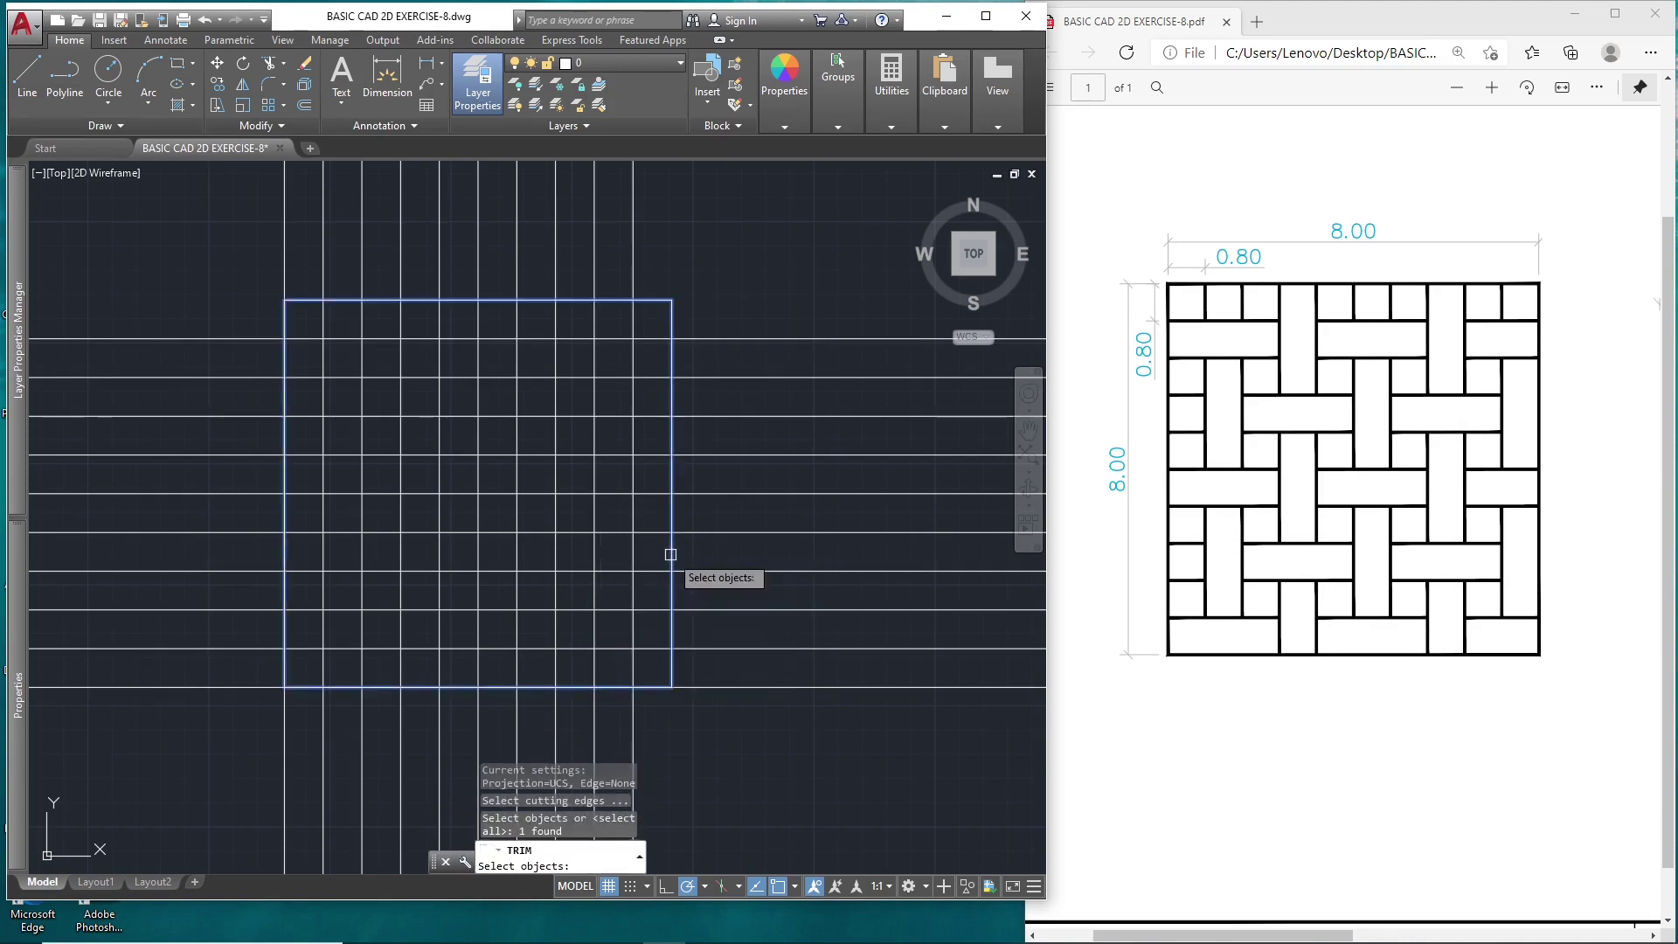
pyautogui.press('Return')
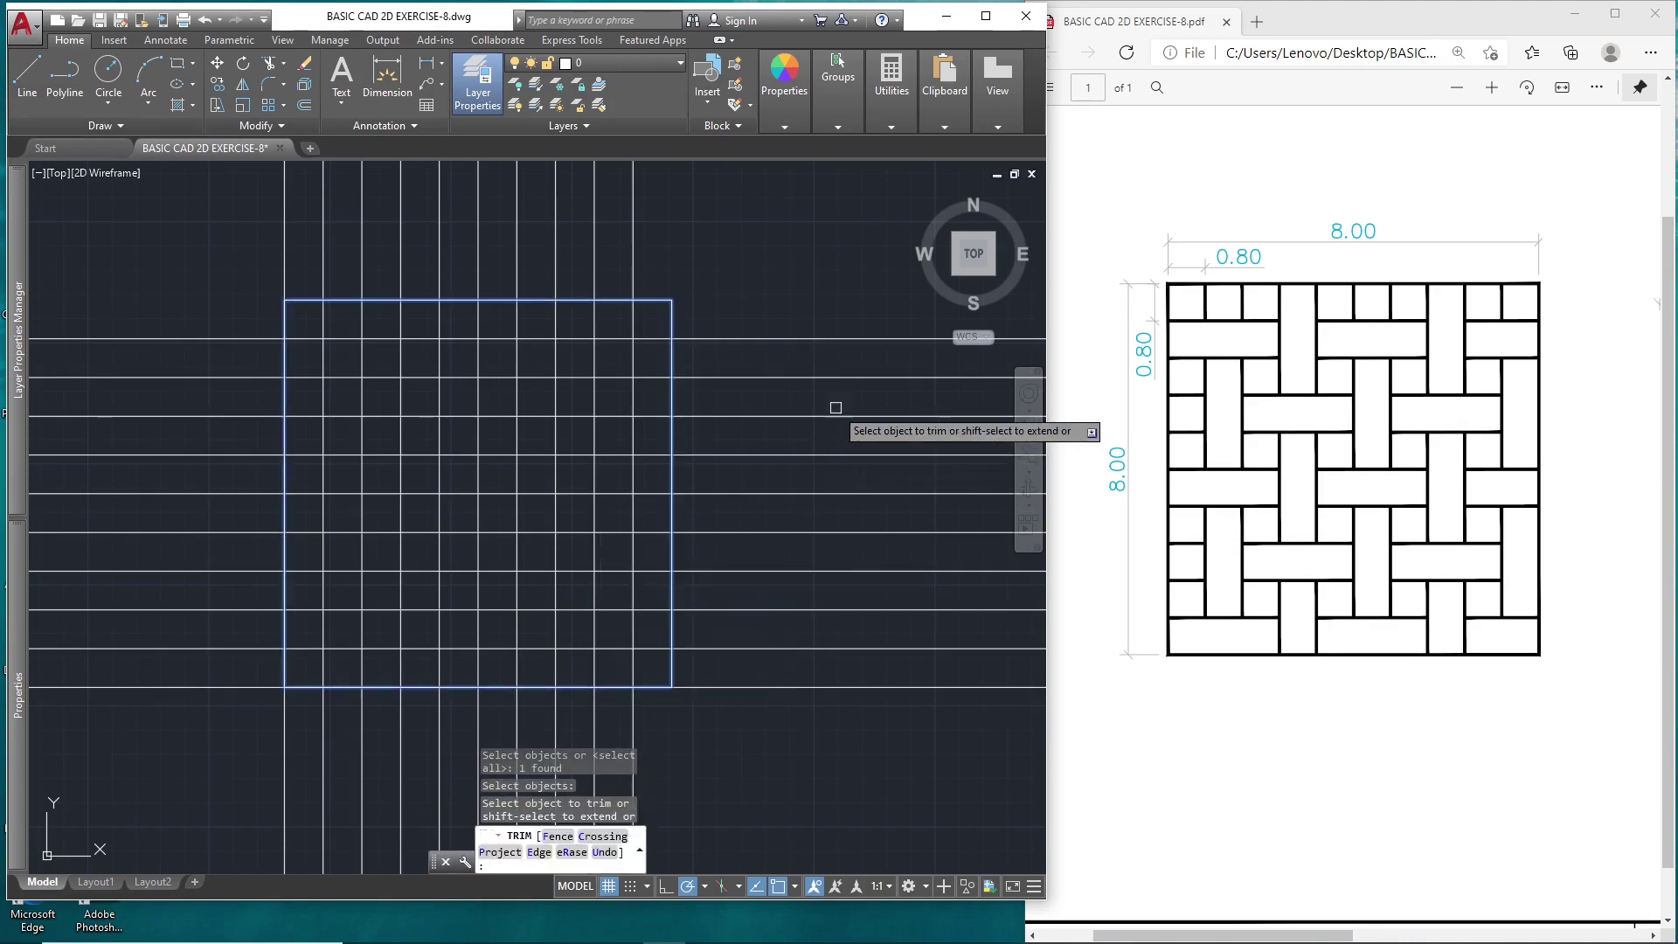
pyautogui.click(880, 262)
pyautogui.click(757, 717)
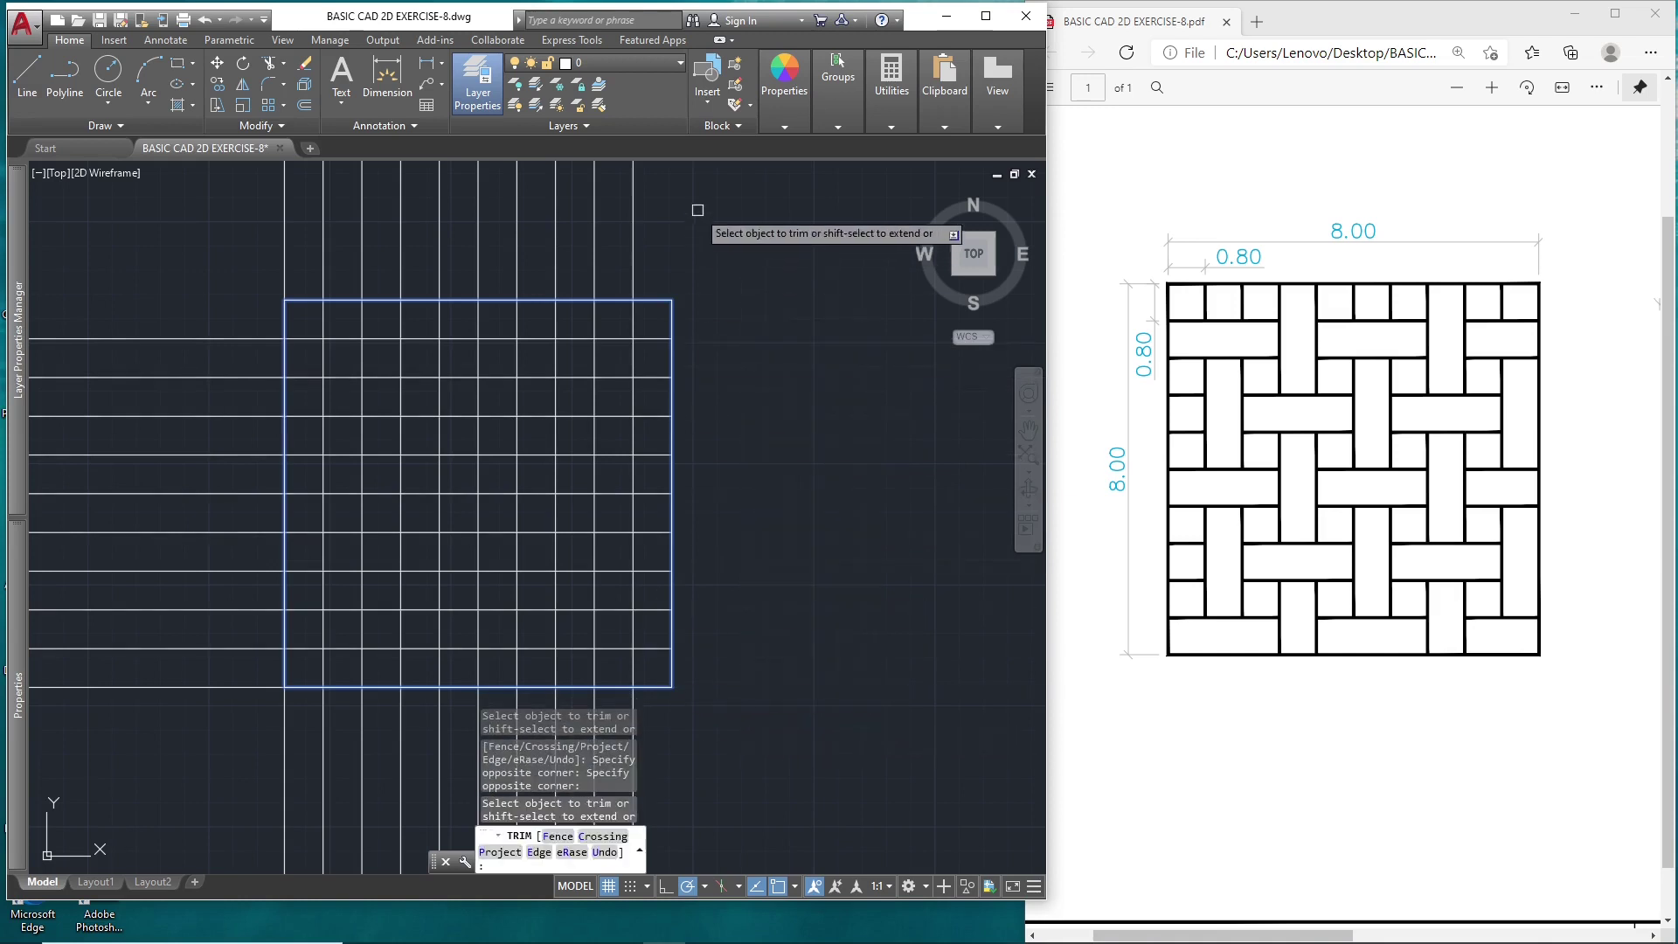
pyautogui.click(697, 208)
pyautogui.click(187, 262)
pyautogui.click(199, 267)
pyautogui.click(125, 728)
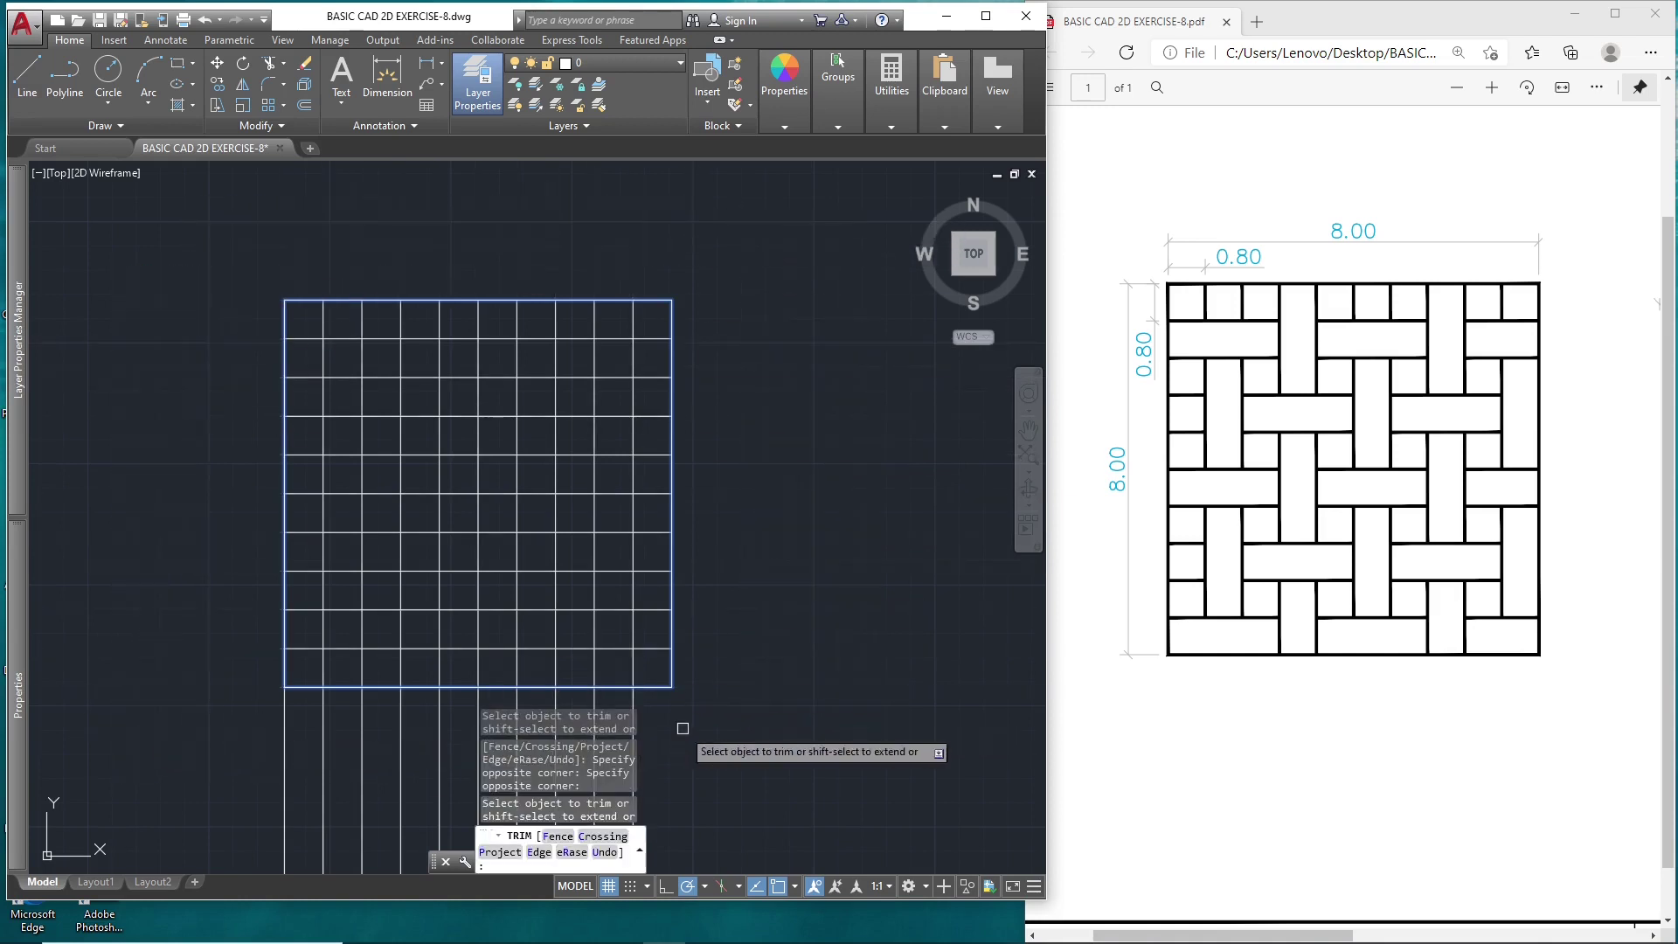
pyautogui.click(690, 706)
pyautogui.click(232, 791)
pyautogui.press('Return')
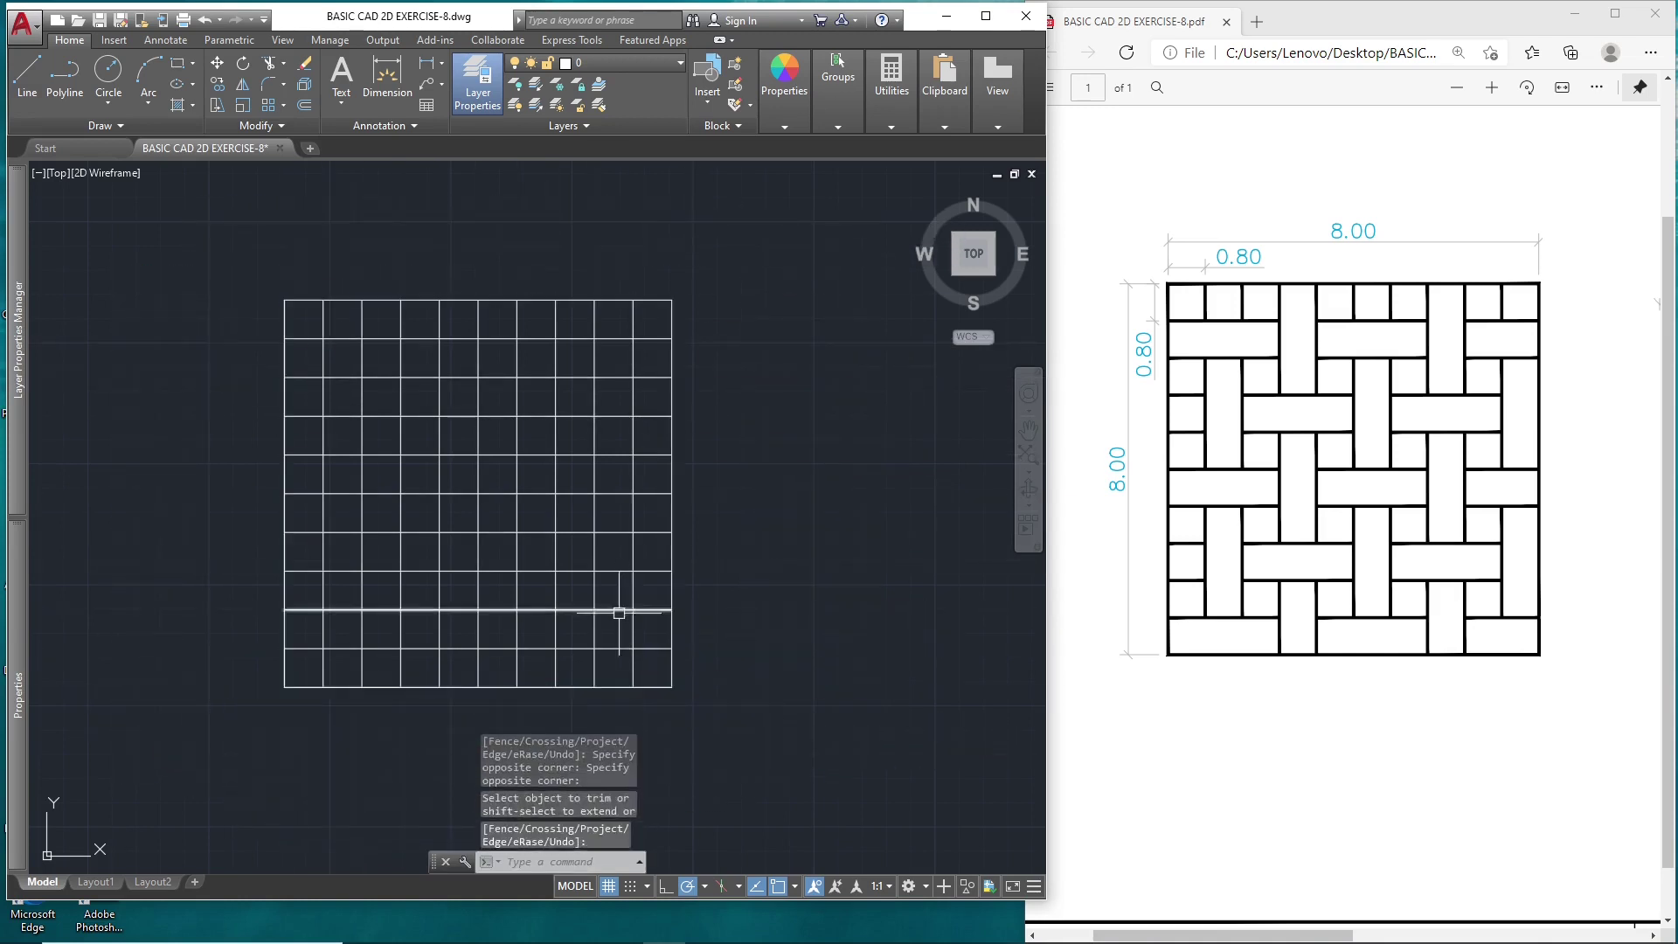
pyautogui.click(618, 609)
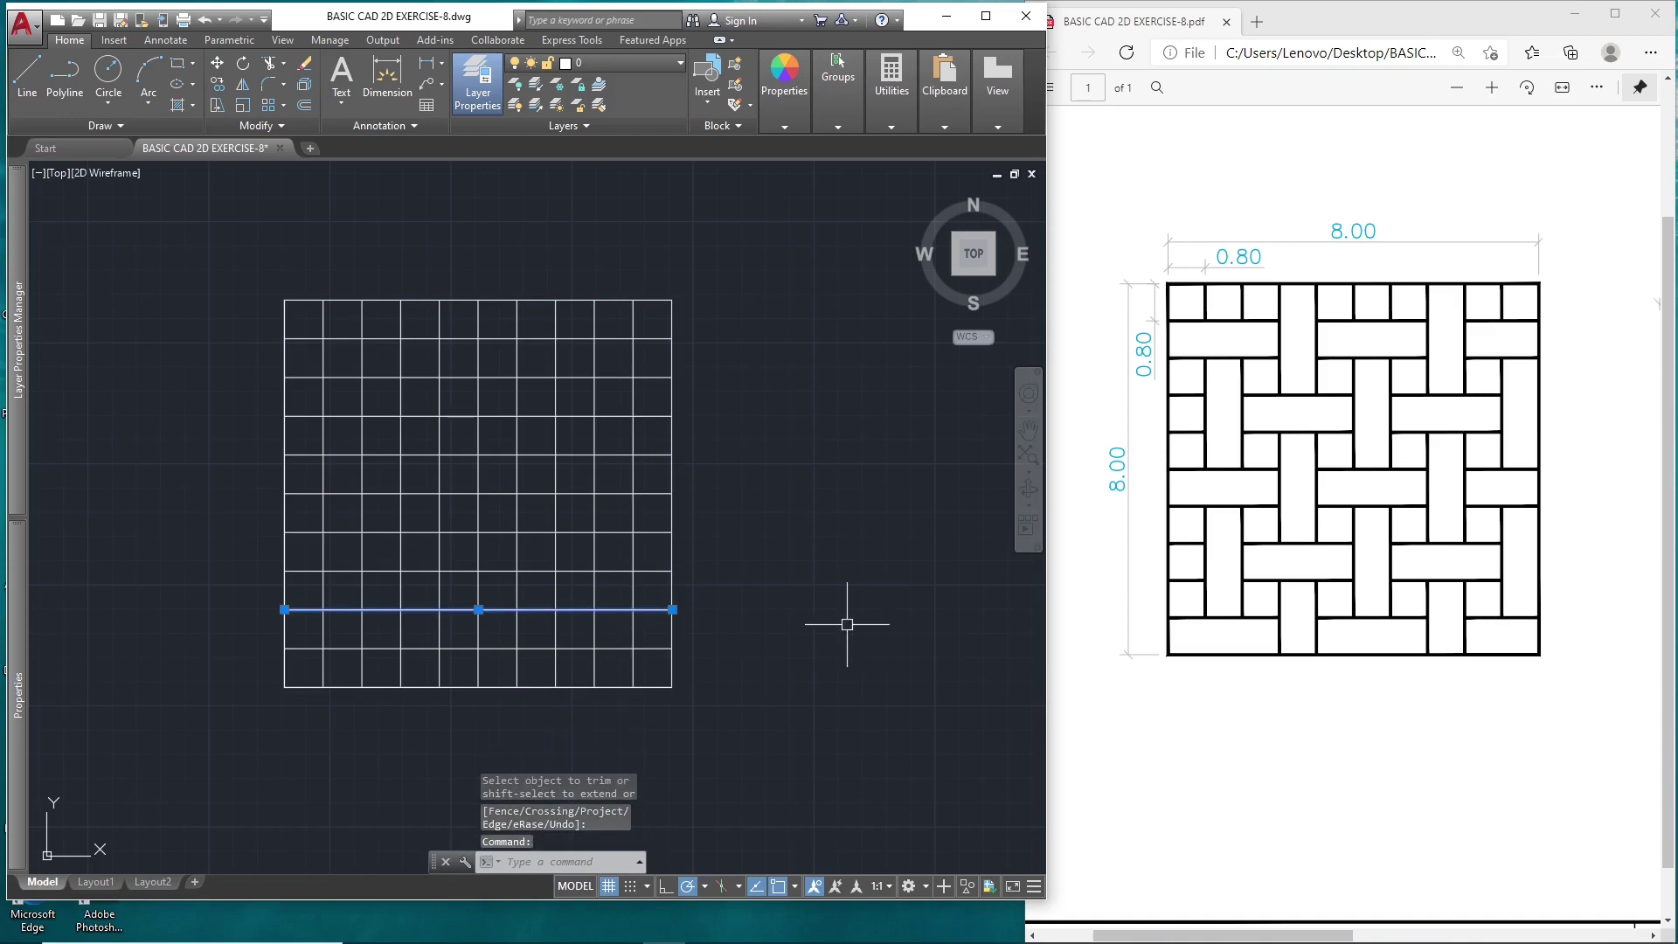
pyautogui.press('Escape')
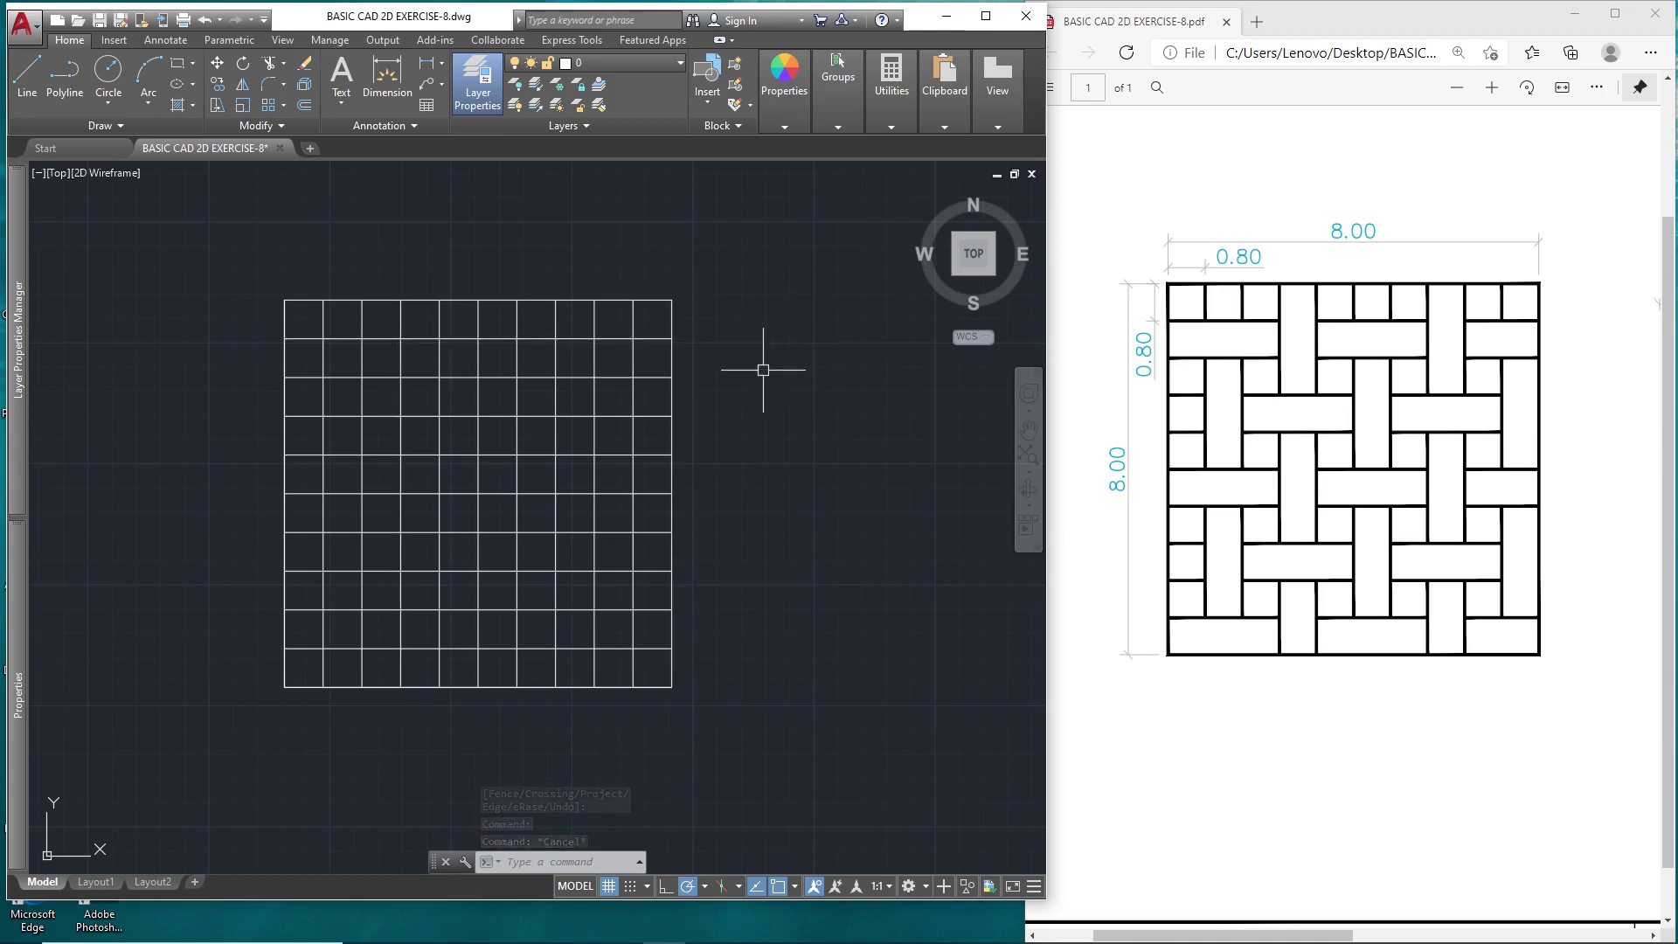
# - Trim with all objects as cutting edges to form a three-cell horizontal strip at the second row's left end and a vertical strip below its middle cell
pyautogui.write('tr')
pyautogui.press('Return')
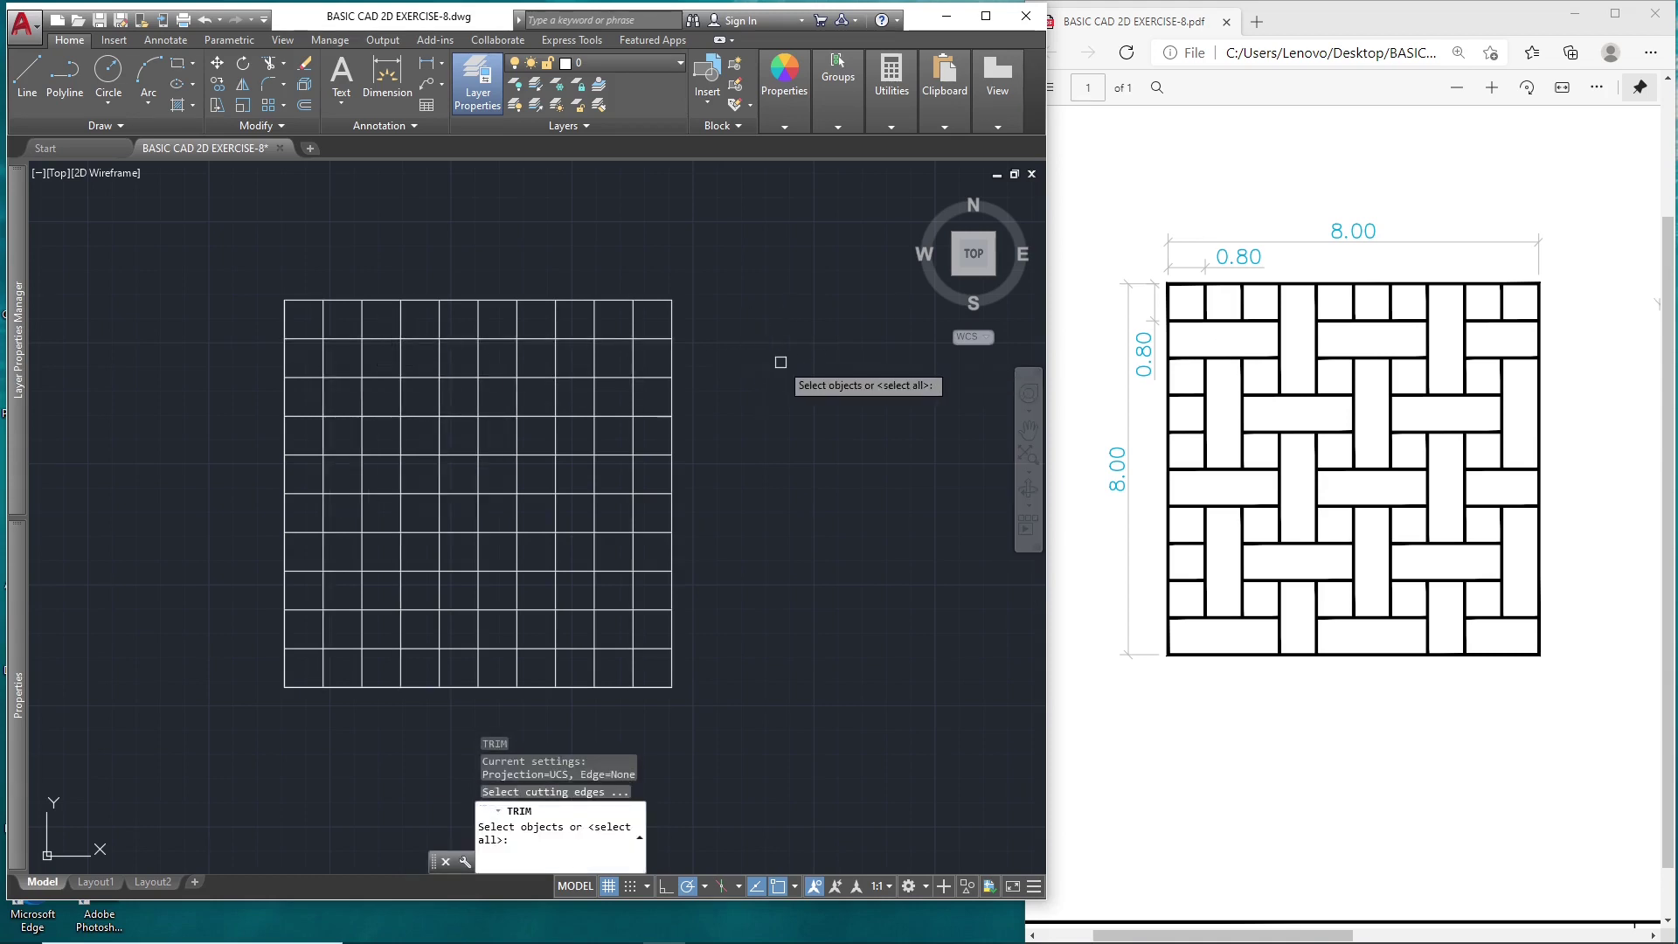
pyautogui.press('Return')
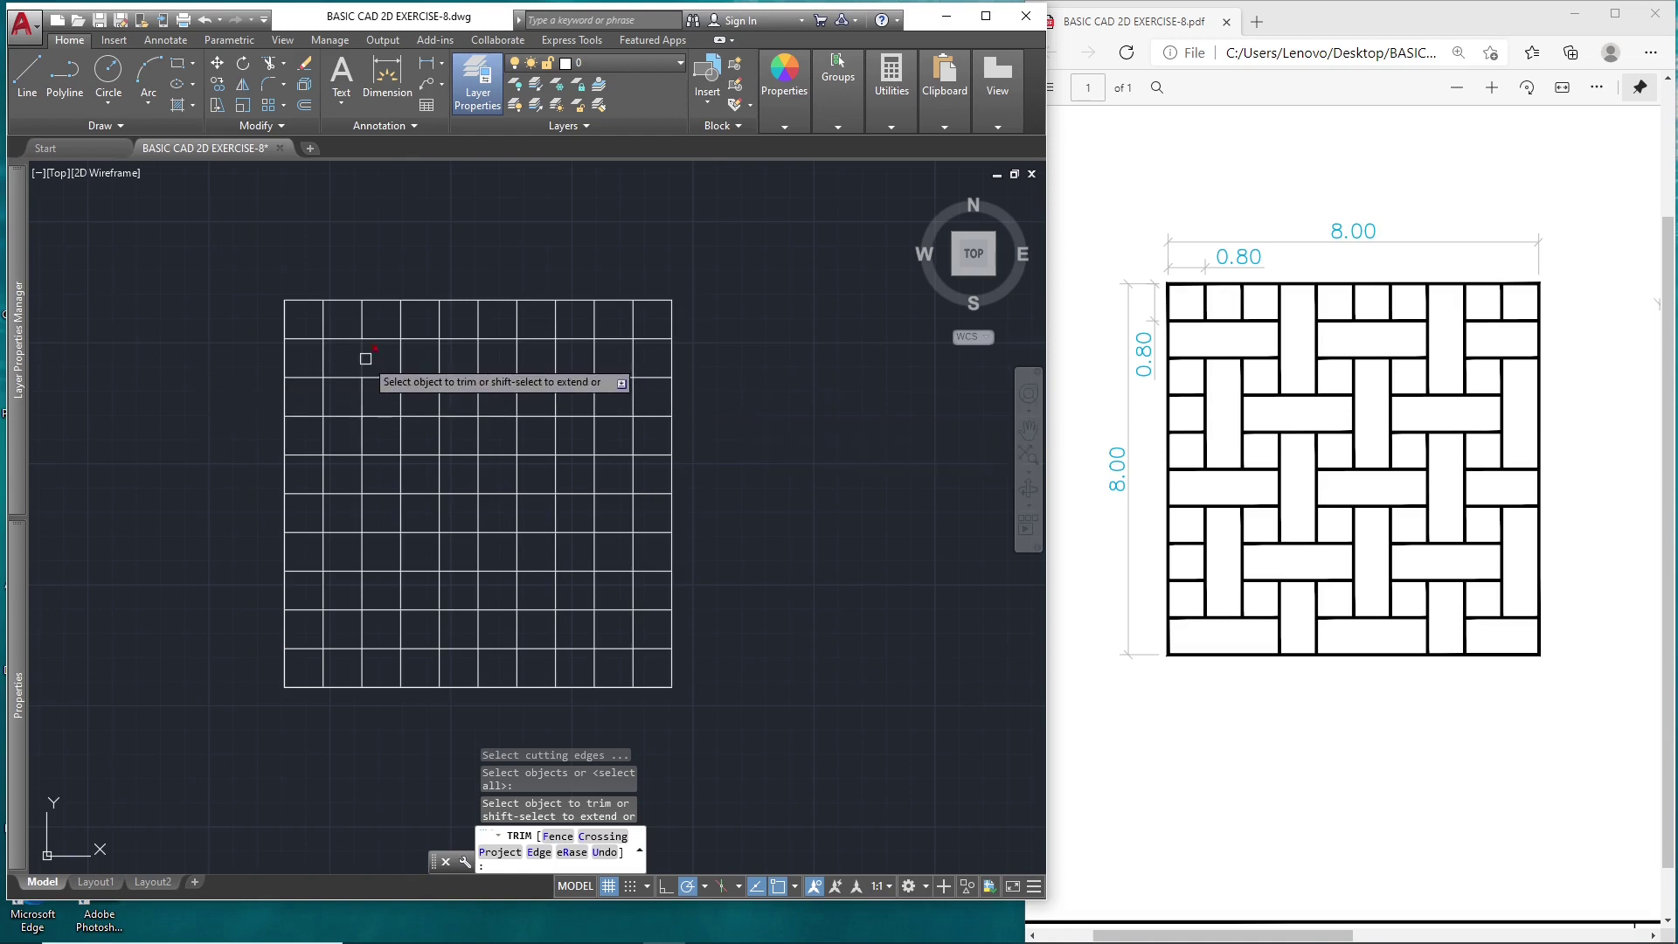
pyautogui.click(366, 358)
pyautogui.click(324, 359)
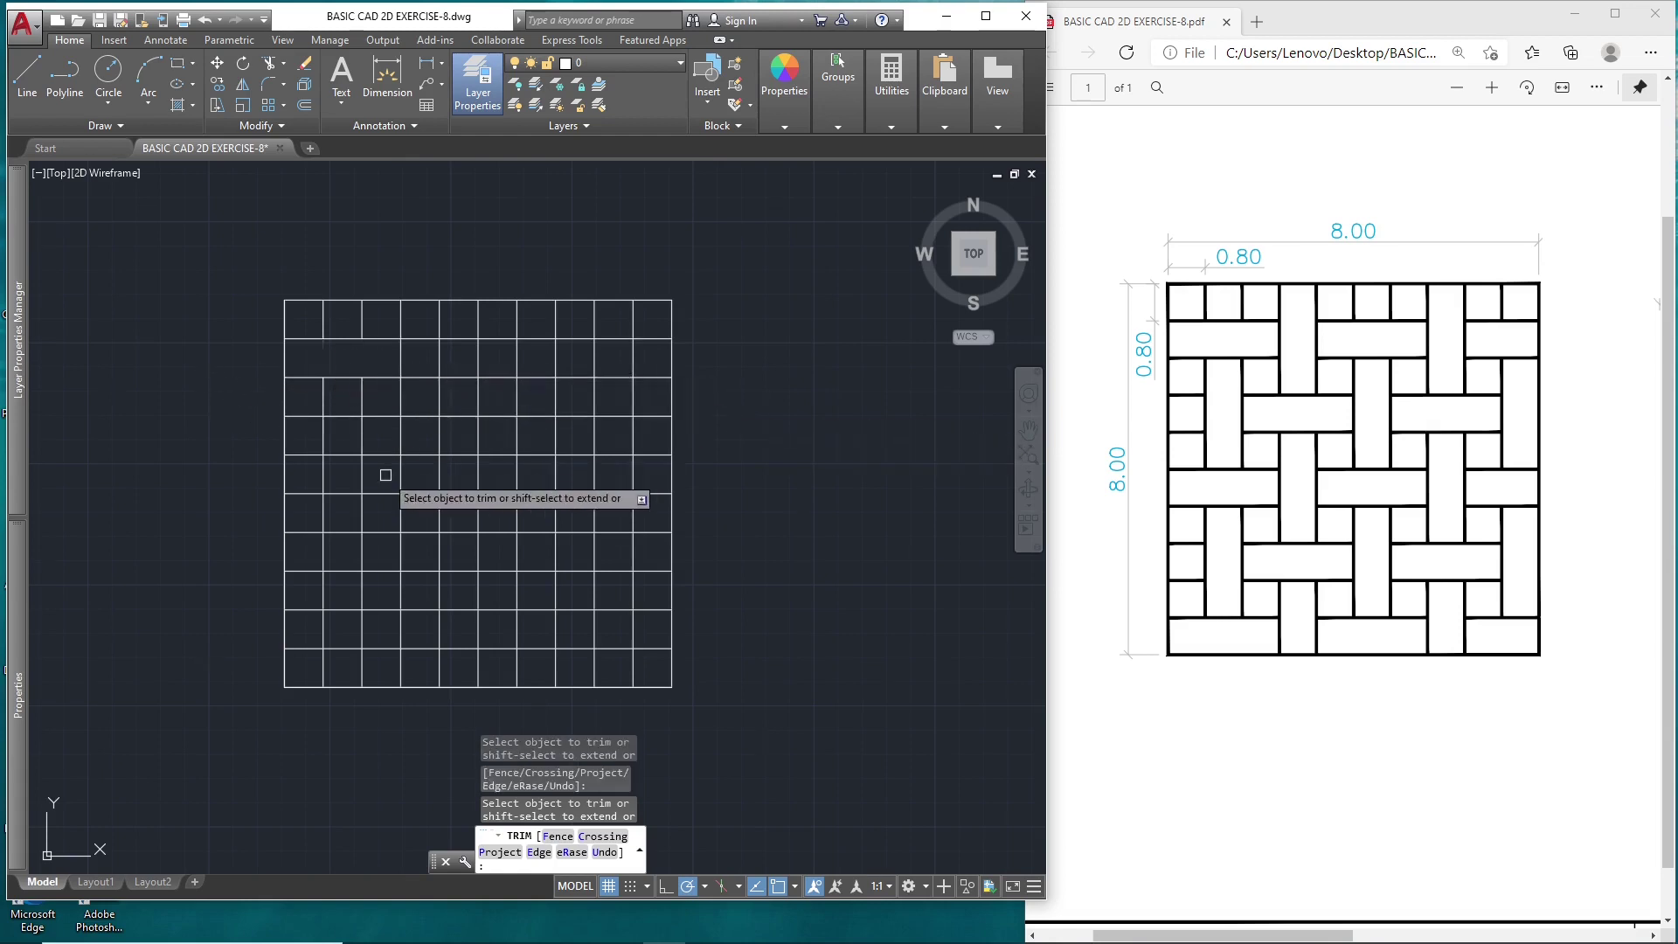
pyautogui.click(339, 416)
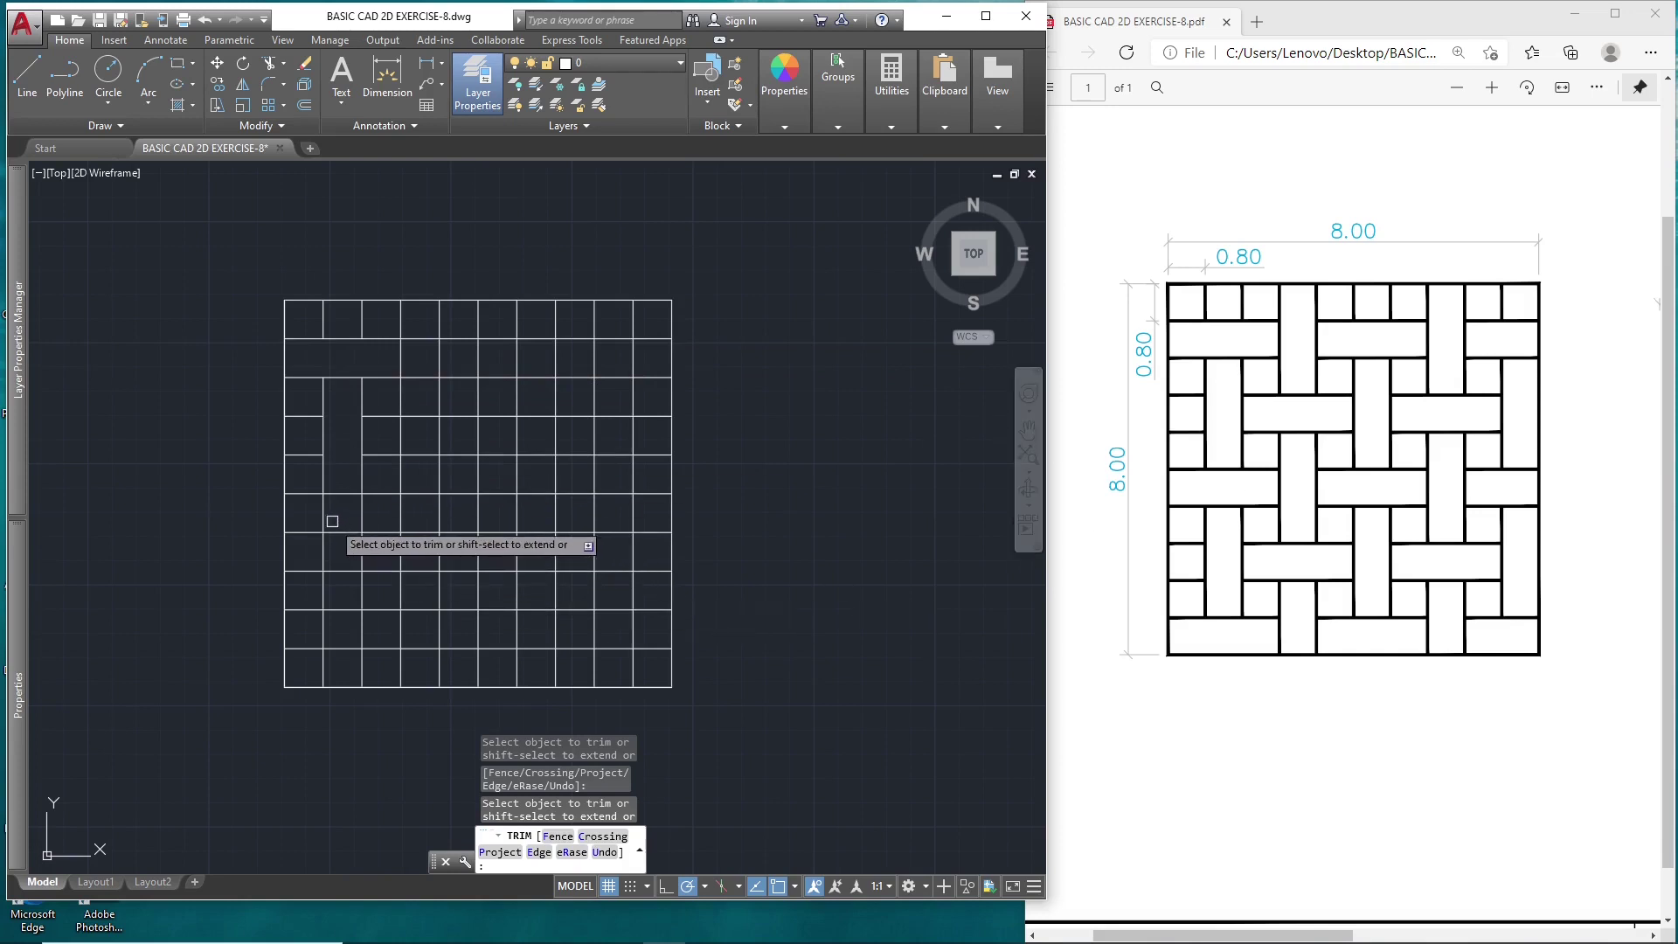
# - Trim three-cell horizontal strips at the left ends of the sixth and bottom rows, and a vertical strip between them in the second column
pyautogui.click(329, 518)
pyautogui.click(368, 519)
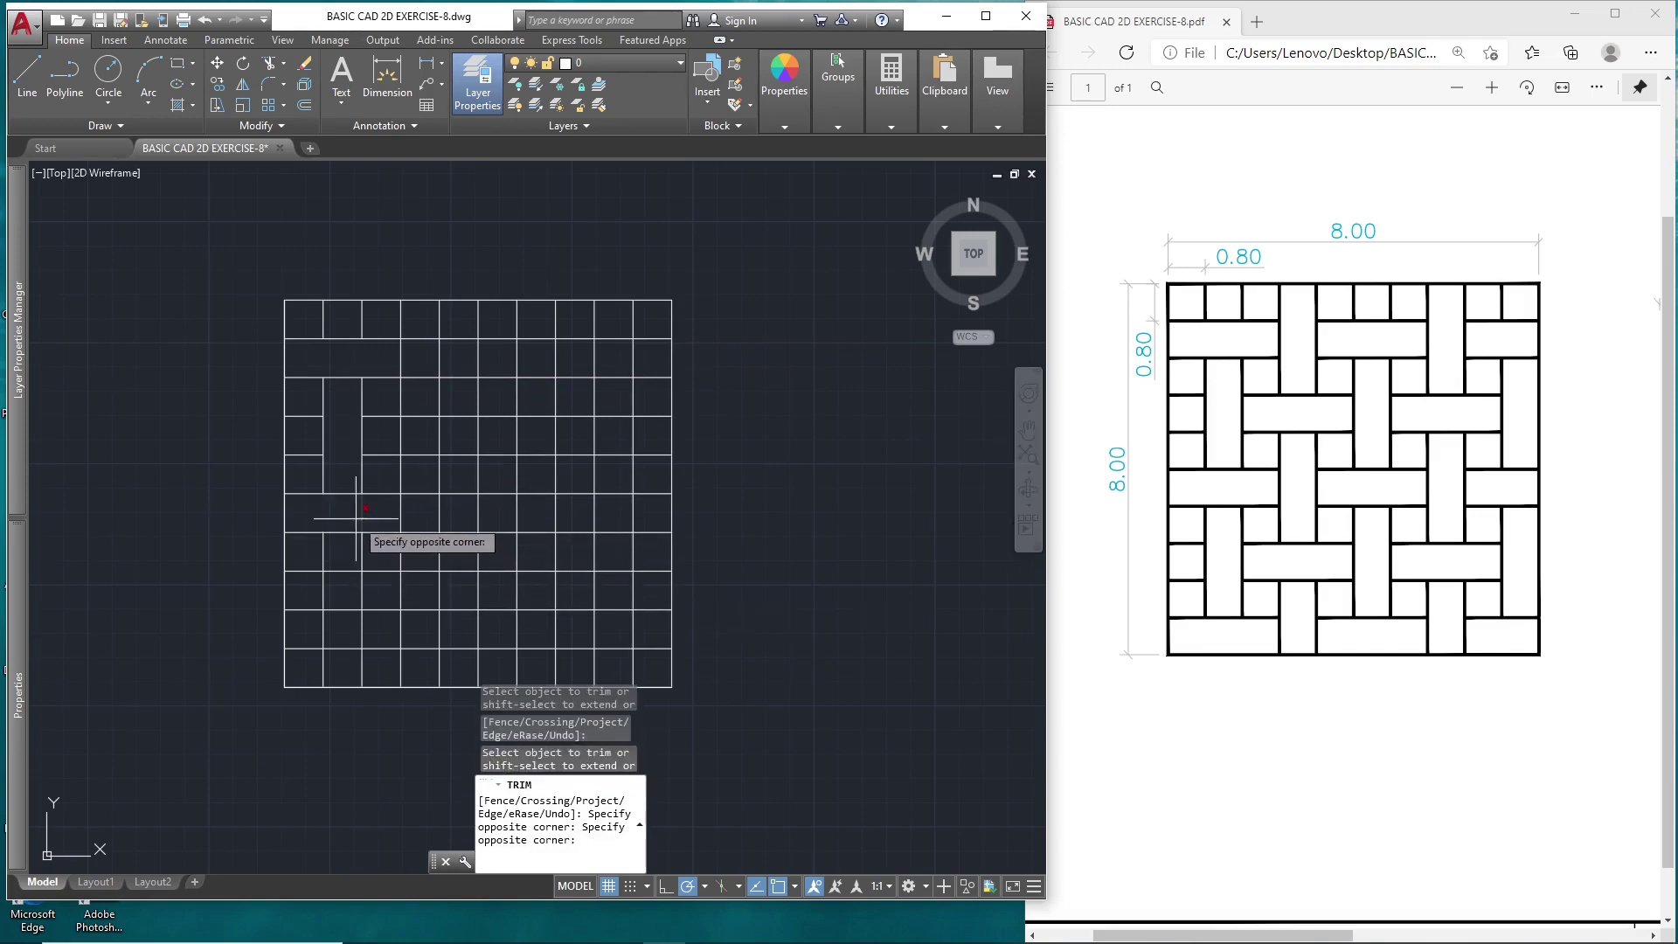
pyautogui.click(354, 518)
pyautogui.click(345, 569)
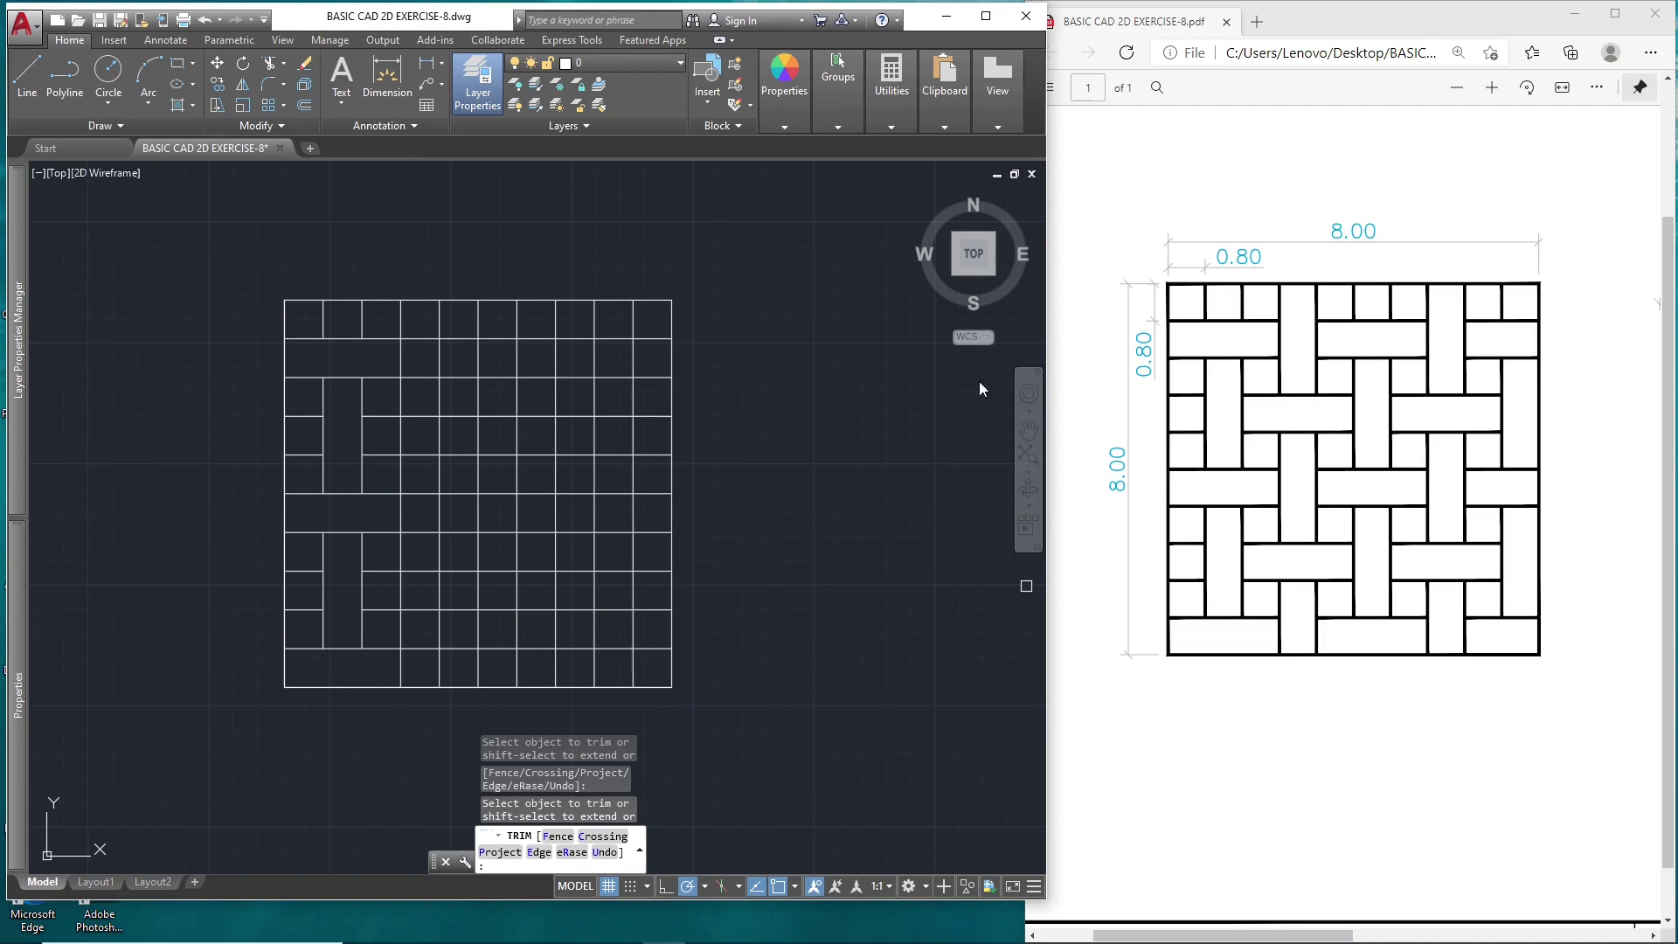
# - Trim the fourth column into vertical strips over rows 1–3, 5–7 and 9–10, separated by horizontal strips across columns 3–5 in rows 4 and 8
pyautogui.click(420, 339)
pyautogui.click(420, 377)
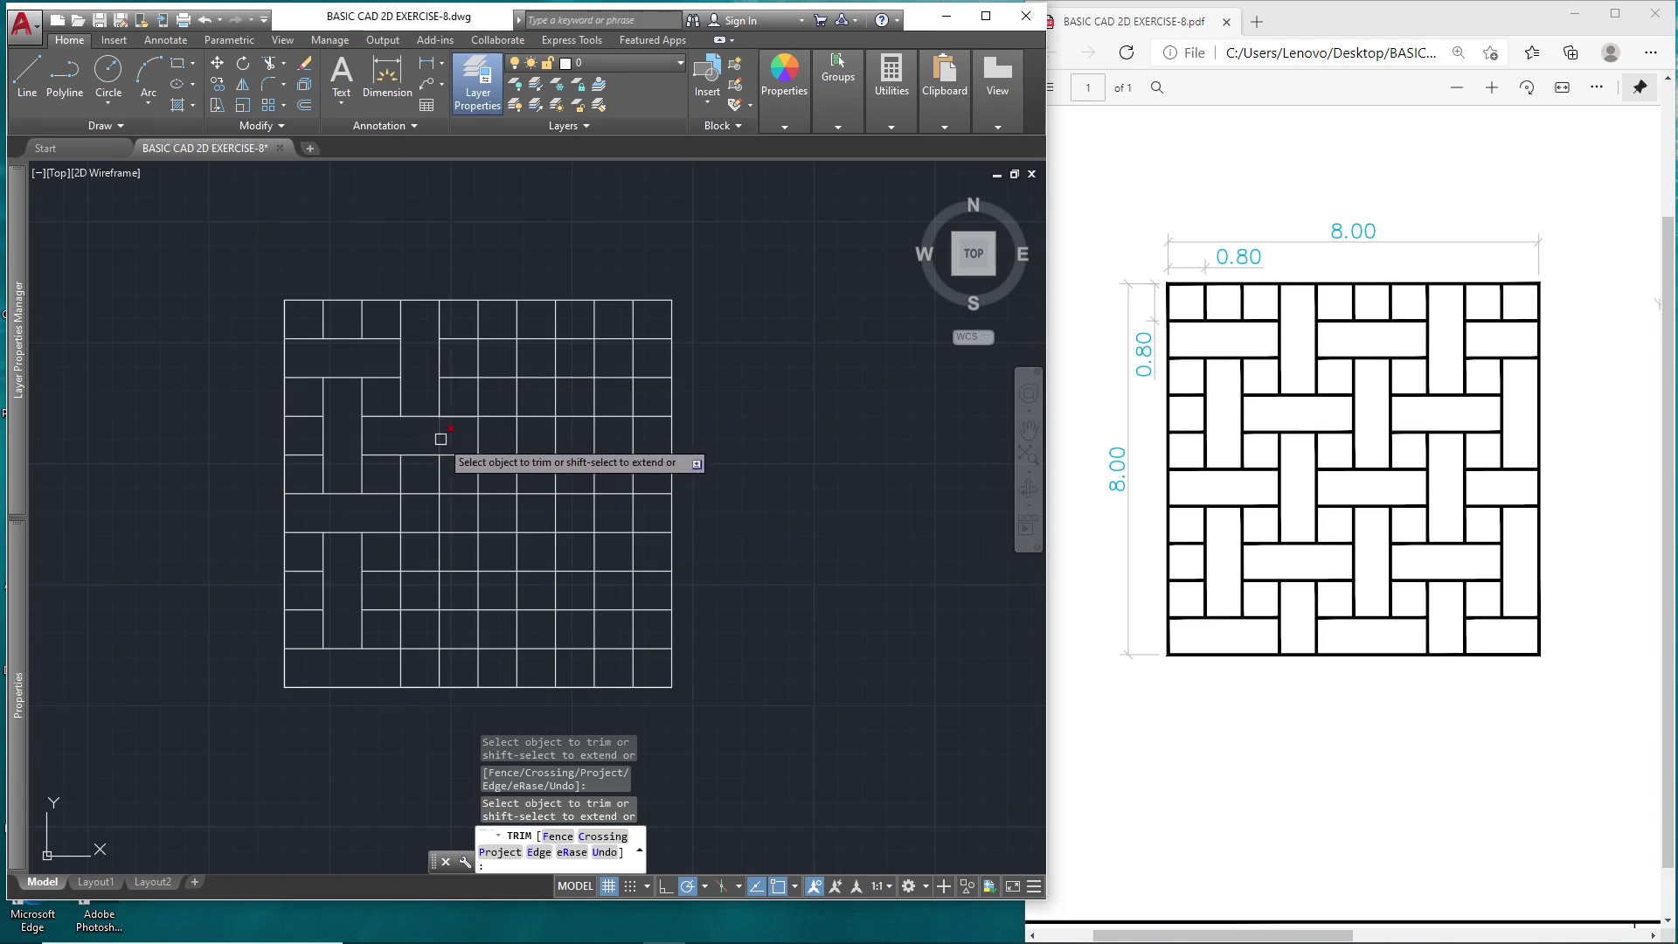
pyautogui.click(439, 435)
pyautogui.click(420, 493)
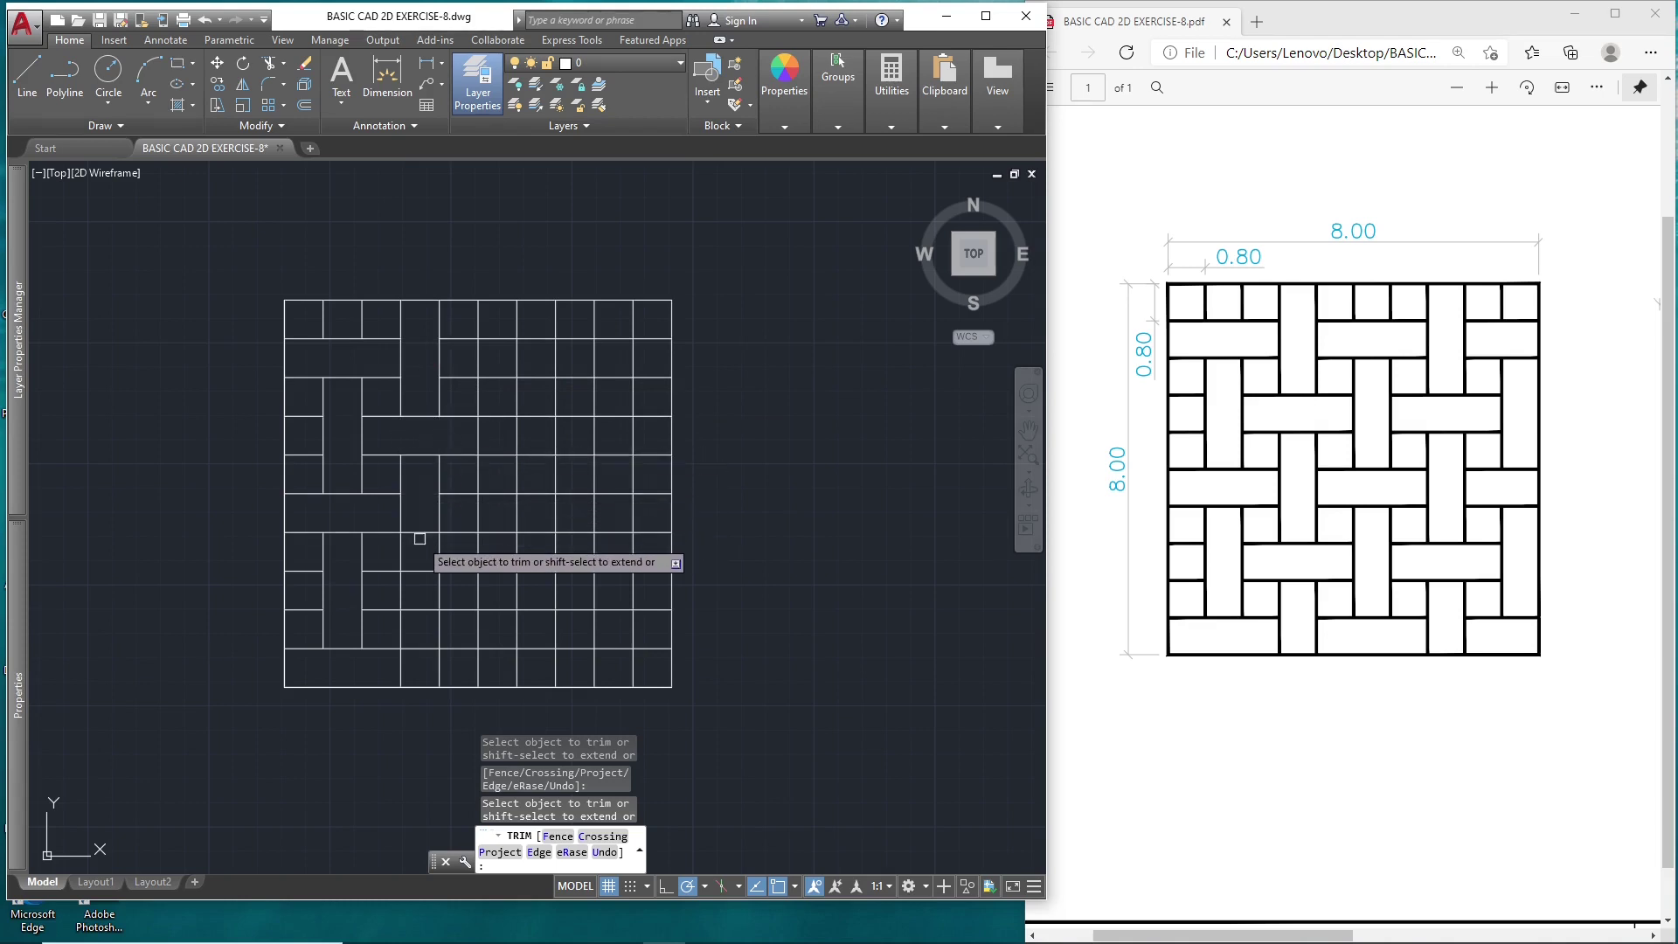
pyautogui.click(420, 532)
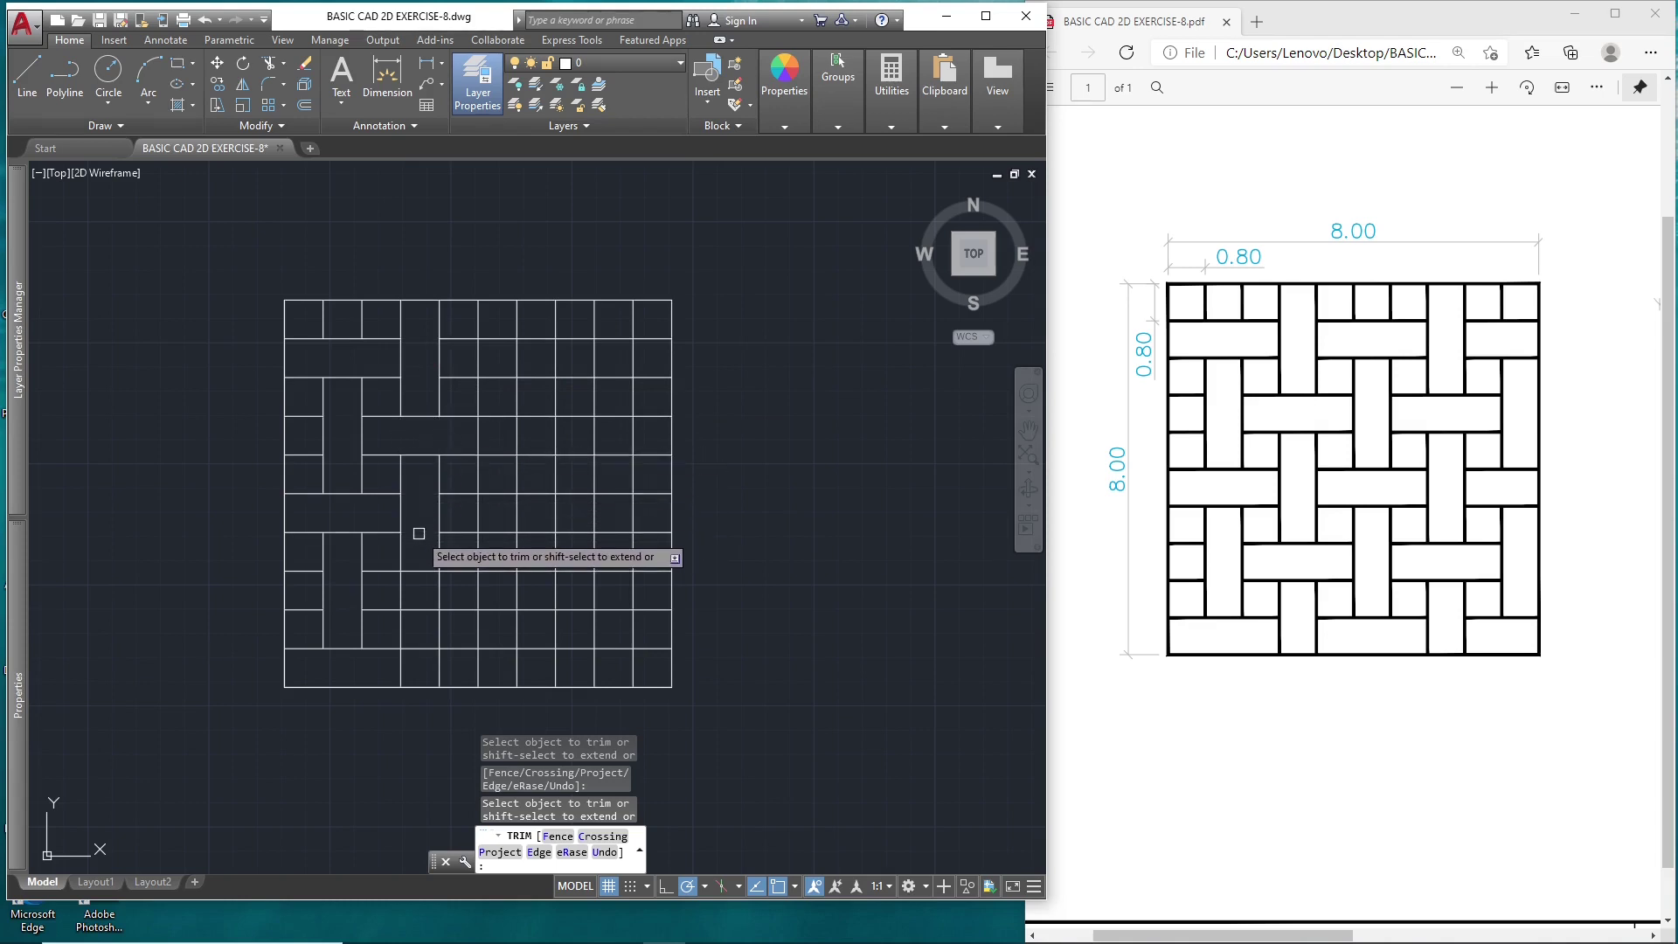
pyautogui.click(400, 591)
pyautogui.click(440, 591)
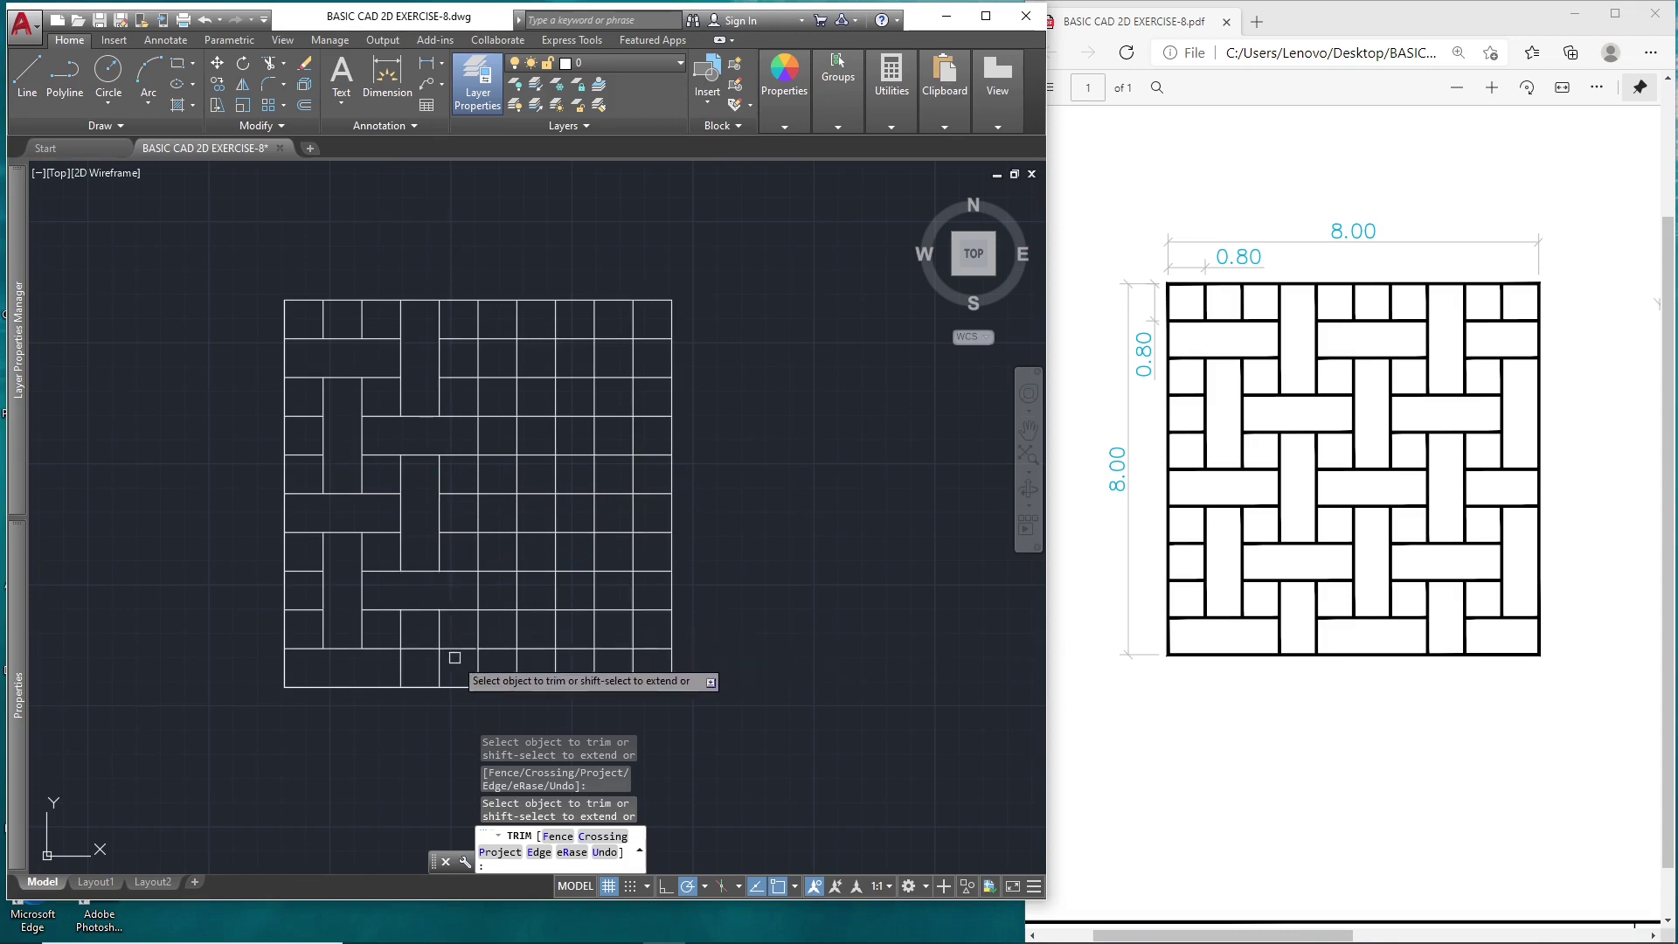
pyautogui.click(420, 647)
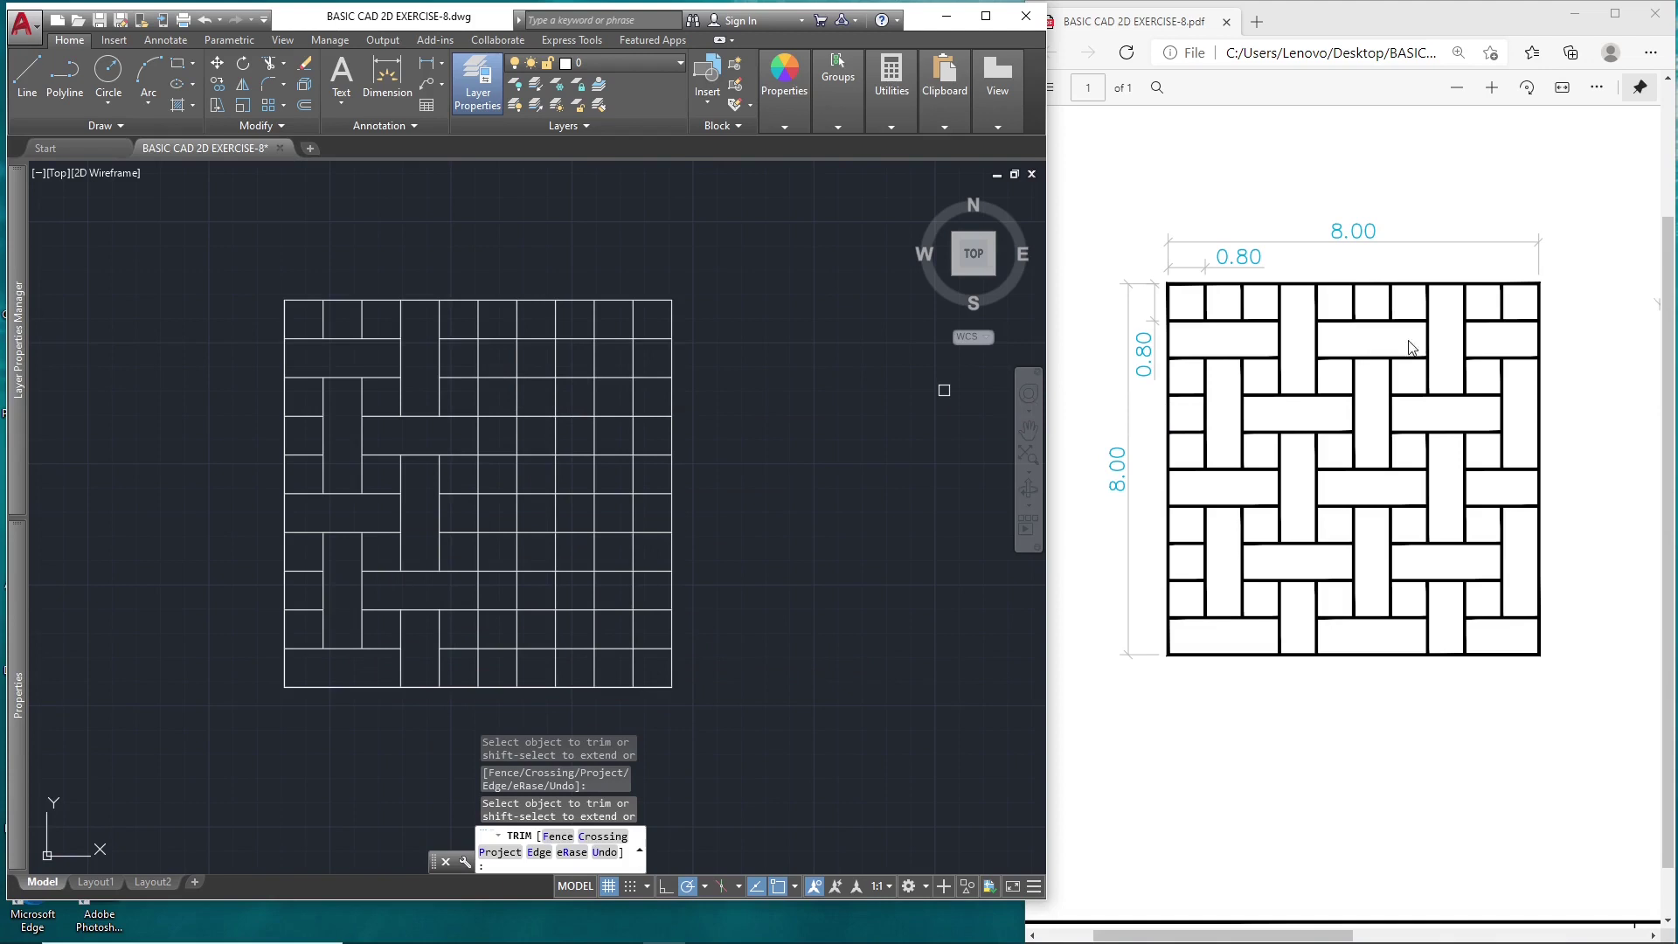
# - Trim the sixth column into vertical strips over rows 3–5 and 7–9, separated by horizontal strips across columns 5–7 in rows 2, 6 and 10
pyautogui.click(478, 359)
pyautogui.click(517, 357)
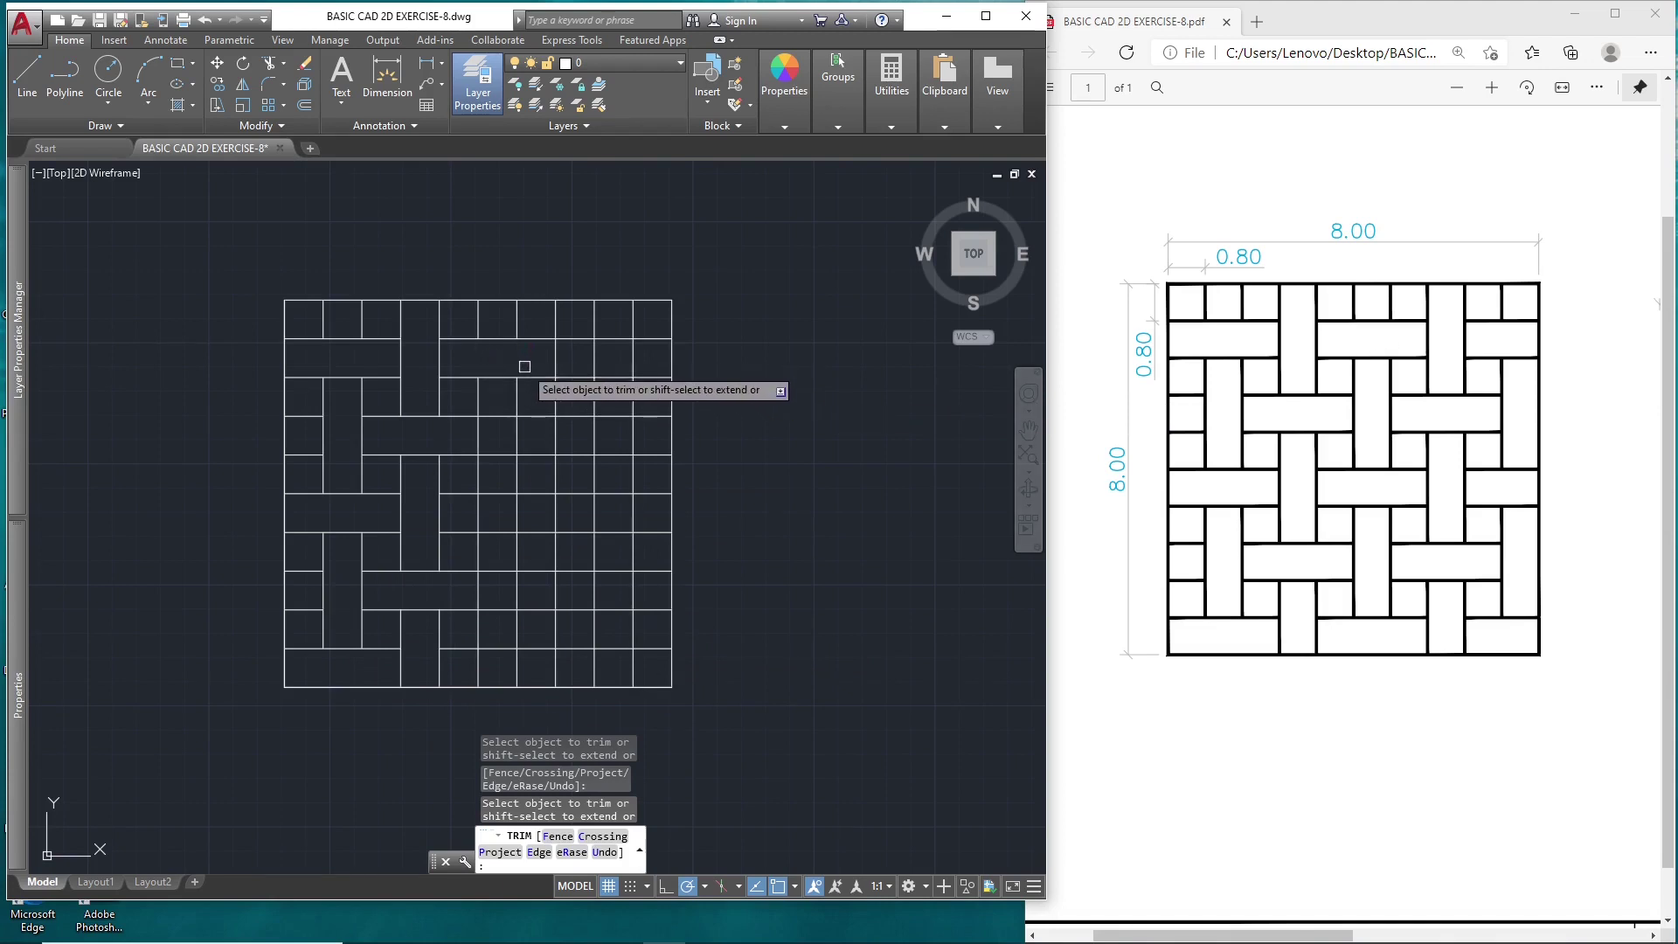
pyautogui.click(497, 414)
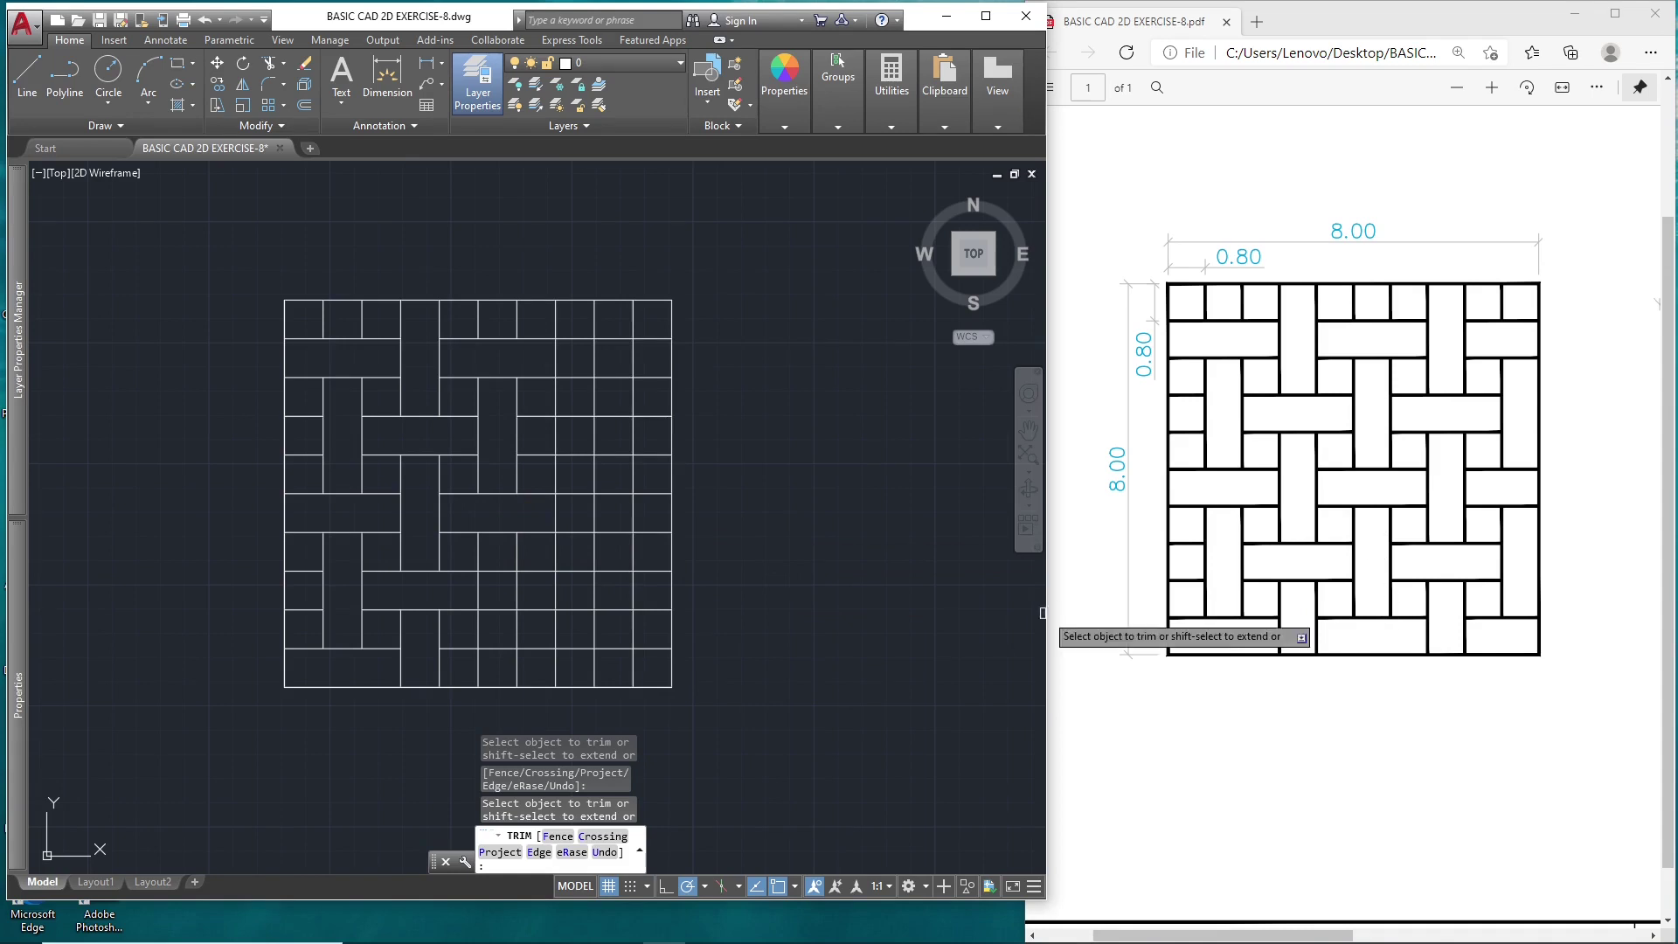
pyautogui.click(496, 571)
pyautogui.click(501, 613)
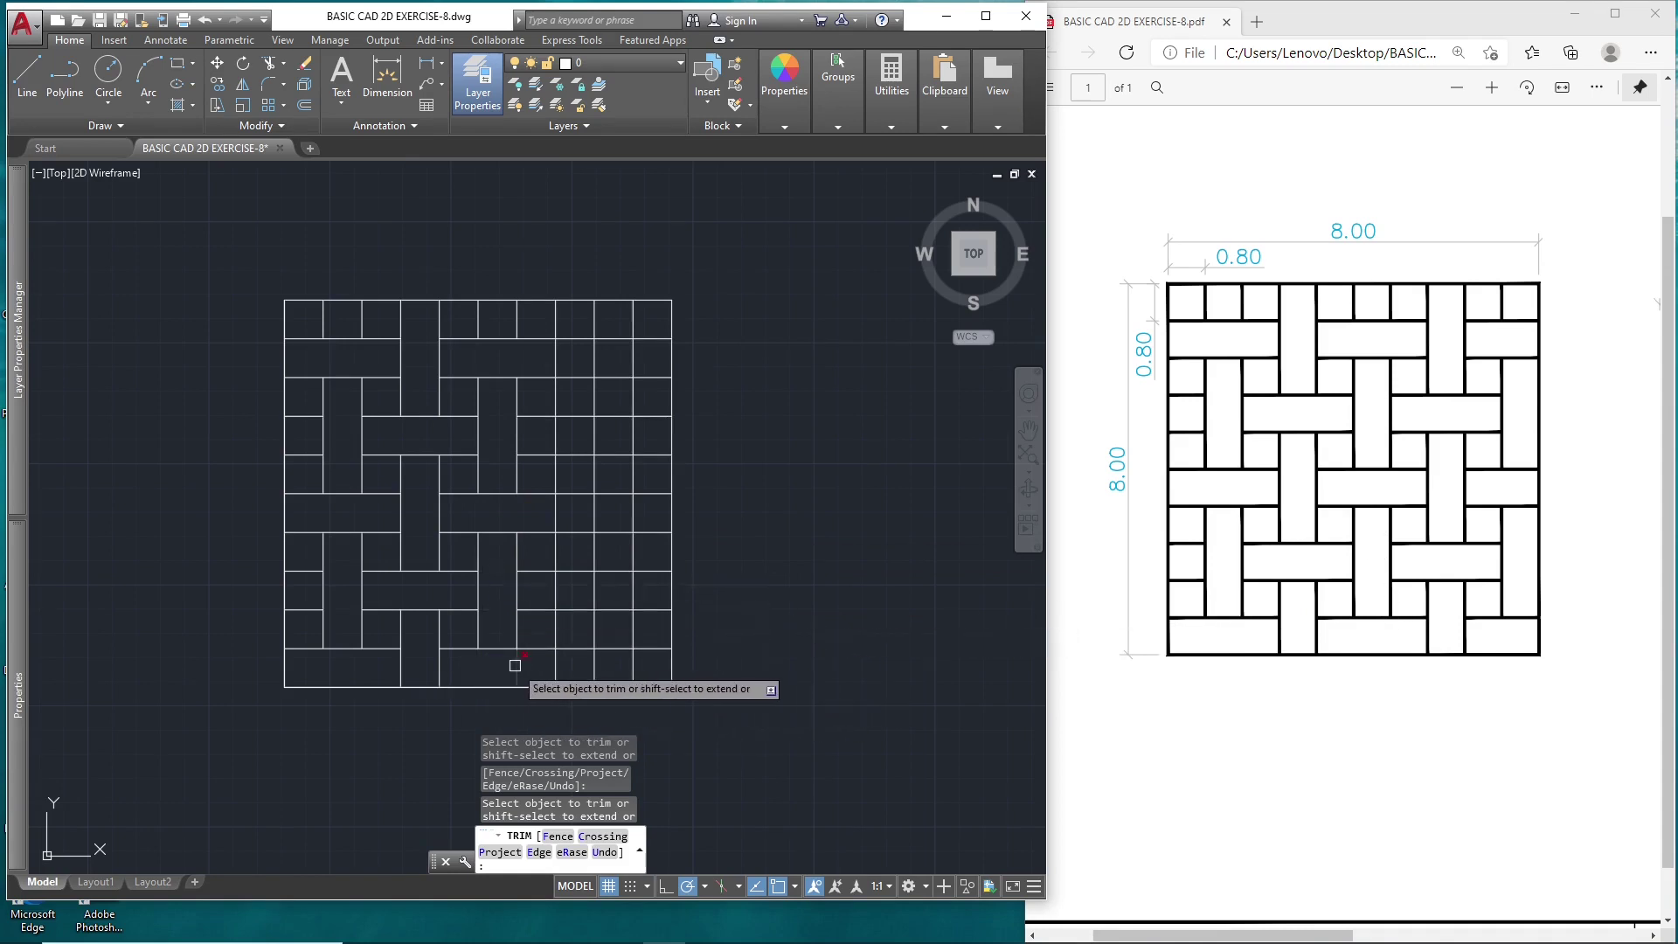
pyautogui.click(522, 669)
pyautogui.click(600, 684)
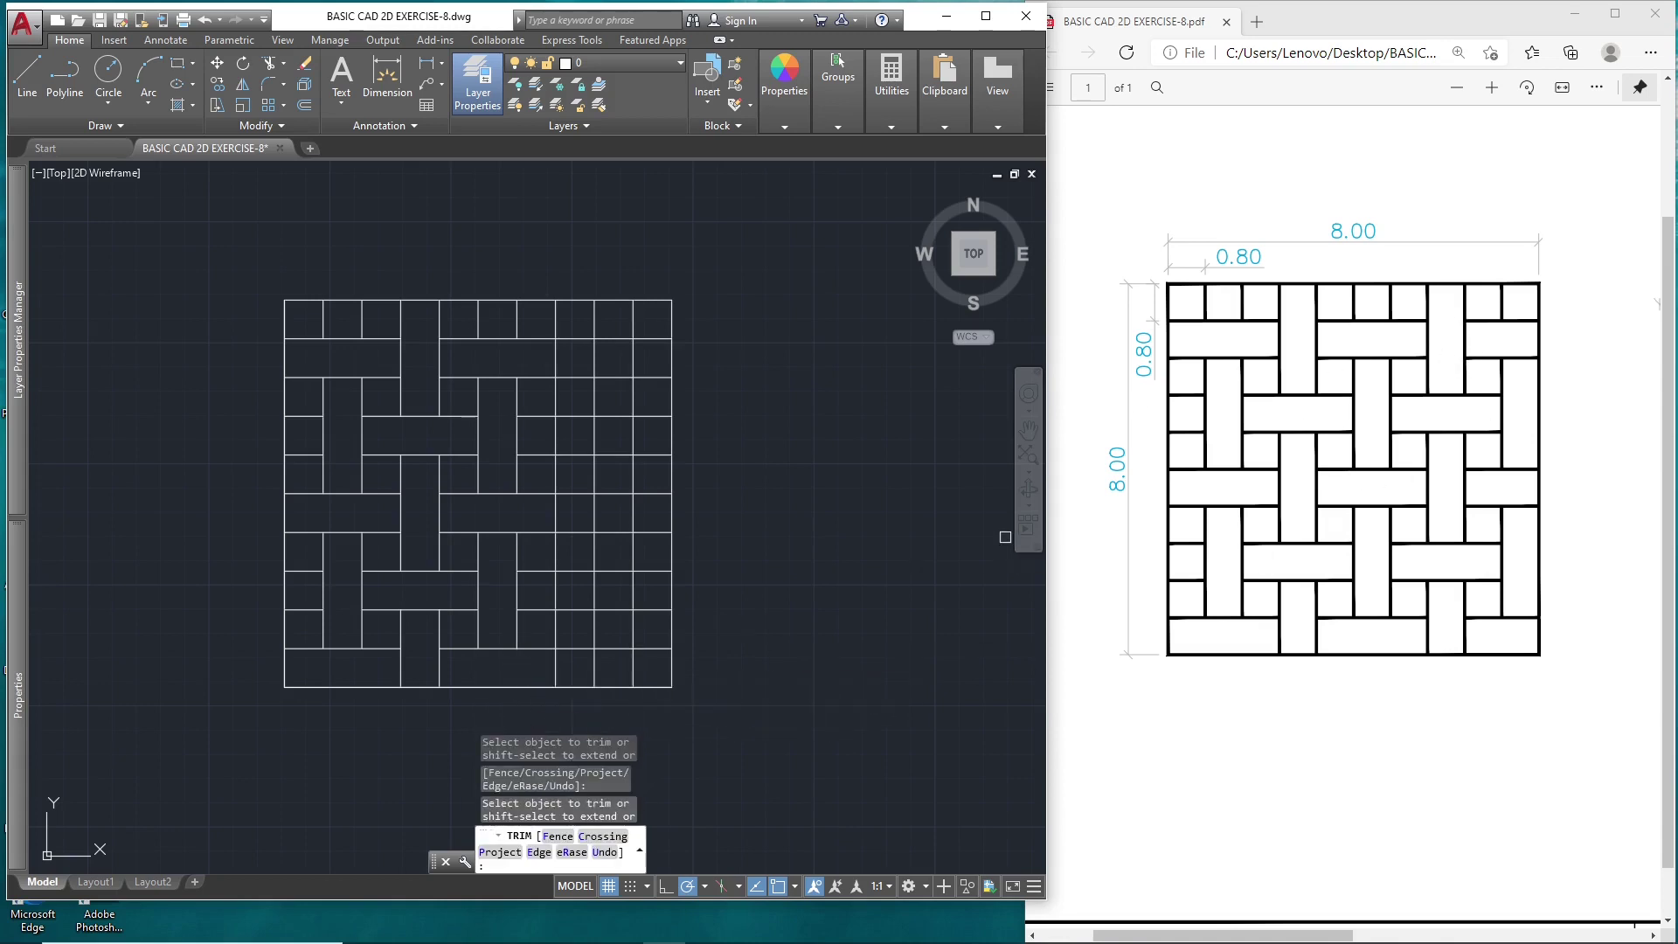
# - Trim the eighth column into vertical strips over rows 1–3, 5–7 and 9–10, separated by horizontal strips across columns 7–9 in rows 4 and 8
pyautogui.click(570, 339)
pyautogui.click(577, 377)
pyautogui.click(556, 435)
pyautogui.click(594, 434)
pyautogui.click(578, 494)
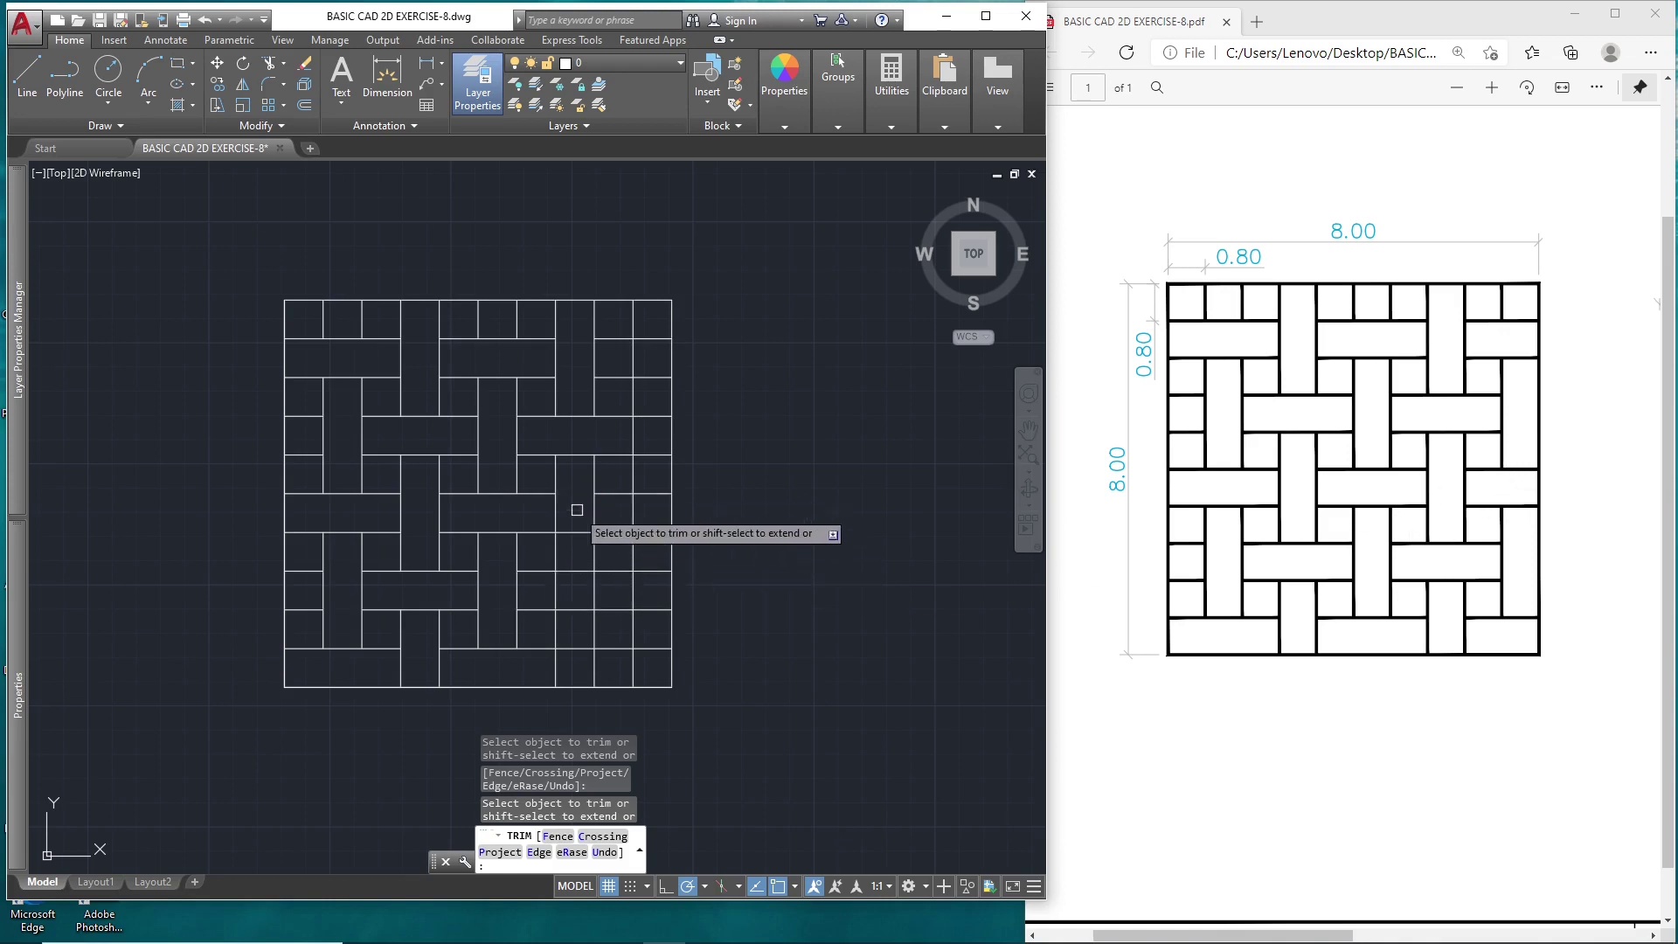
pyautogui.click(576, 533)
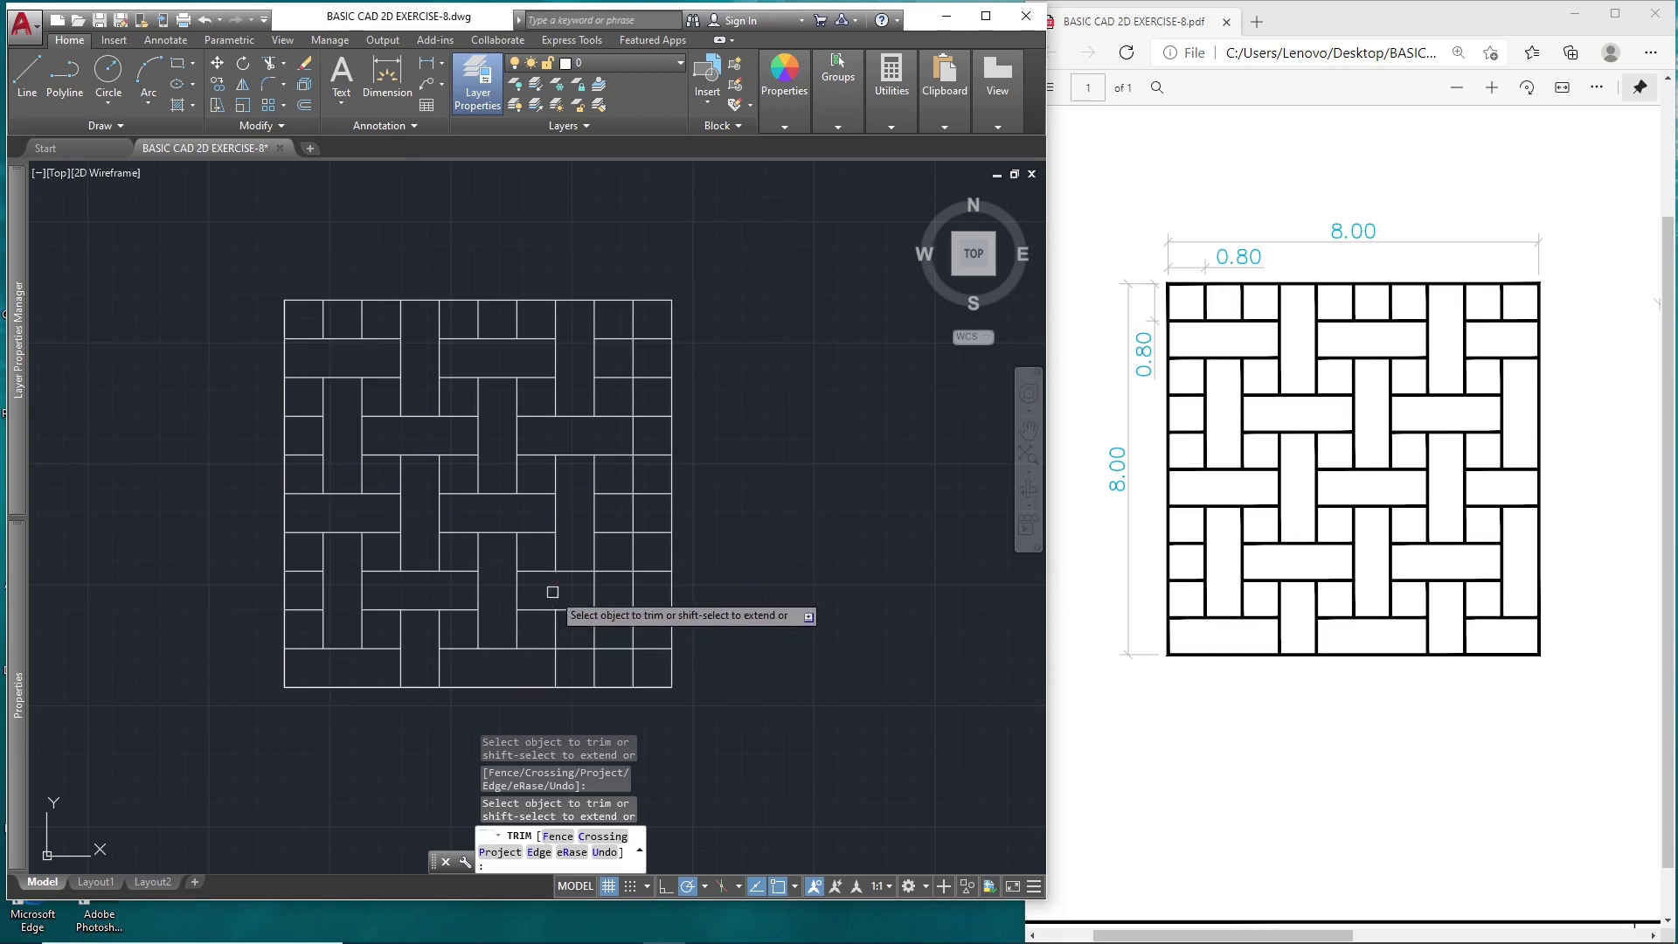
pyautogui.click(594, 589)
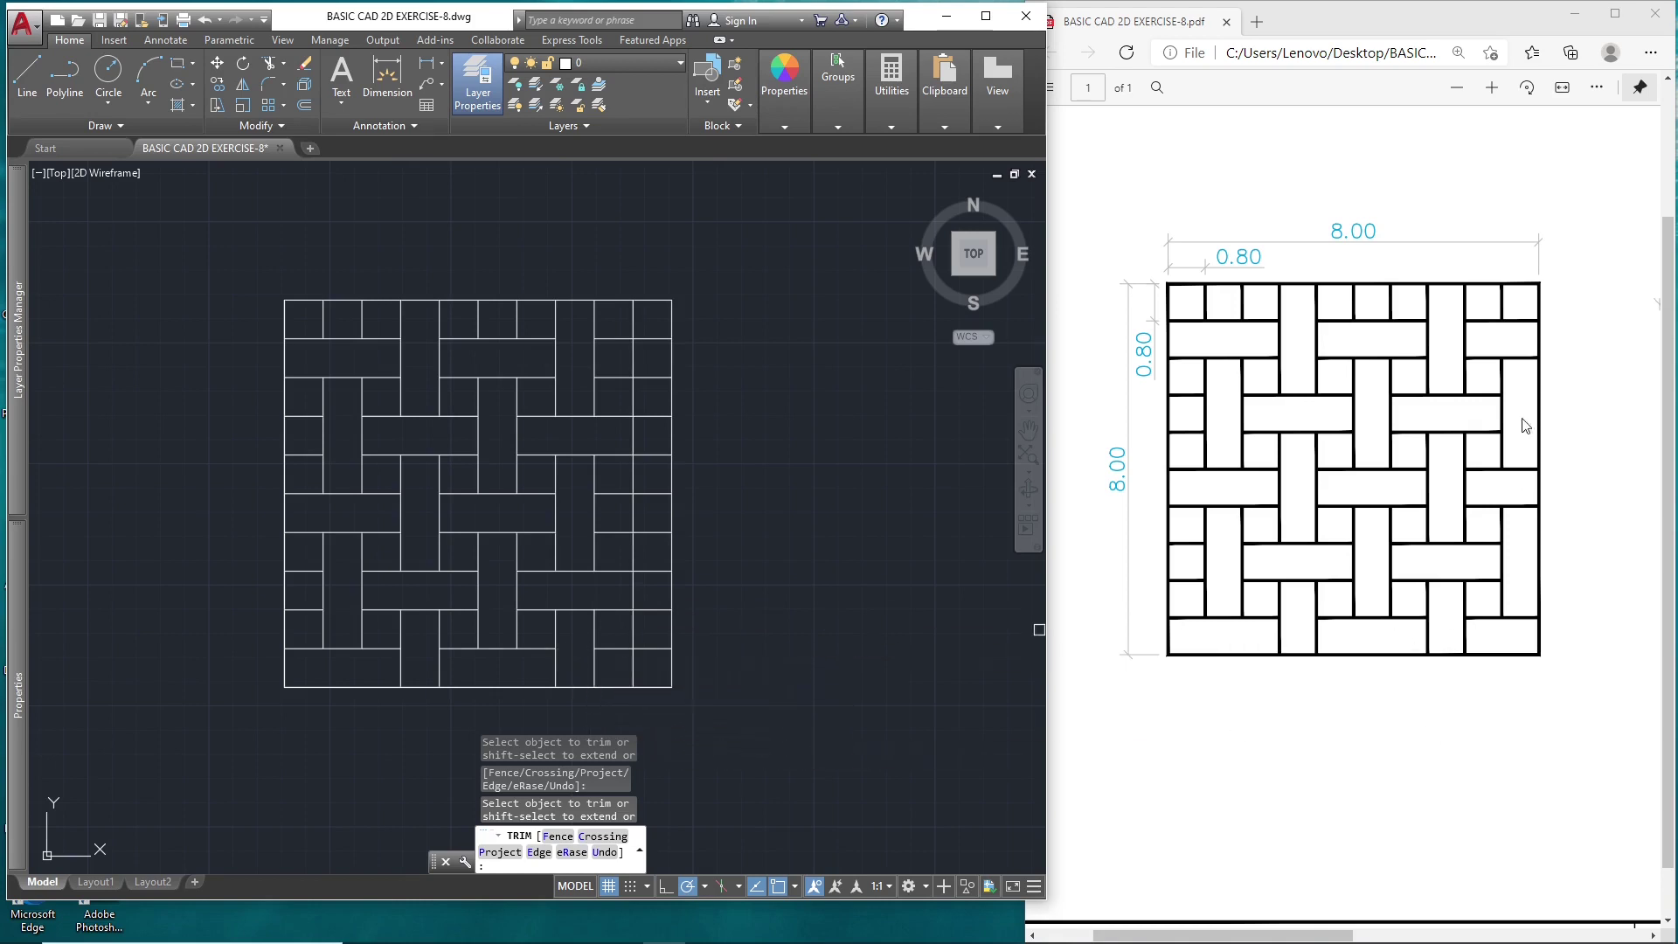
# - Trim two-cell horizontal strips across columns 9–10 in rows 2, 6 and 10, and vertical strips between them in the tenth column, finishing the trim
pyautogui.click(629, 360)
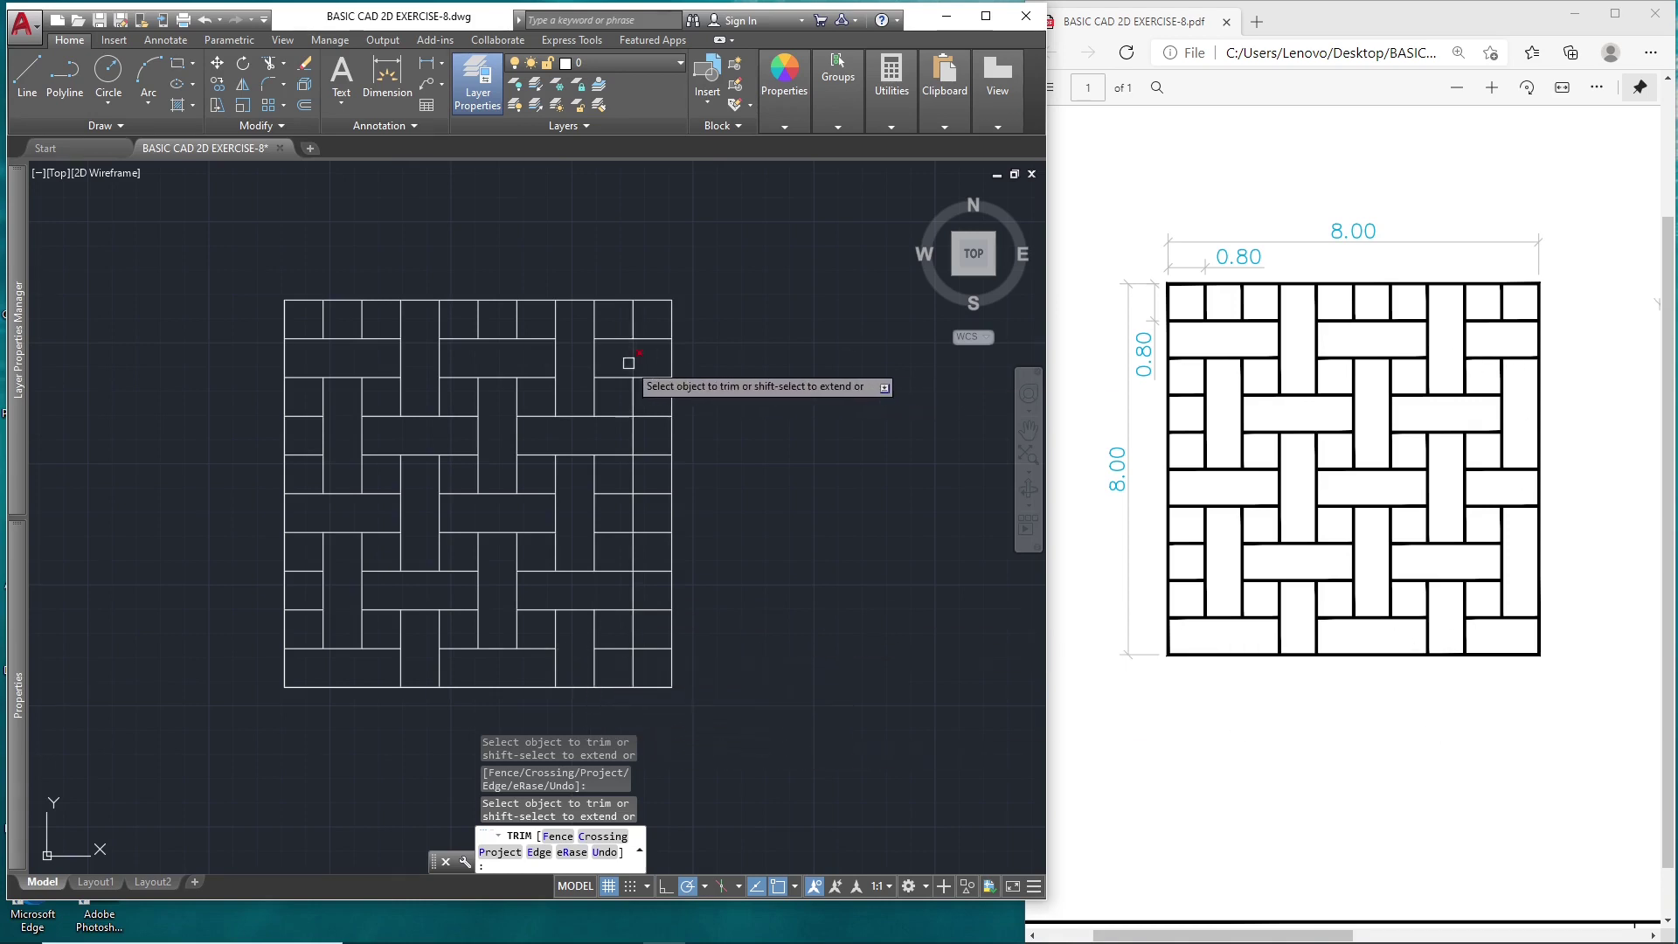
pyautogui.click(651, 416)
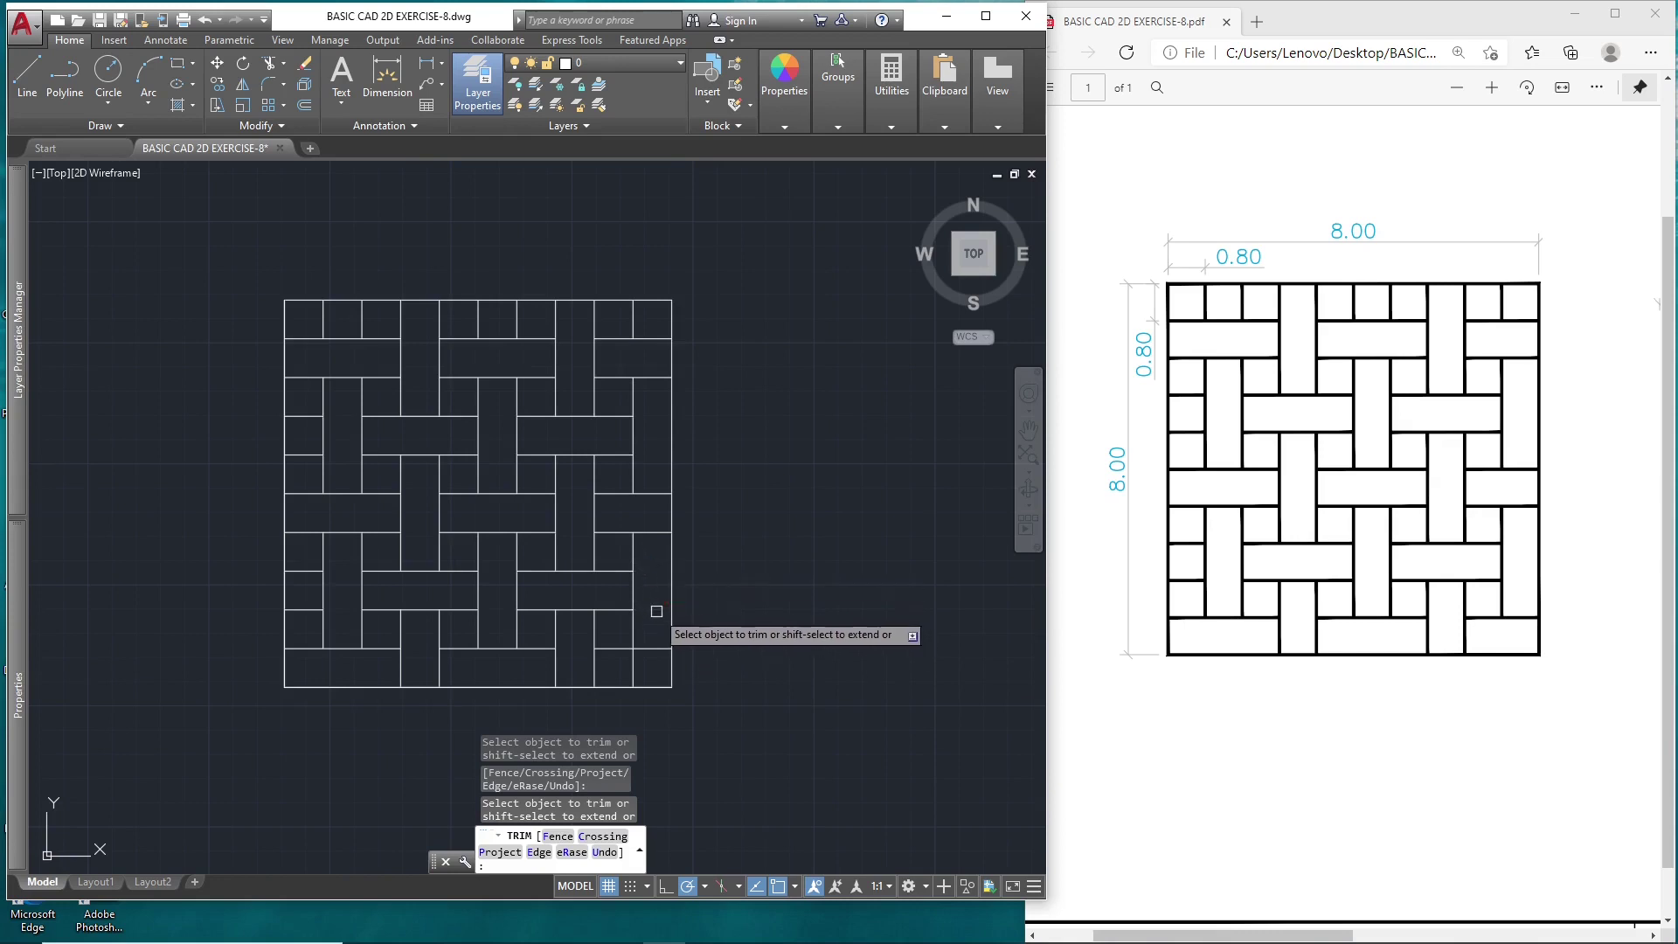
pyautogui.click(638, 671)
pyautogui.click(626, 670)
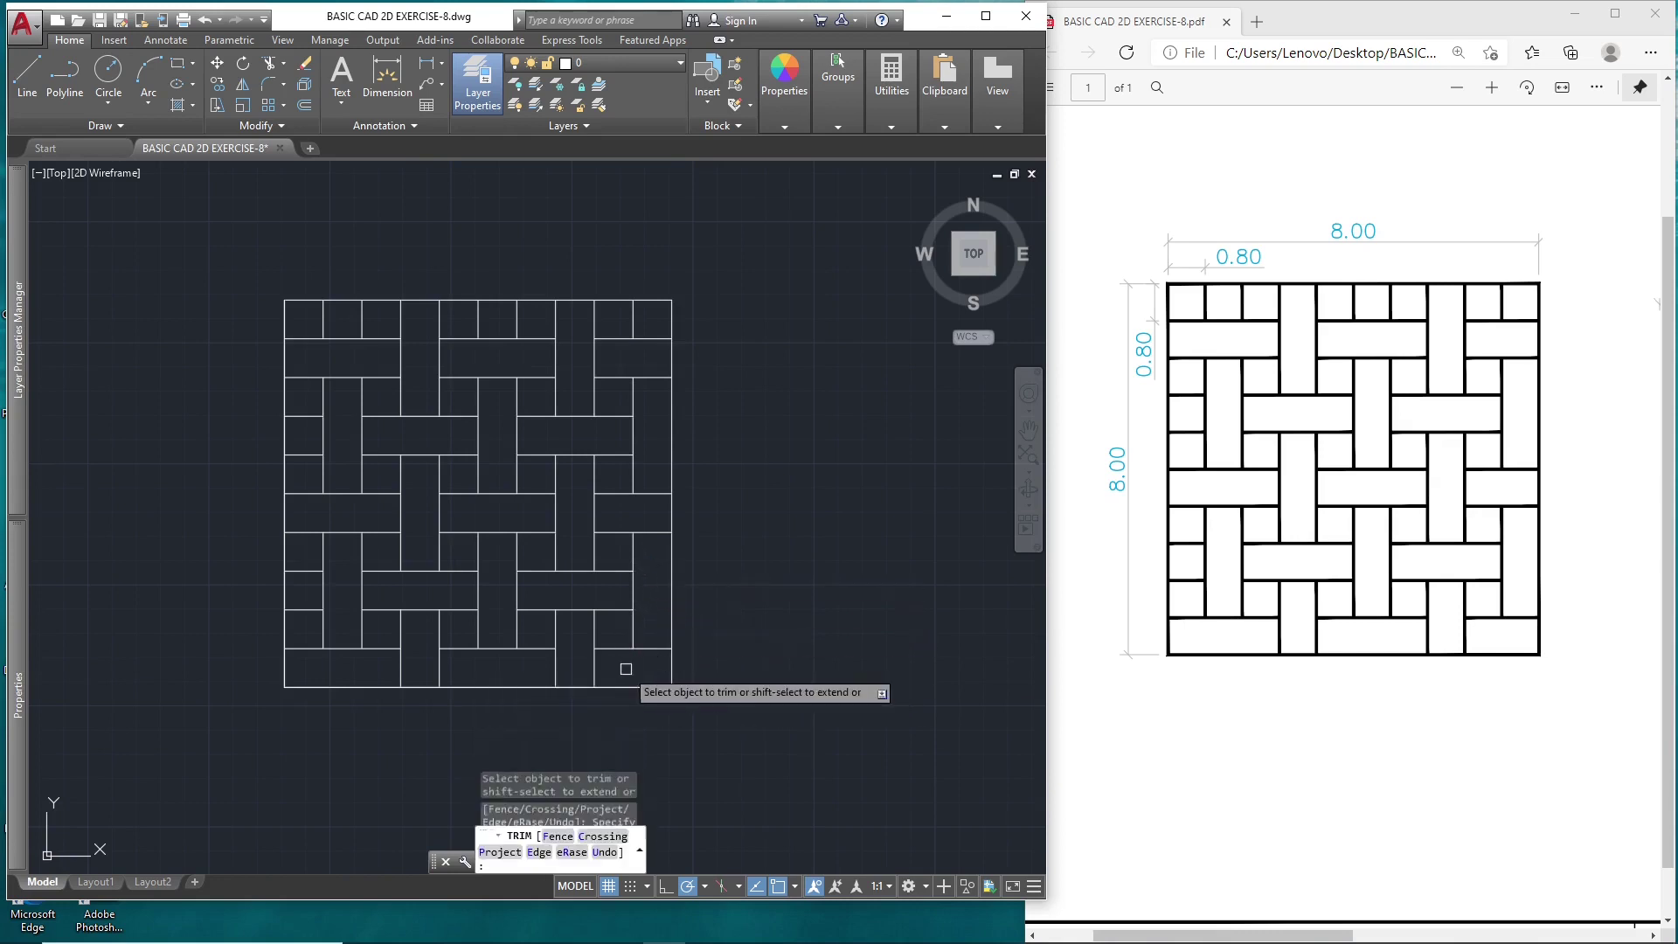
pyautogui.rightClick(784, 590)
pyautogui.click(810, 599)
# - Select all objects similar to the outer square and a short bottom-row line, review their shared properties, and clear the selection
pyautogui.moveTo(769, 599); pyautogui.dragTo(722, 505, button='middle')
pyautogui.click(668, 549)
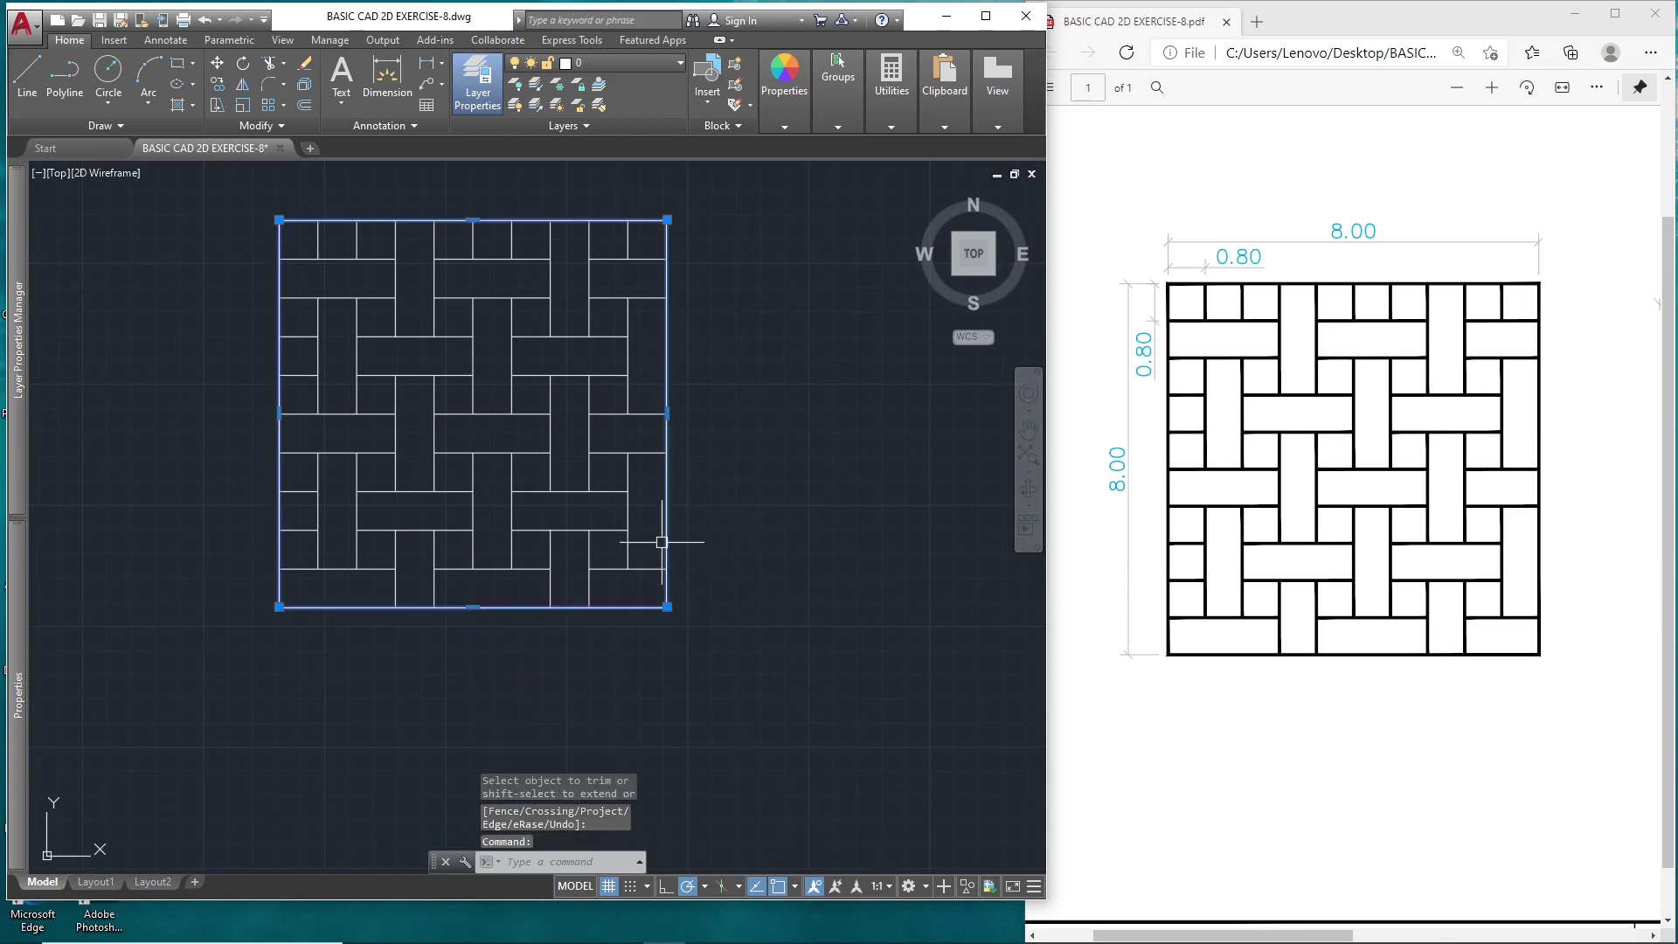
pyautogui.rightClick(693, 462)
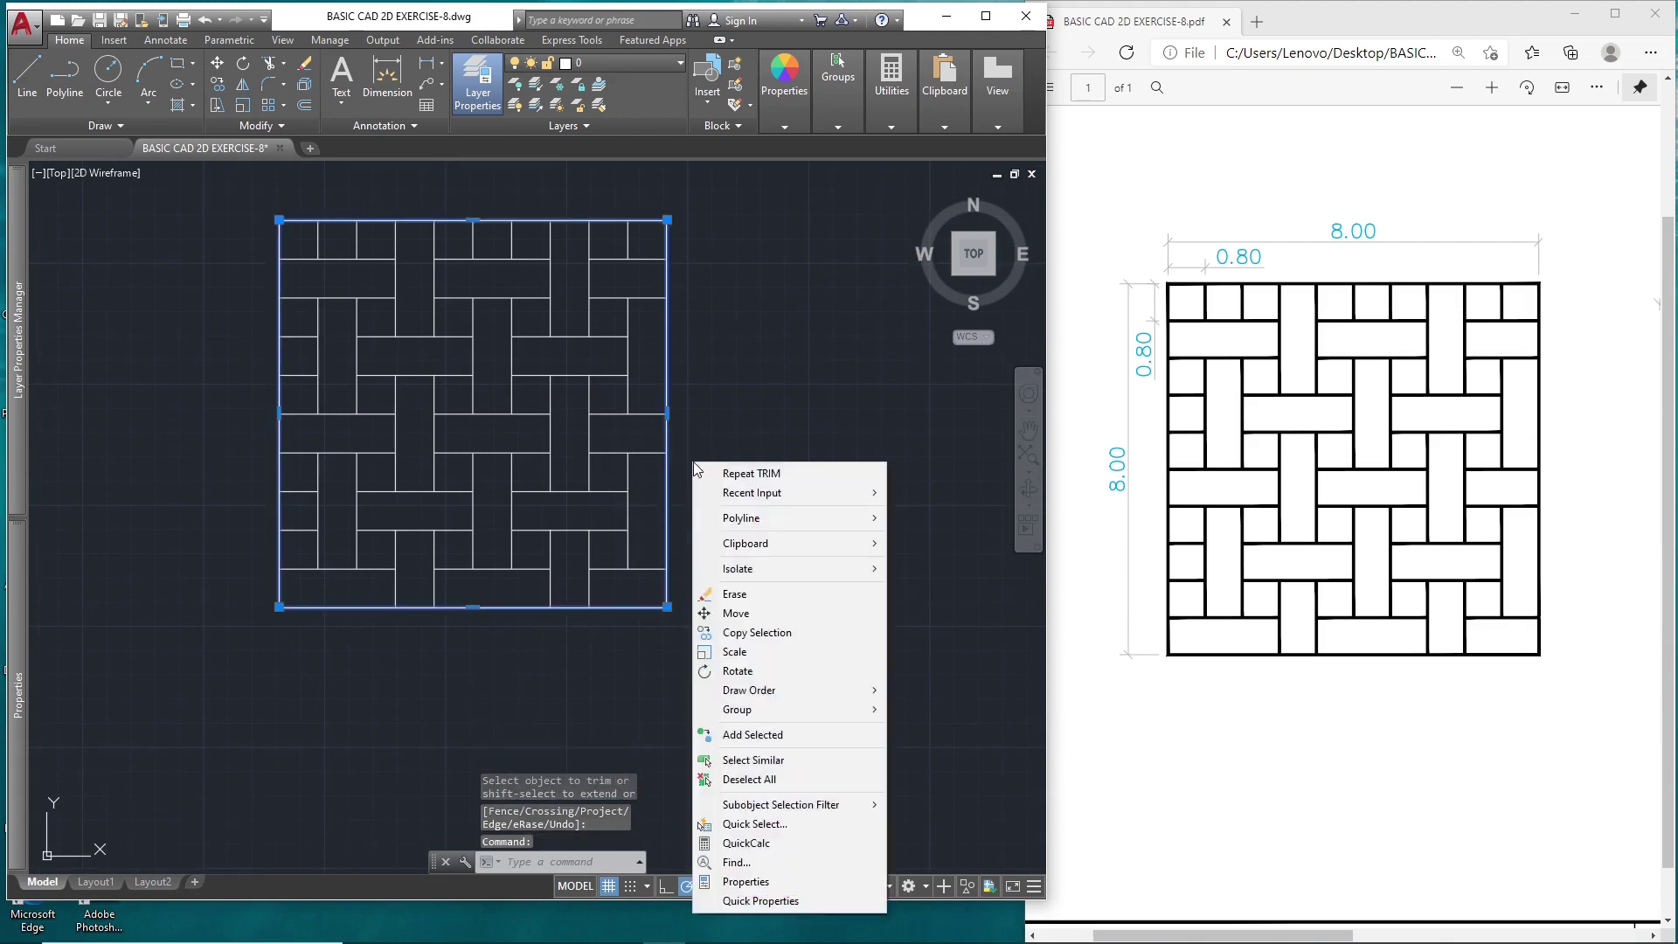
pyautogui.click(794, 765)
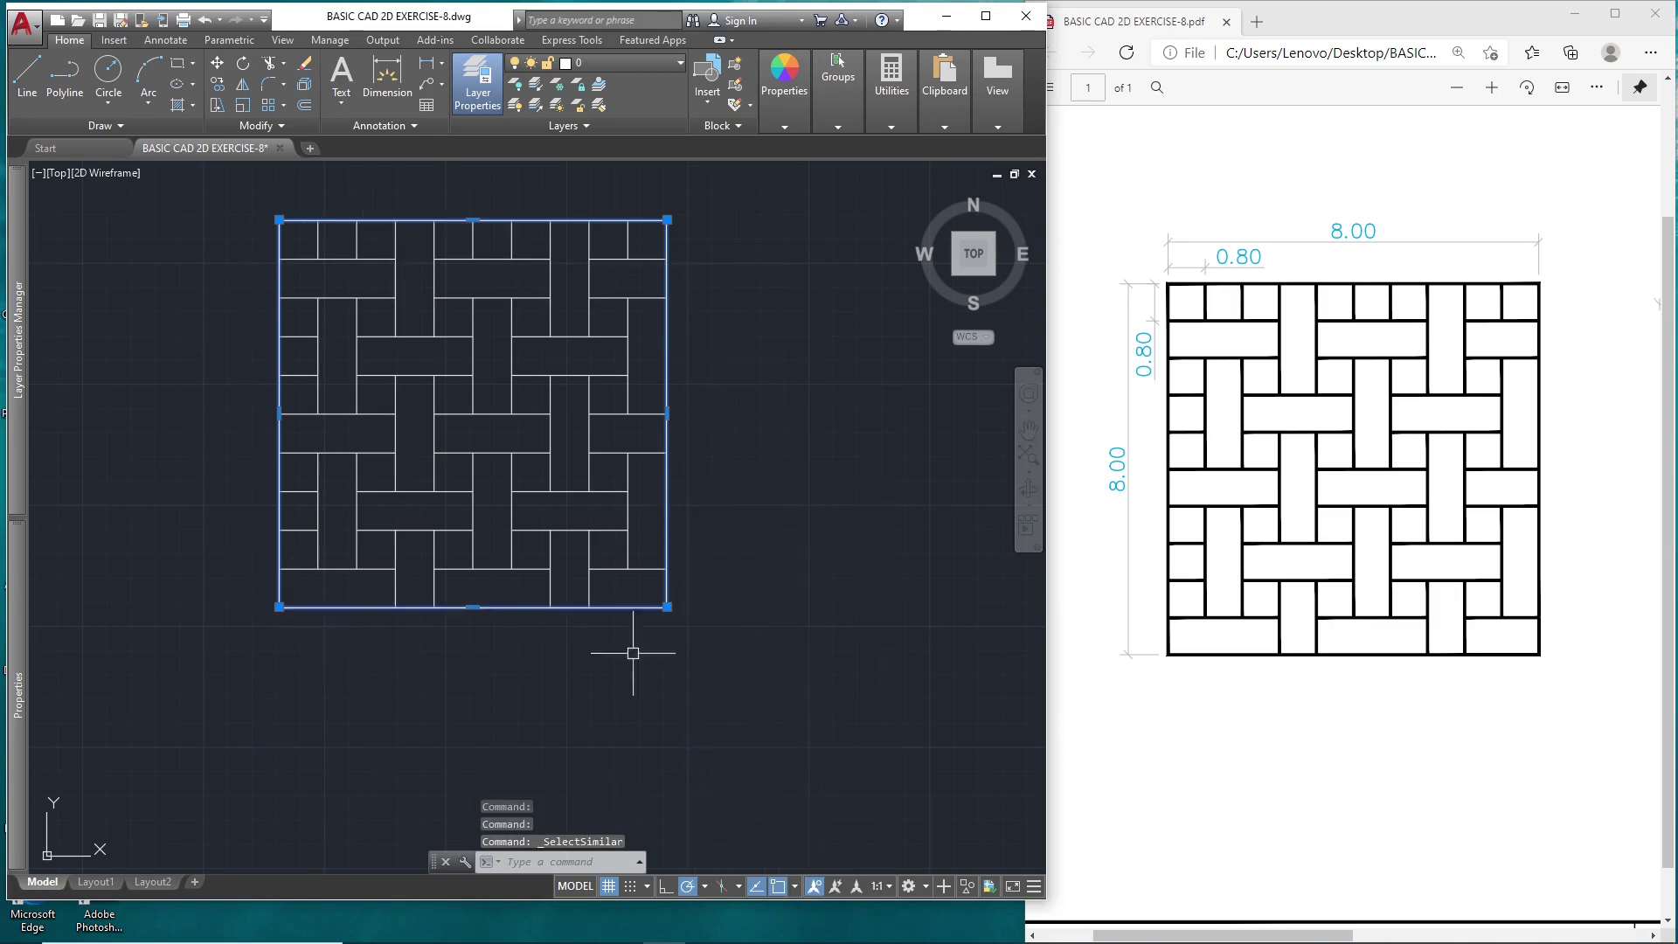
pyautogui.click(650, 569)
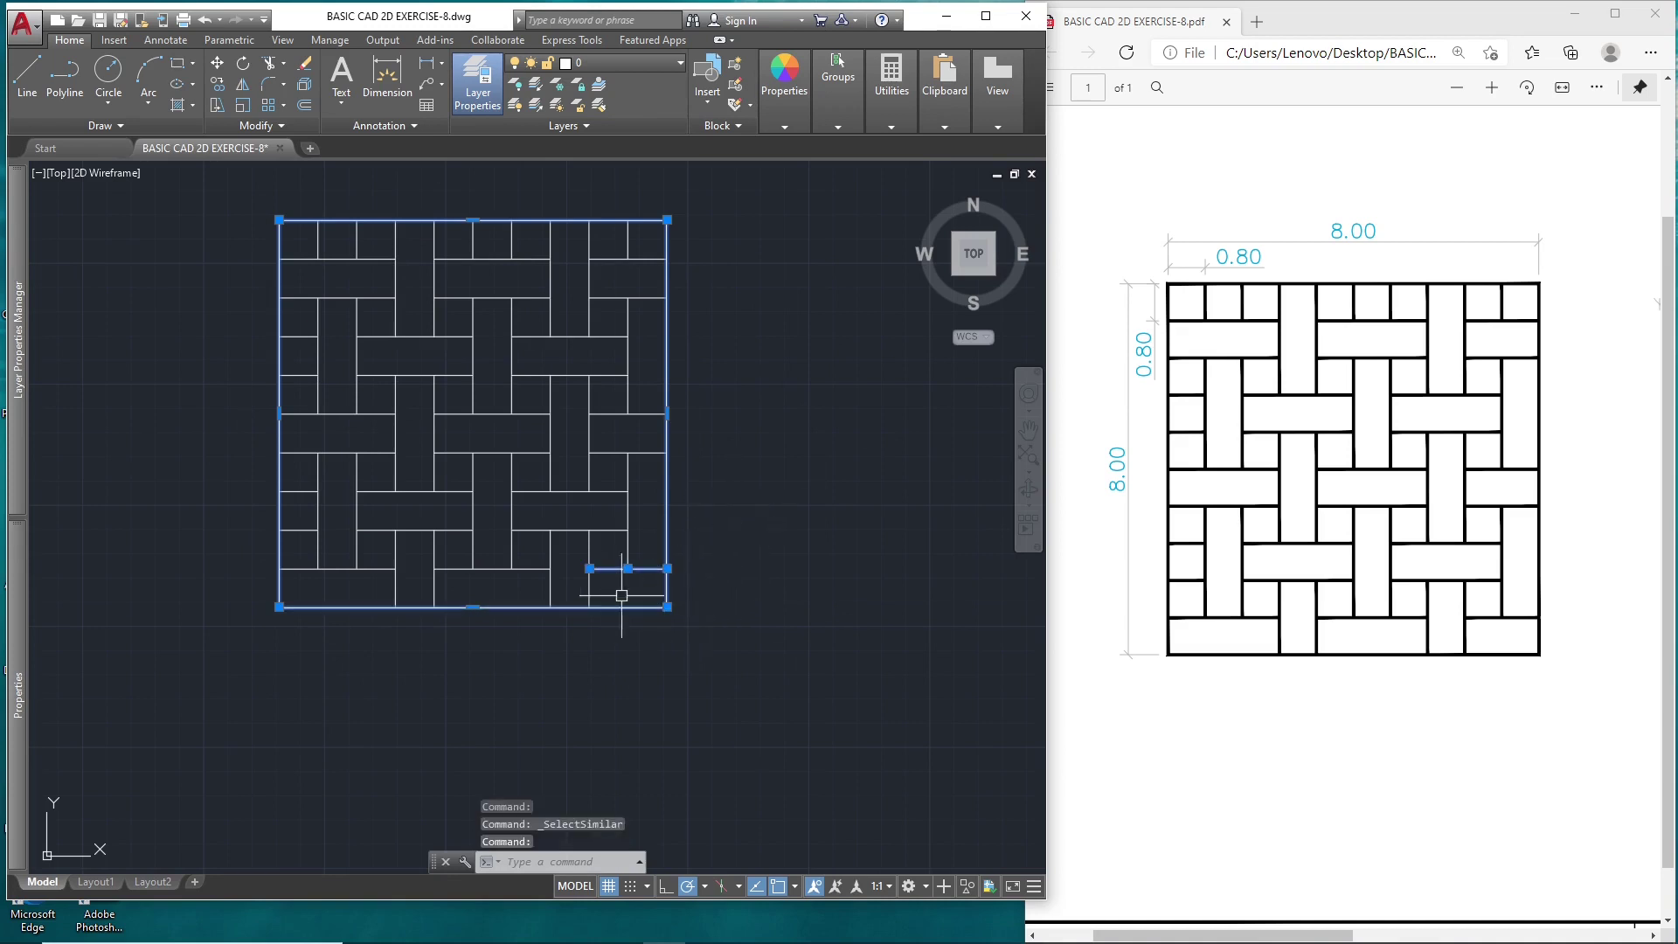
pyautogui.rightClick(733, 458)
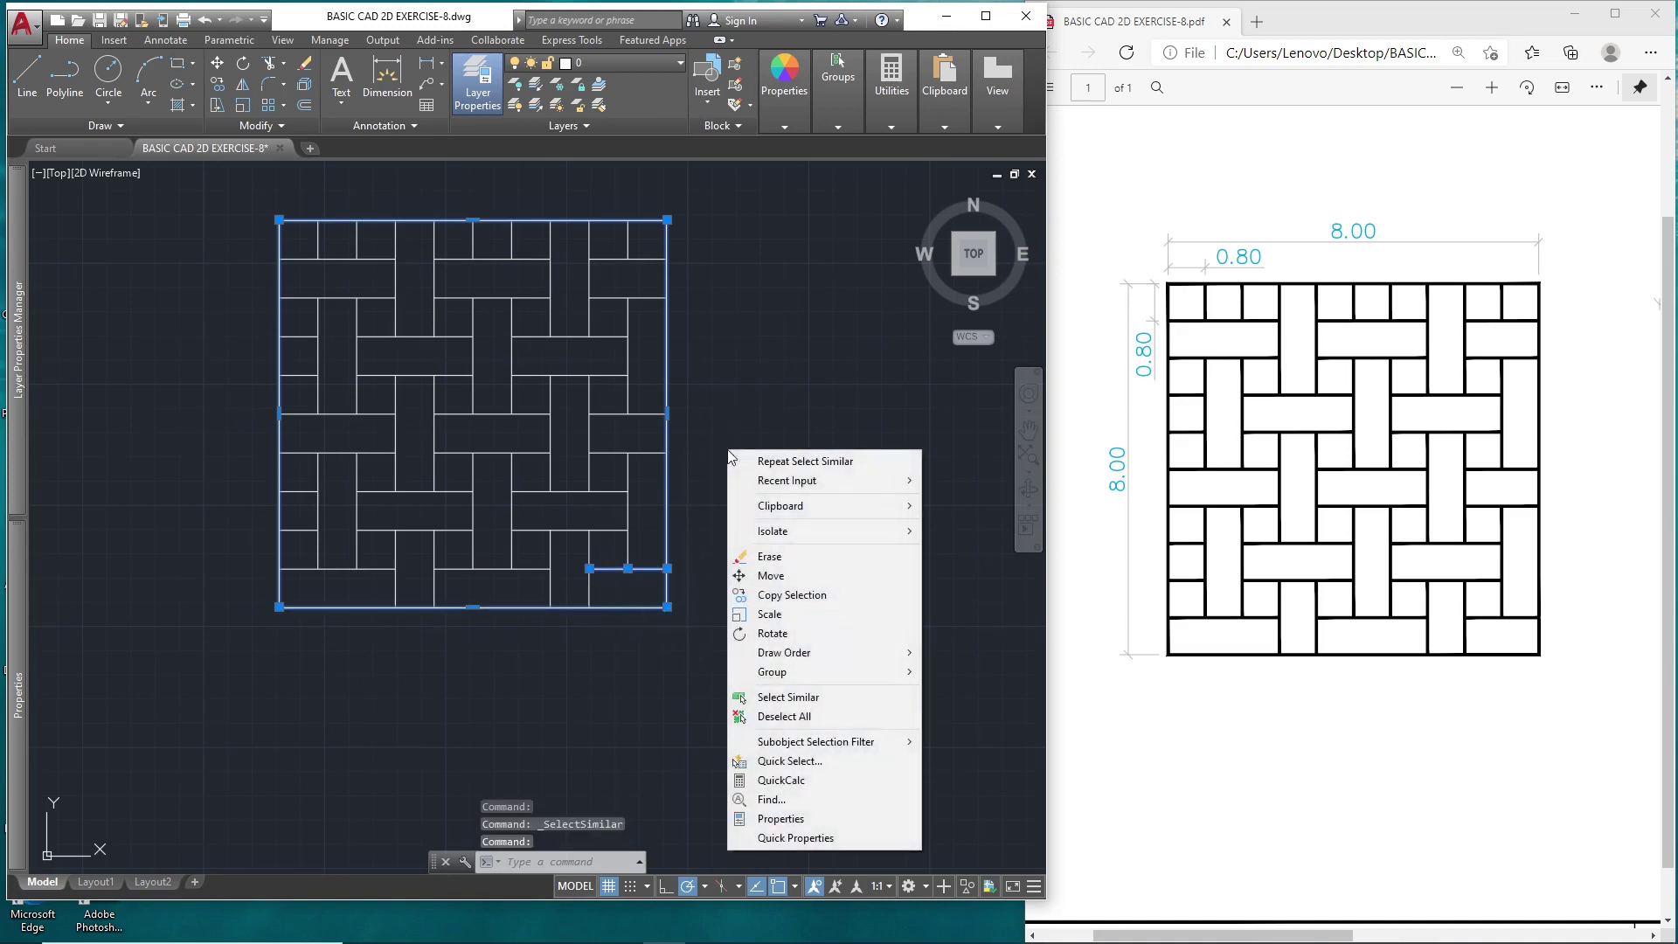
pyautogui.click(820, 700)
pyautogui.moveTo(667, 449); pyautogui.dragTo(682, 523, button='middle')
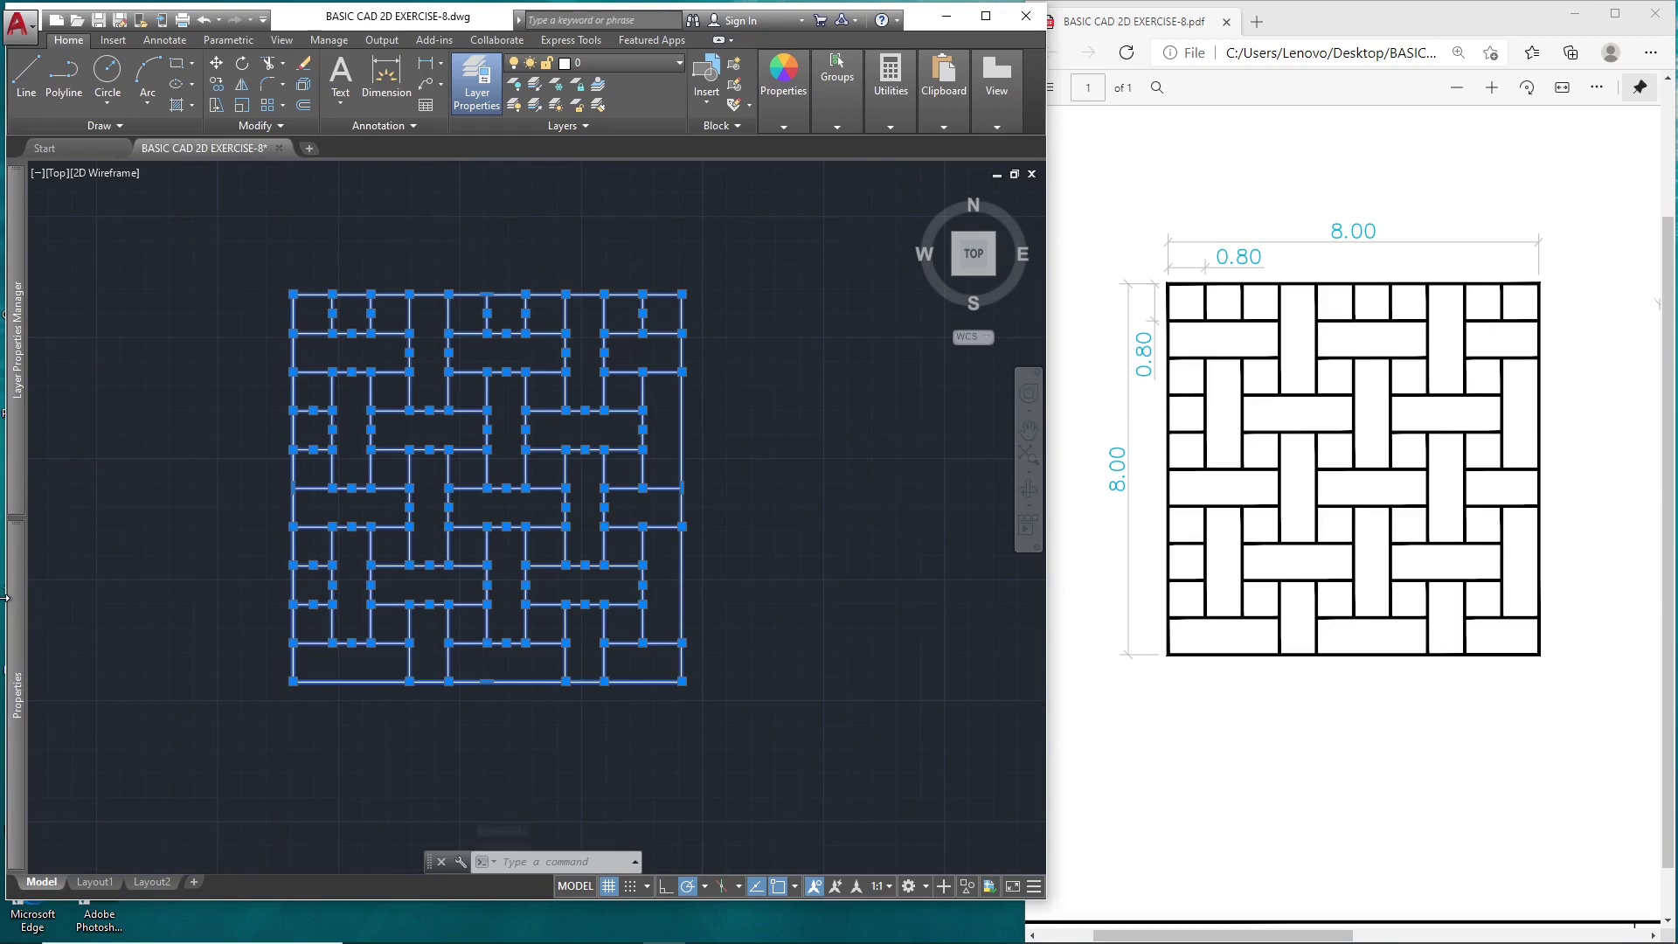
pyautogui.moveTo(7, 597); pyautogui.dragTo(2, 597)
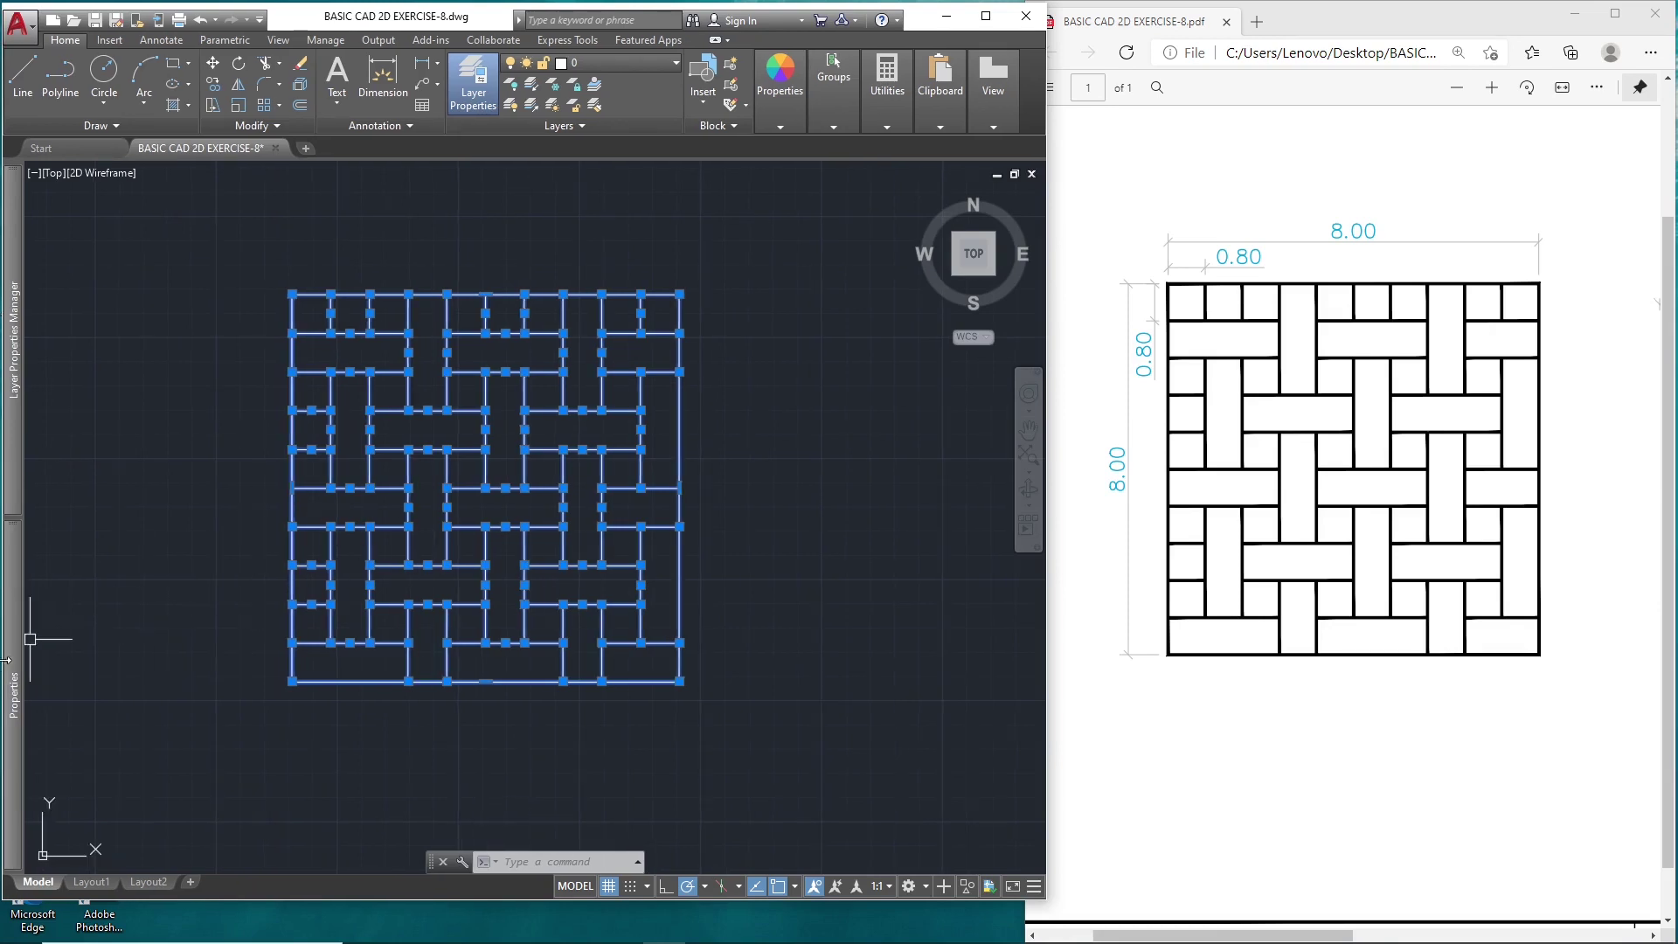
pyautogui.moveTo(15, 678)
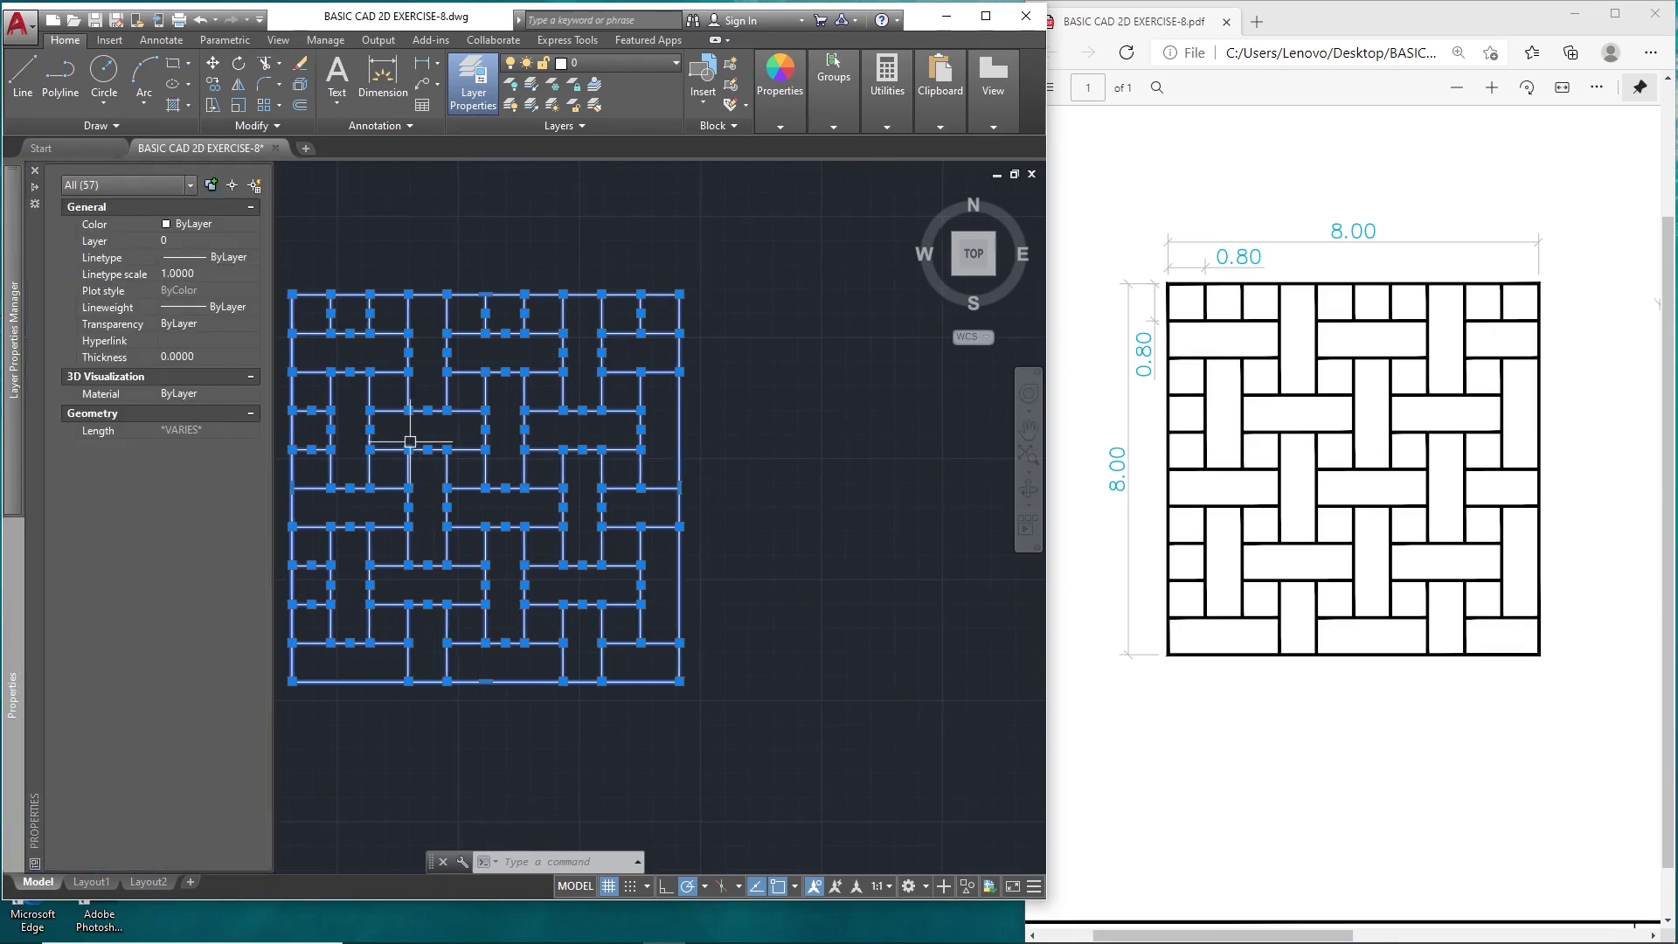
pyautogui.moveTo(568, 454); pyautogui.dragTo(588, 437, button='middle')
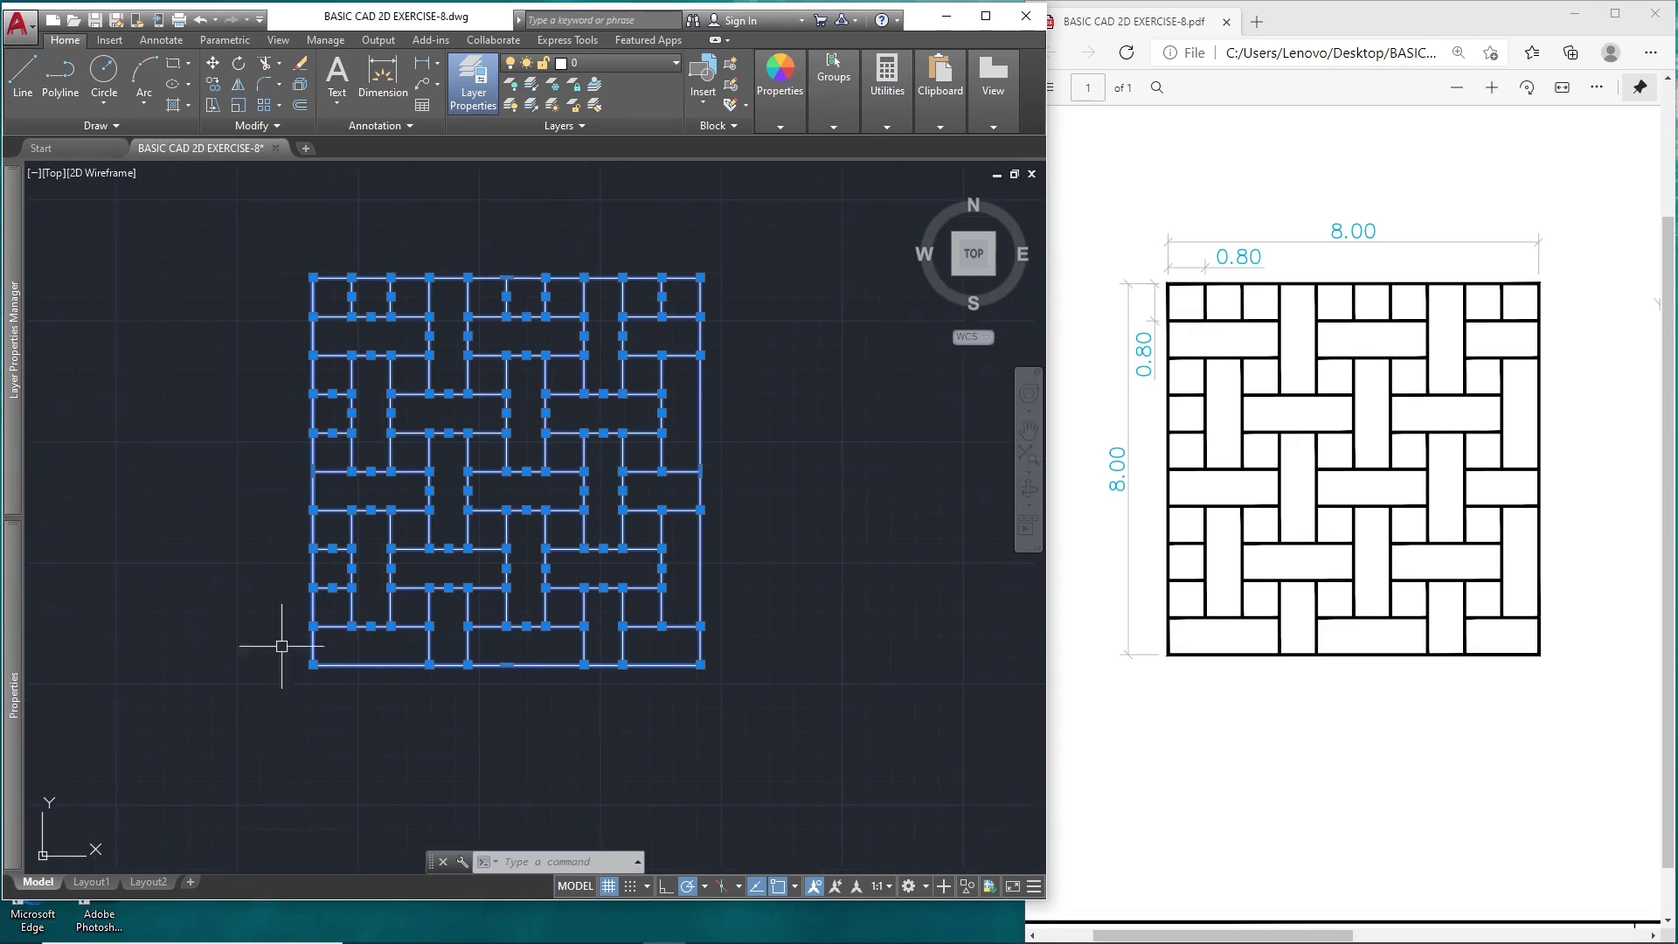
pyautogui.moveTo(22, 678)
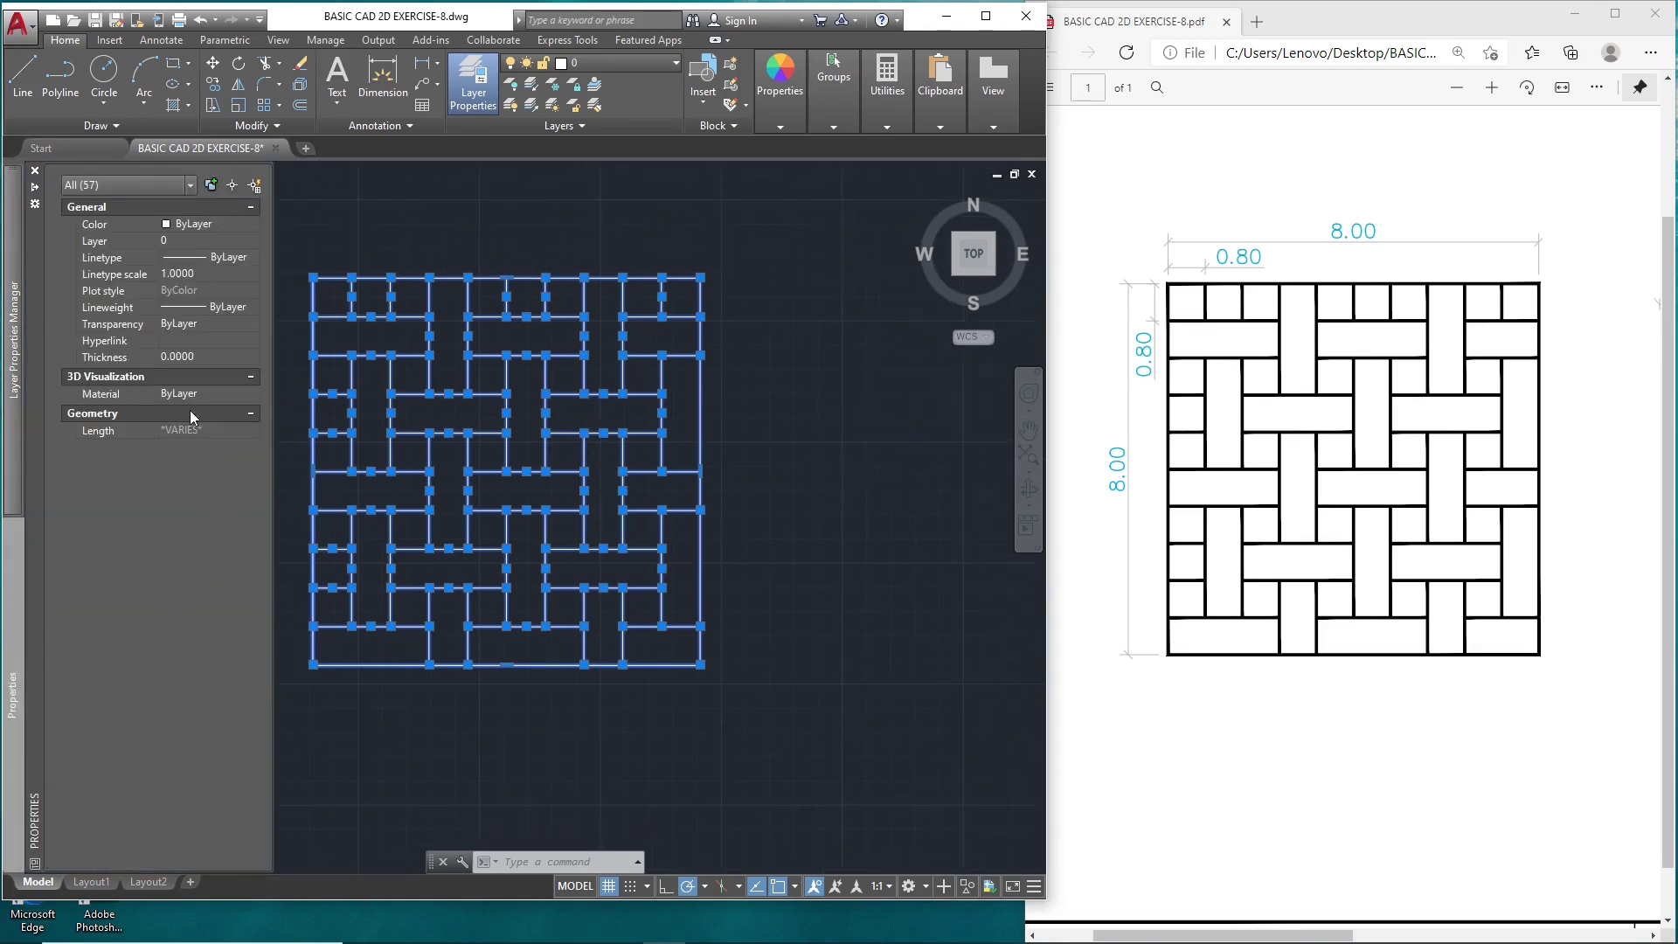
pyautogui.press('Escape')
pyautogui.press('Escape')
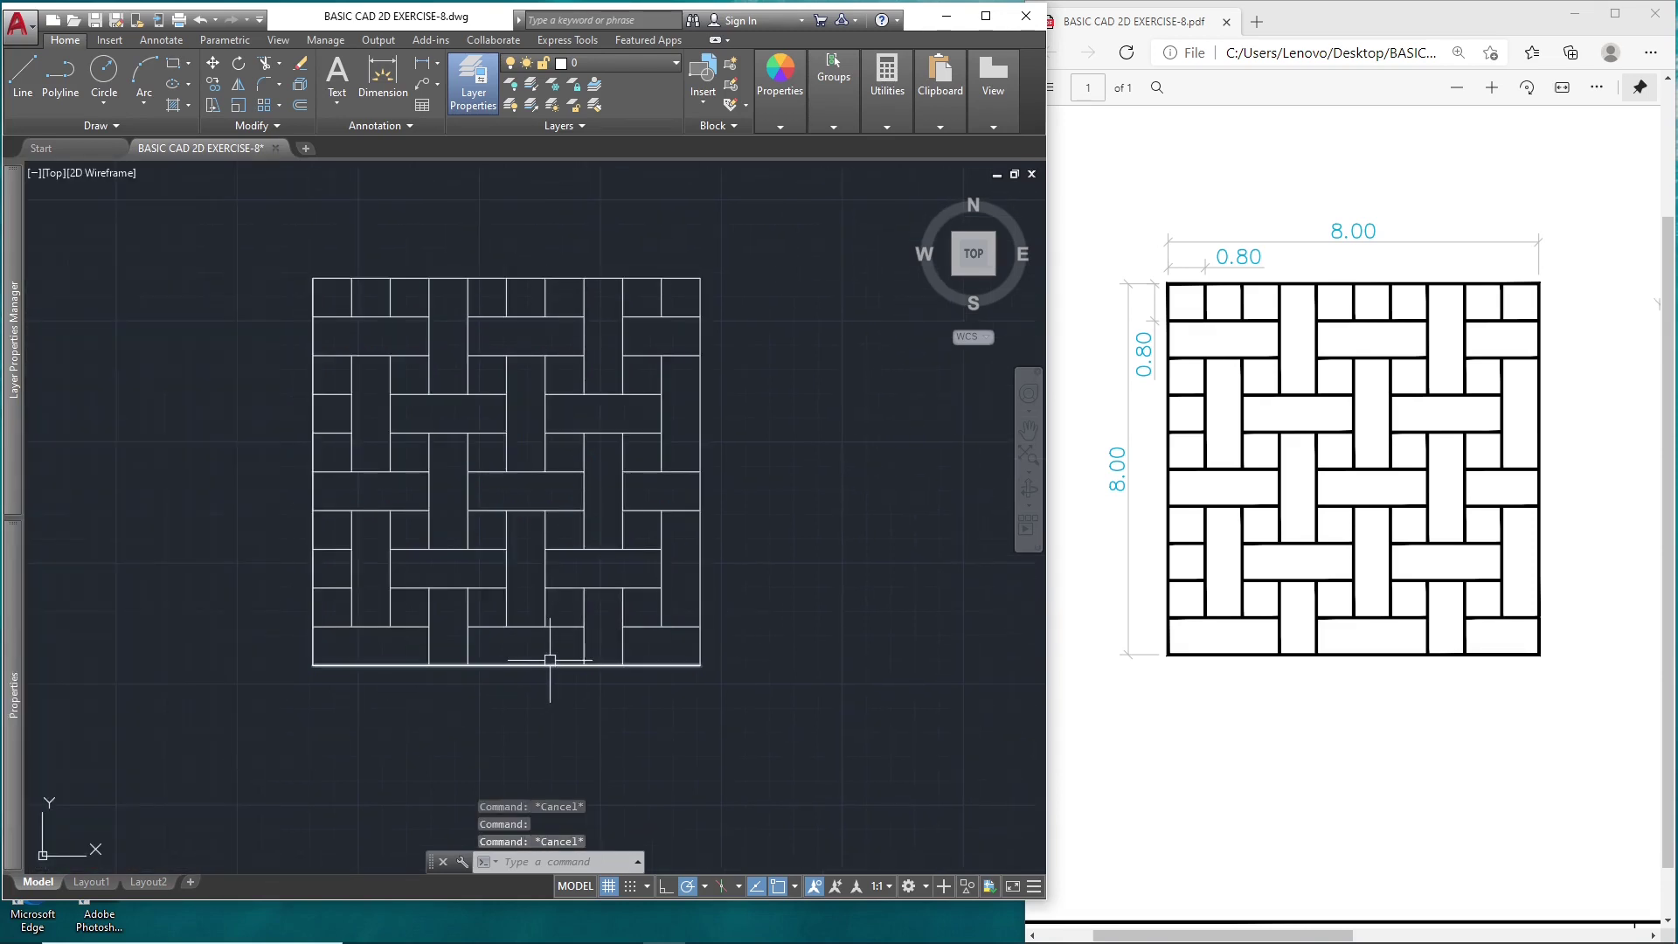
# - Review the properties of the line along the square's bottom edge, and deselect it
pyautogui.click(487, 666)
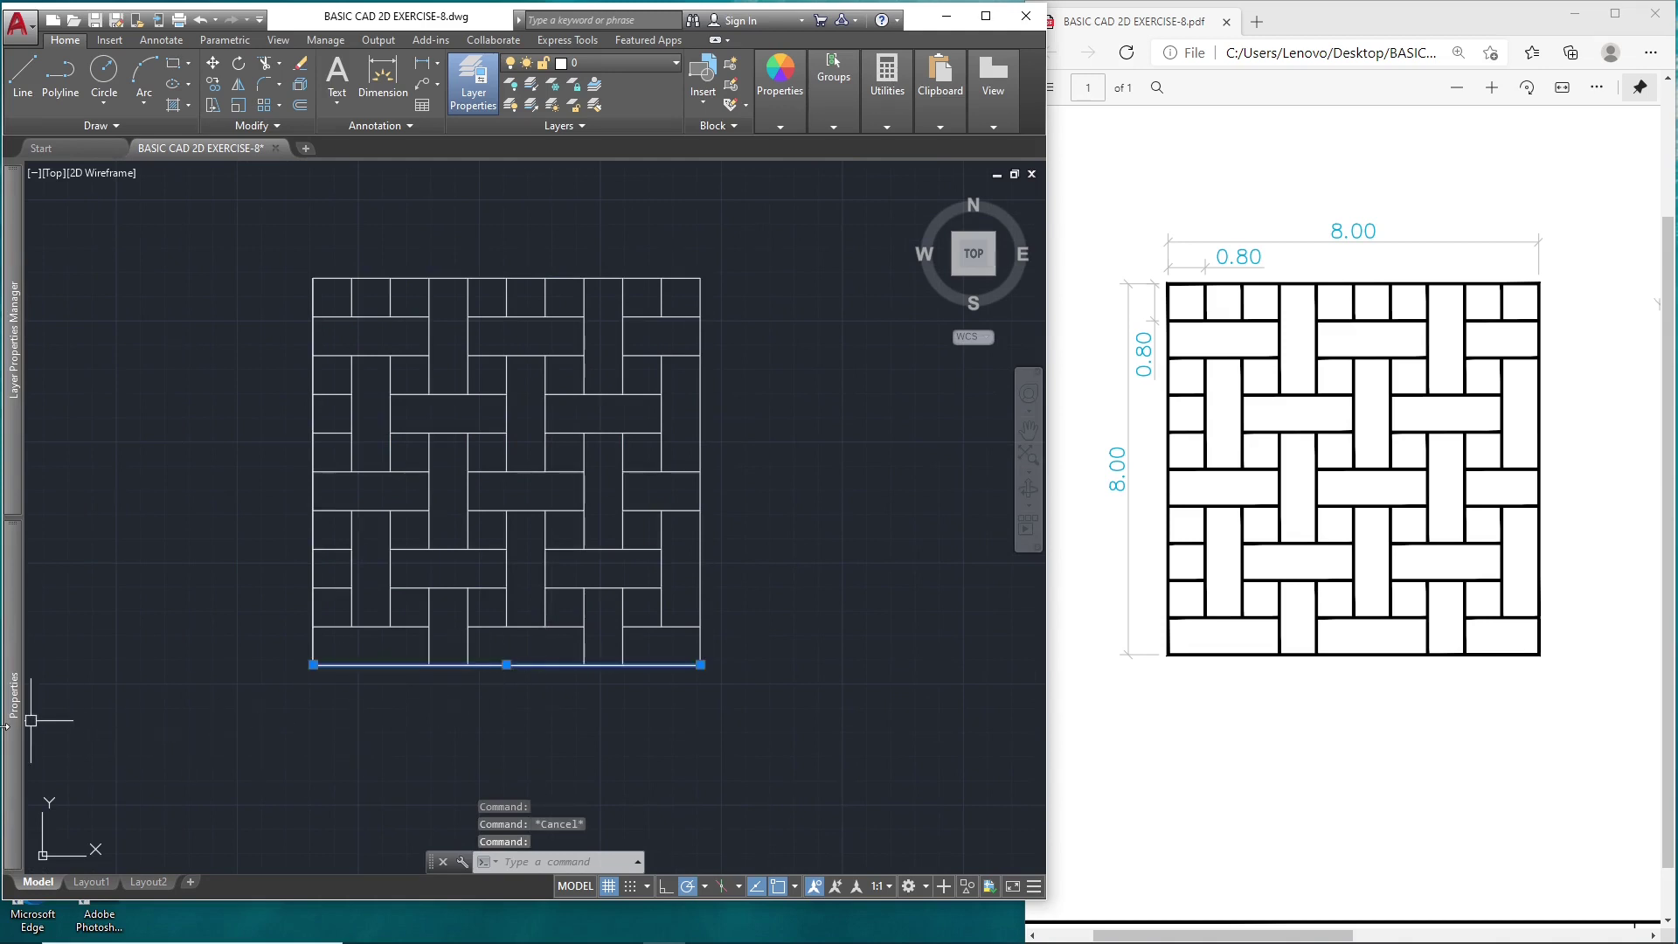
pyautogui.moveTo(10, 734)
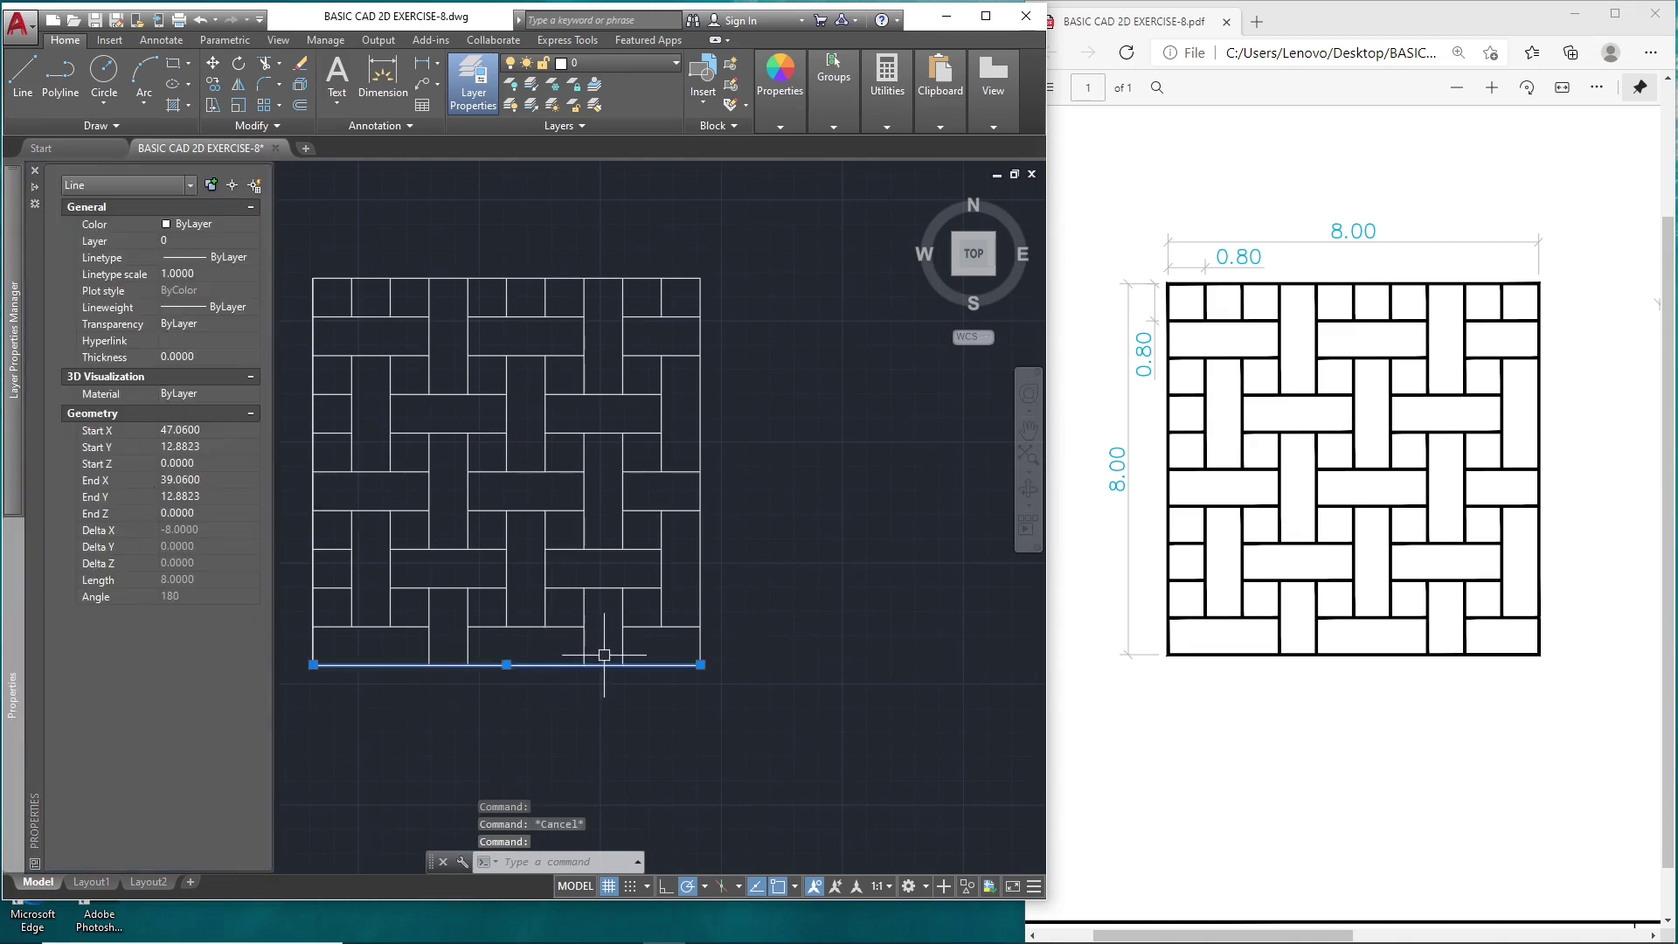
pyautogui.press('Escape')
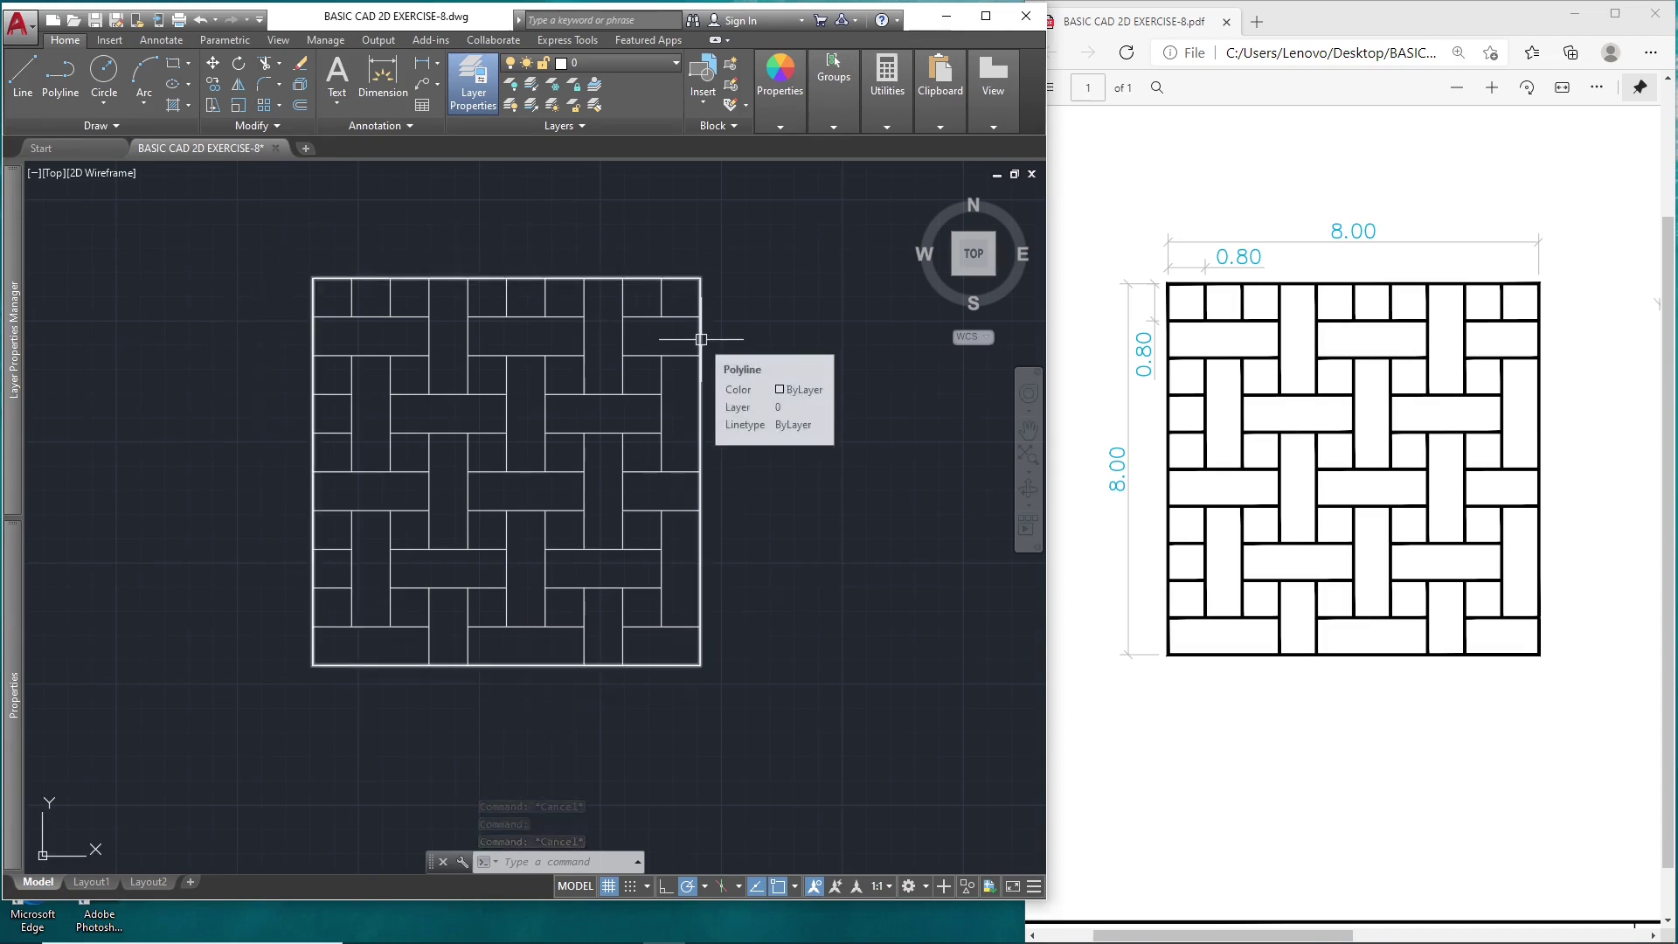
# - Convert all lines of the woven pattern to polylines using PEDIT with the Multiple option
pyautogui.moveTo(492, 902); pyautogui.dragTo(493, 943)
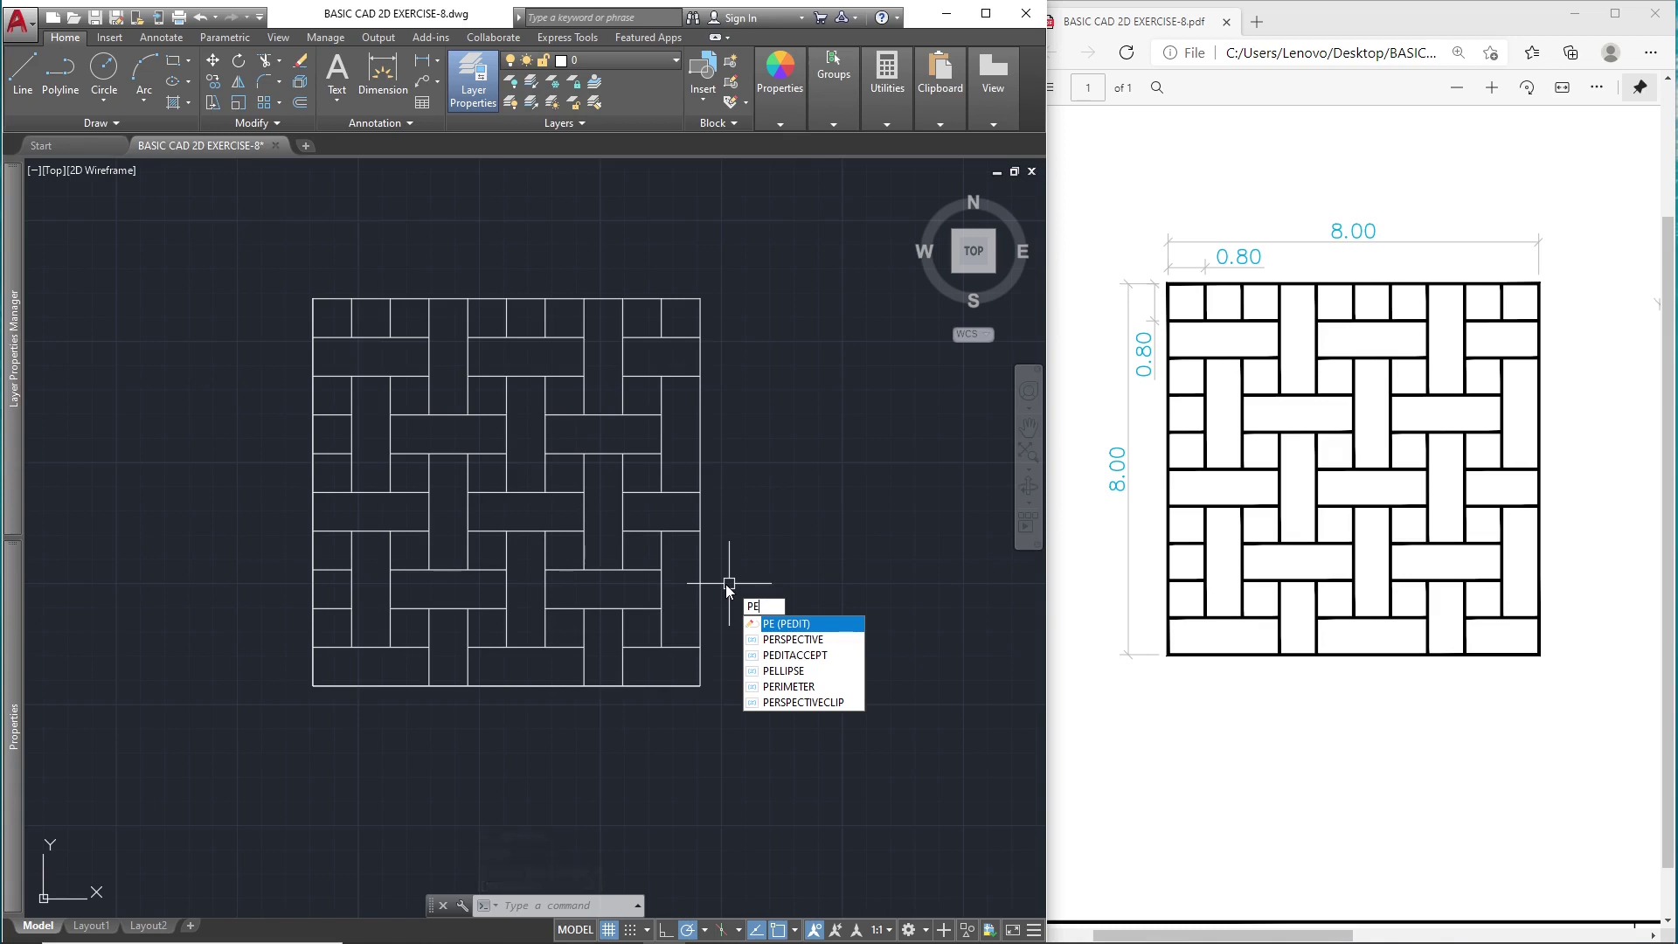
pyautogui.press('Return')
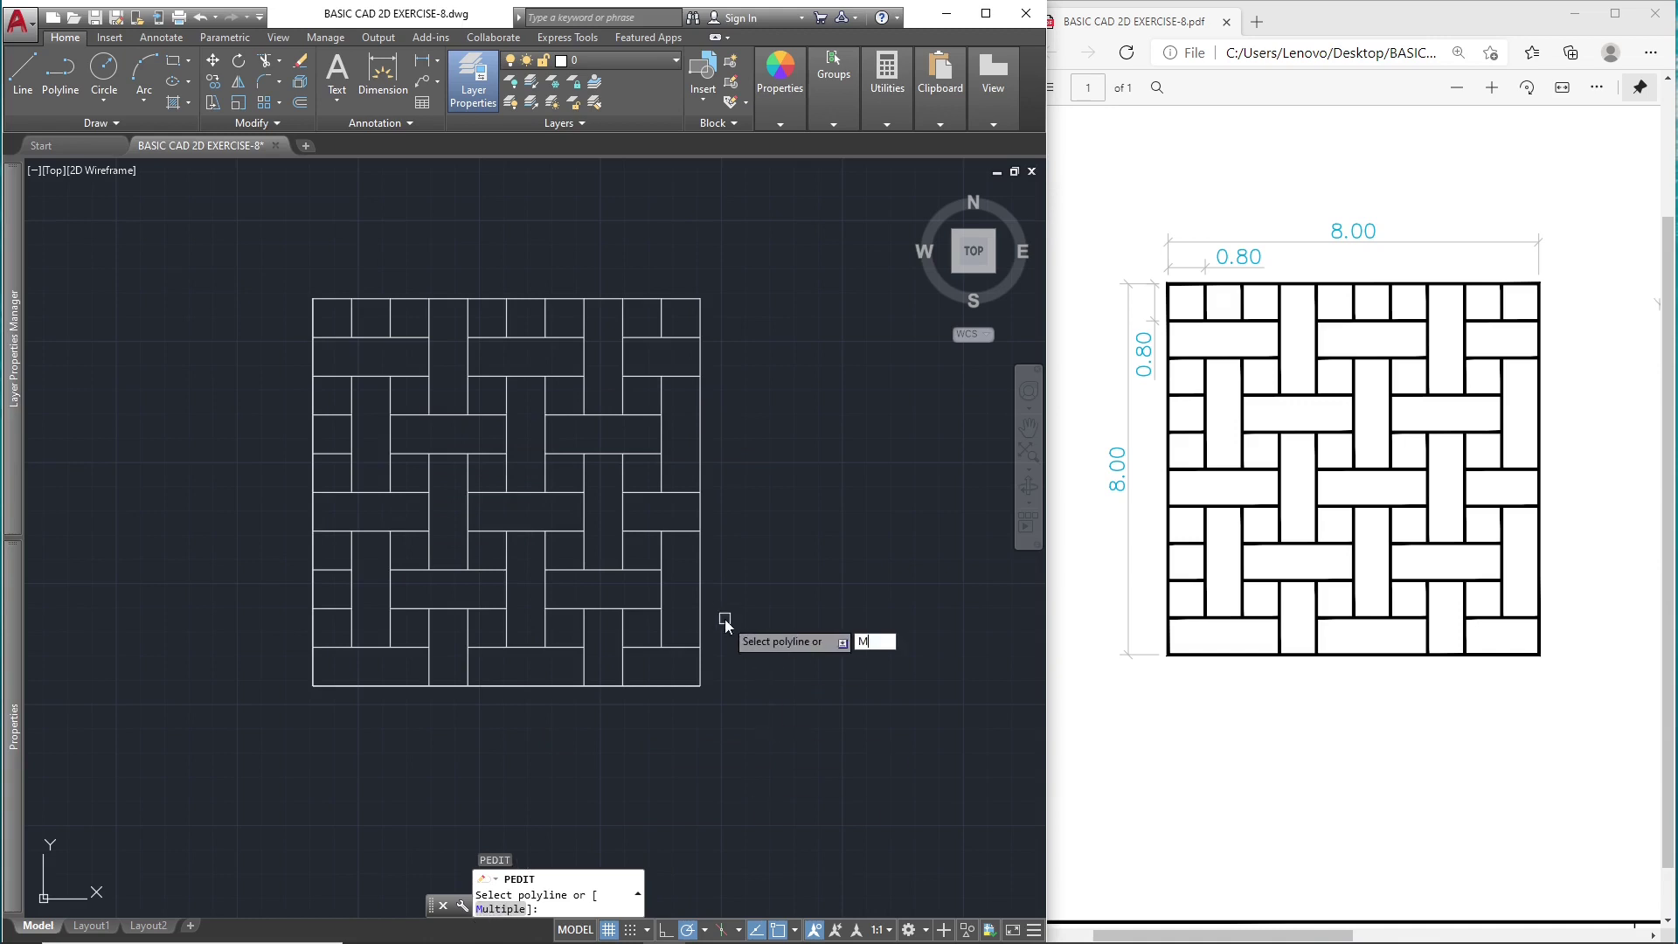
pyautogui.press('Return')
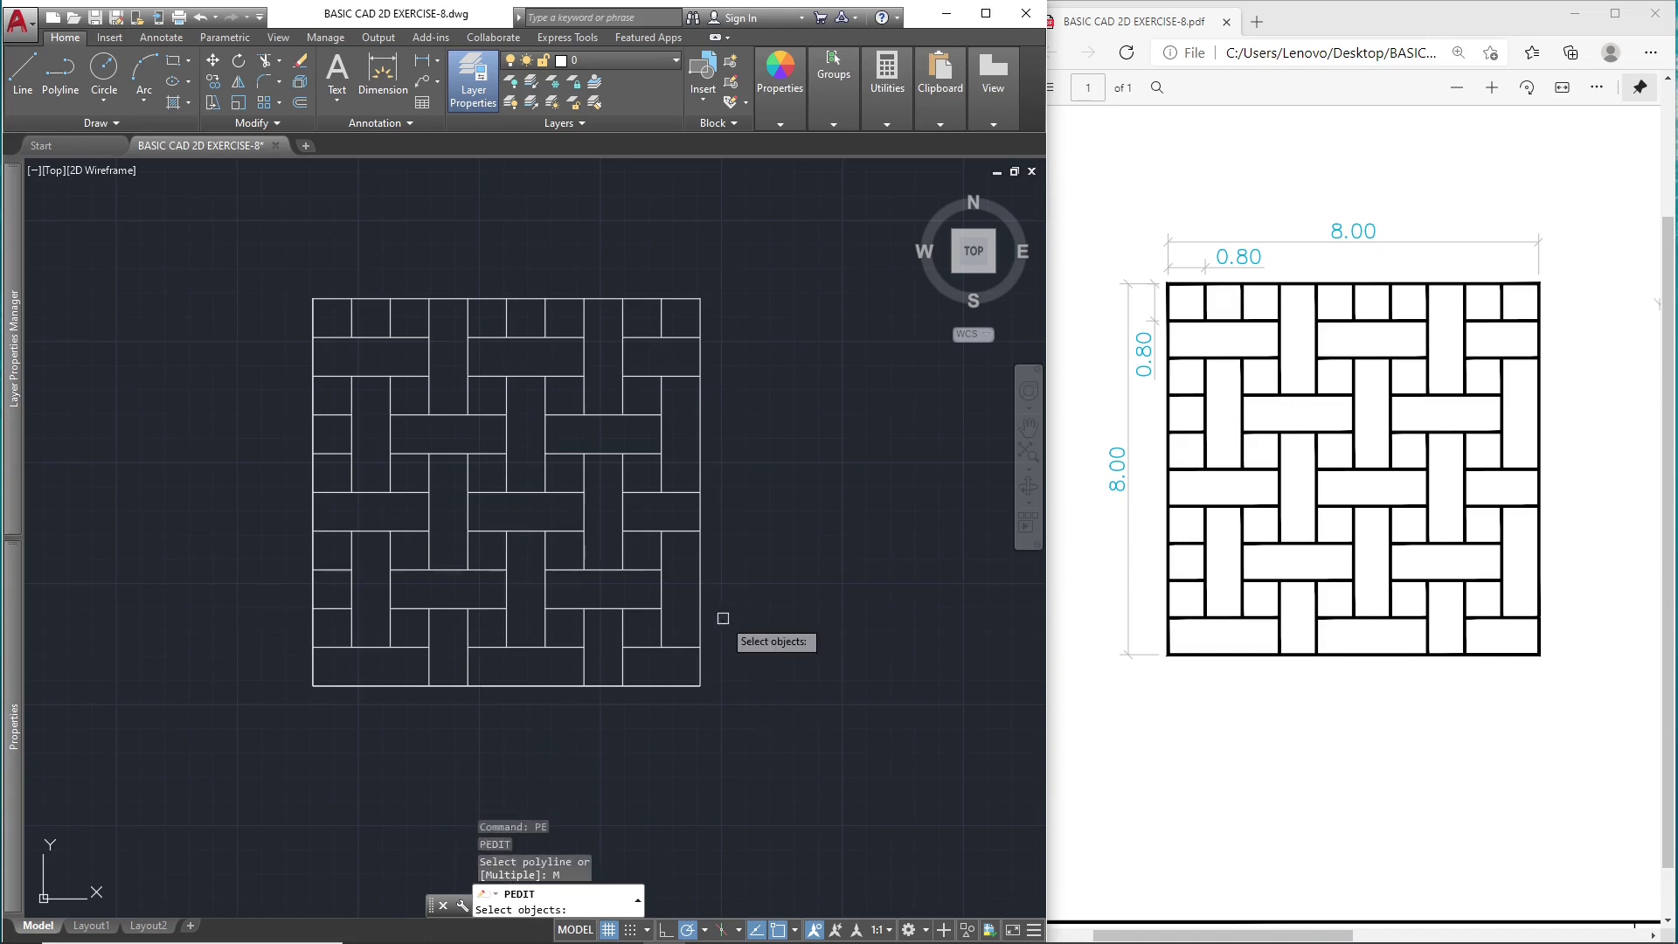
pyautogui.click(778, 270)
pyautogui.click(309, 749)
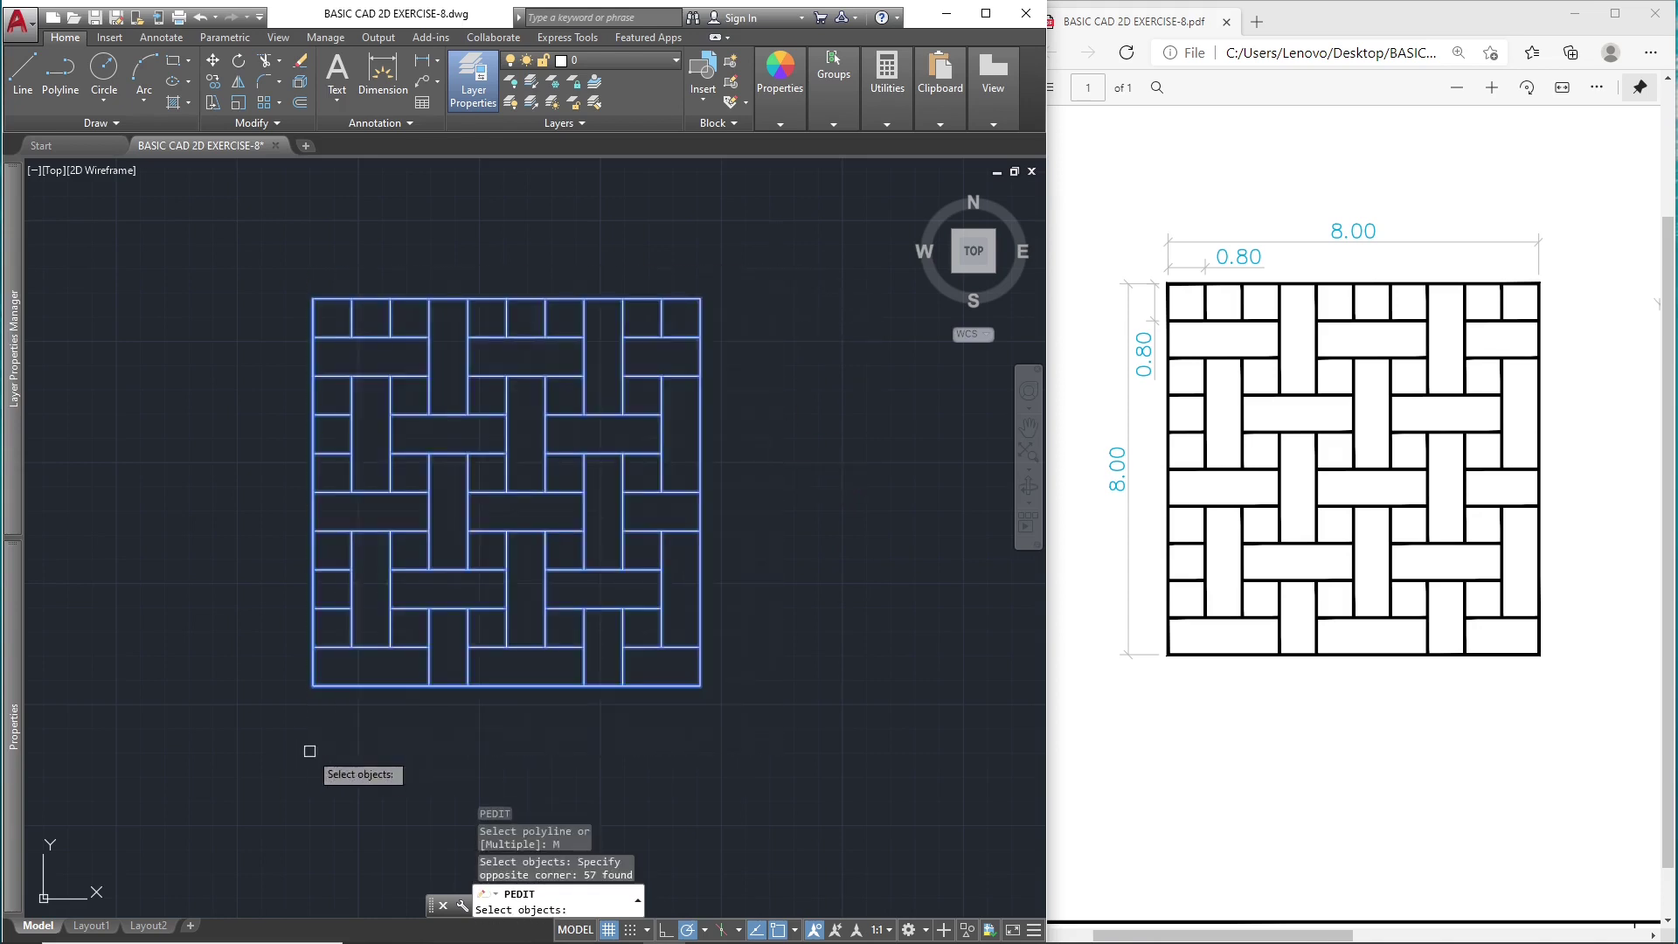
pyautogui.press('Return')
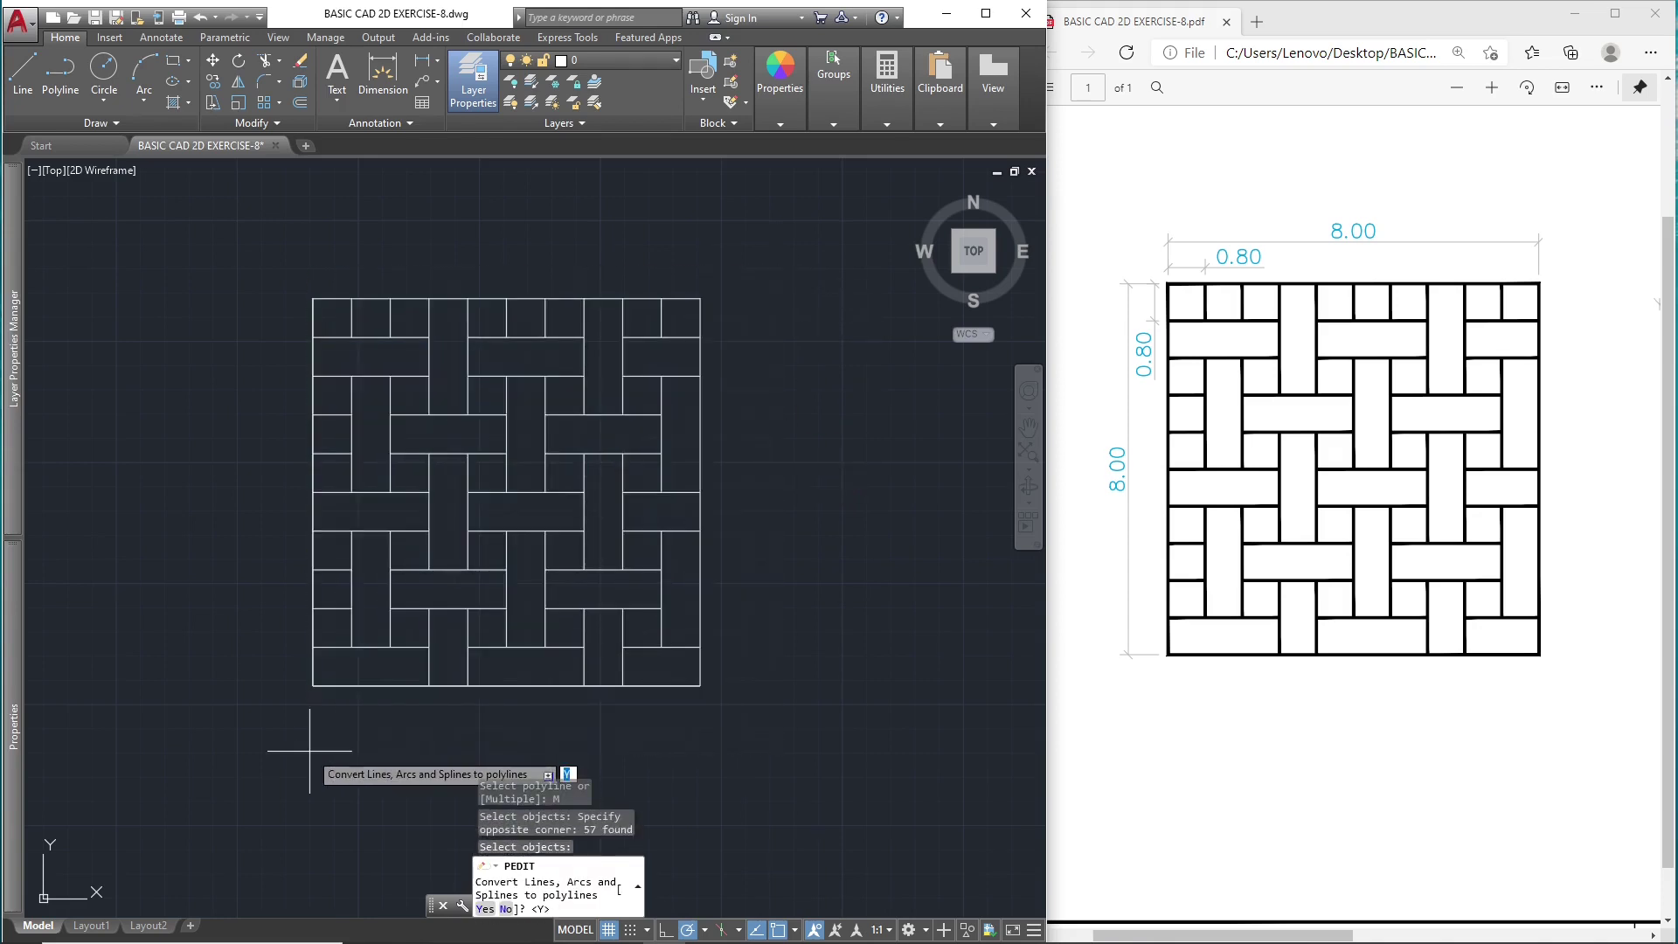
pyautogui.press('Return')
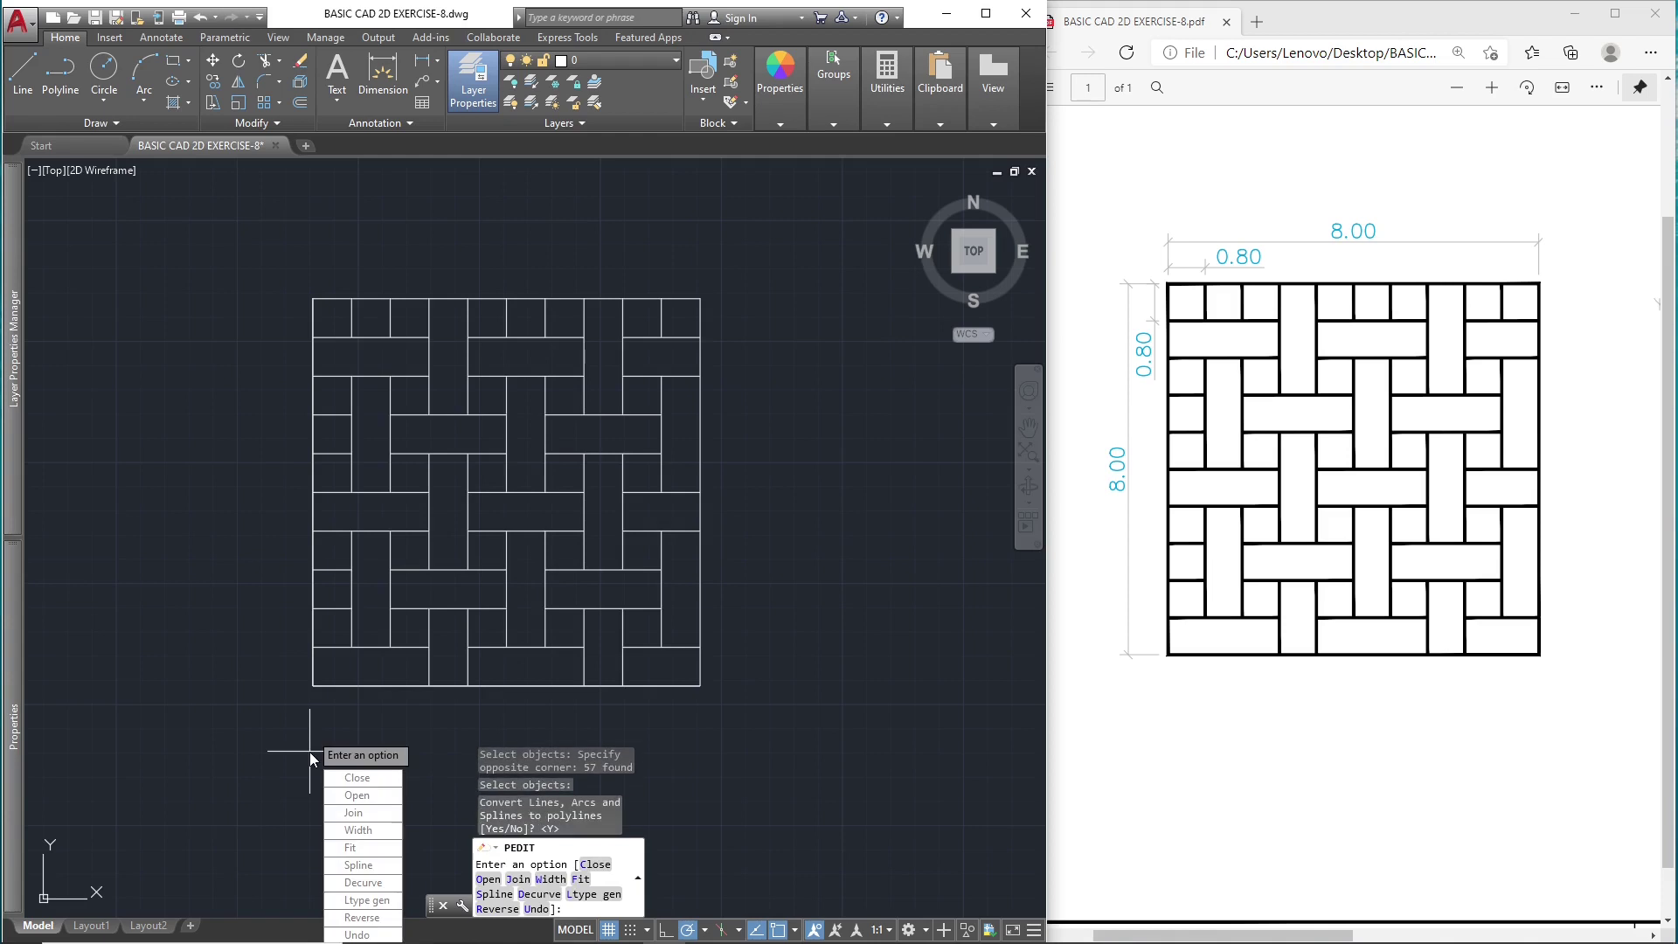
pyautogui.press('Return')
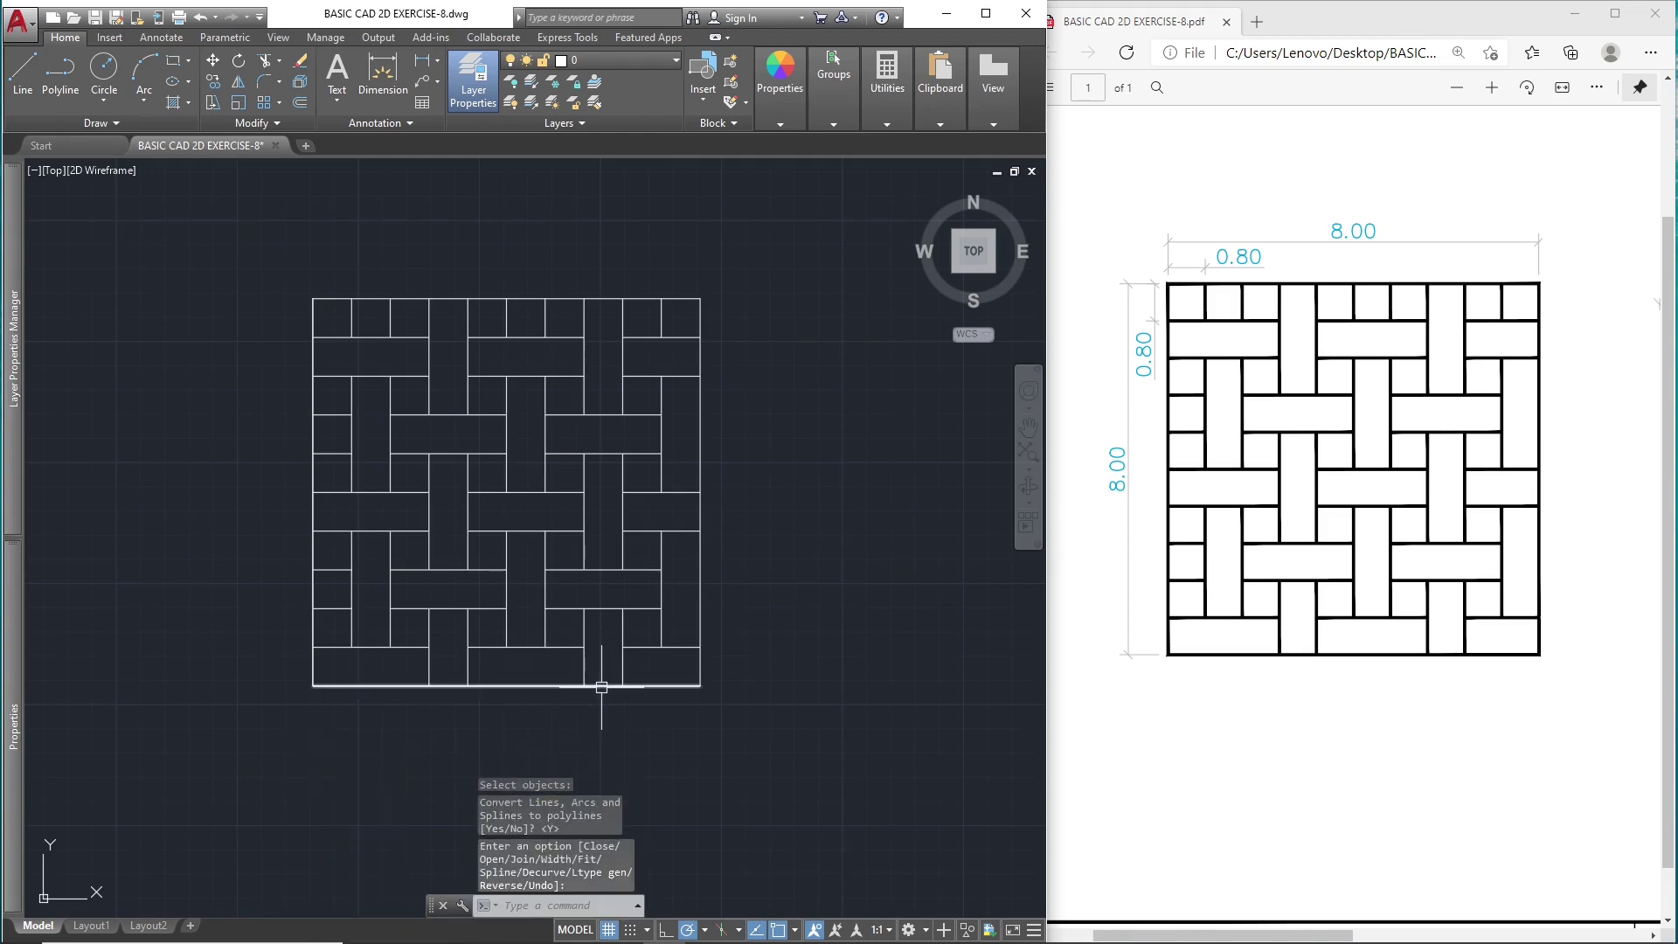
# - Select all polylines similar to the outer square and a bottom-row segment, and set their global width to 0.05
pyautogui.moveTo(17, 693)
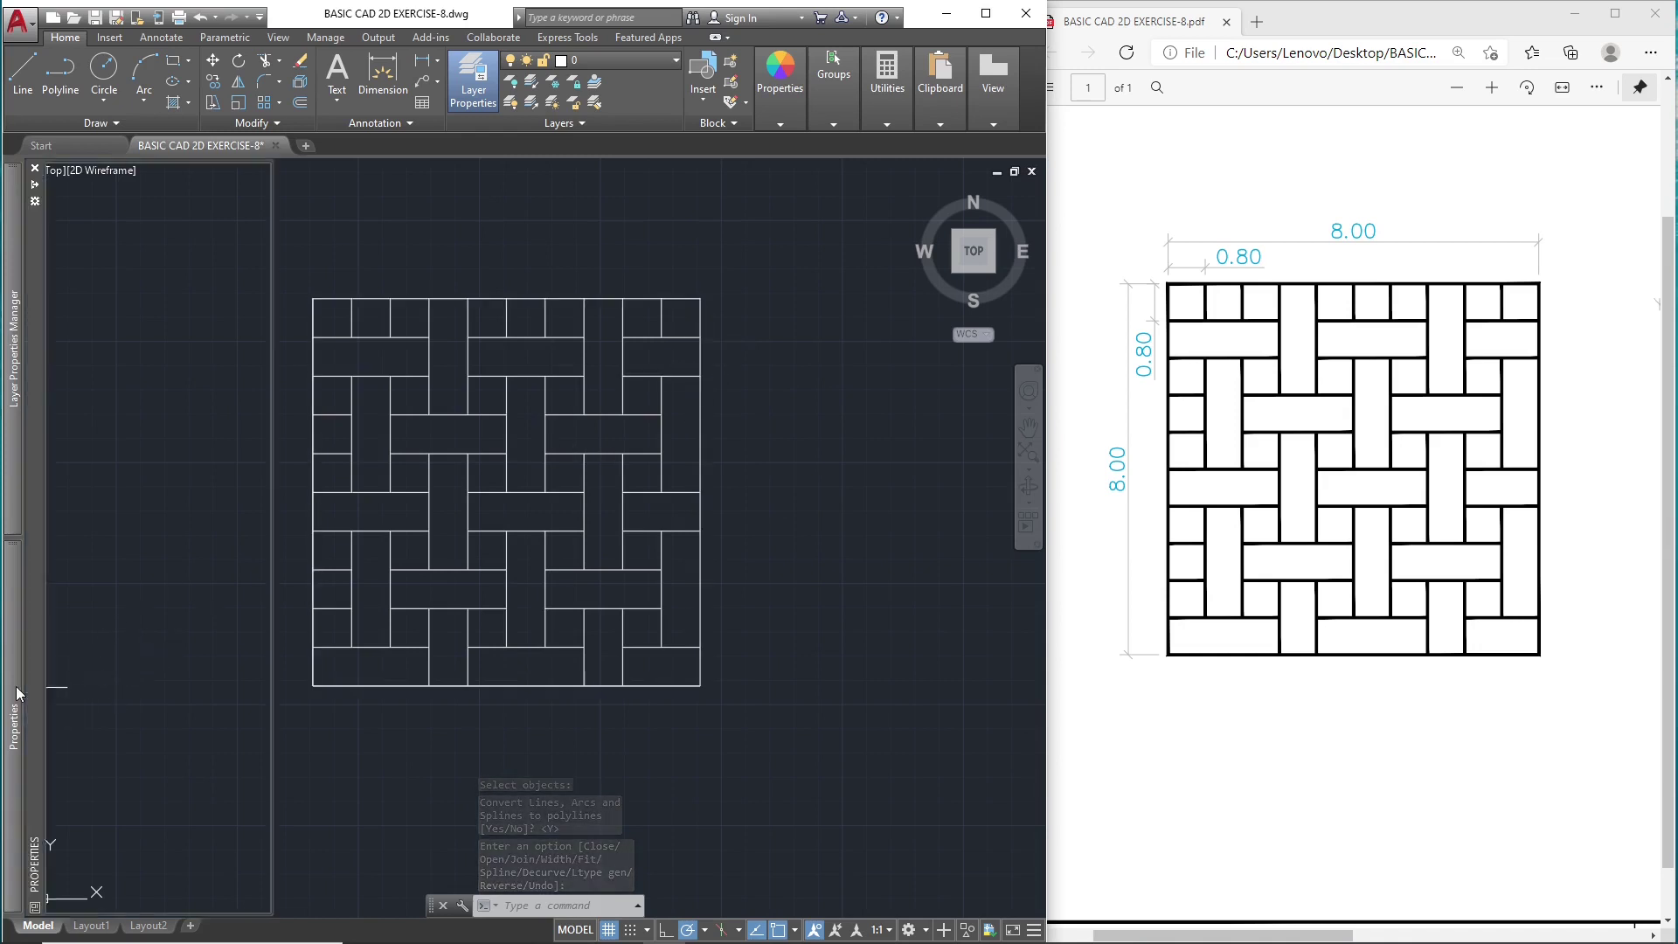
pyautogui.click(673, 647)
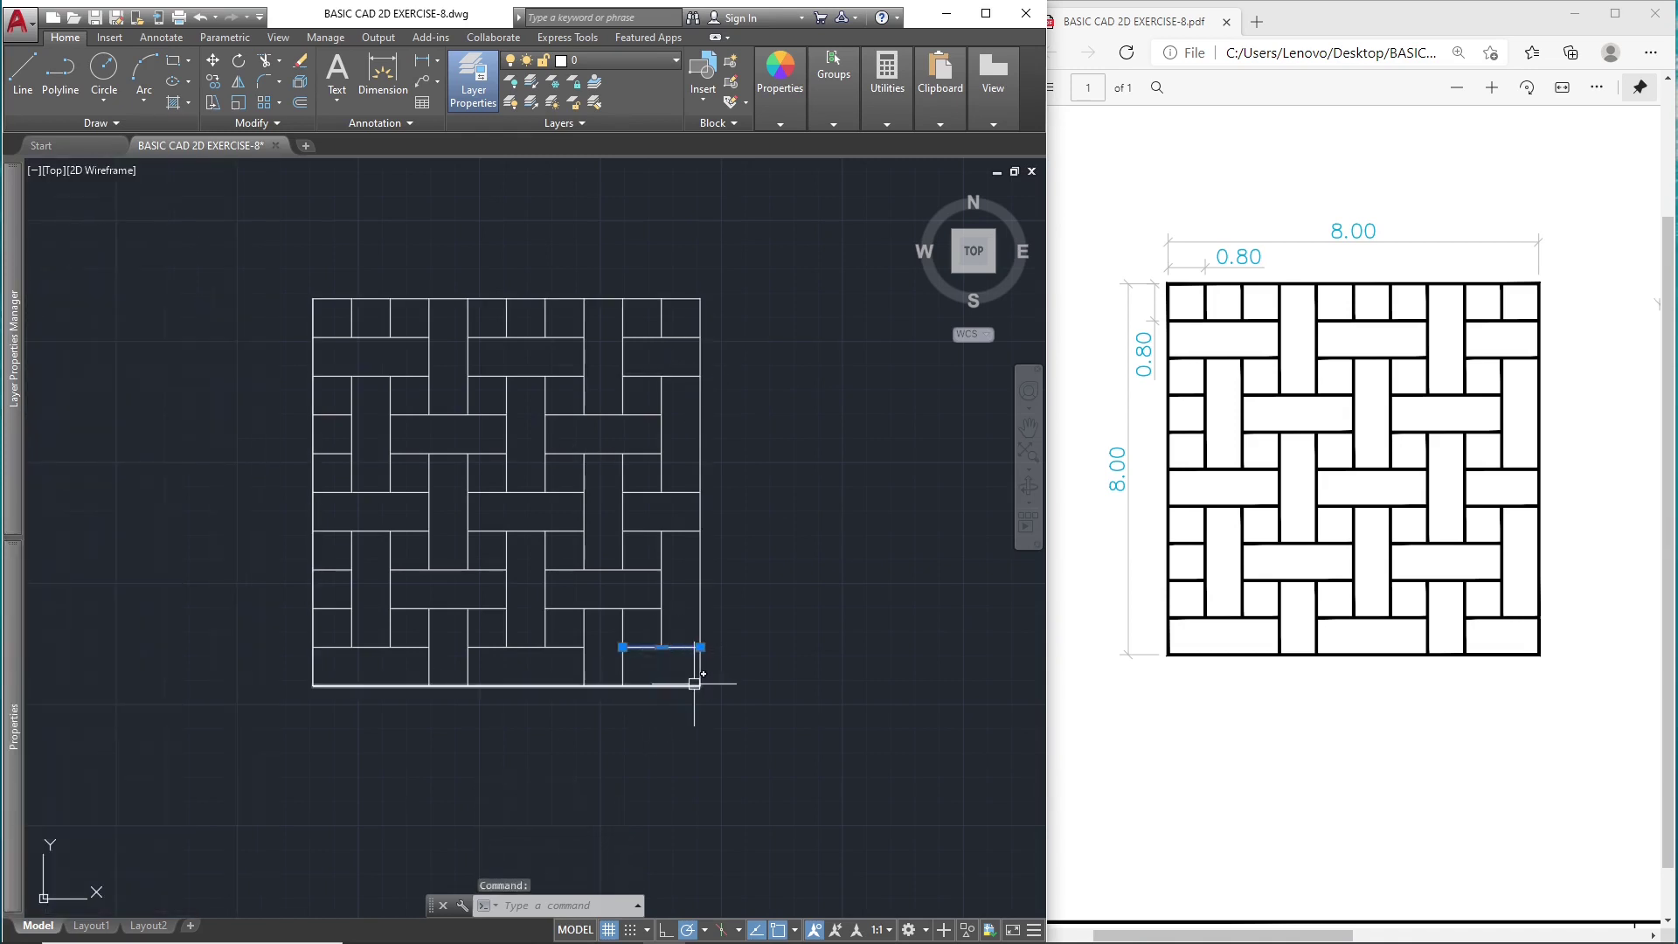
pyautogui.click(701, 629)
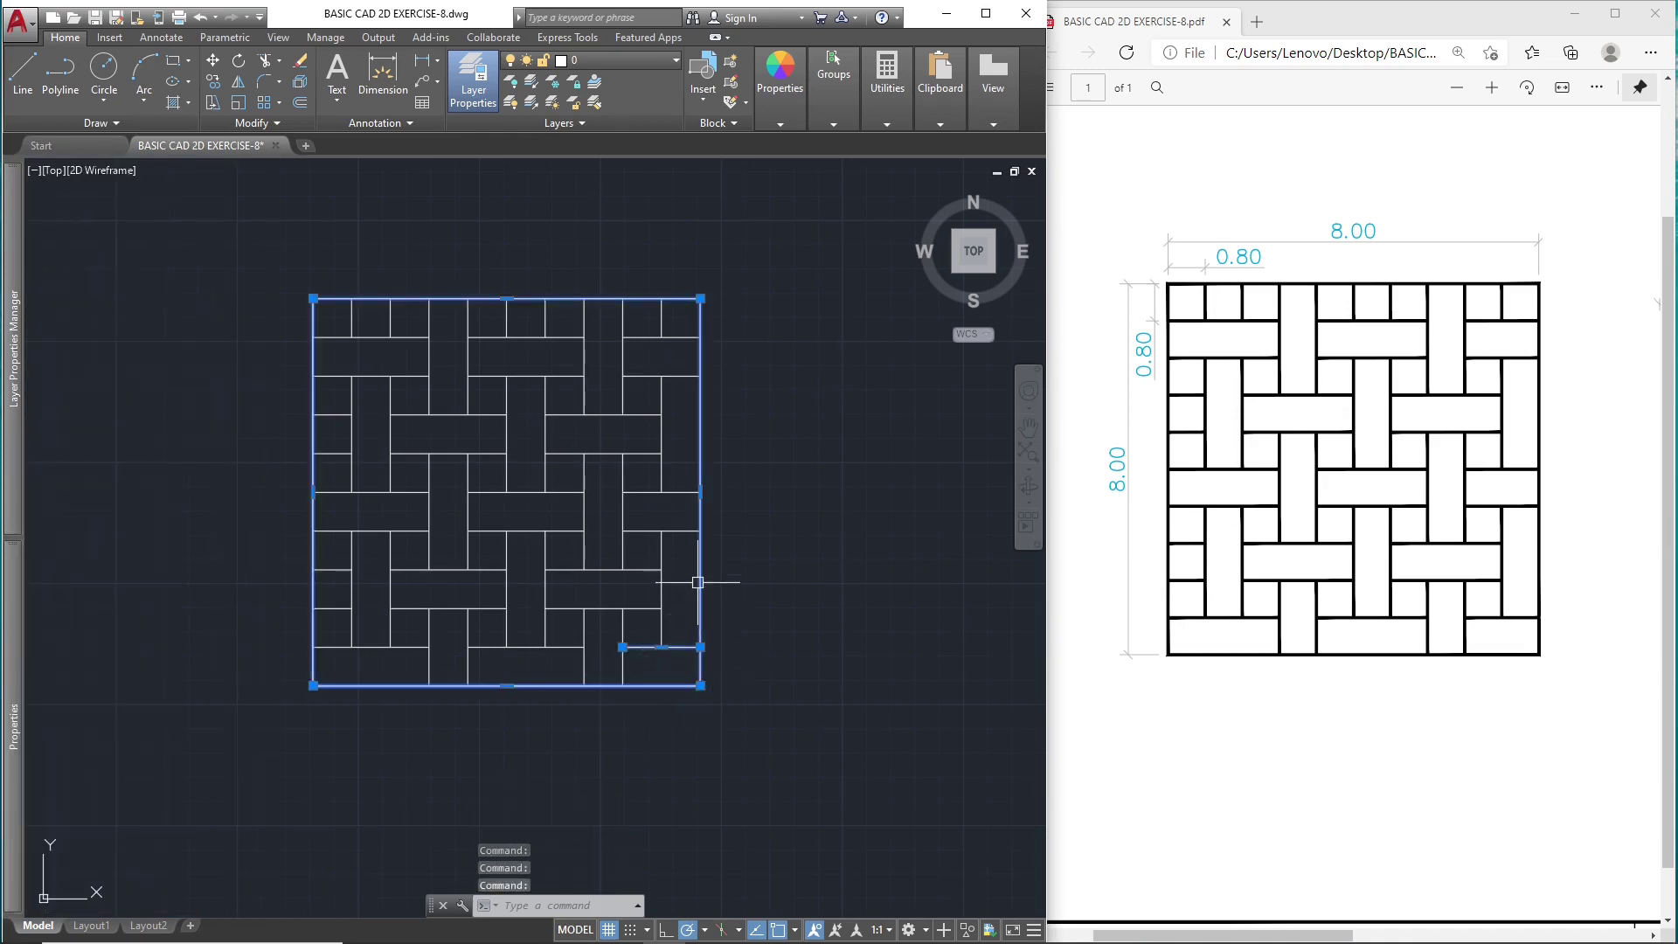
pyautogui.rightClick(698, 582)
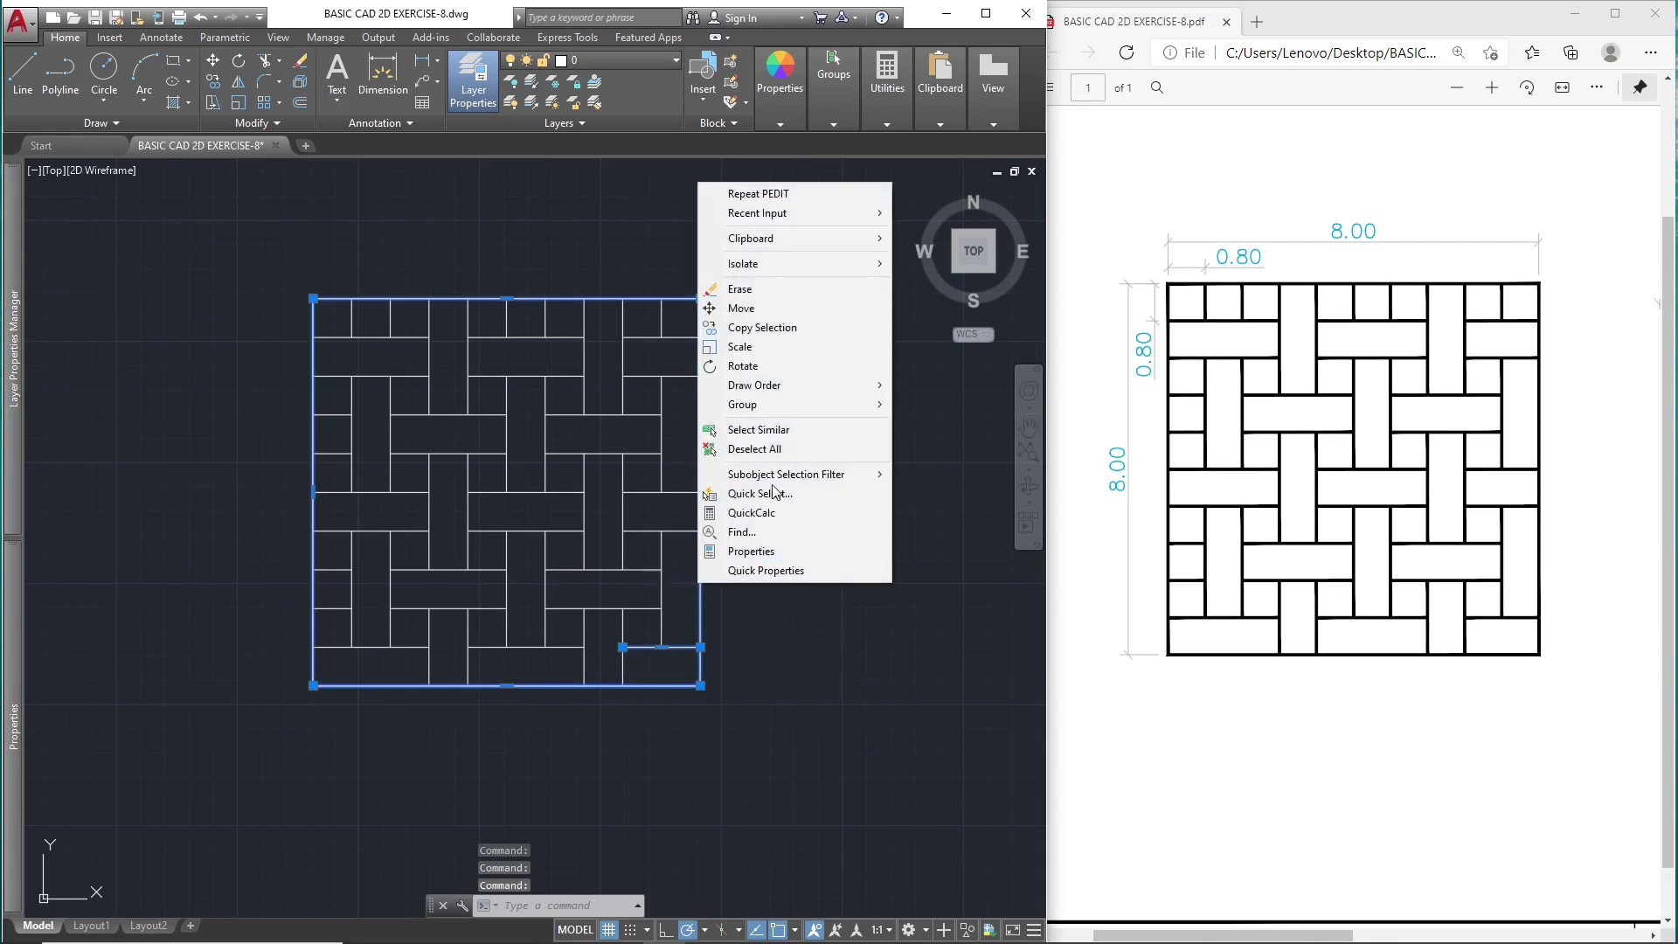
pyautogui.click(778, 432)
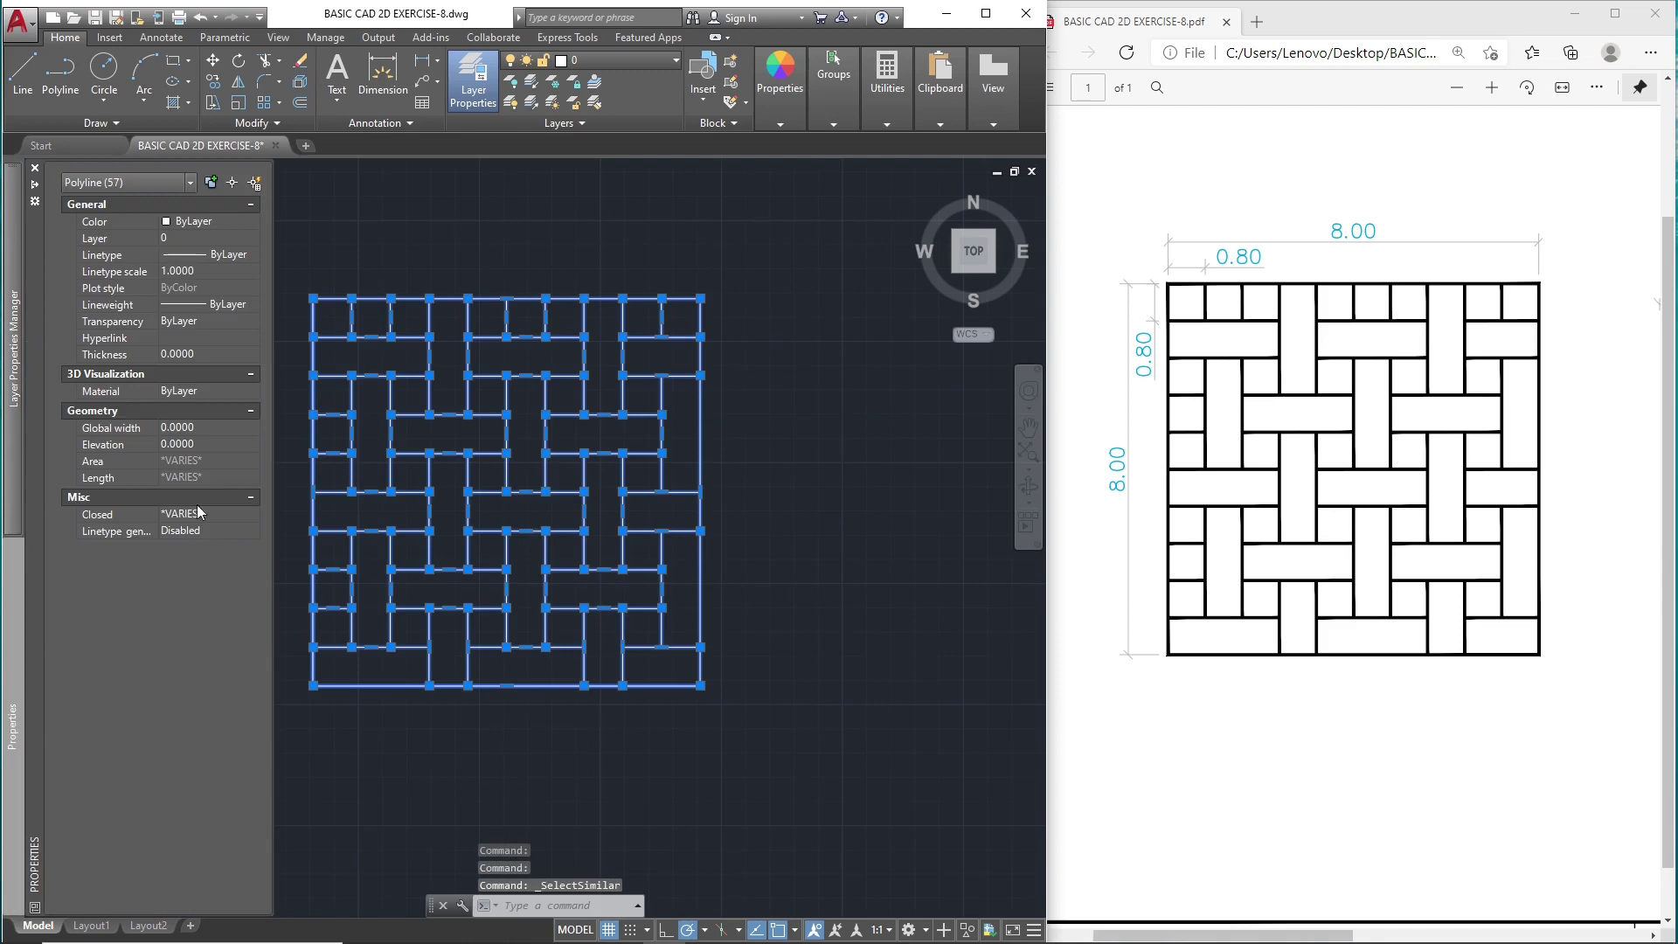
pyautogui.click(194, 428)
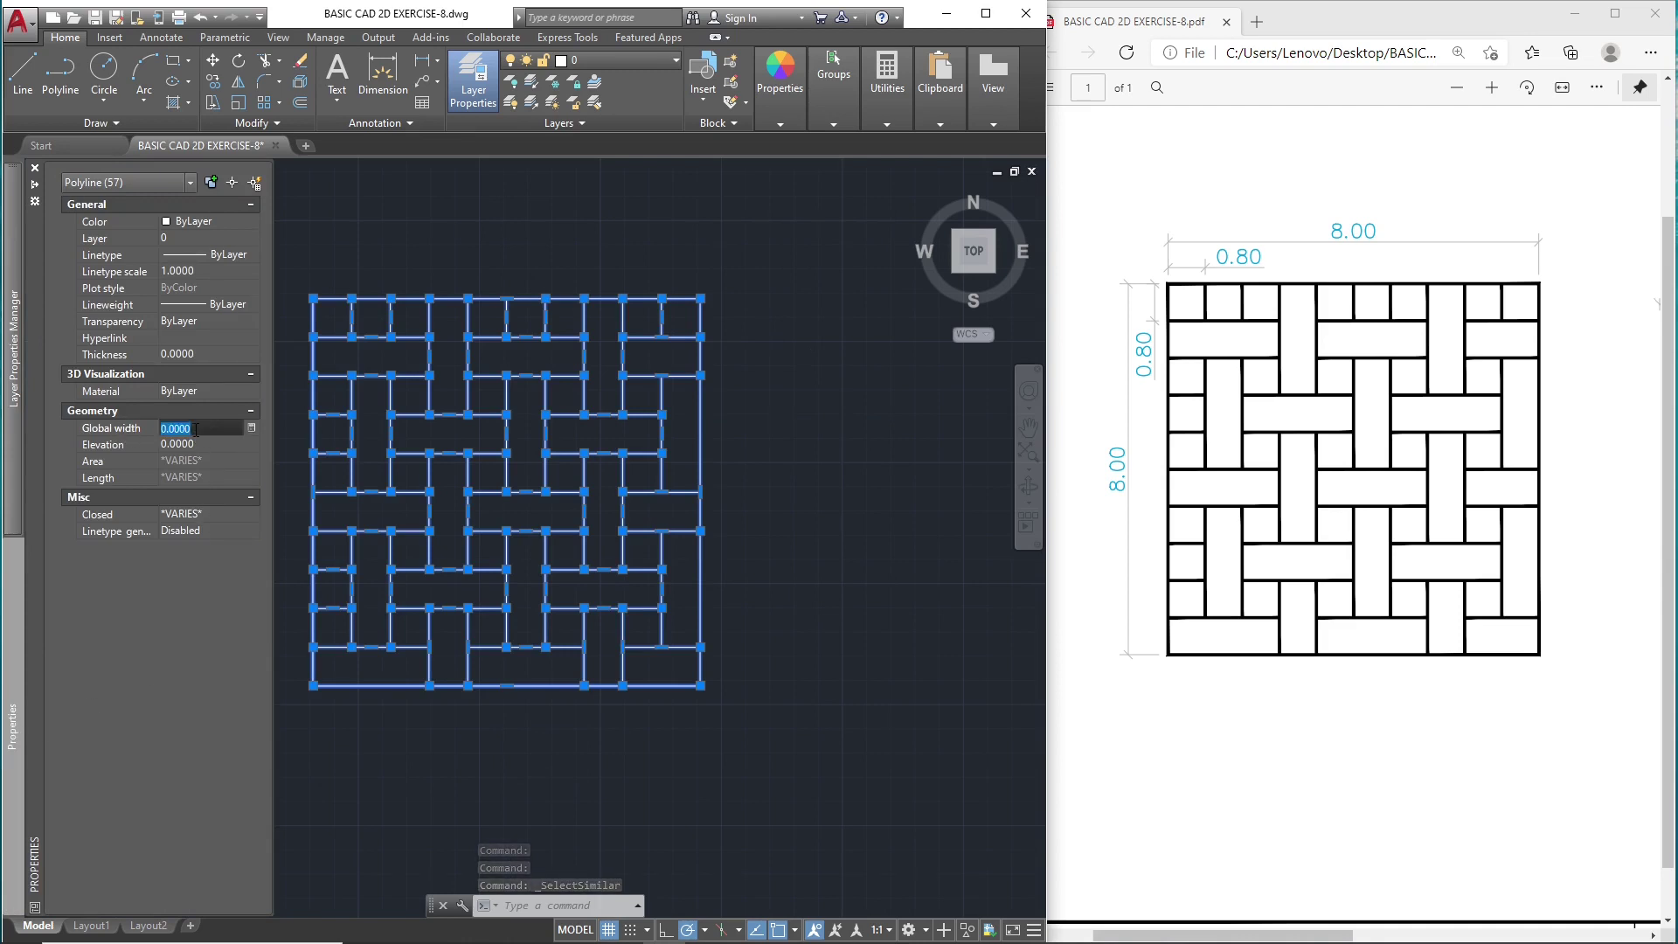
pyautogui.write('.05')
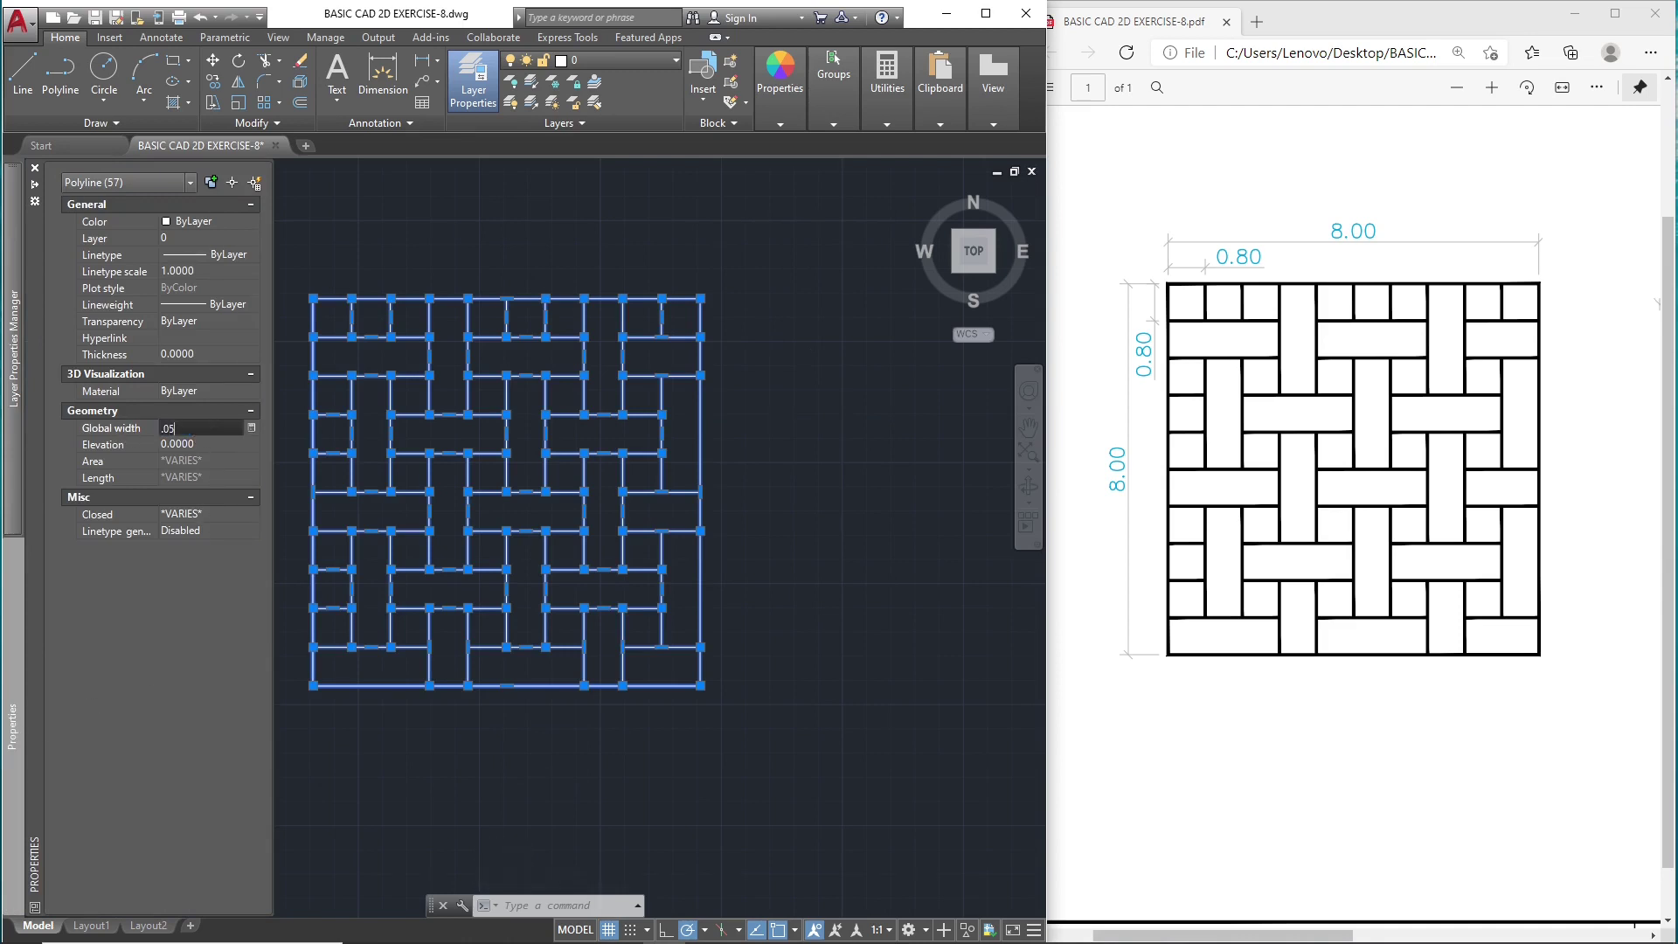
pyautogui.press('Tab')
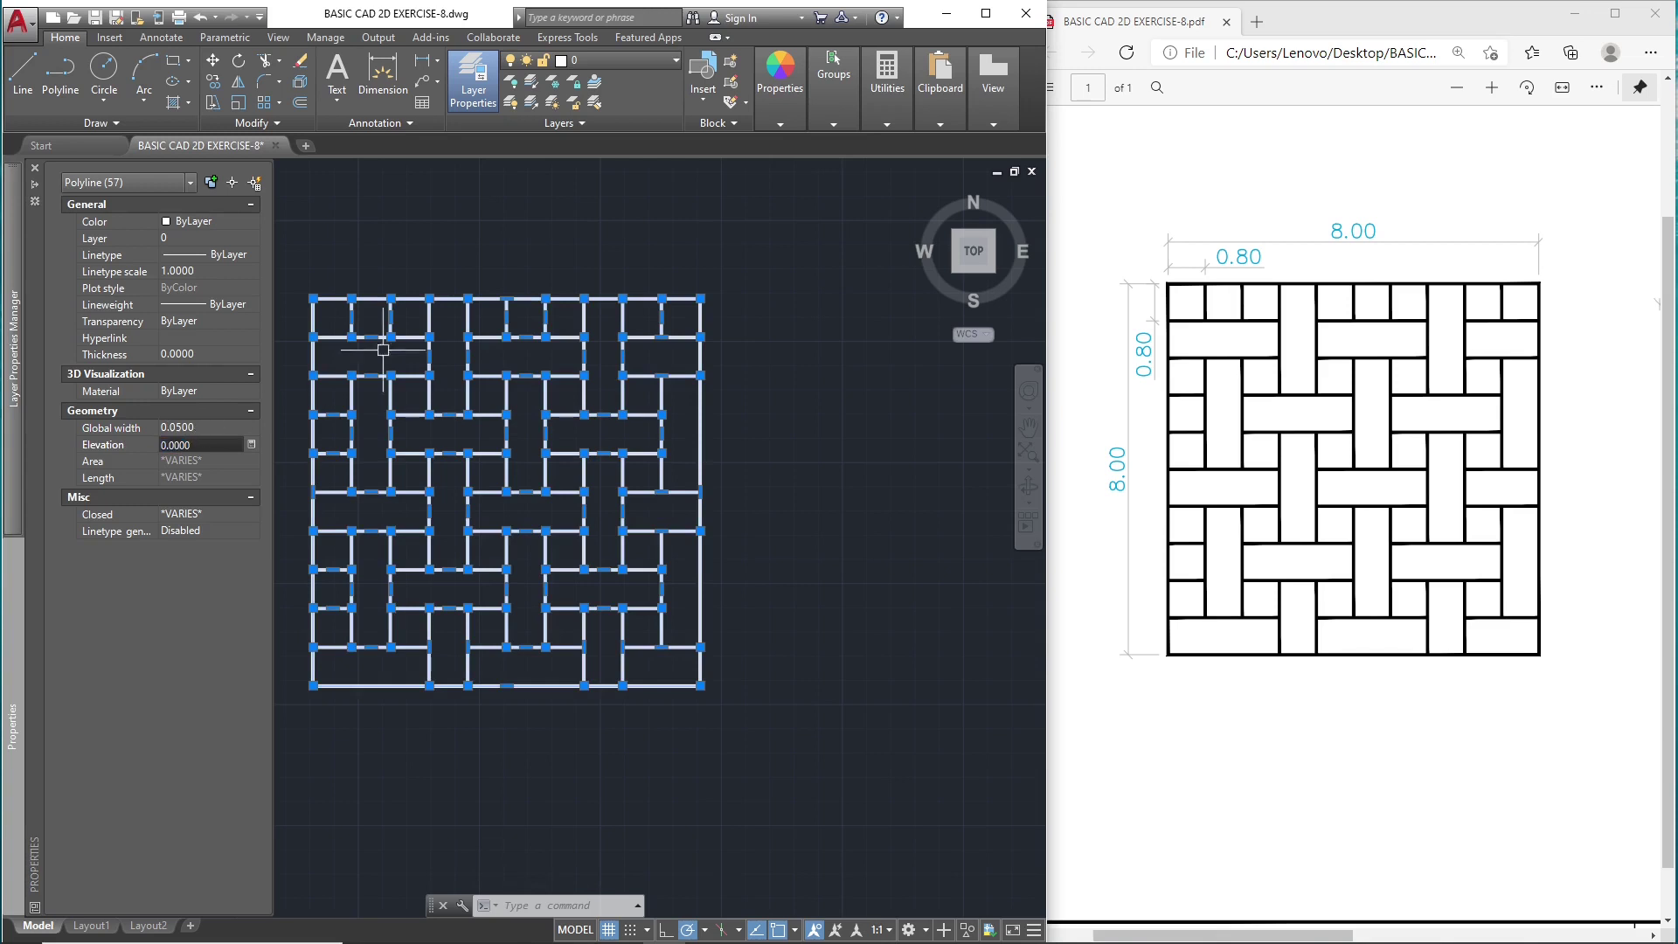
# - Assign the selected polylines of the woven pattern to the WALL layer and clear the selection
pyautogui.hotkey('ctrl', '1')
pyautogui.click(635, 58)
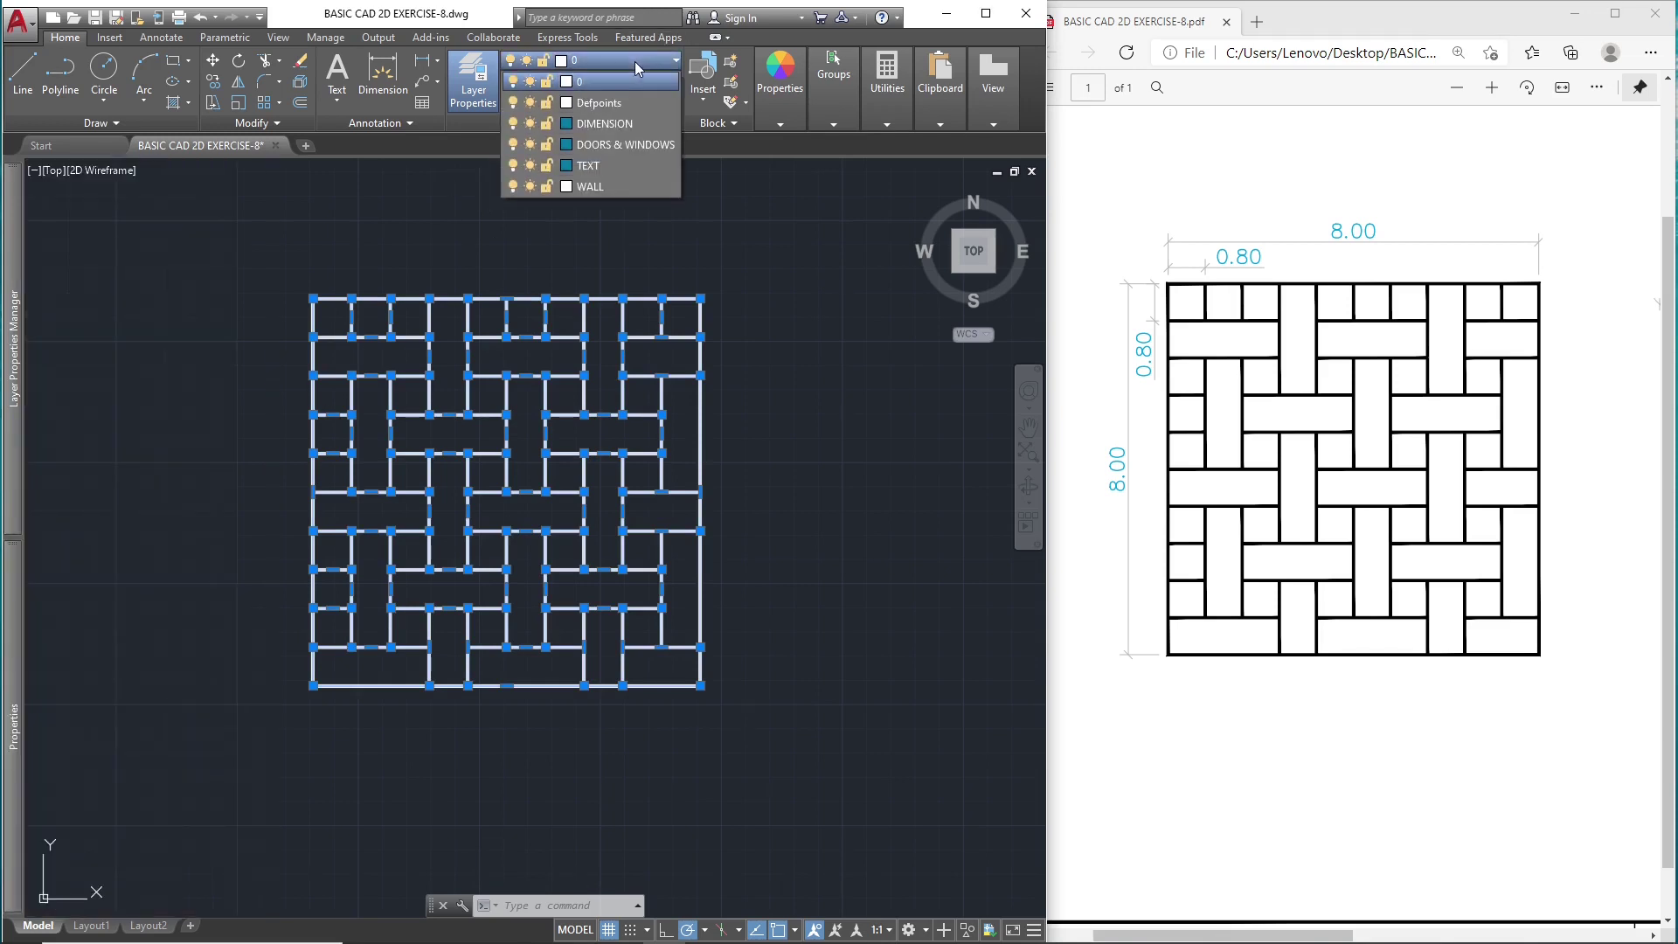
pyautogui.click(602, 185)
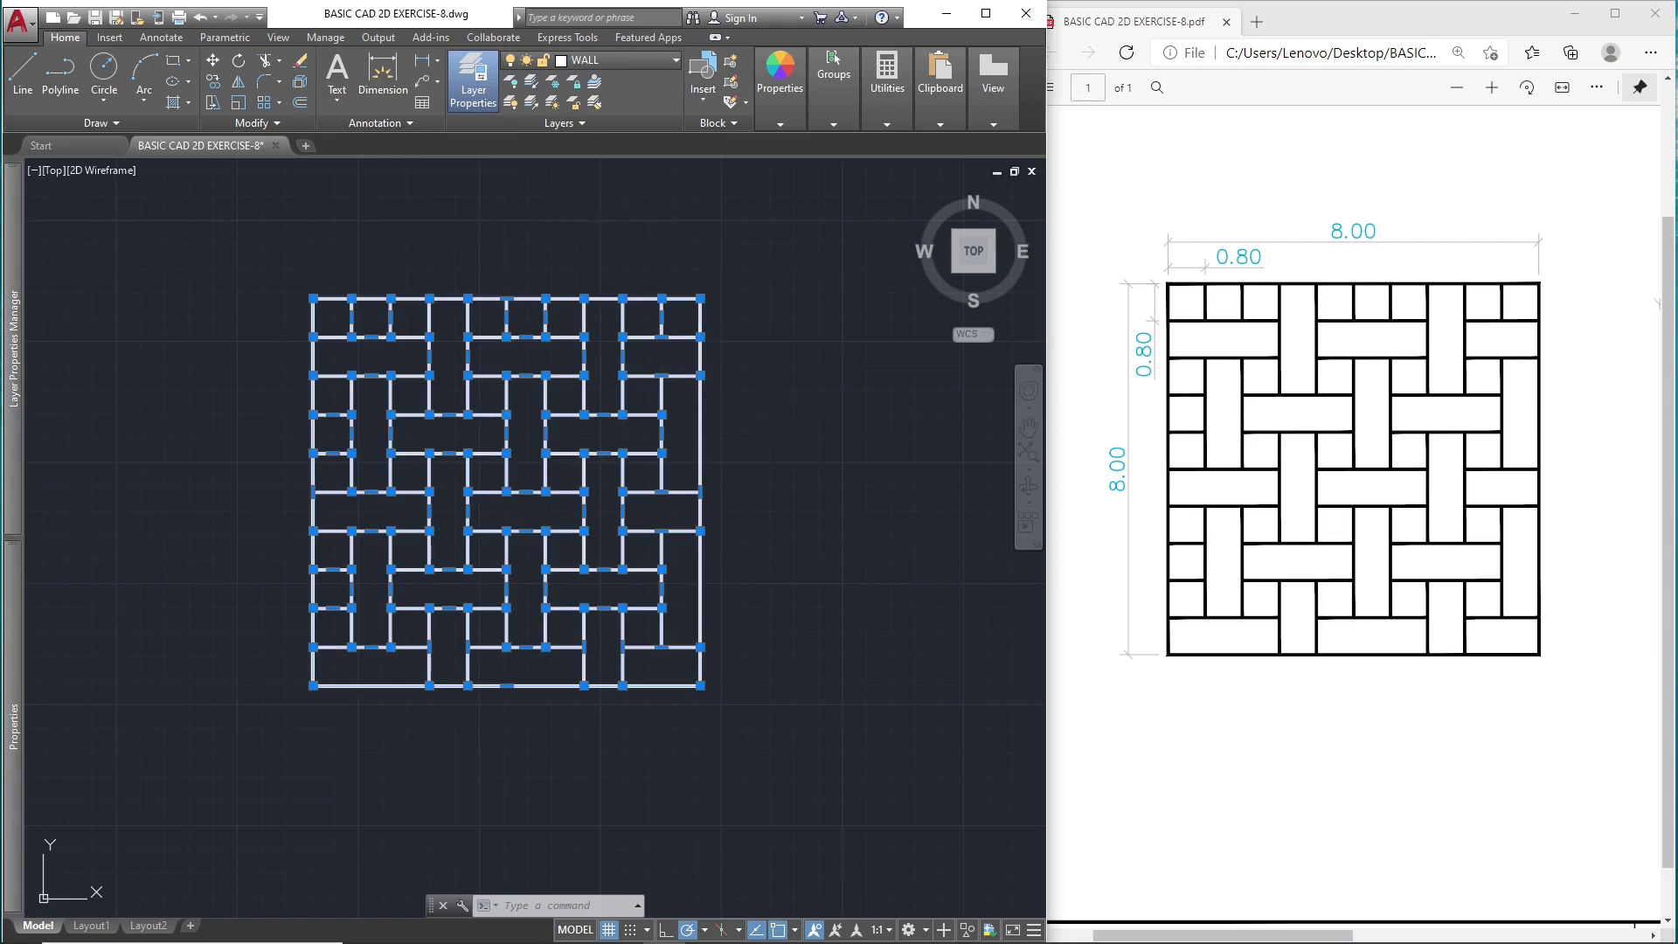
pyautogui.press('Escape')
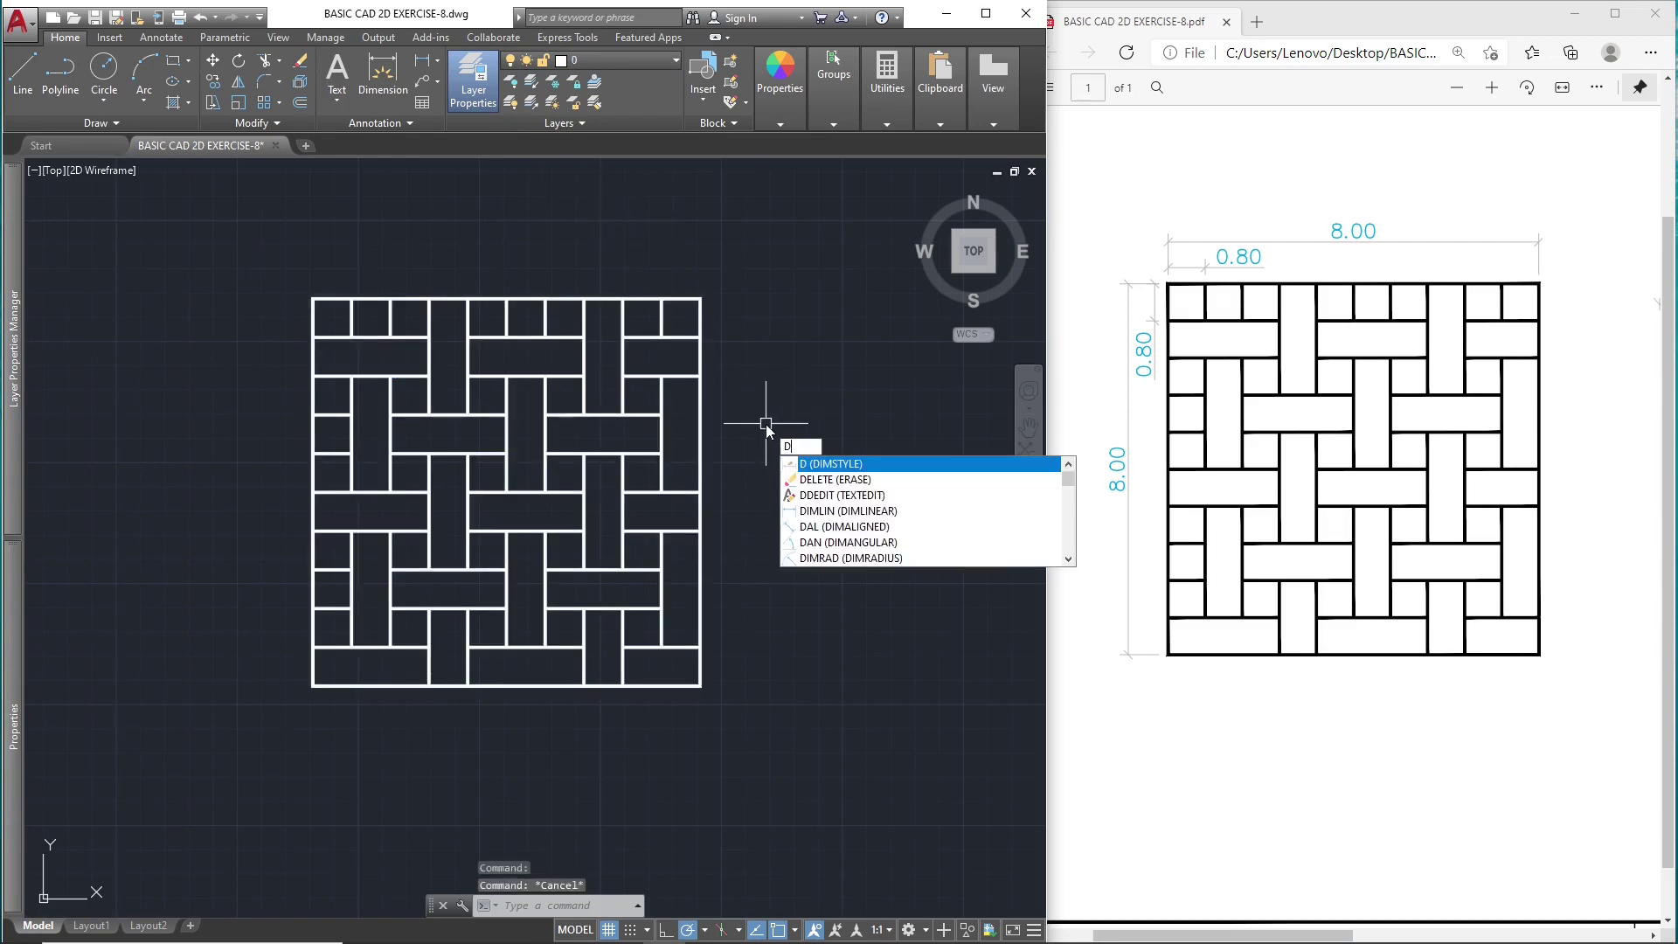
pyautogui.write('LO')
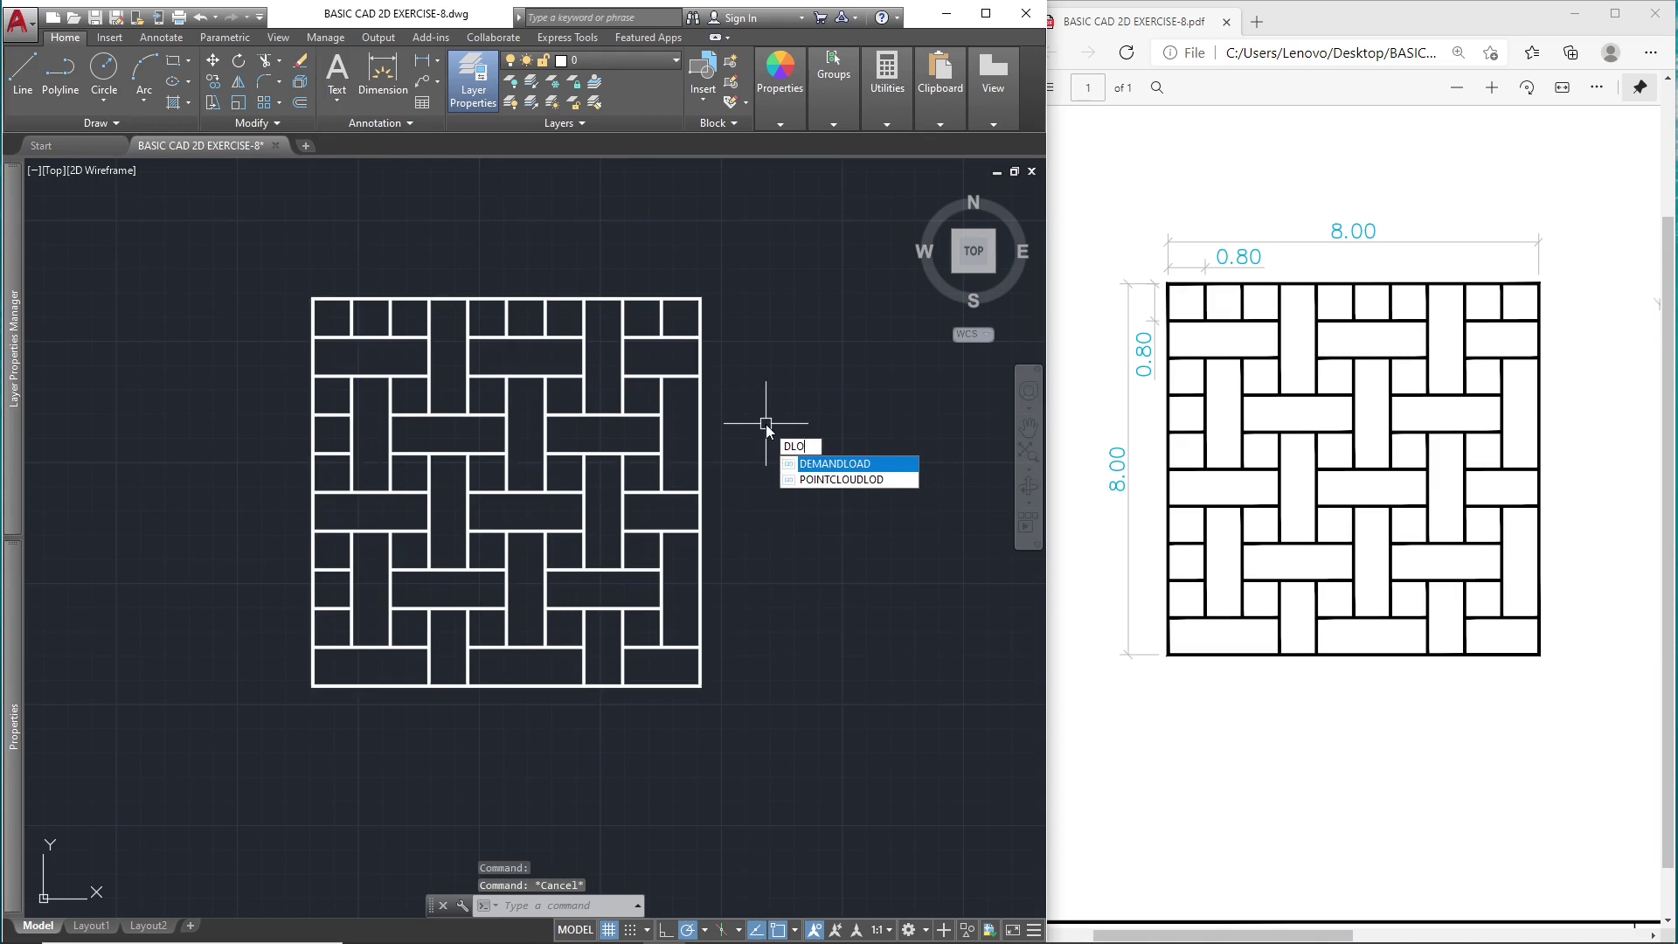
pyautogui.press('BackSpace')
pyautogui.write('I')
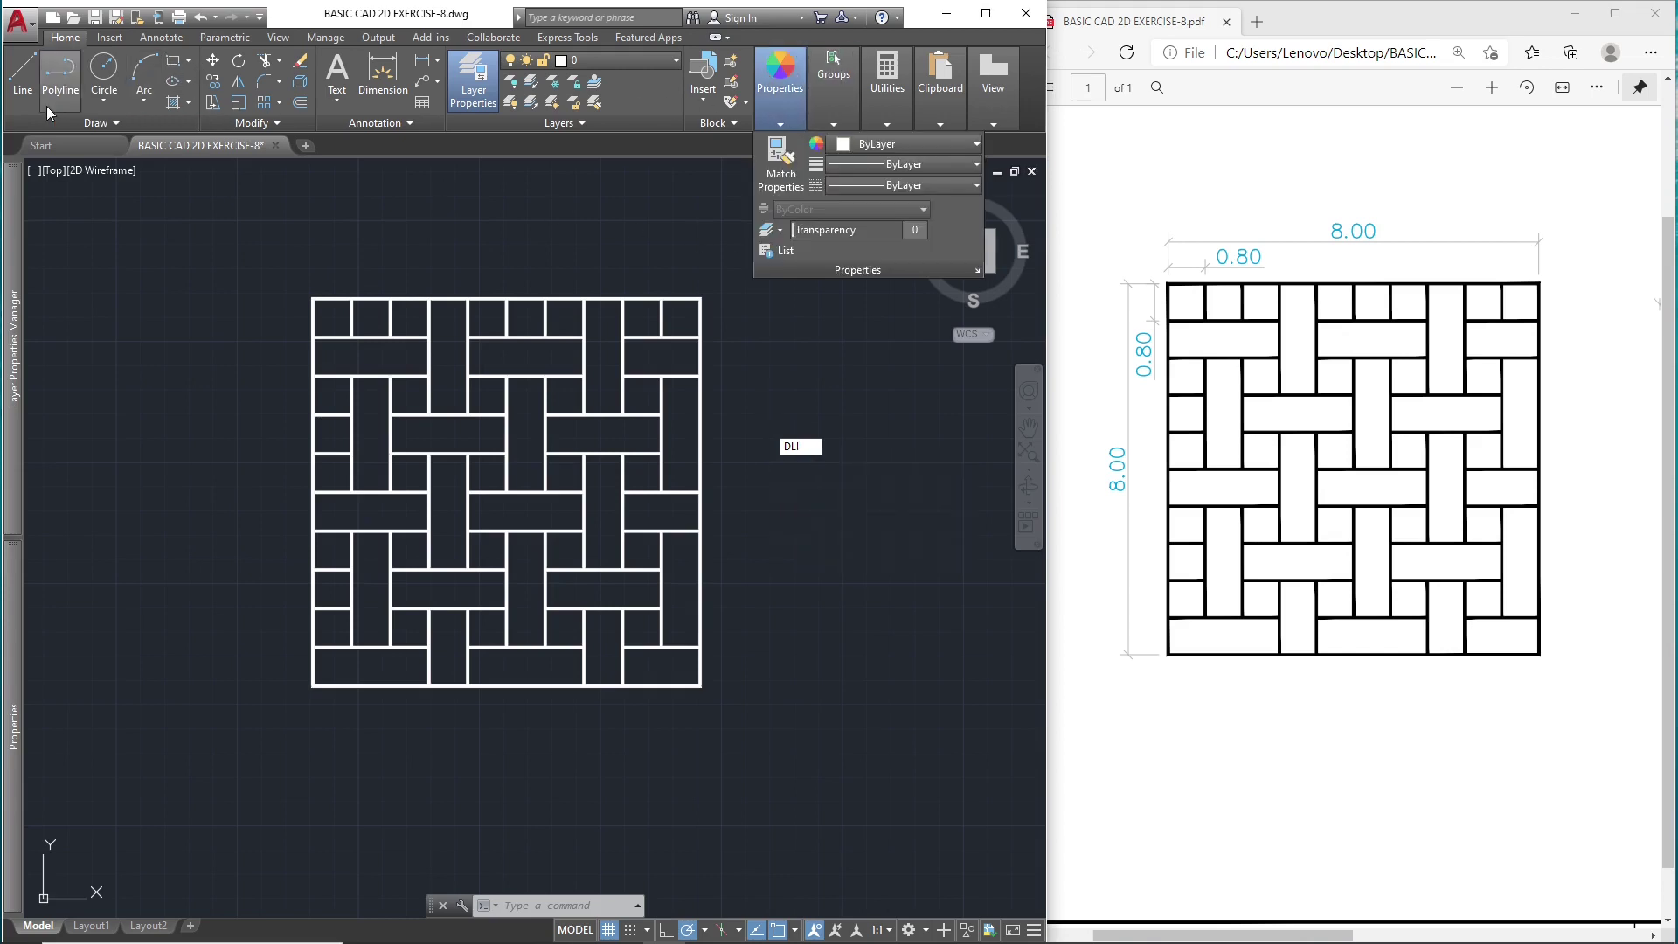
pyautogui.press('Escape')
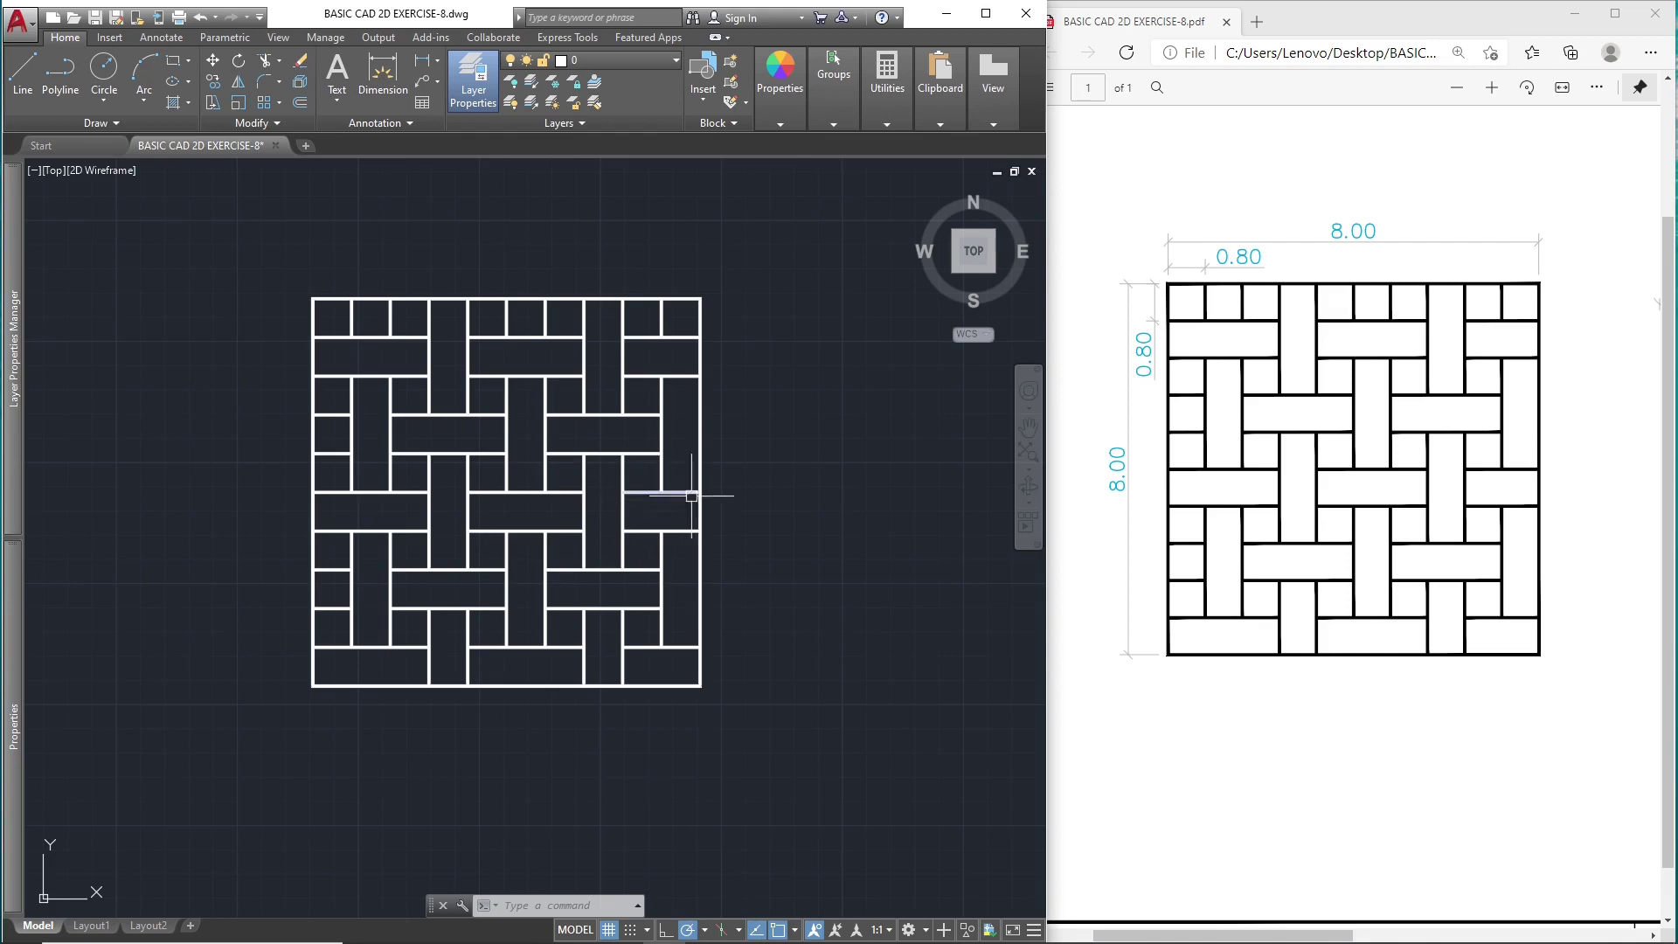
# - Add linear dimensions for the square's overall width above its upper edge and its overall height beside its left edge
pyautogui.moveTo(673, 394); pyautogui.dragTo(673, 410, button='middle')
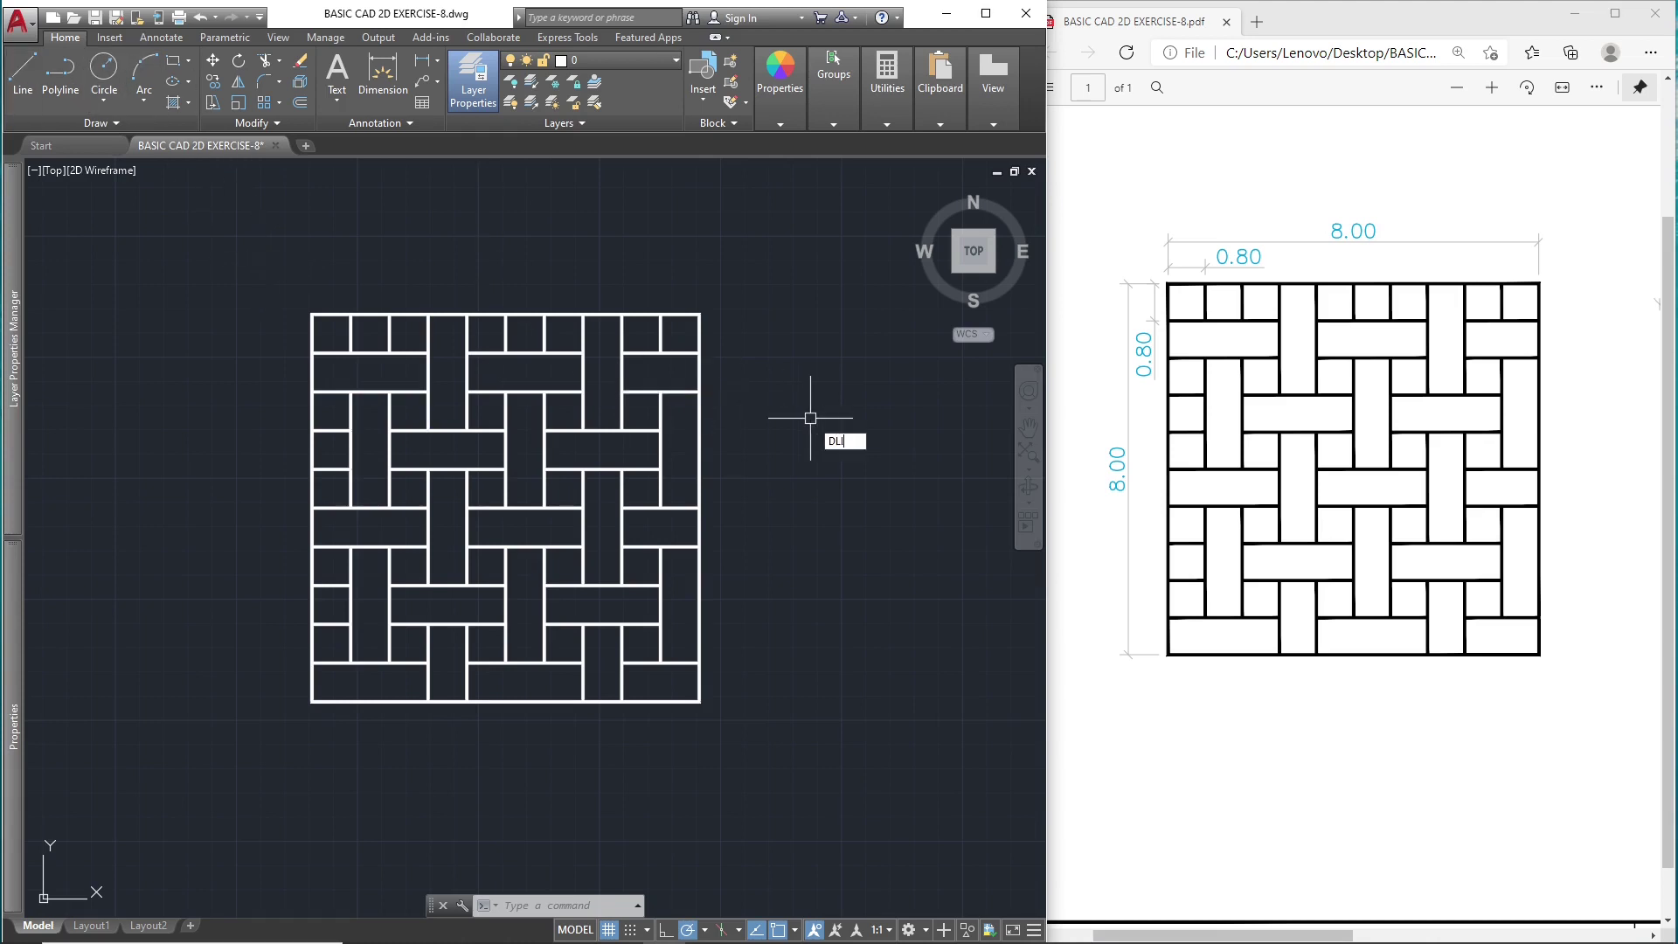
pyautogui.press('Return')
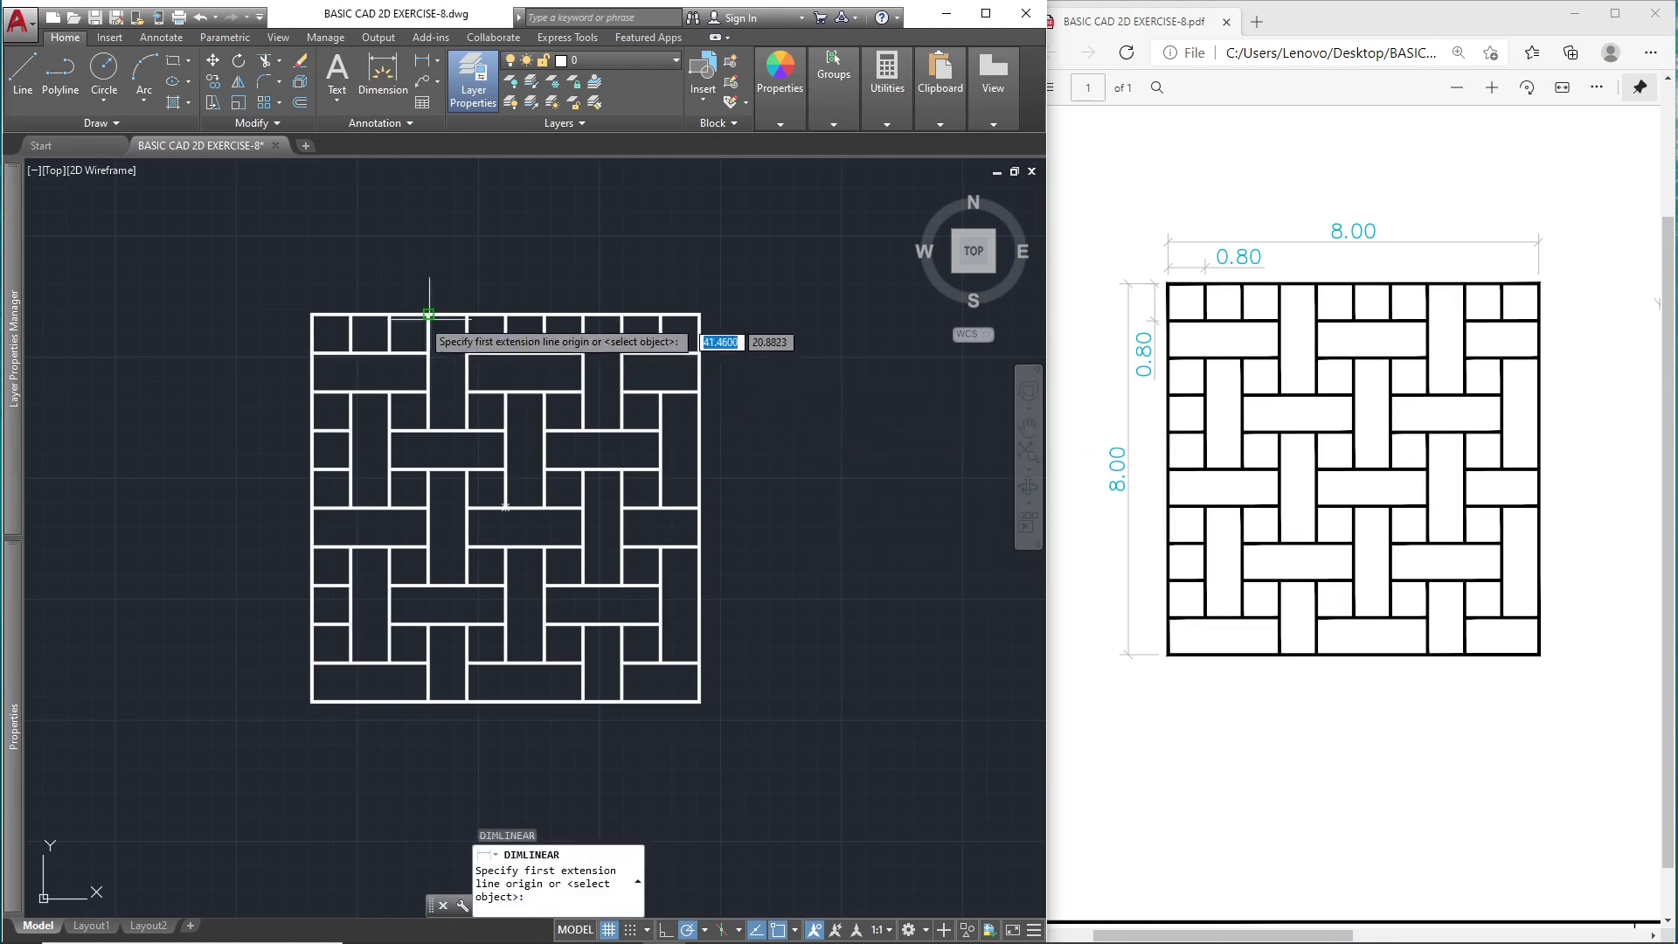
pyautogui.click(312, 315)
pyautogui.click(699, 315)
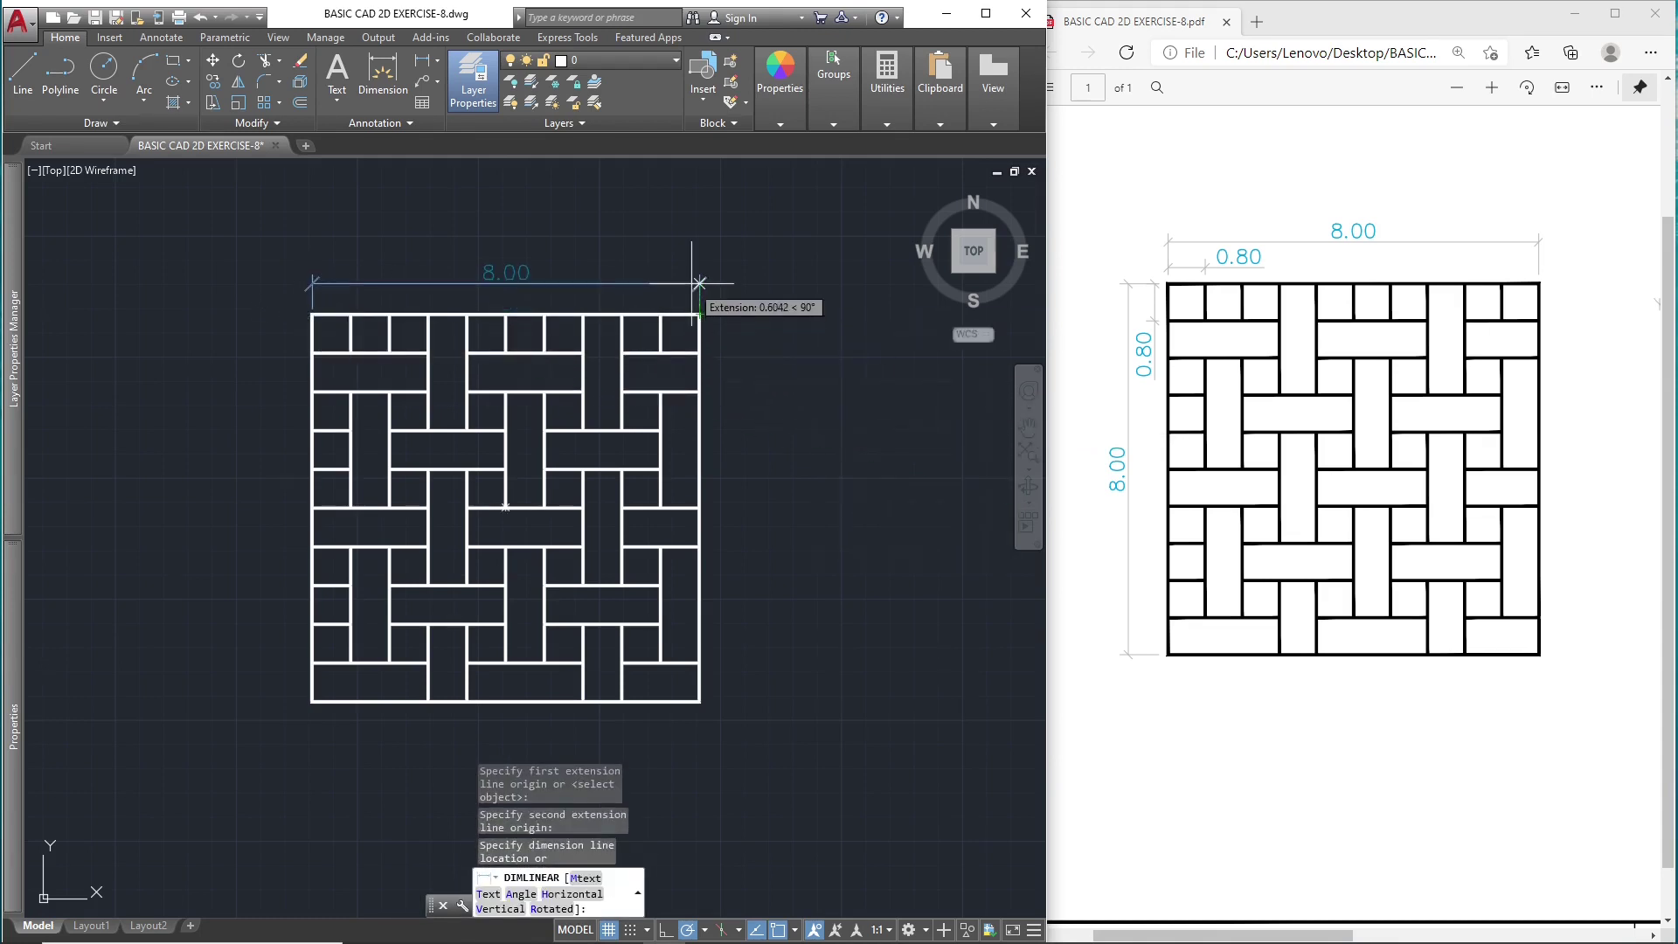
pyautogui.click(699, 266)
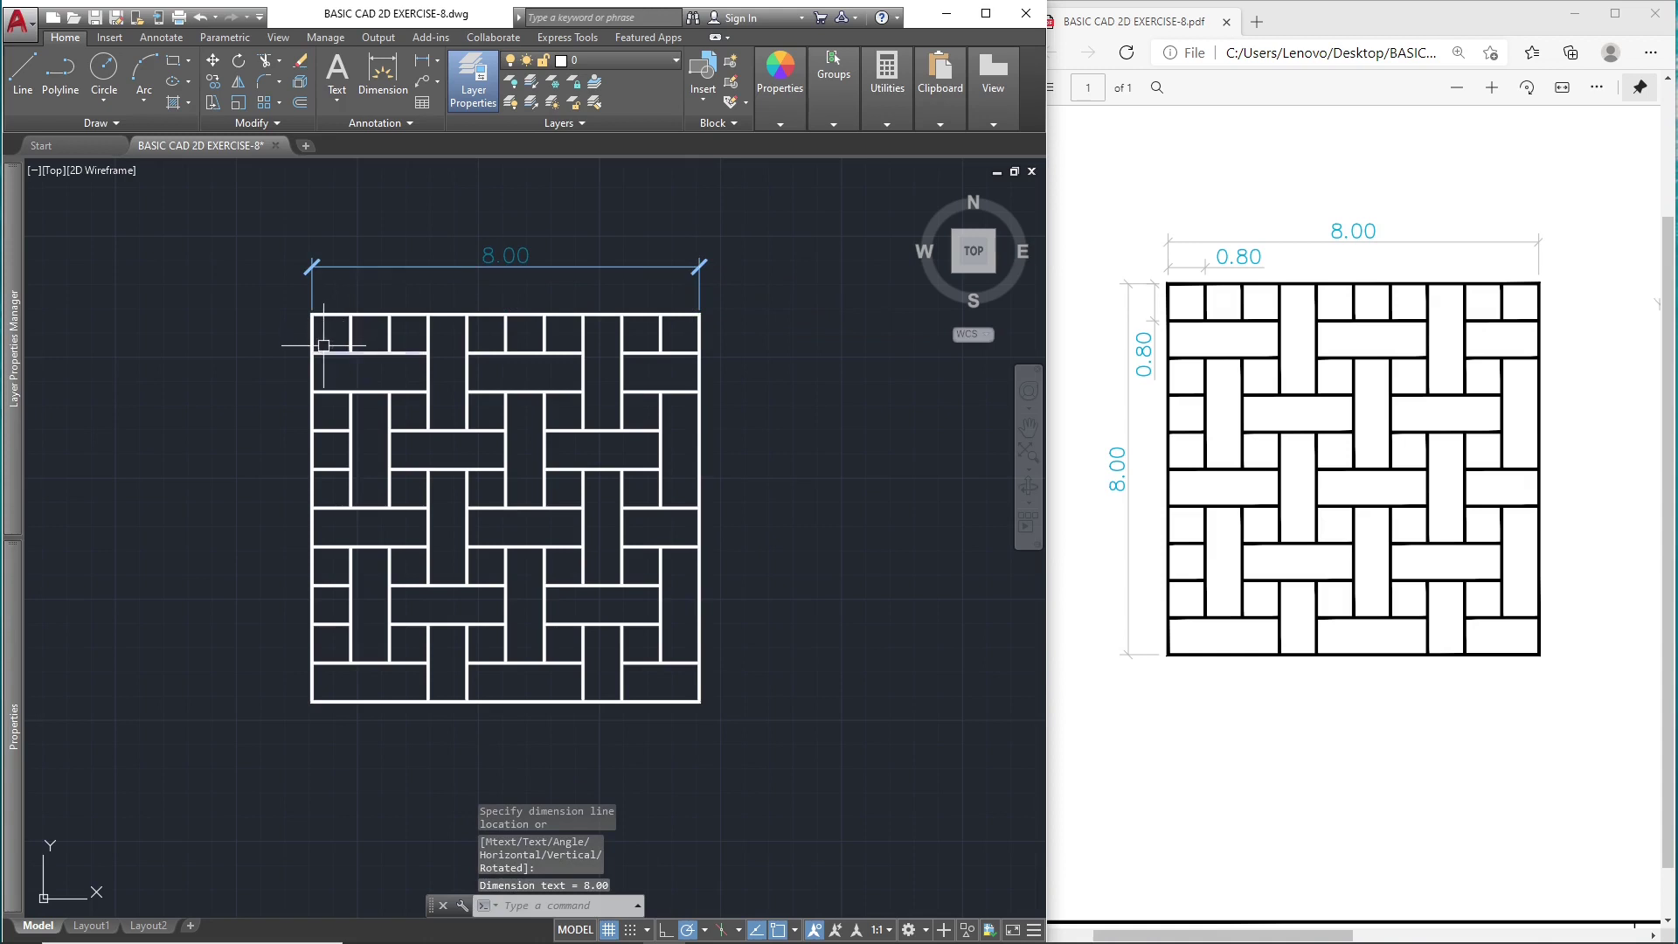
pyautogui.press('Return')
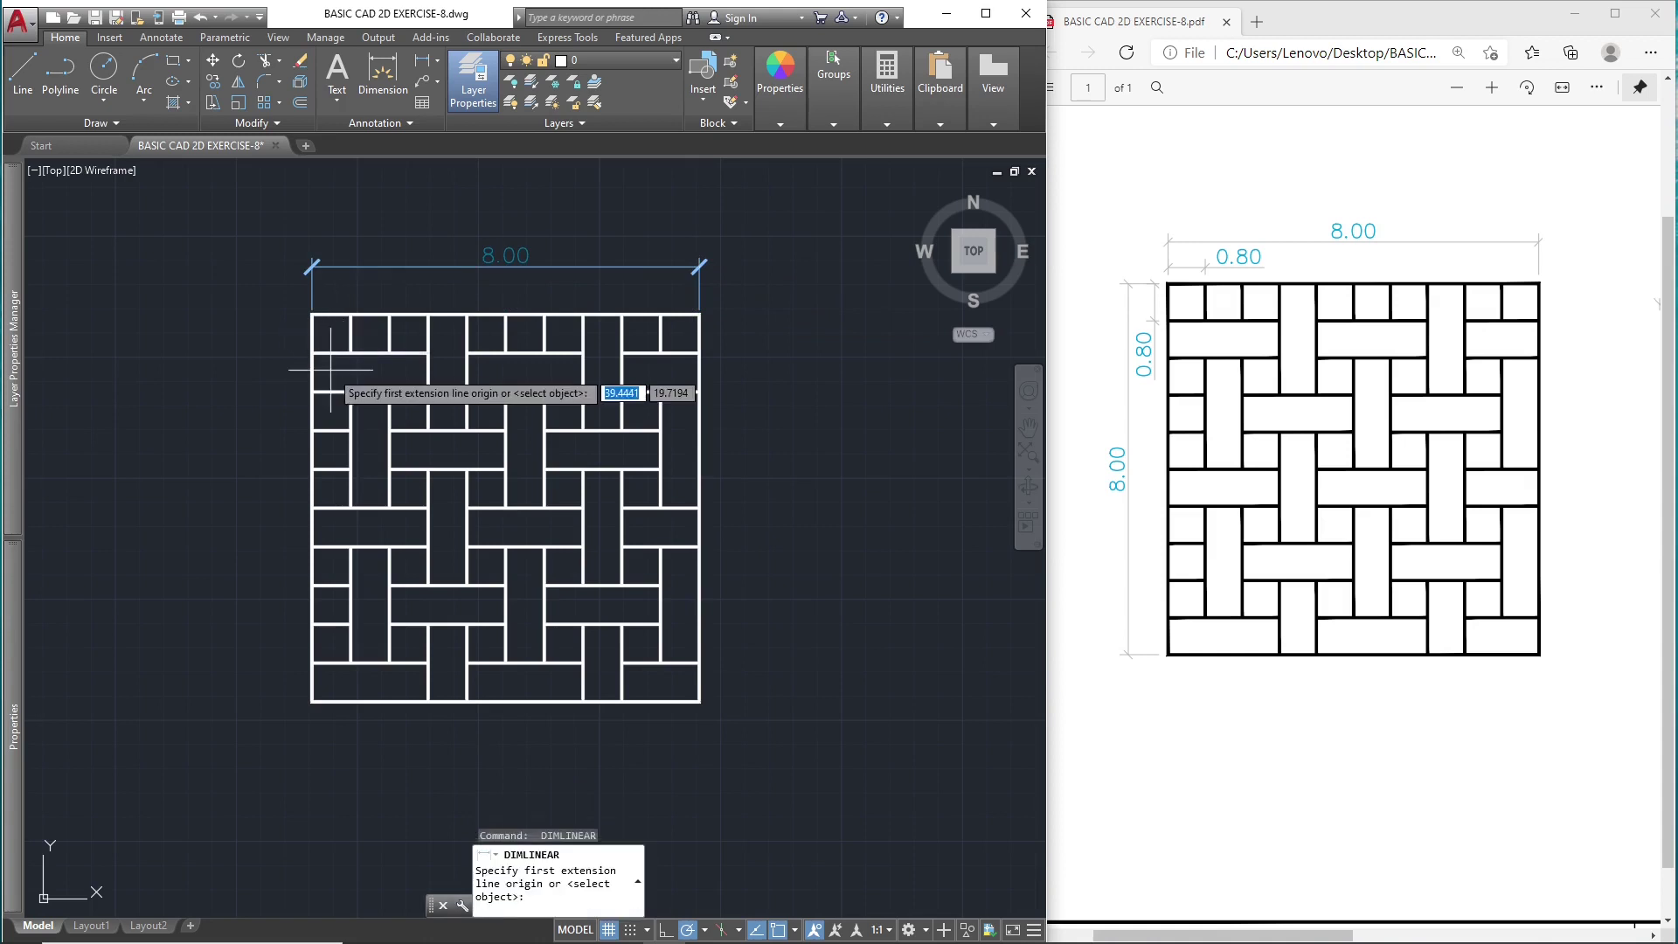
pyautogui.click(312, 700)
pyautogui.click(312, 314)
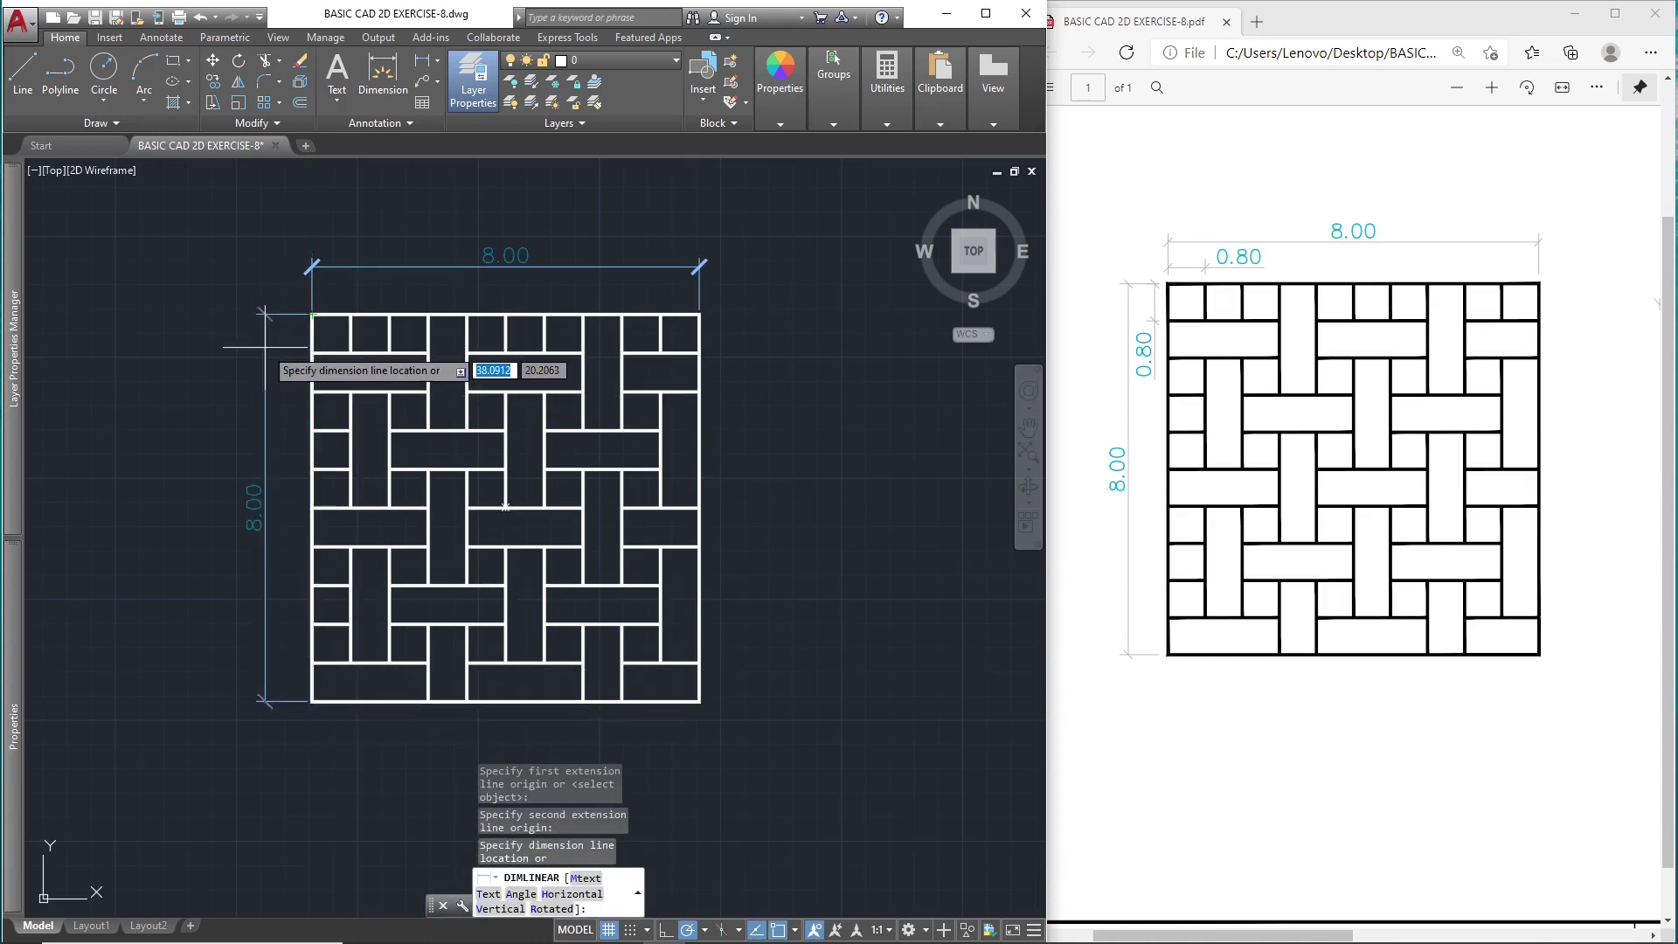
pyautogui.click(268, 347)
# - Add linear dimensions for the height and width of the upper-left cell, placed between the square and the overall dimensions
pyautogui.press('Return')
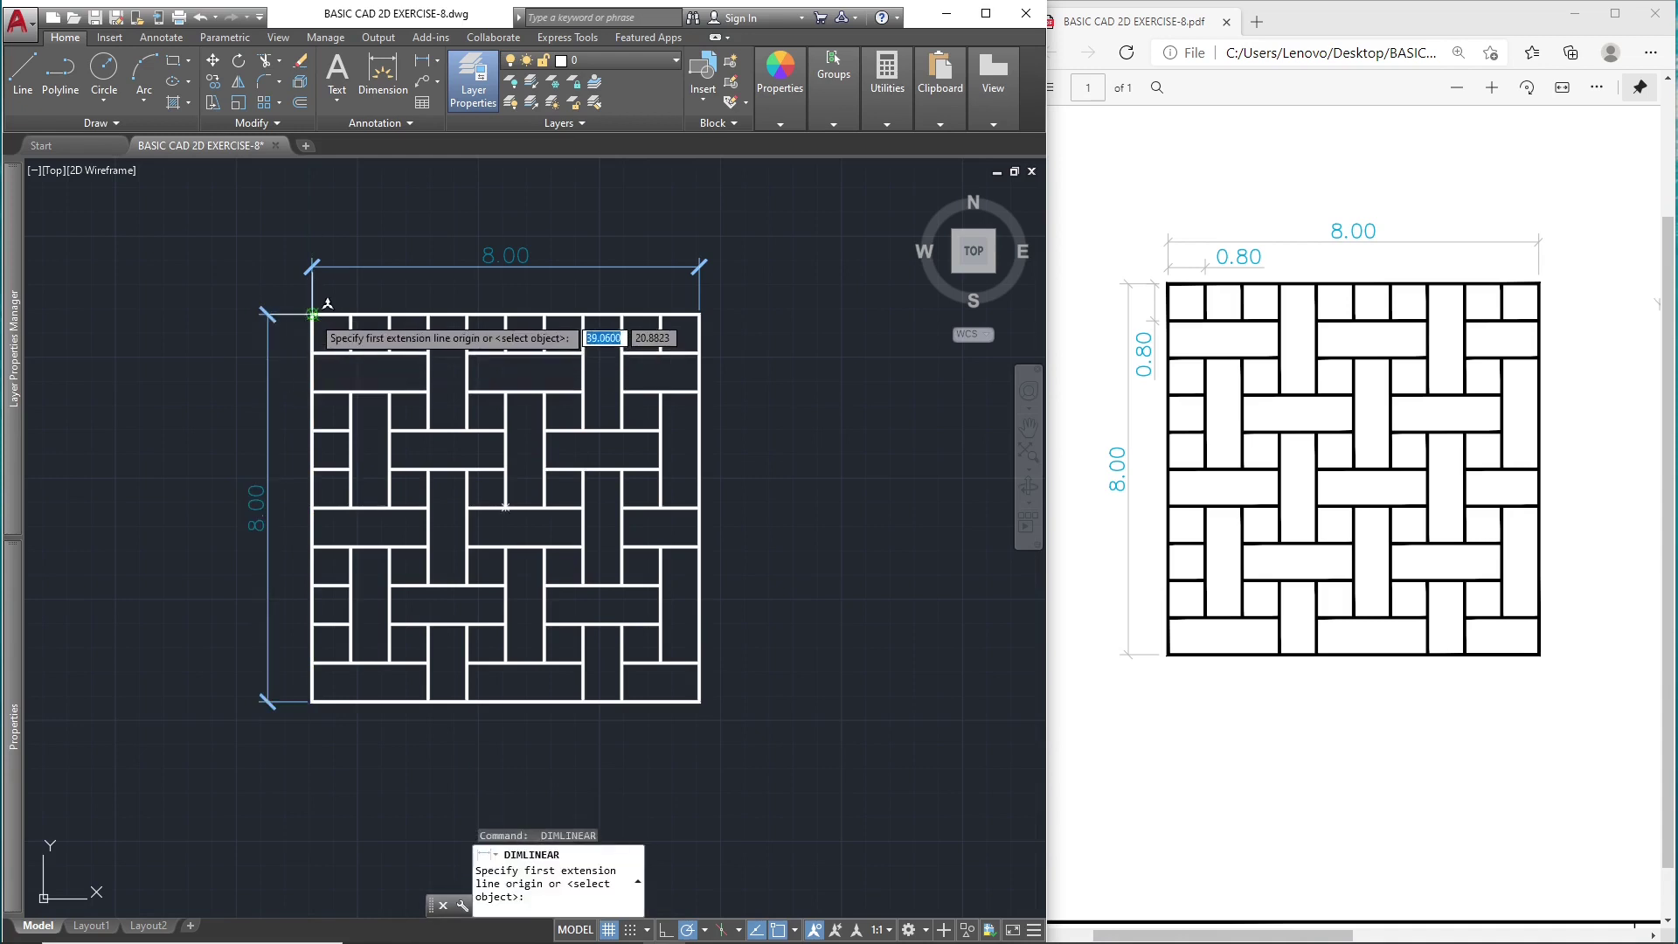
pyautogui.click(312, 315)
pyautogui.click(312, 352)
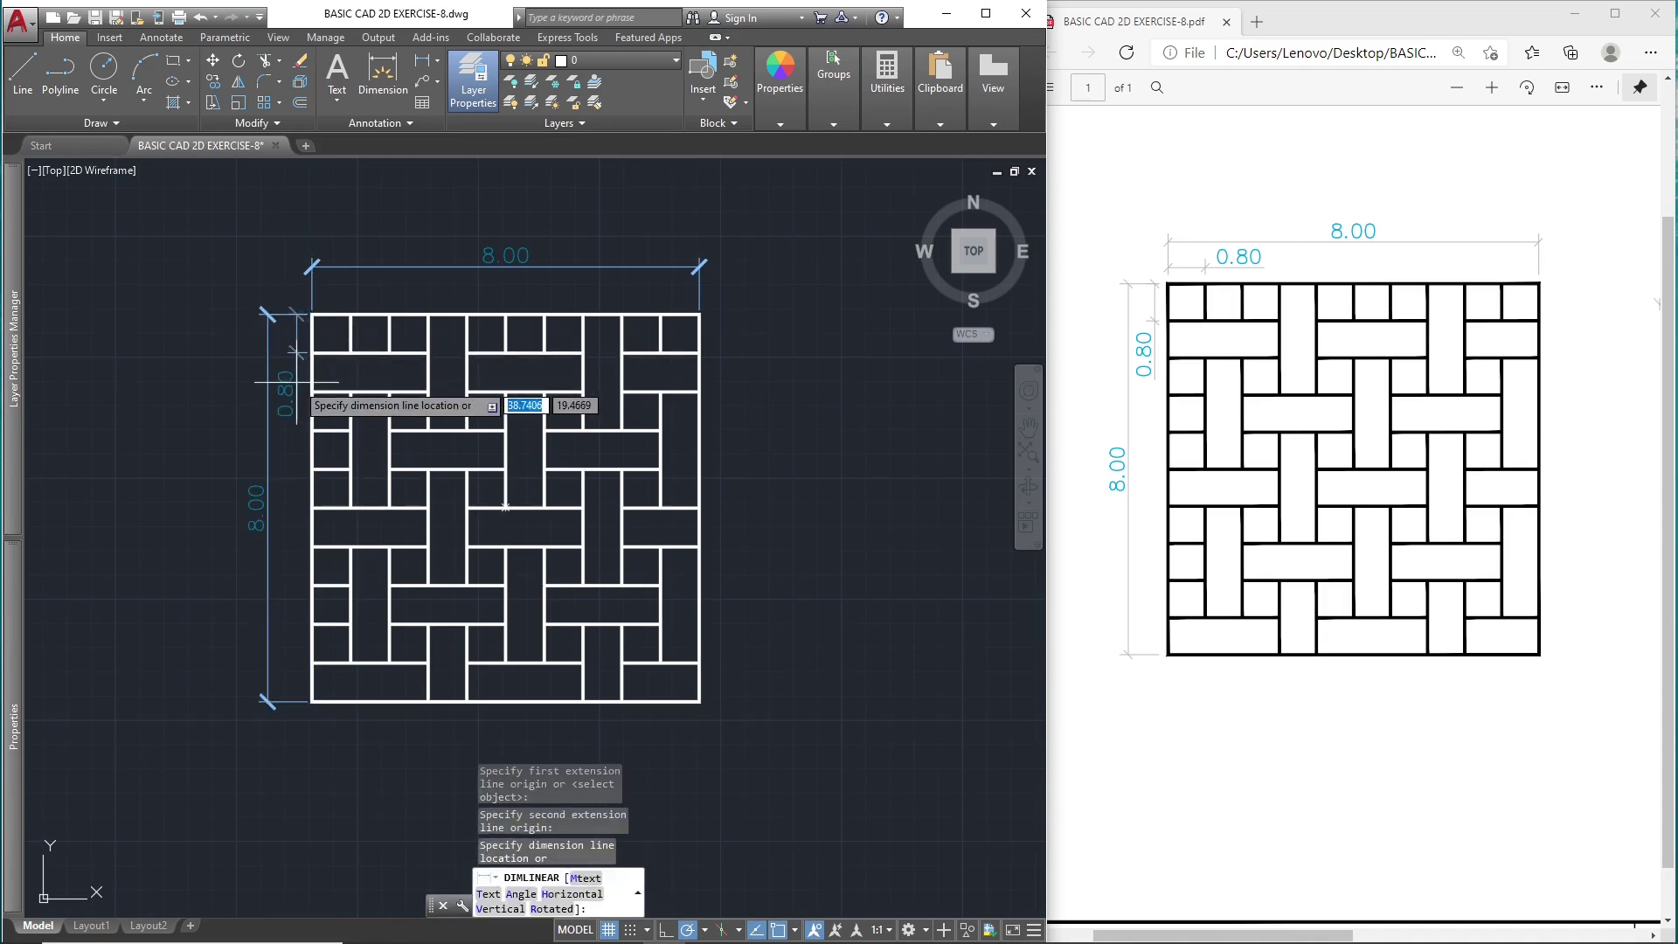
pyautogui.click(298, 382)
pyautogui.press('Return')
pyautogui.click(312, 315)
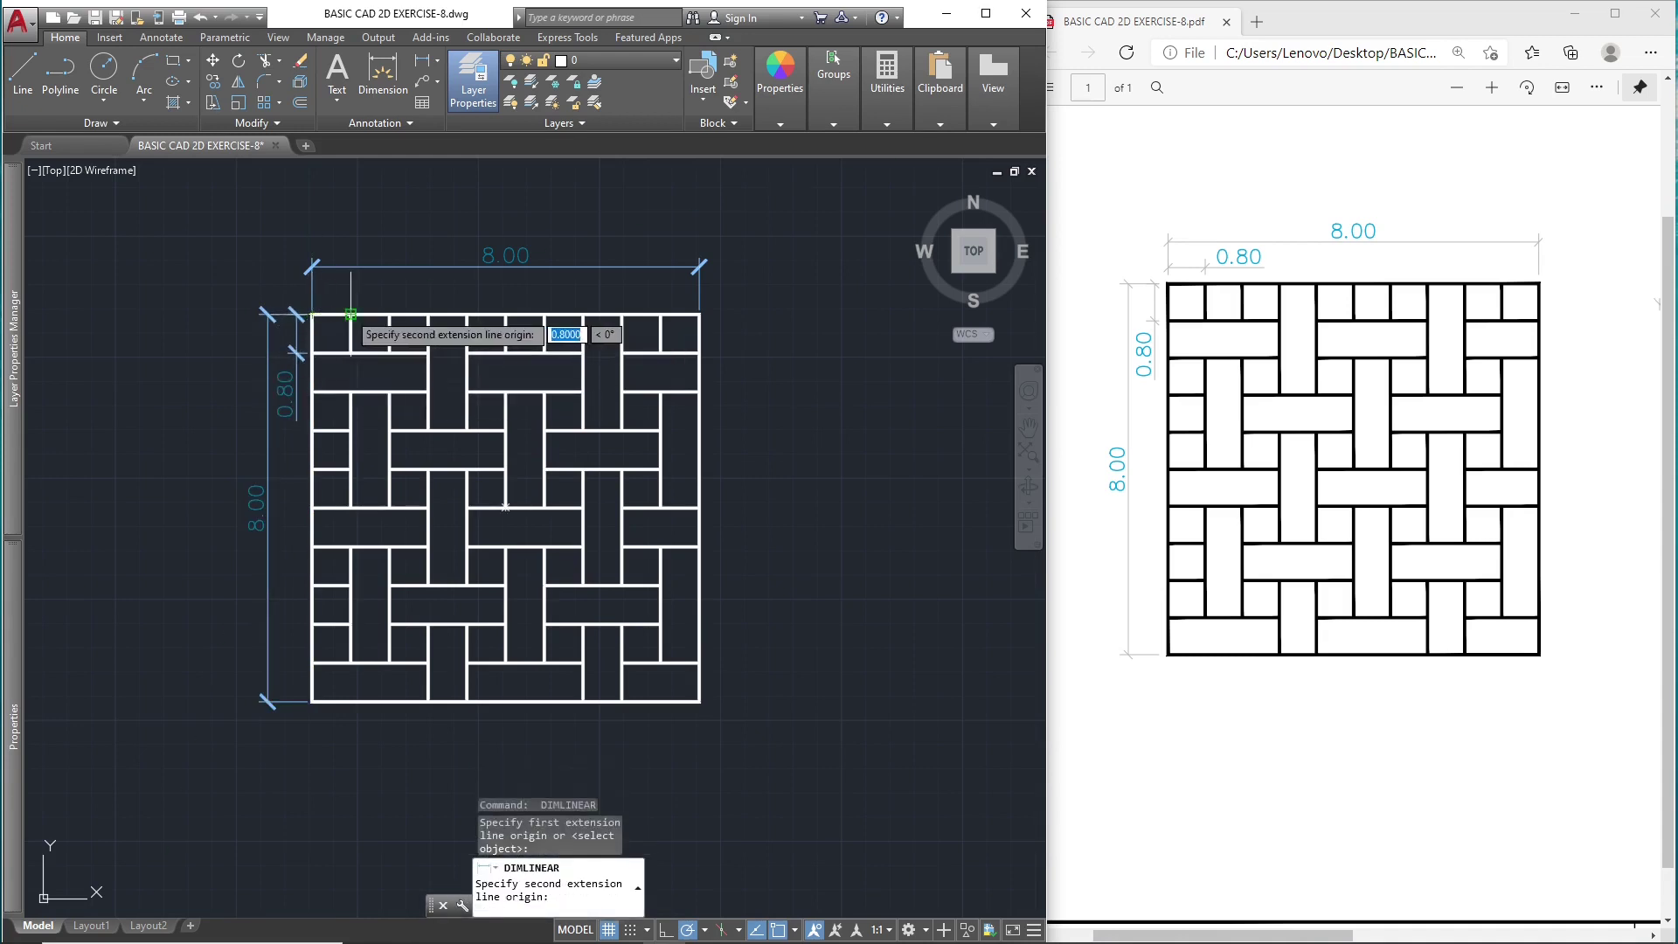
pyautogui.click(350, 315)
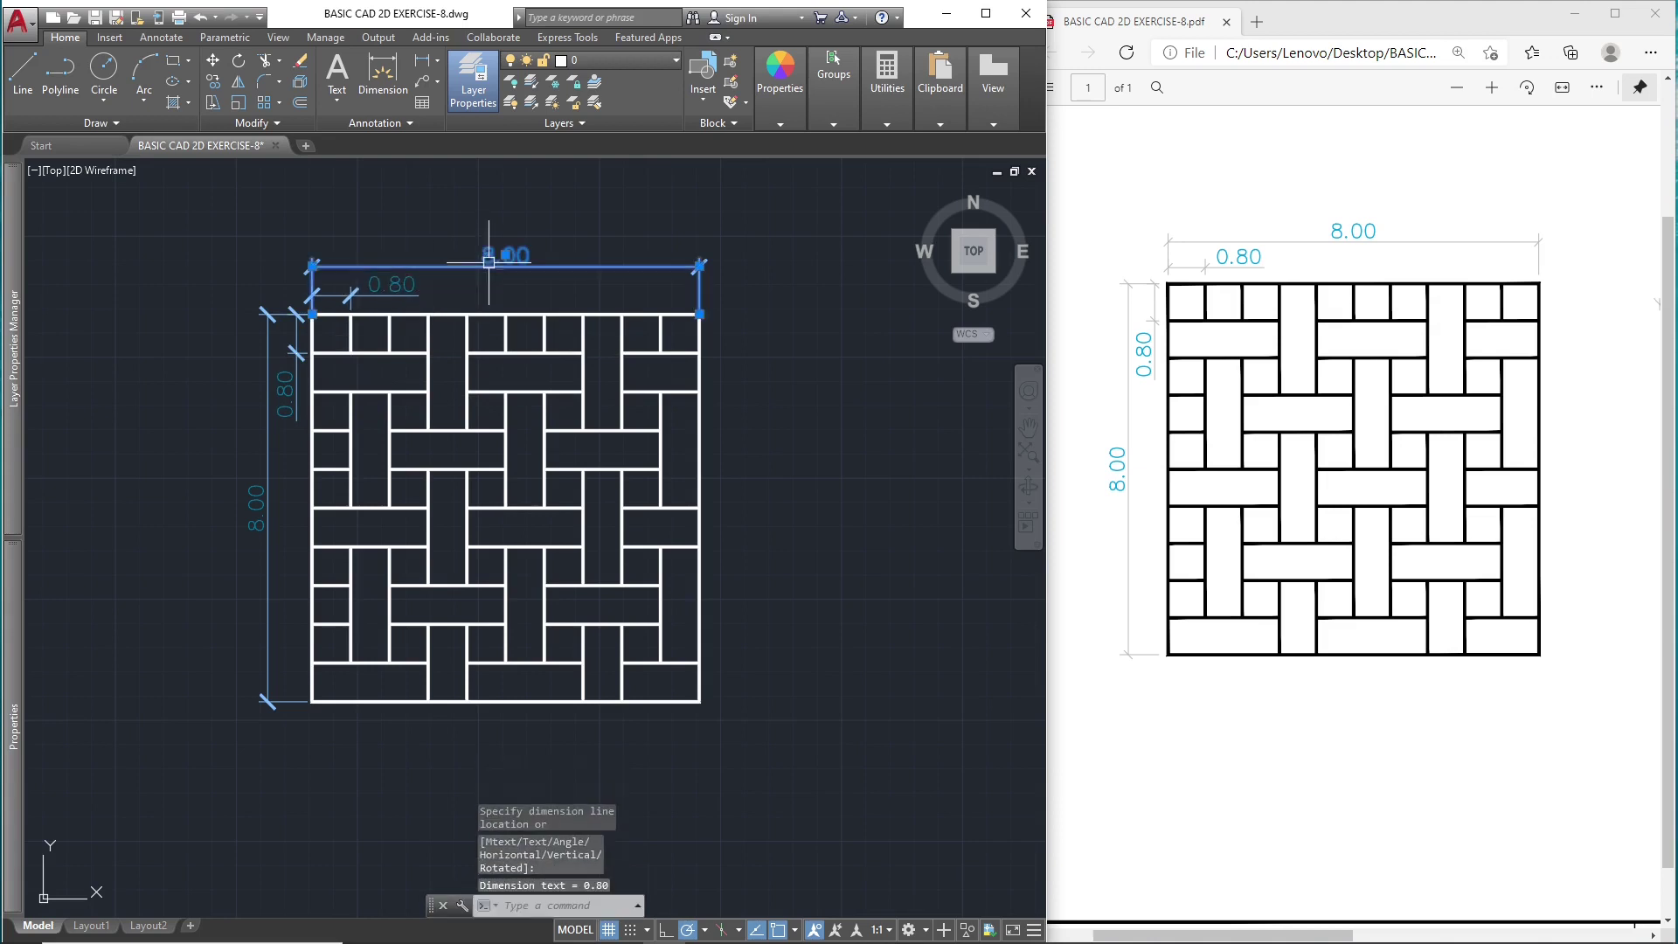
# - Select all dimensions similar to the overall width dimension, assign them to the DIMENSION layer, and clear the selection
pyautogui.rightClick(491, 264)
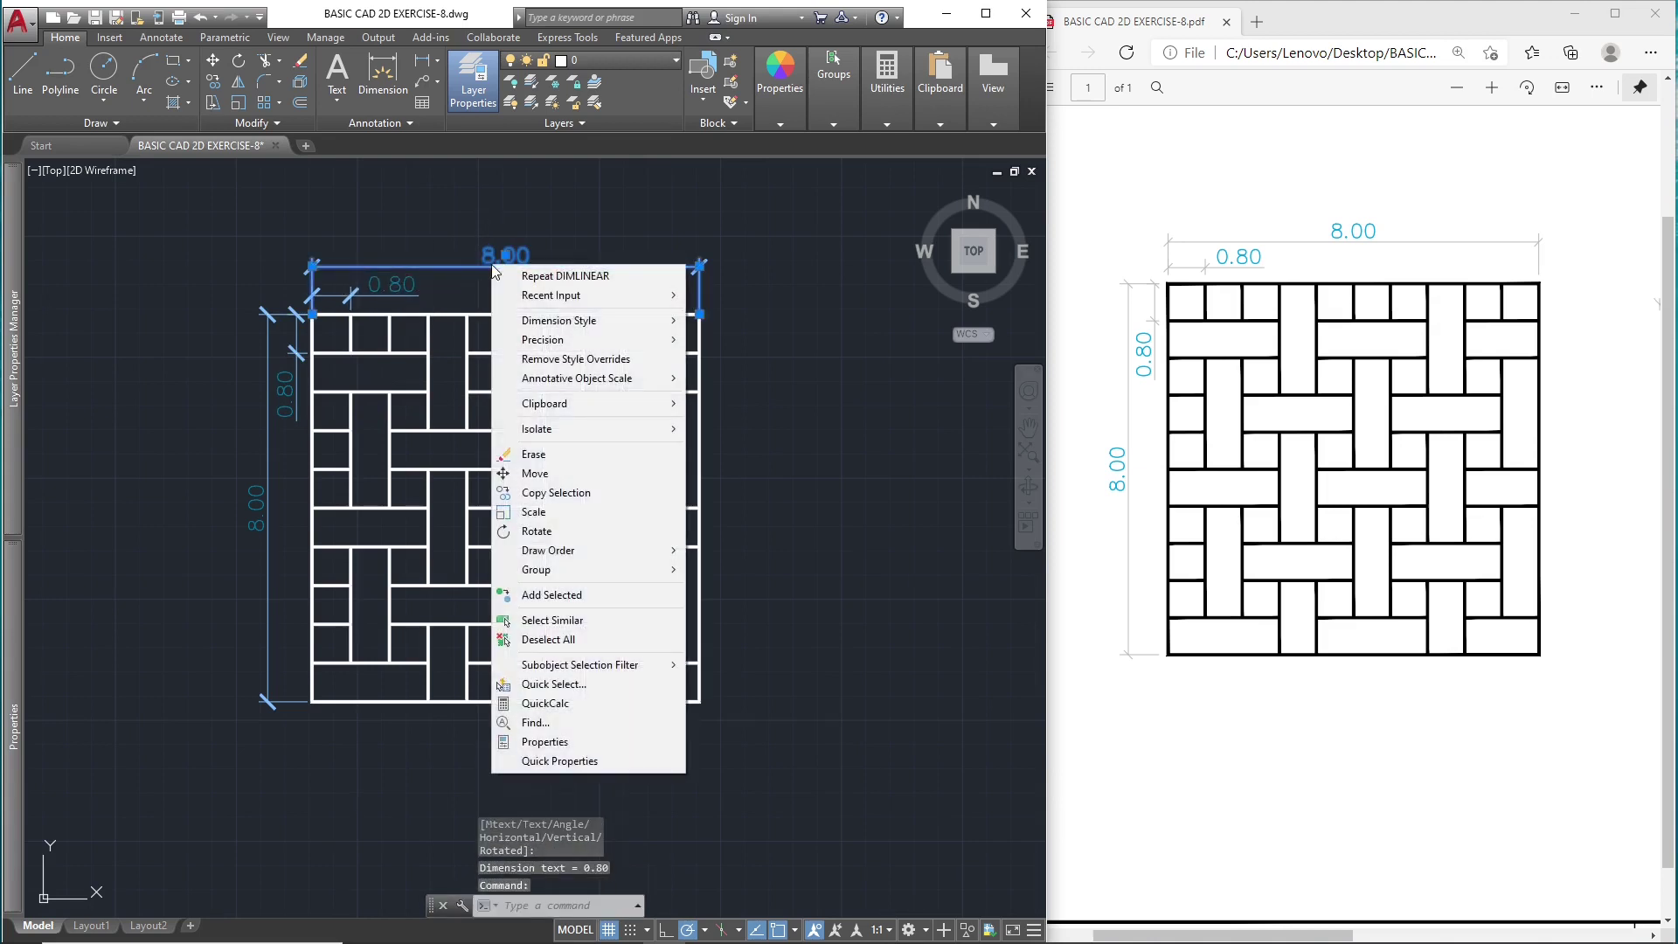
pyautogui.click(603, 620)
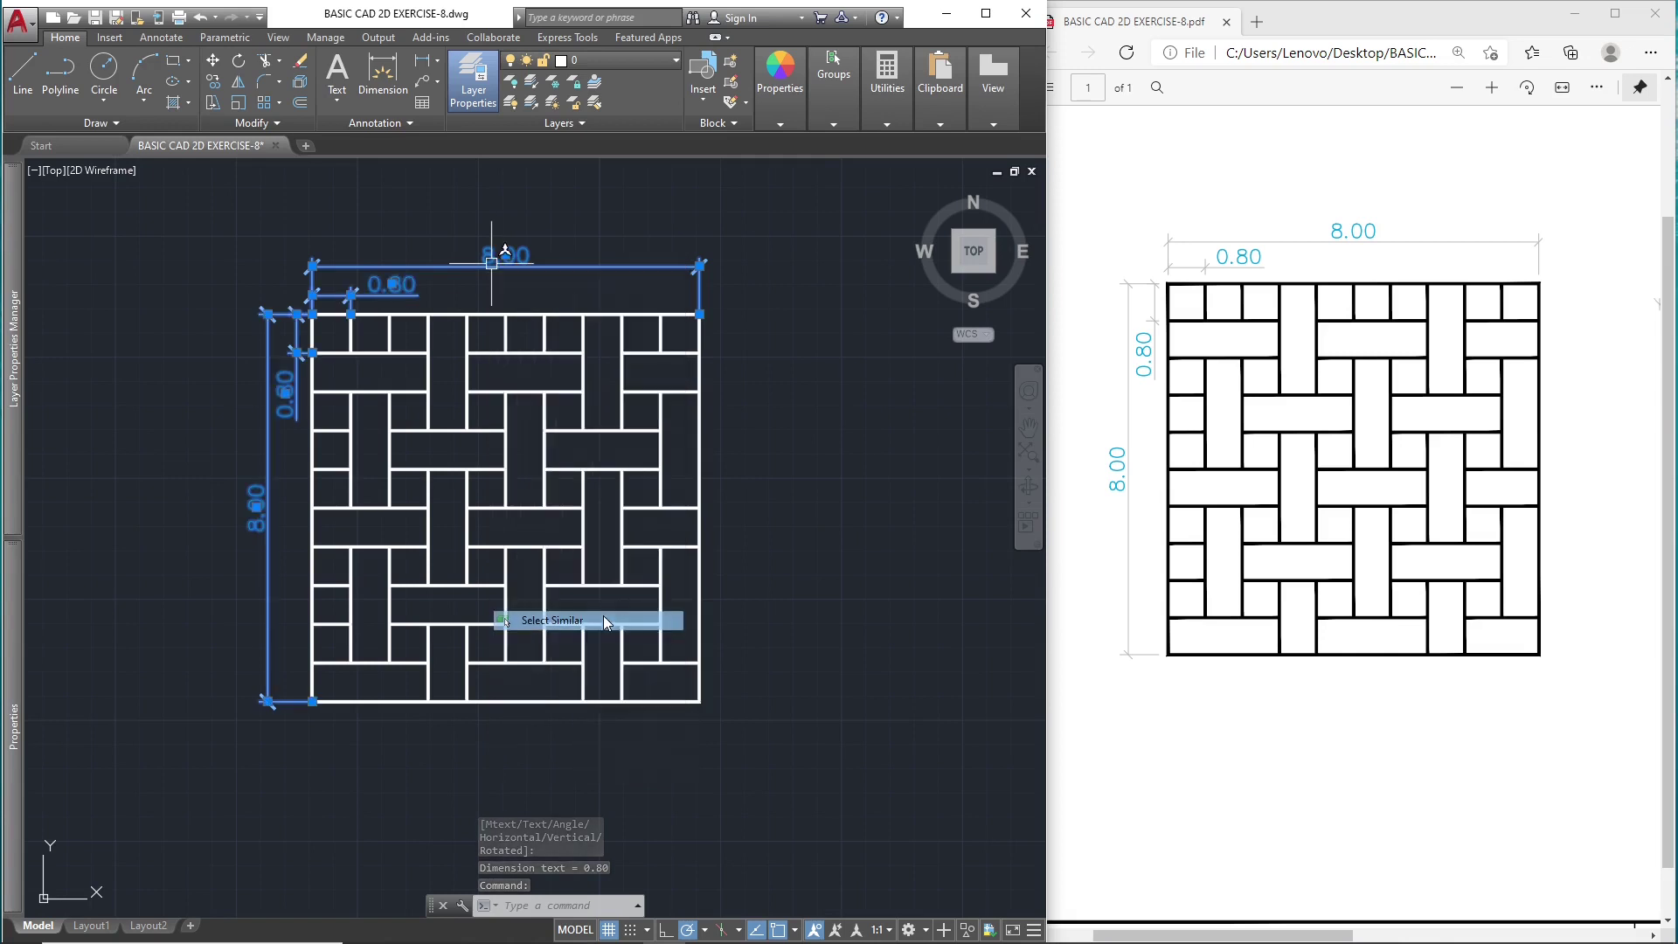
pyautogui.click(605, 64)
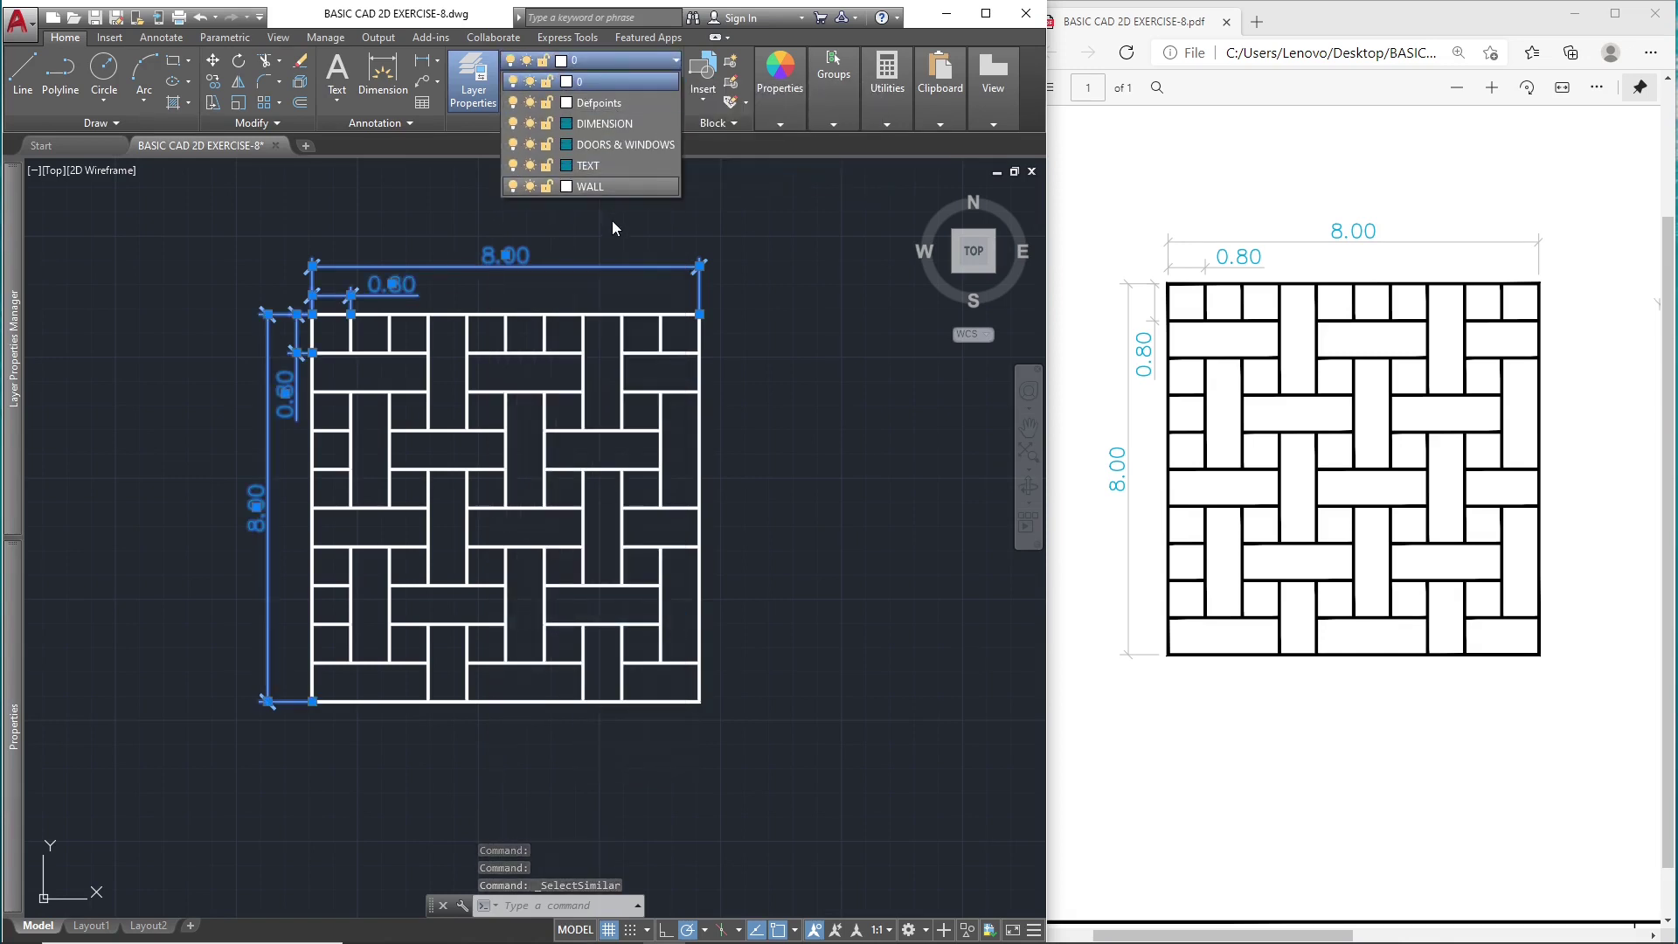
pyautogui.click(611, 124)
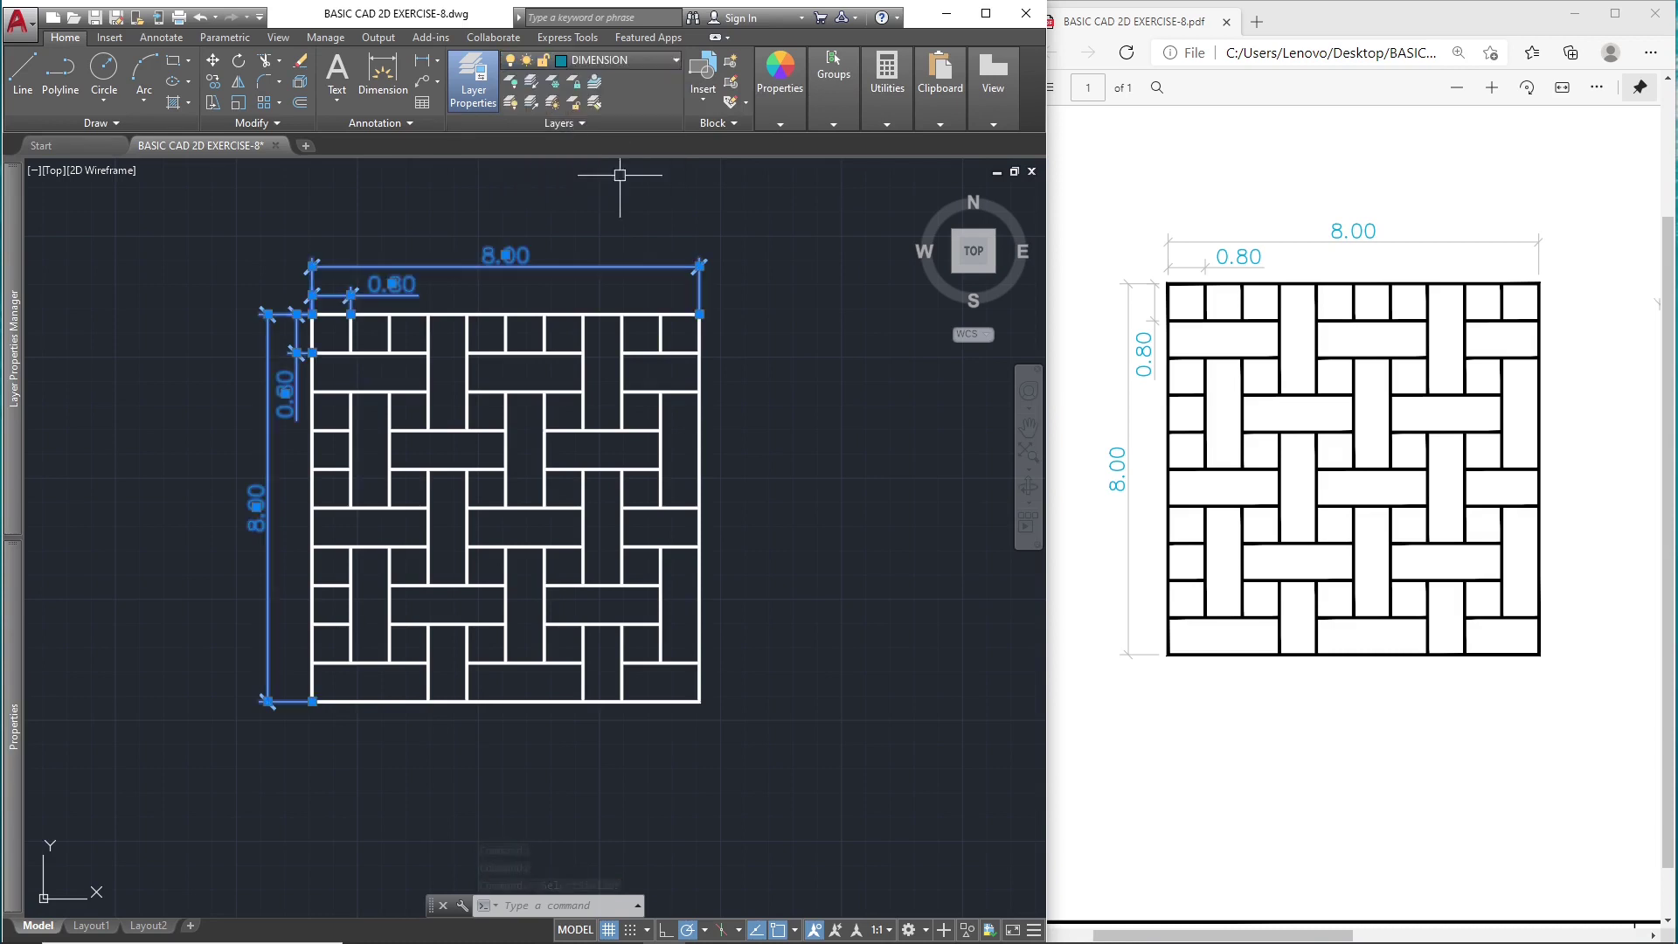
pyautogui.press('Escape')
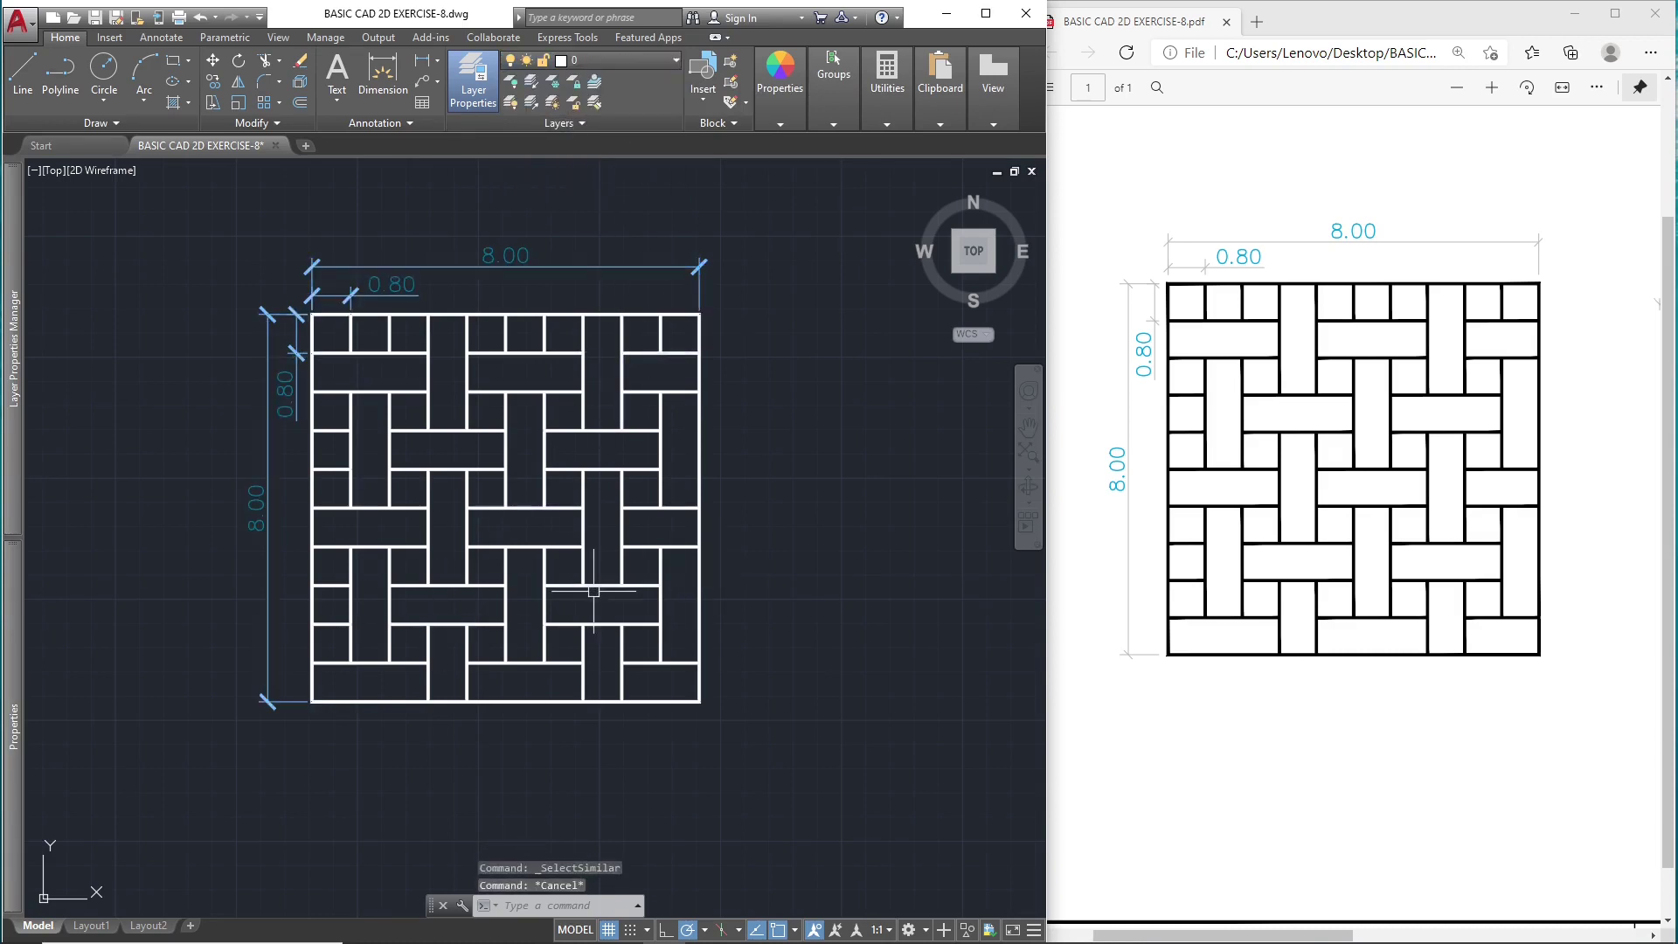
# - Turn off the grid display in the drawing area
pyautogui.moveTo(767, 580); pyautogui.dragTo(704, 581, button='middle')
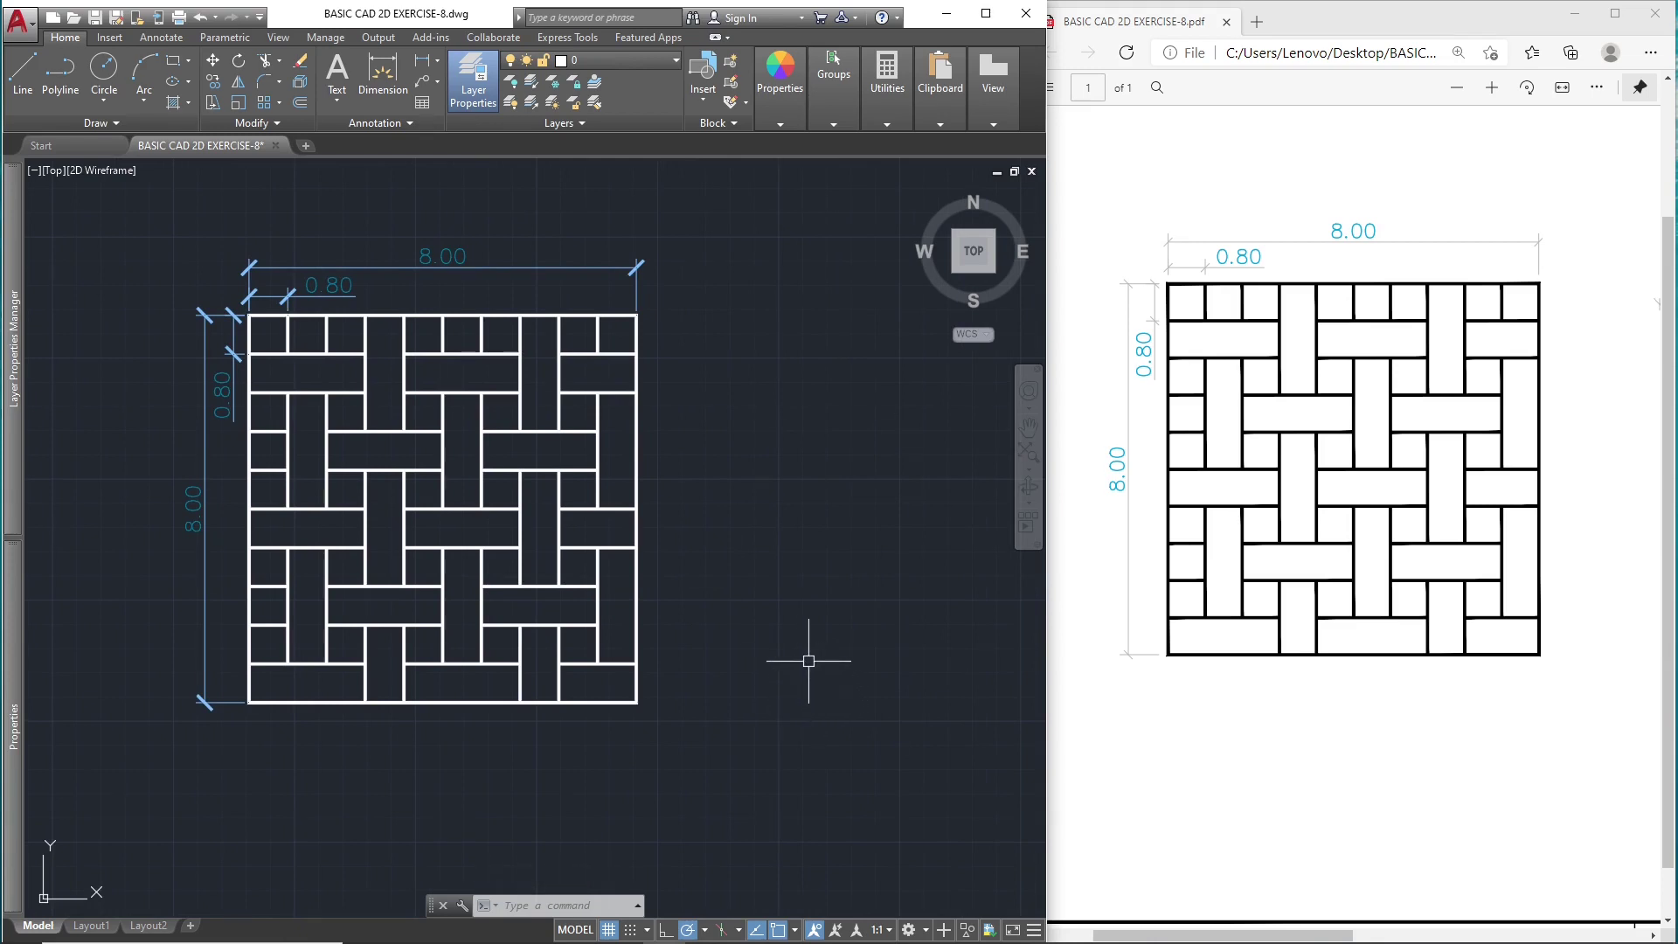
pyautogui.click(771, 522)
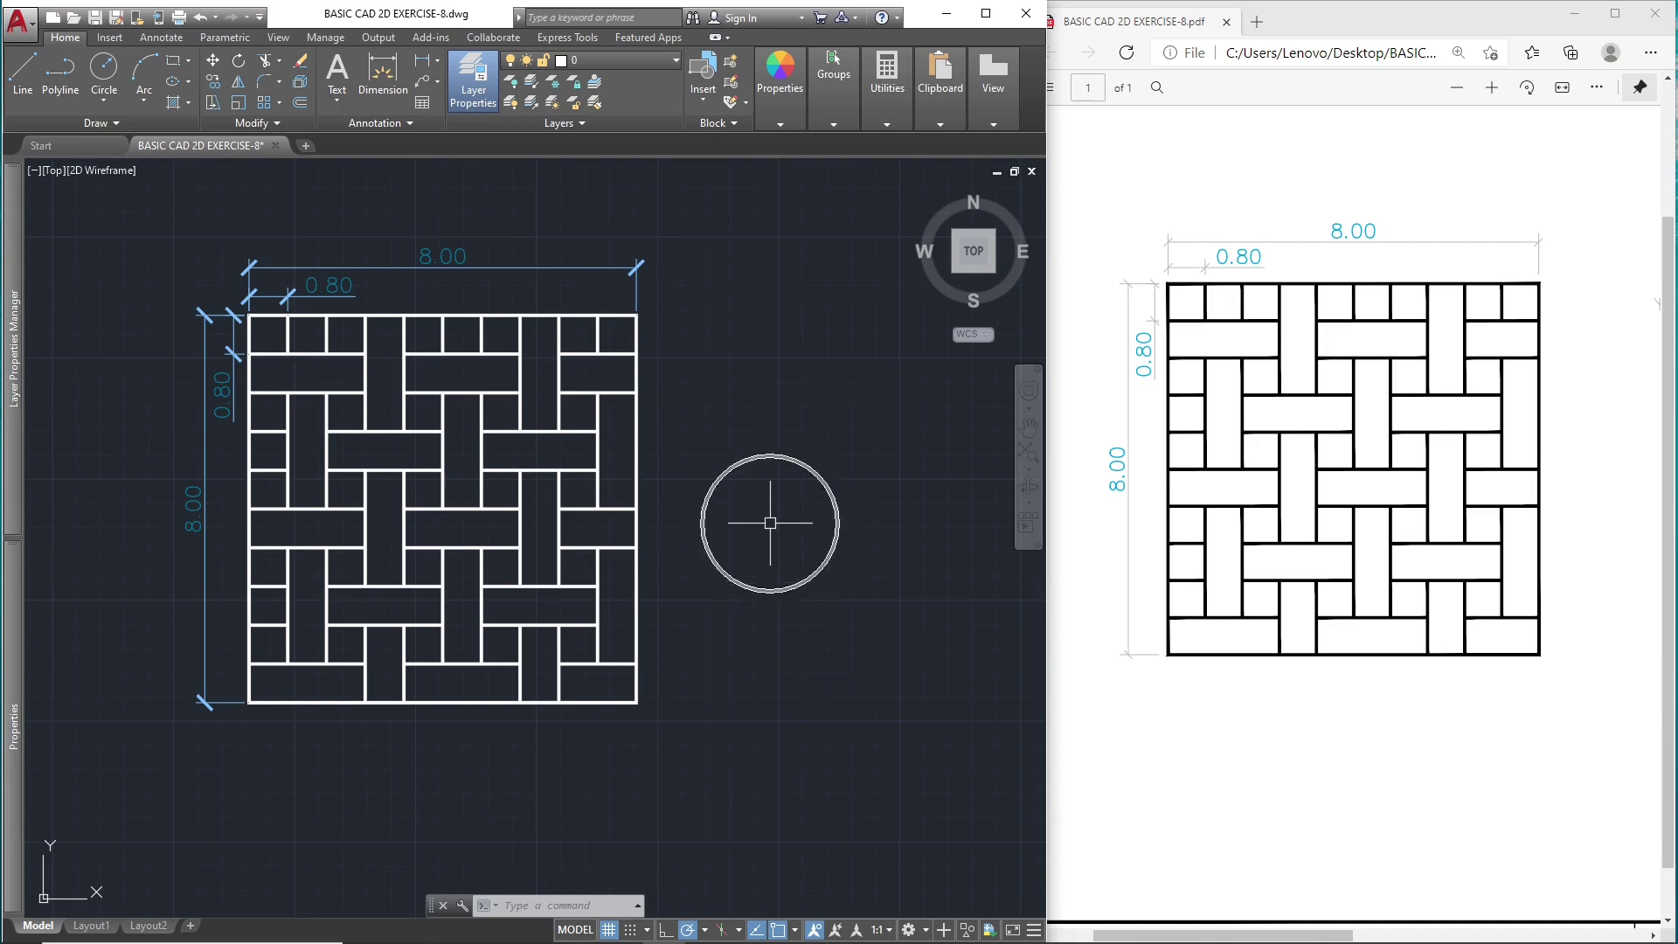
pyautogui.click(770, 522)
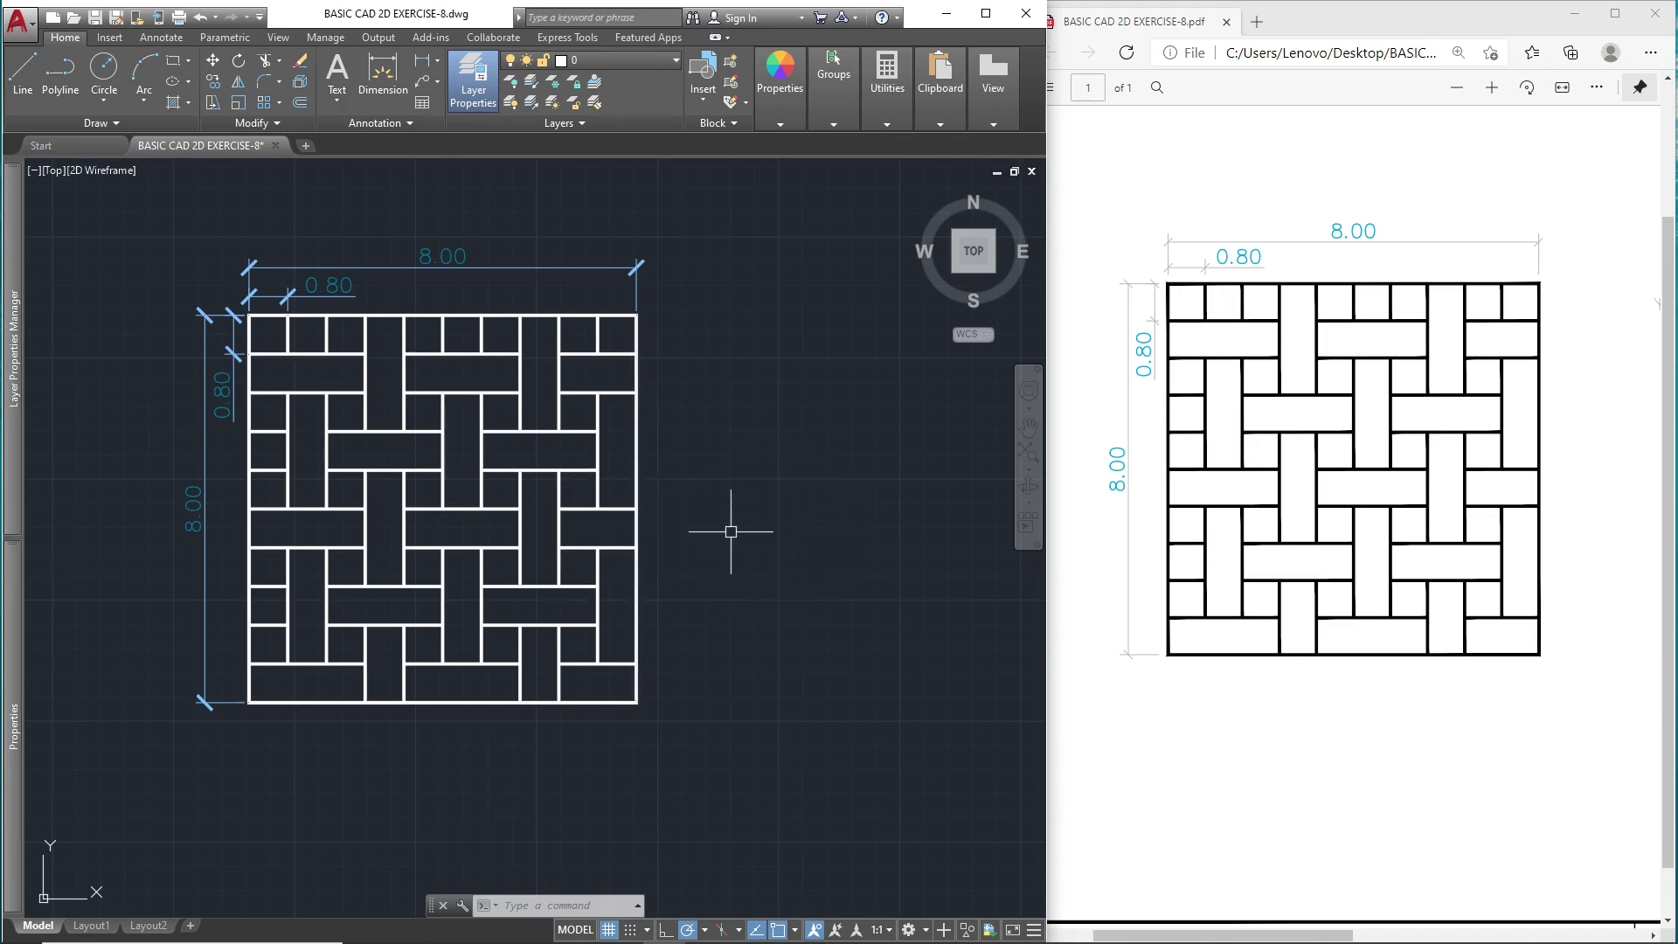
pyautogui.press('F7')
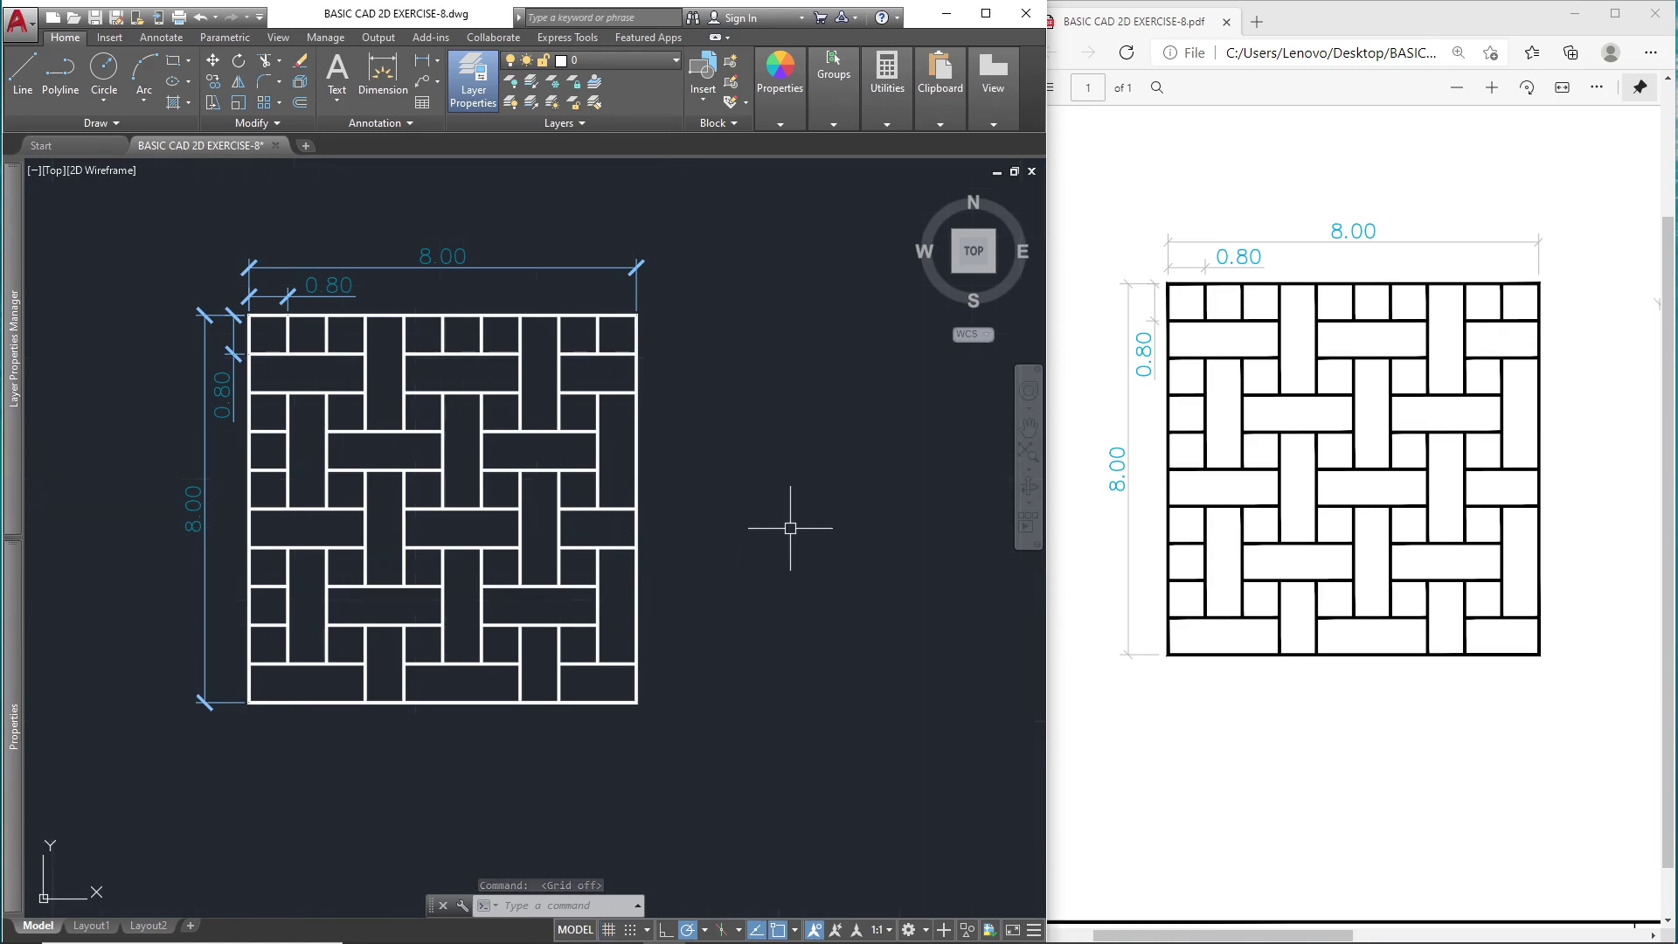
pyautogui.moveTo(790, 528); pyautogui.dragTo(780, 539, button='middle')
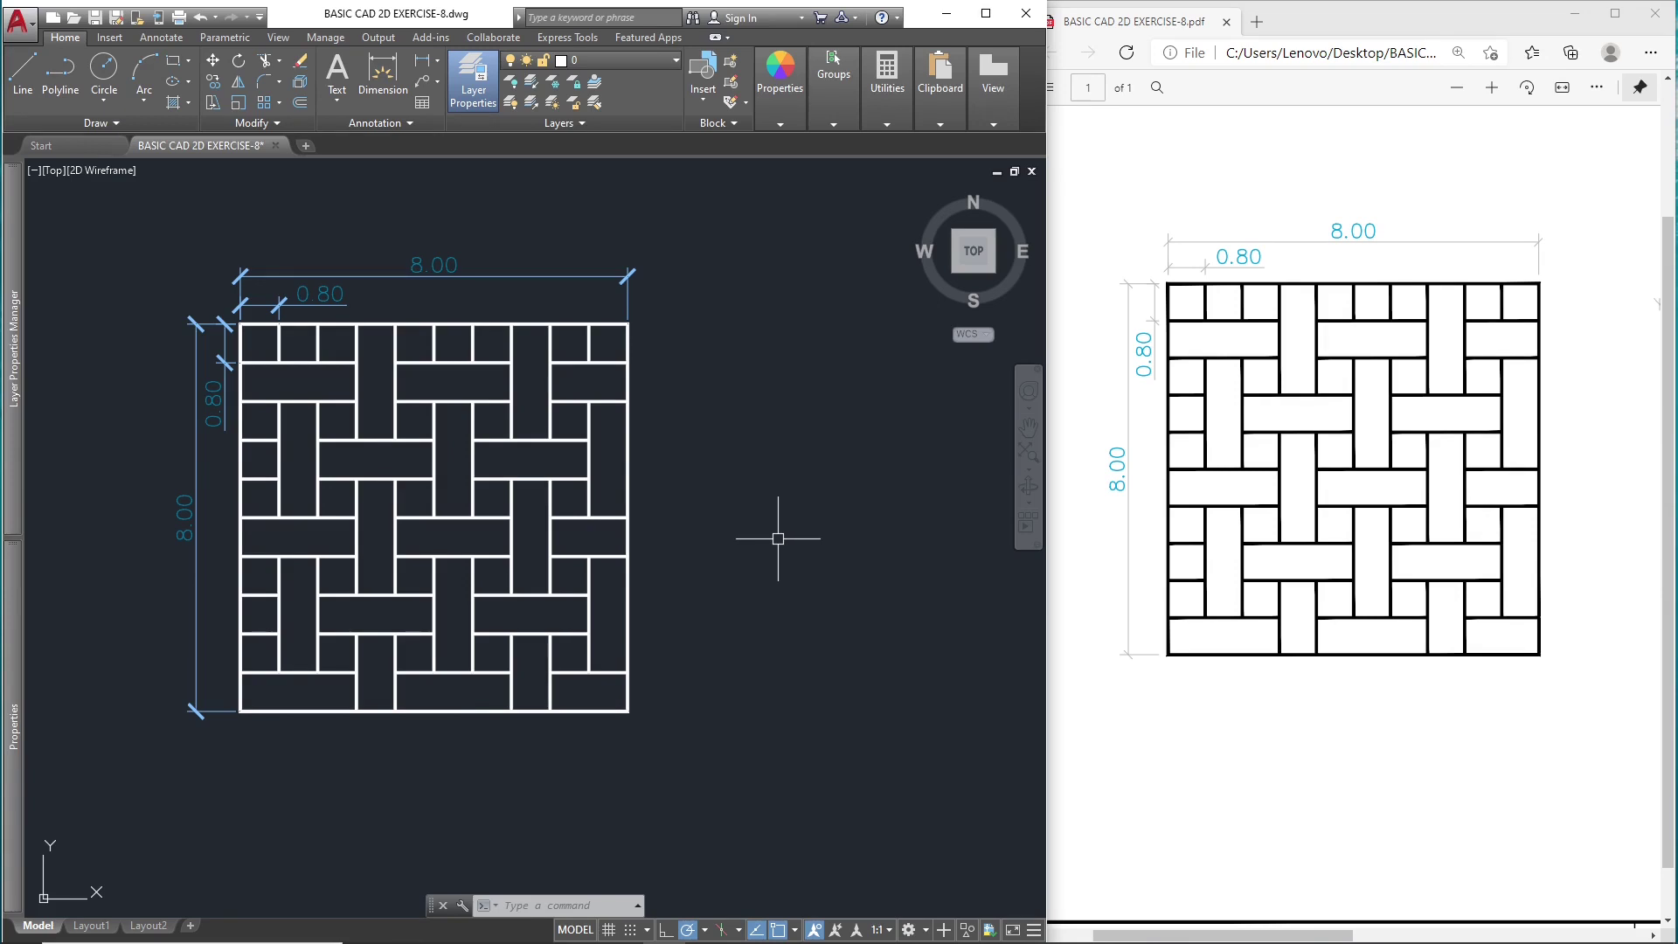
pyautogui.scroll(-2, 752, 497)
pyautogui.scroll(2, 719, 479)
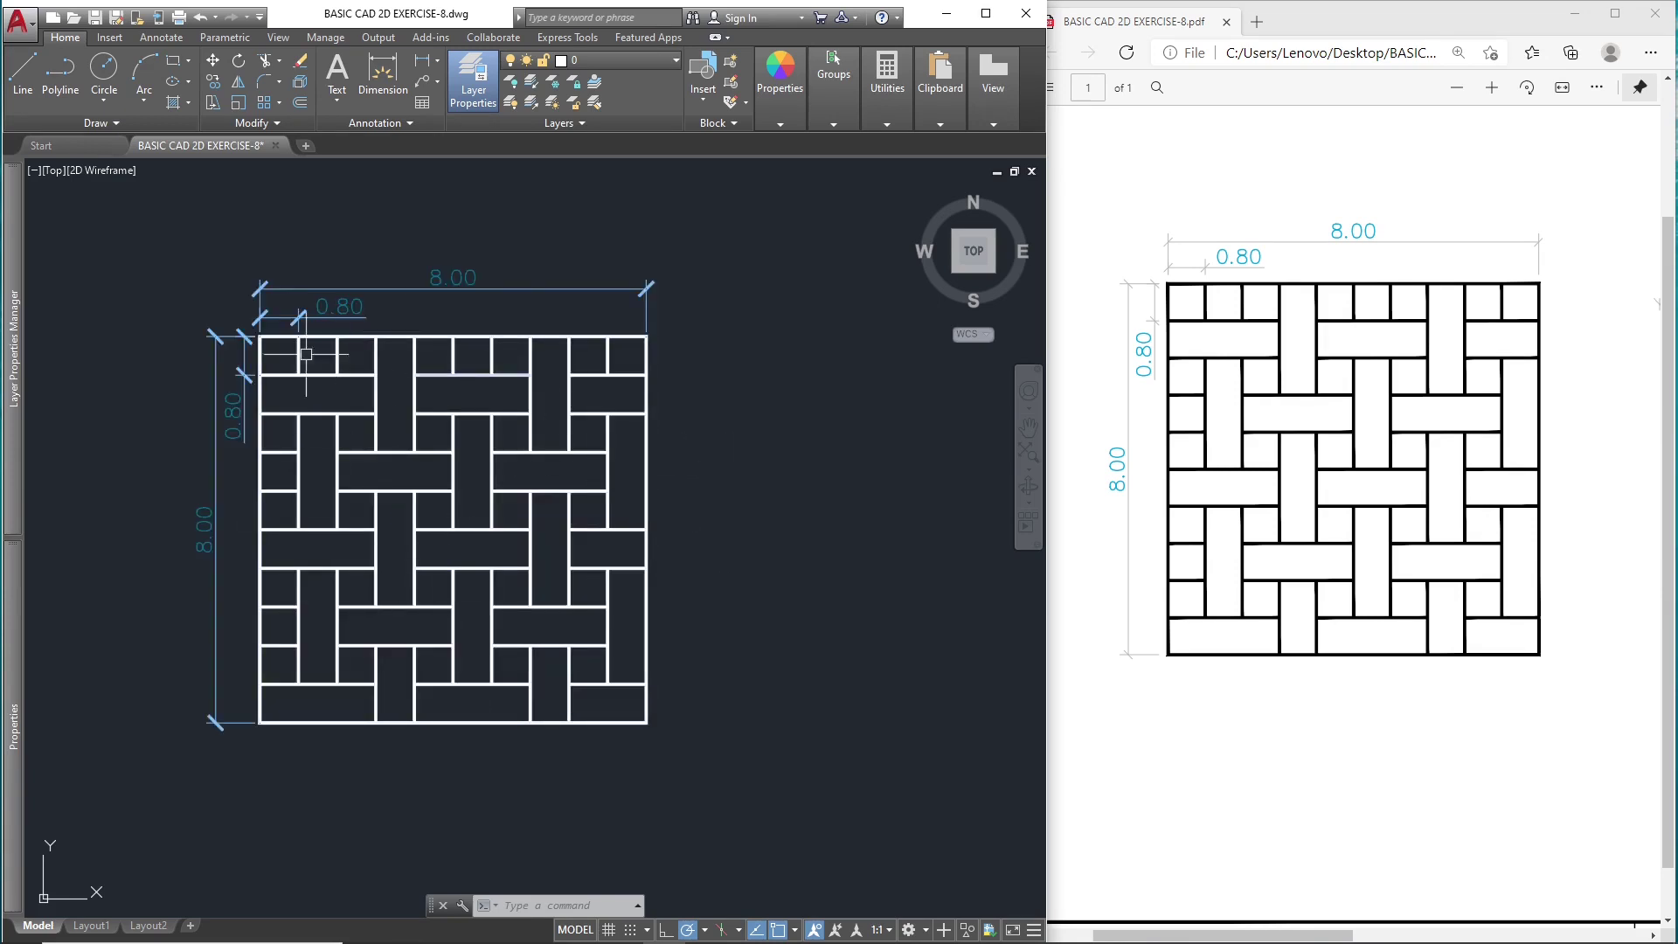
# - Bring up the diagonal pattern in the reference PDF and draw an 8 by 8 rectangle in the empty space beside the woven pattern
pyautogui.moveTo(627, 607); pyautogui.dragTo(441, 603, button='middle')
pyautogui.moveTo(710, 594); pyautogui.dragTo(449, 584, button='middle')
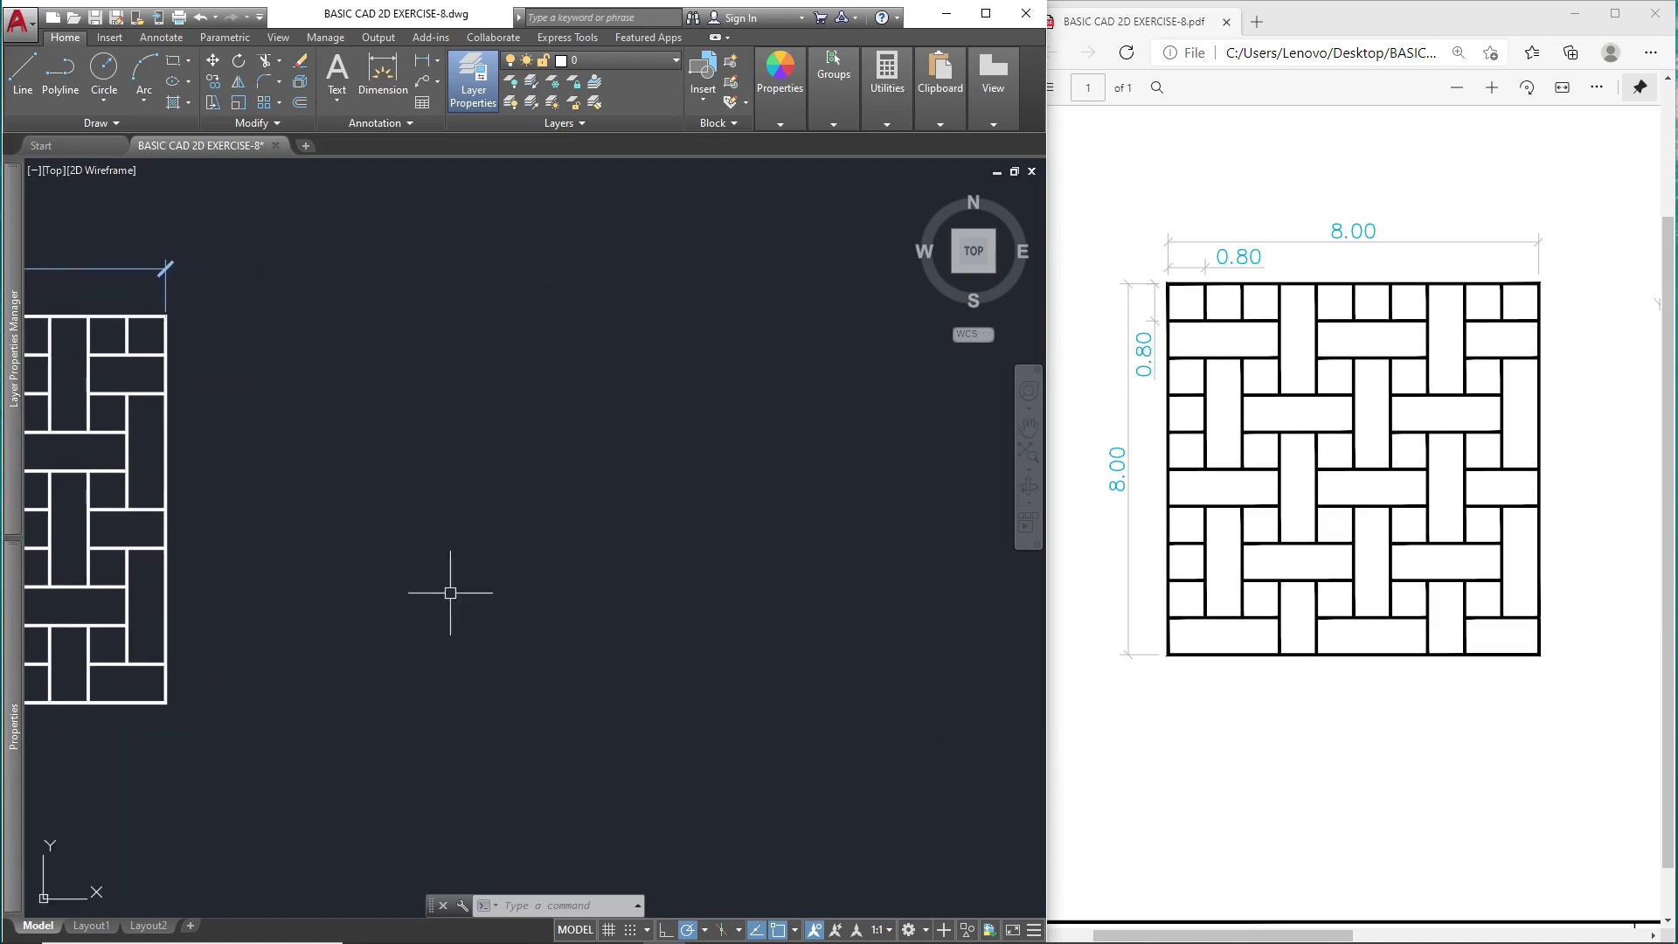
pyautogui.moveTo(1272, 935); pyautogui.dragTo(1469, 938)
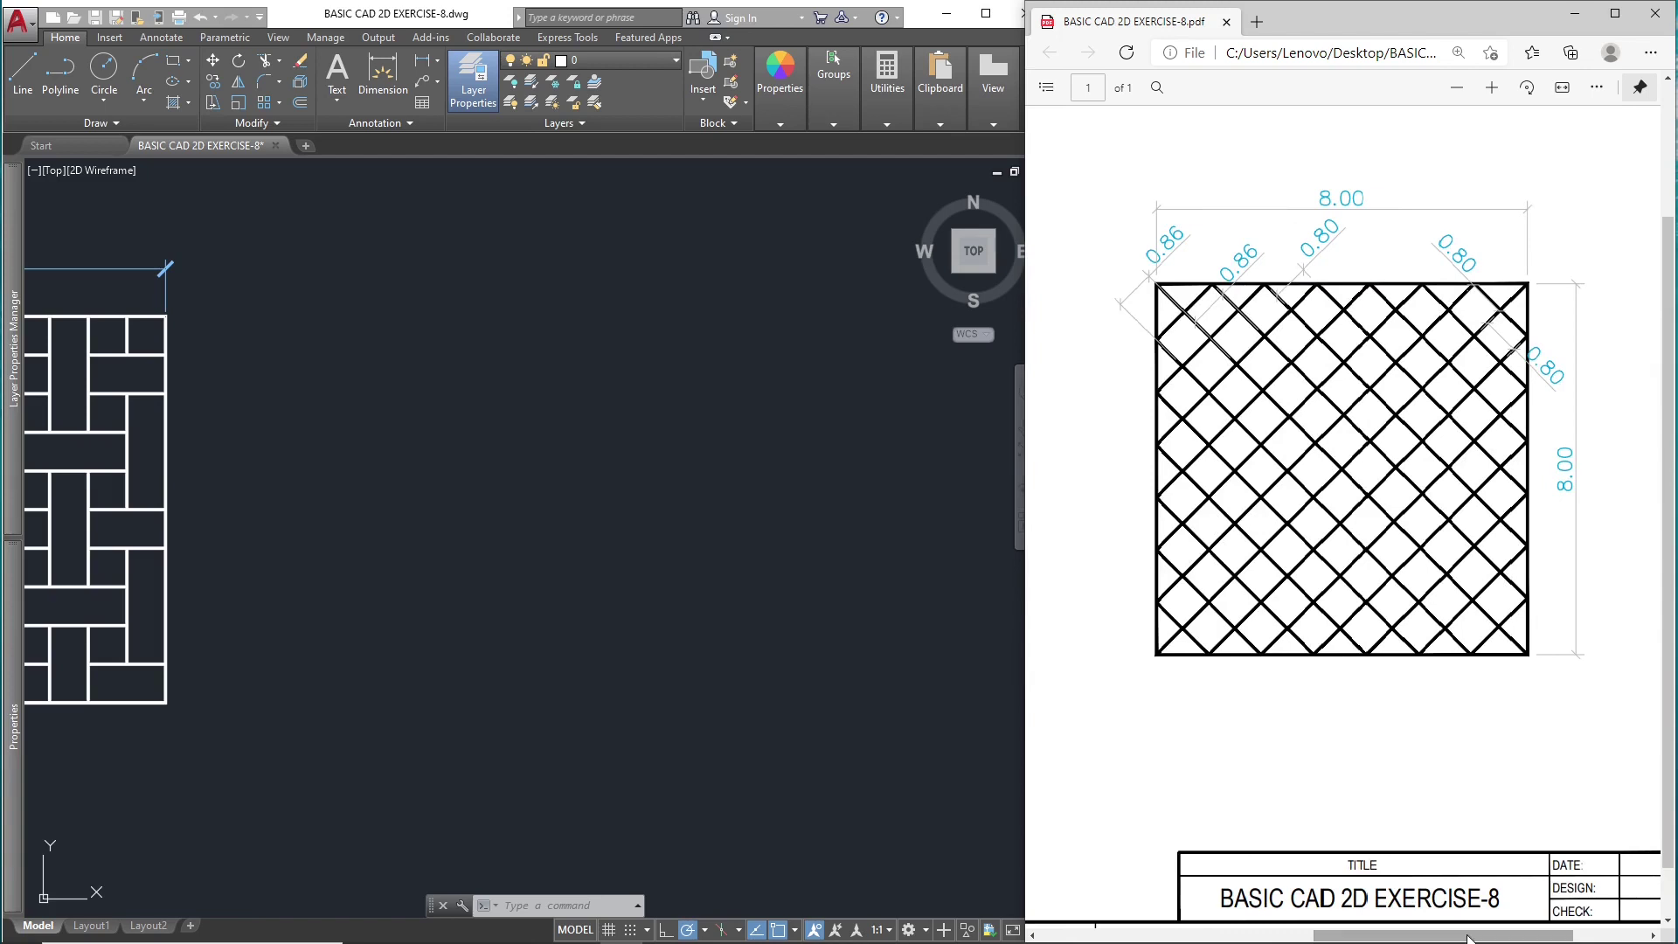
pyautogui.click(612, 539)
pyautogui.moveTo(611, 498); pyautogui.dragTo(597, 521, button='middle')
pyautogui.write('RE')
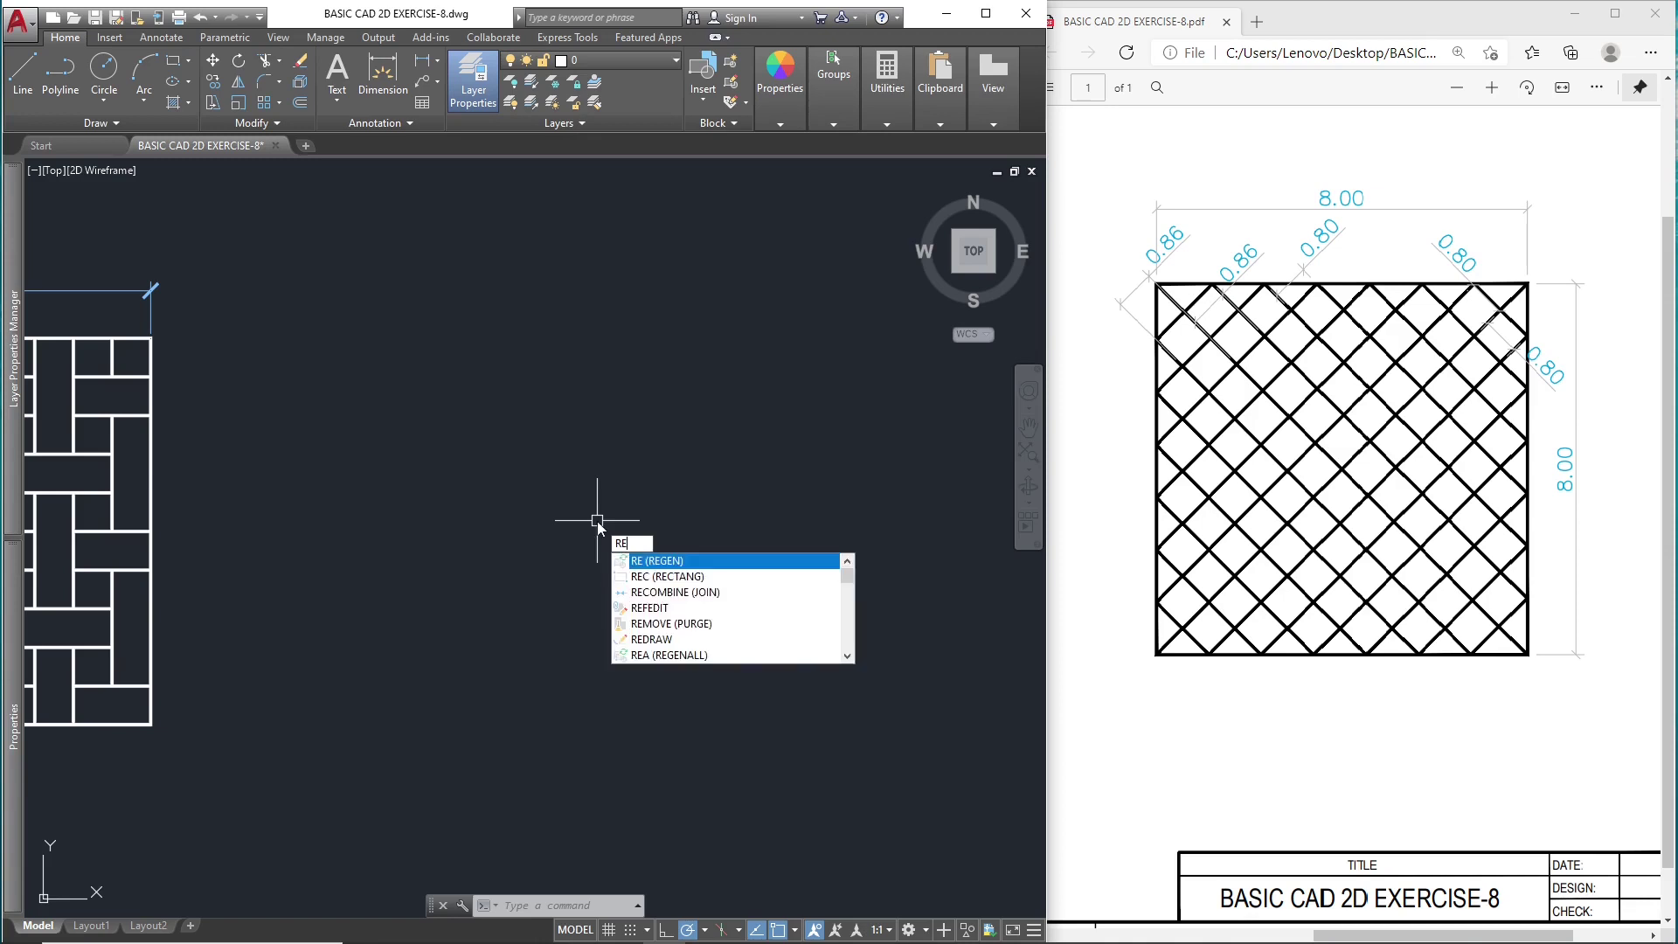
pyautogui.write('C')
pyautogui.press('Return')
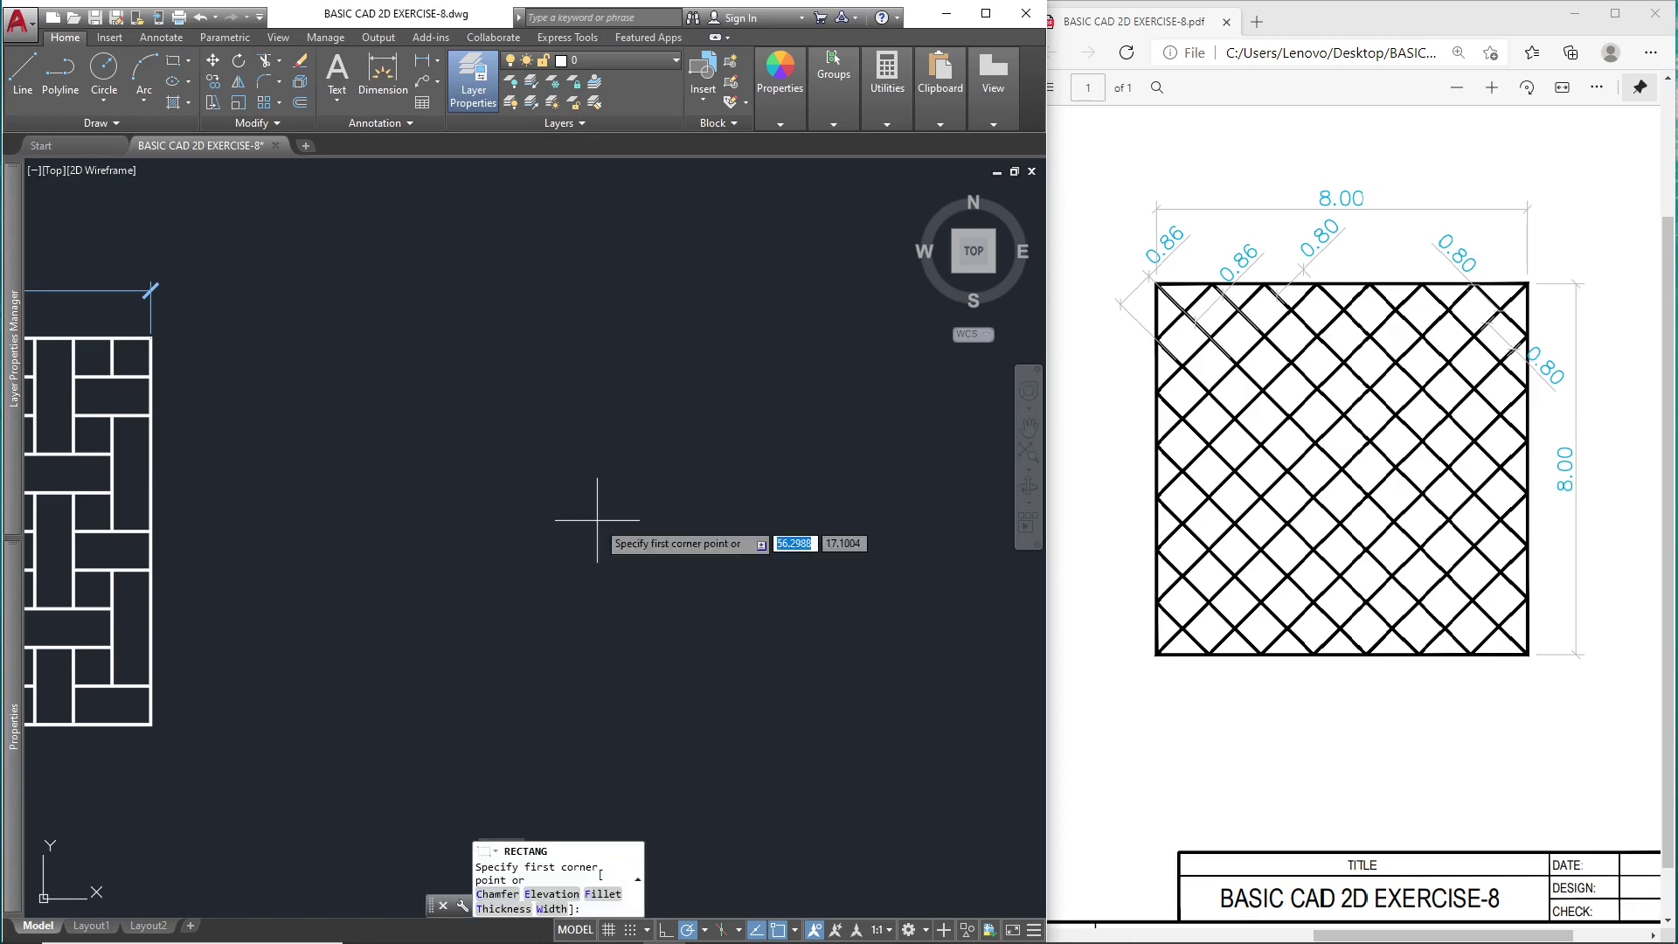
pyautogui.click(330, 727)
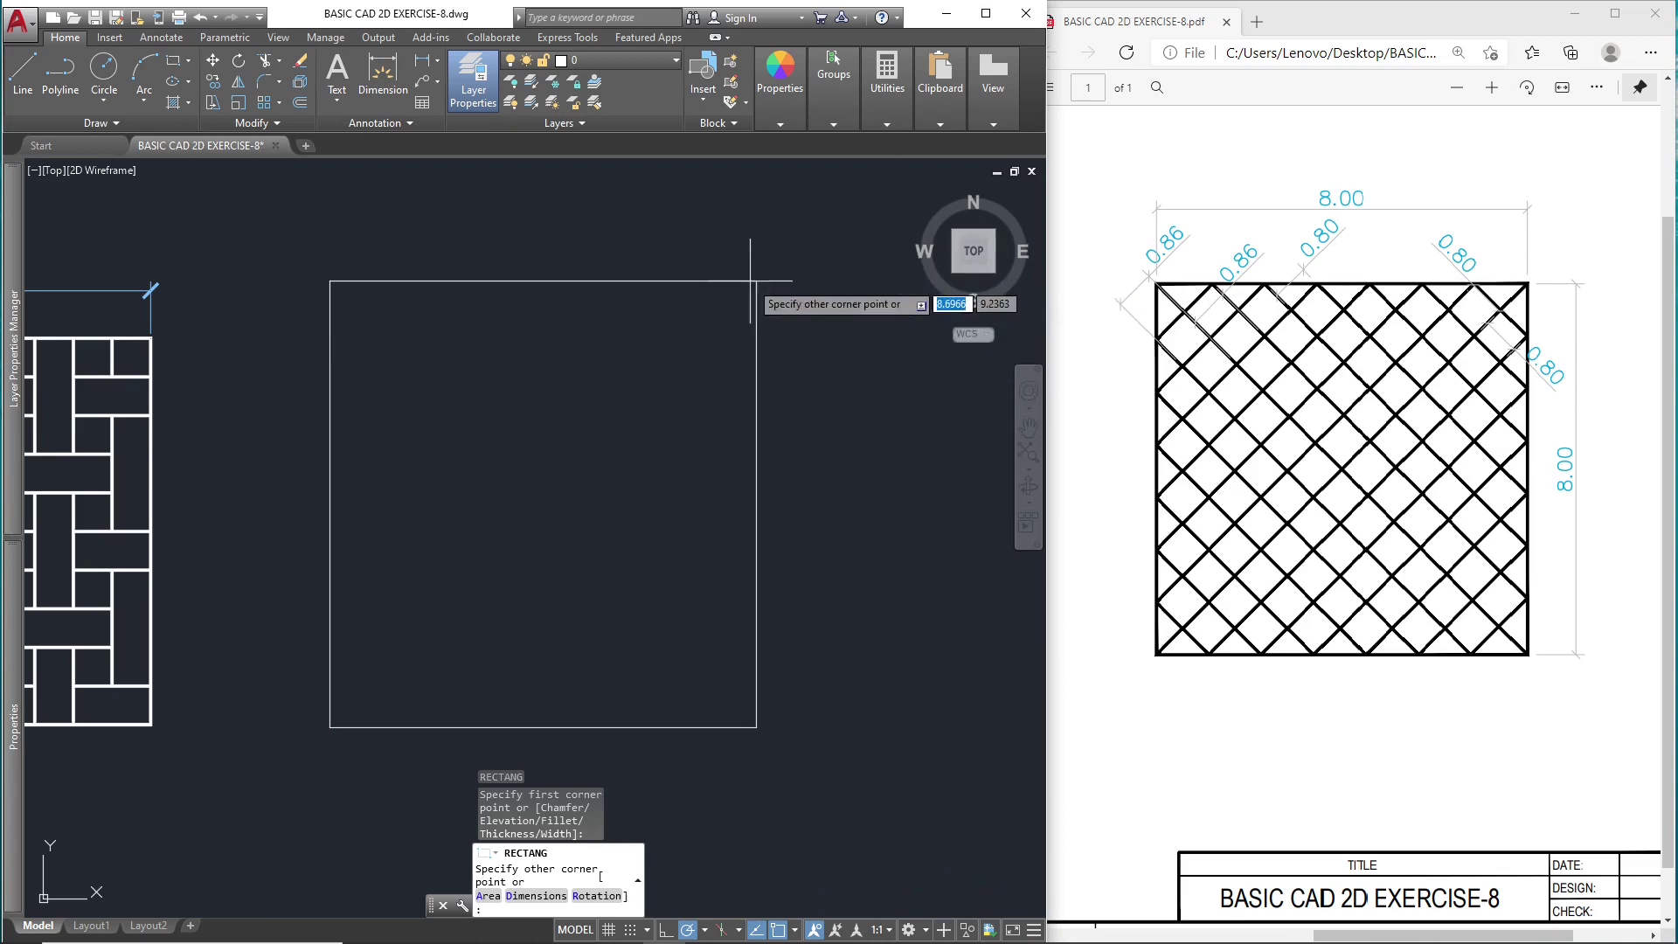
pyautogui.write('@8')
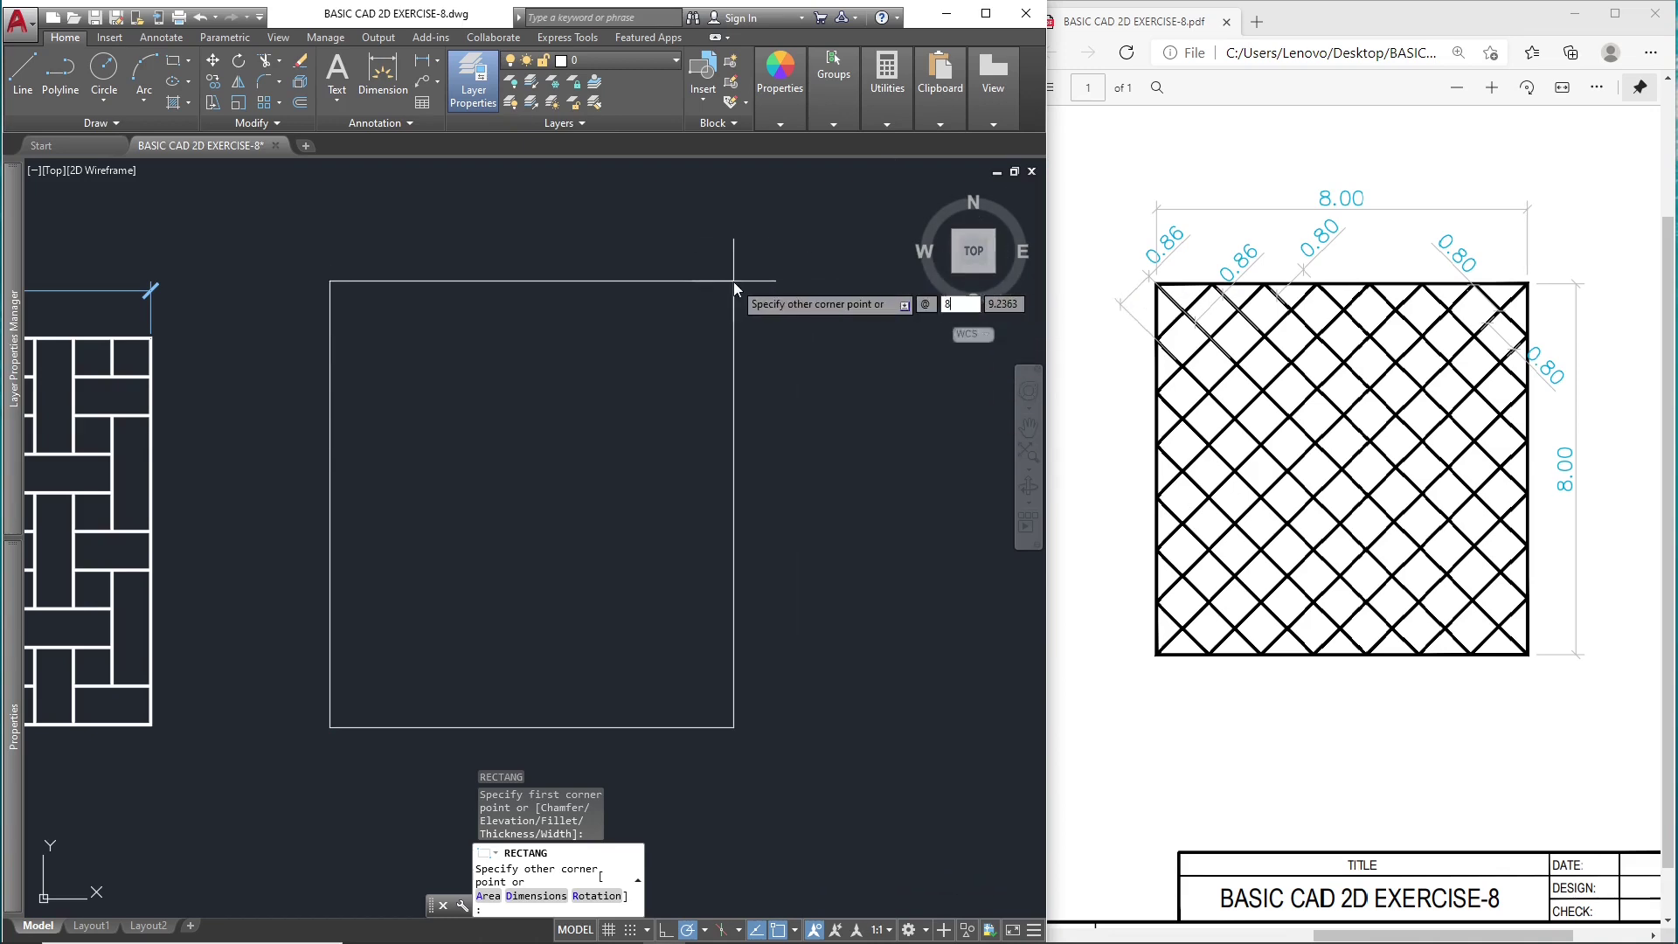
pyautogui.press('Tab')
pyautogui.write('8')
pyautogui.press('Return')
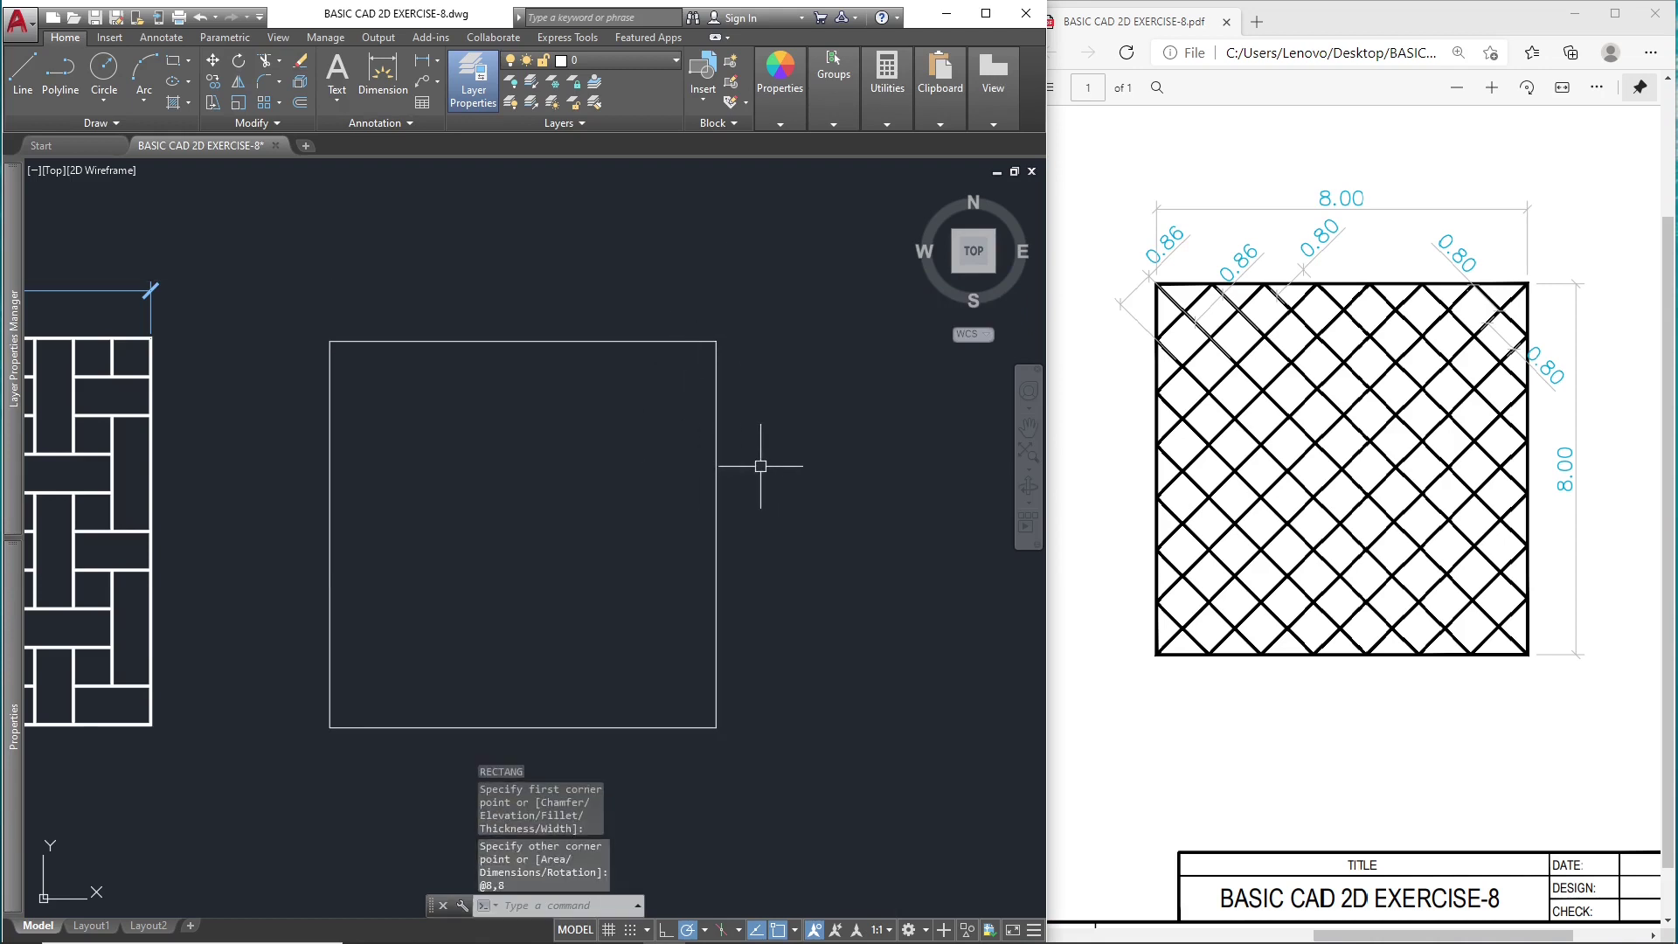
# - Move the square slightly to the right, farther from the woven pattern
pyautogui.write('m')
pyautogui.press('Return')
pyautogui.click(790, 464)
pyautogui.click(690, 513)
pyautogui.press('Return')
pyautogui.click(821, 549)
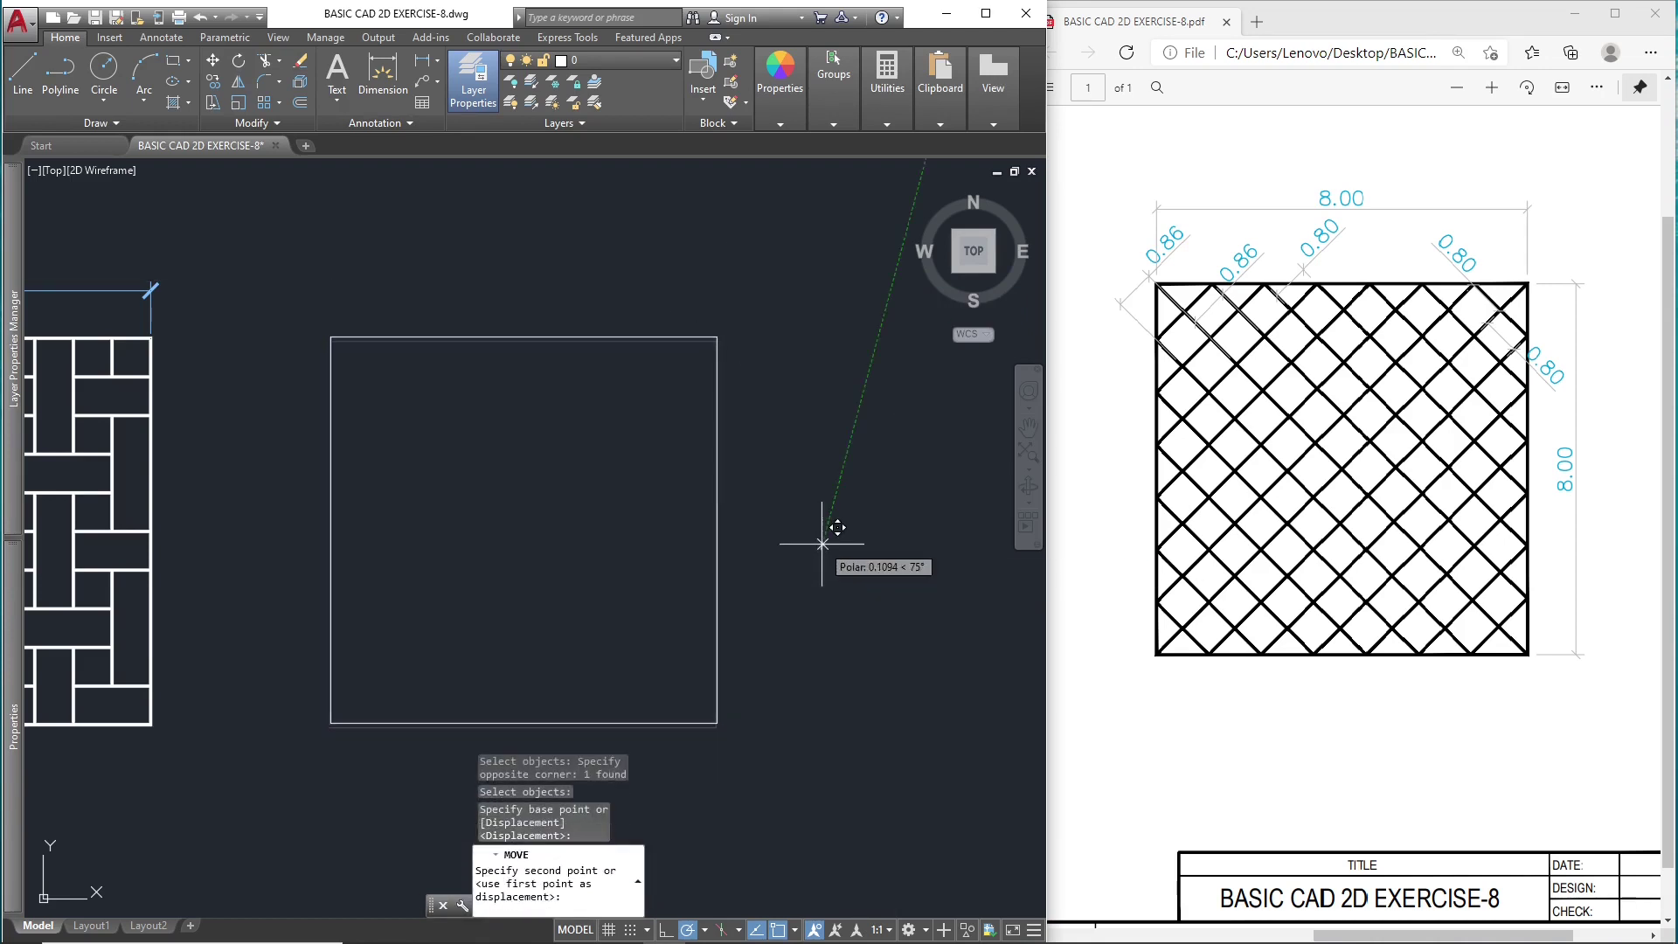
pyautogui.click(884, 549)
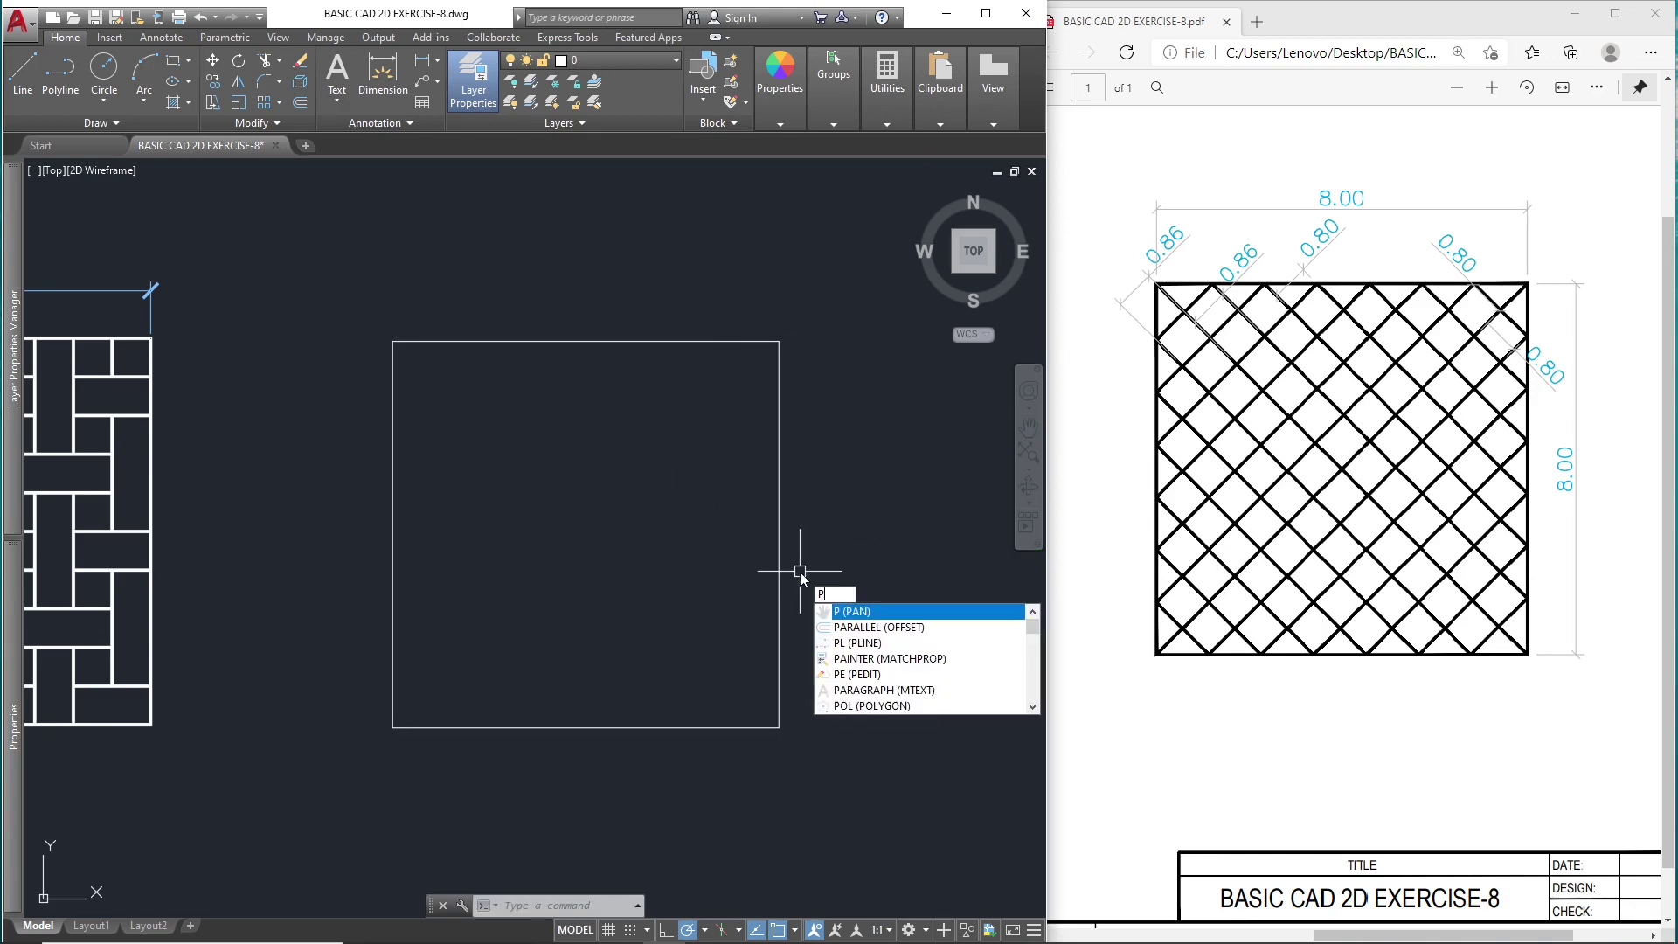
# - Draw both corner-to-corner diagonals of the square as separate polylines
pyautogui.write('PL')
pyautogui.press('Return')
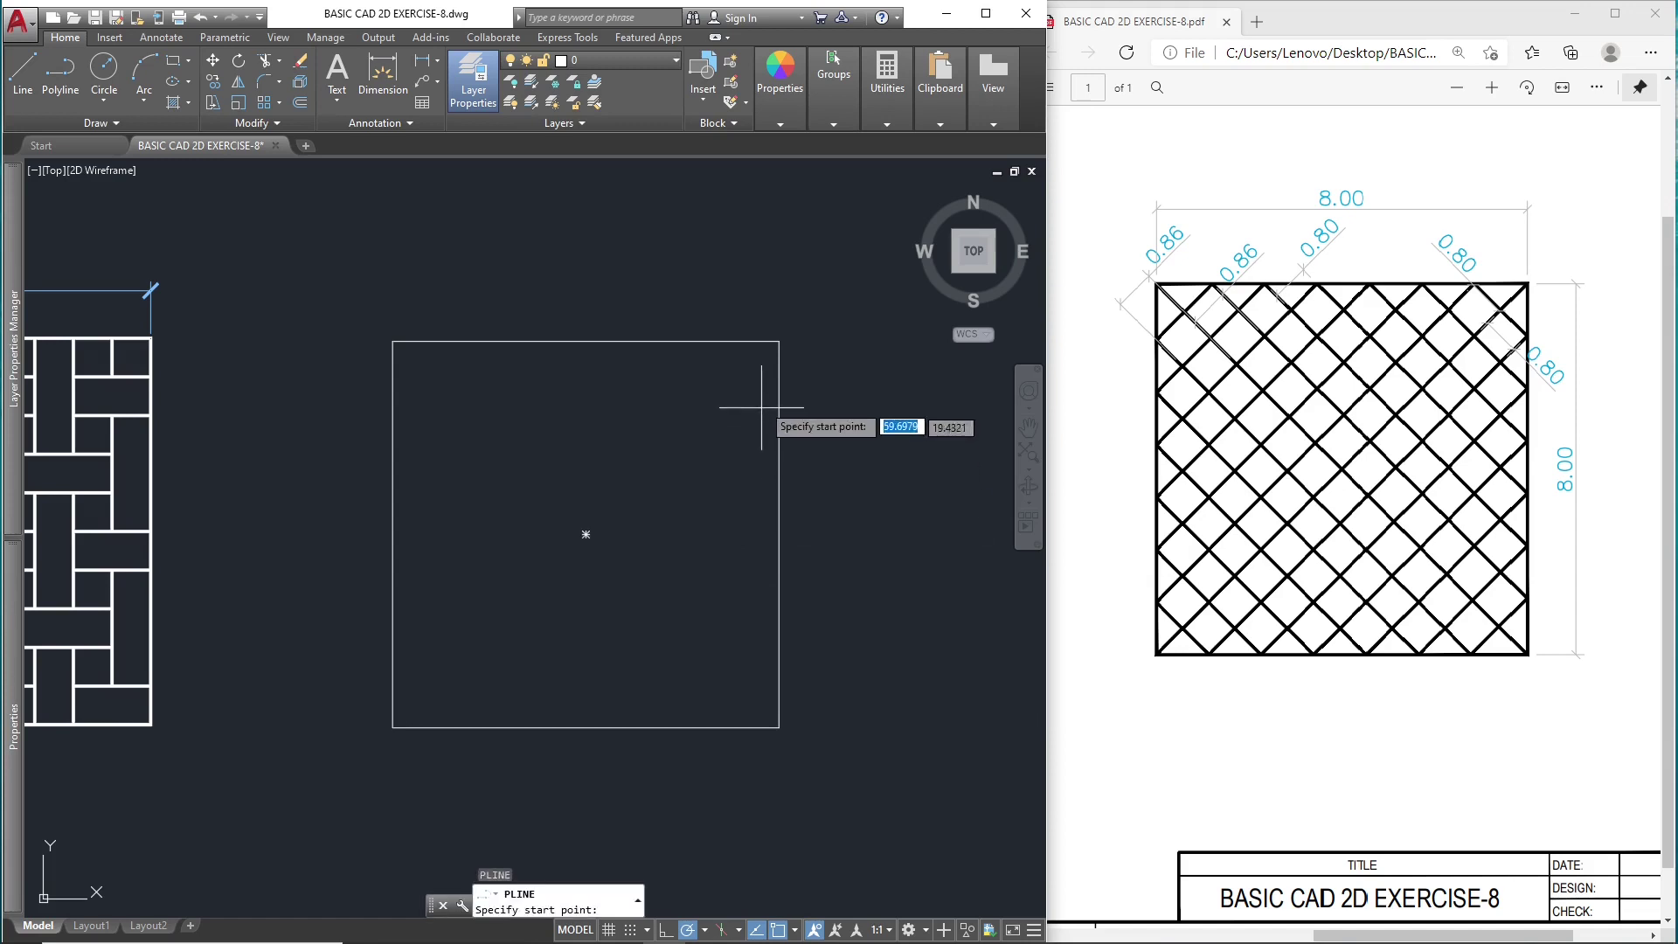
pyautogui.click(779, 341)
pyautogui.click(393, 727)
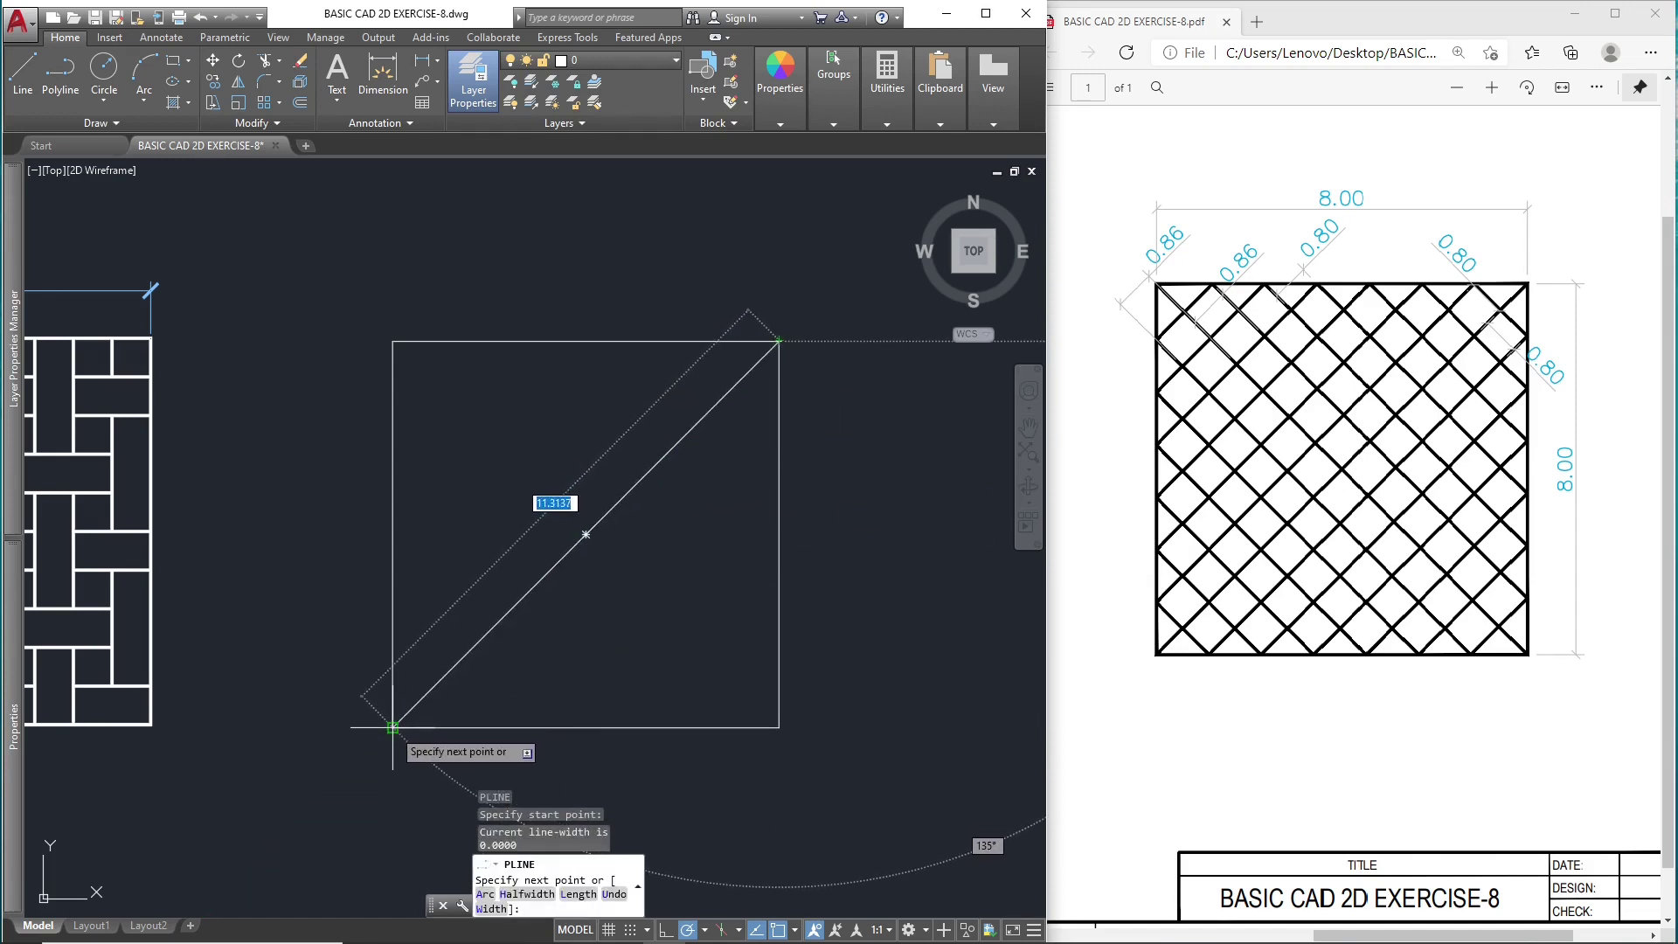
pyautogui.press('Return')
pyautogui.press('Return')
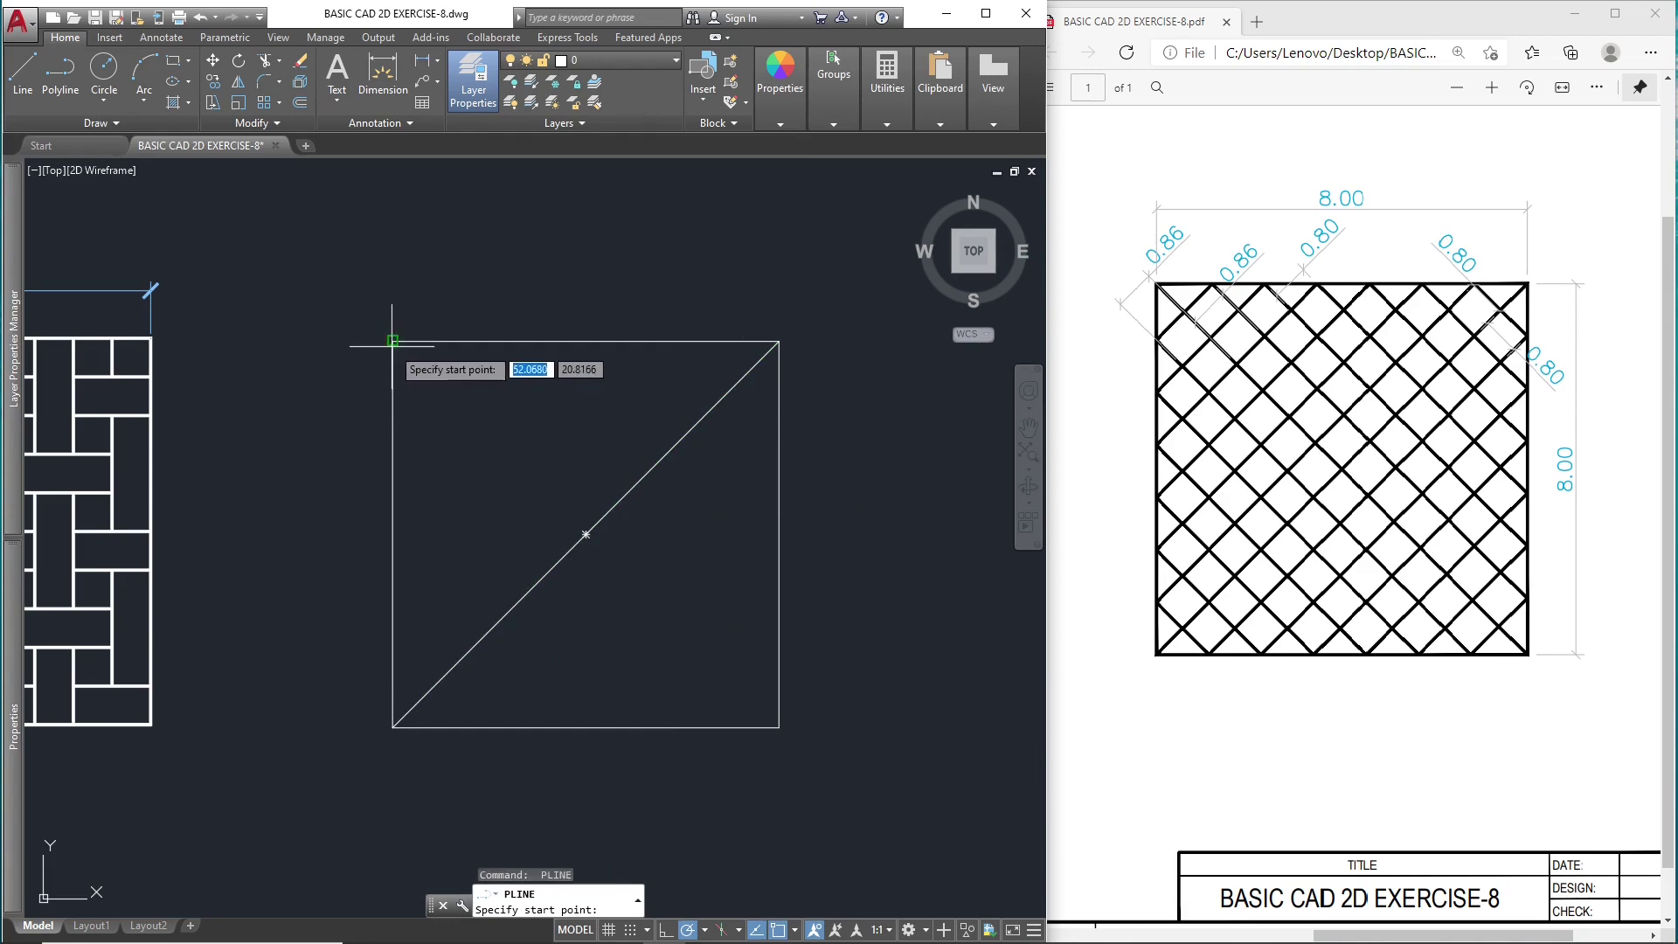
pyautogui.click(393, 341)
pyautogui.click(779, 727)
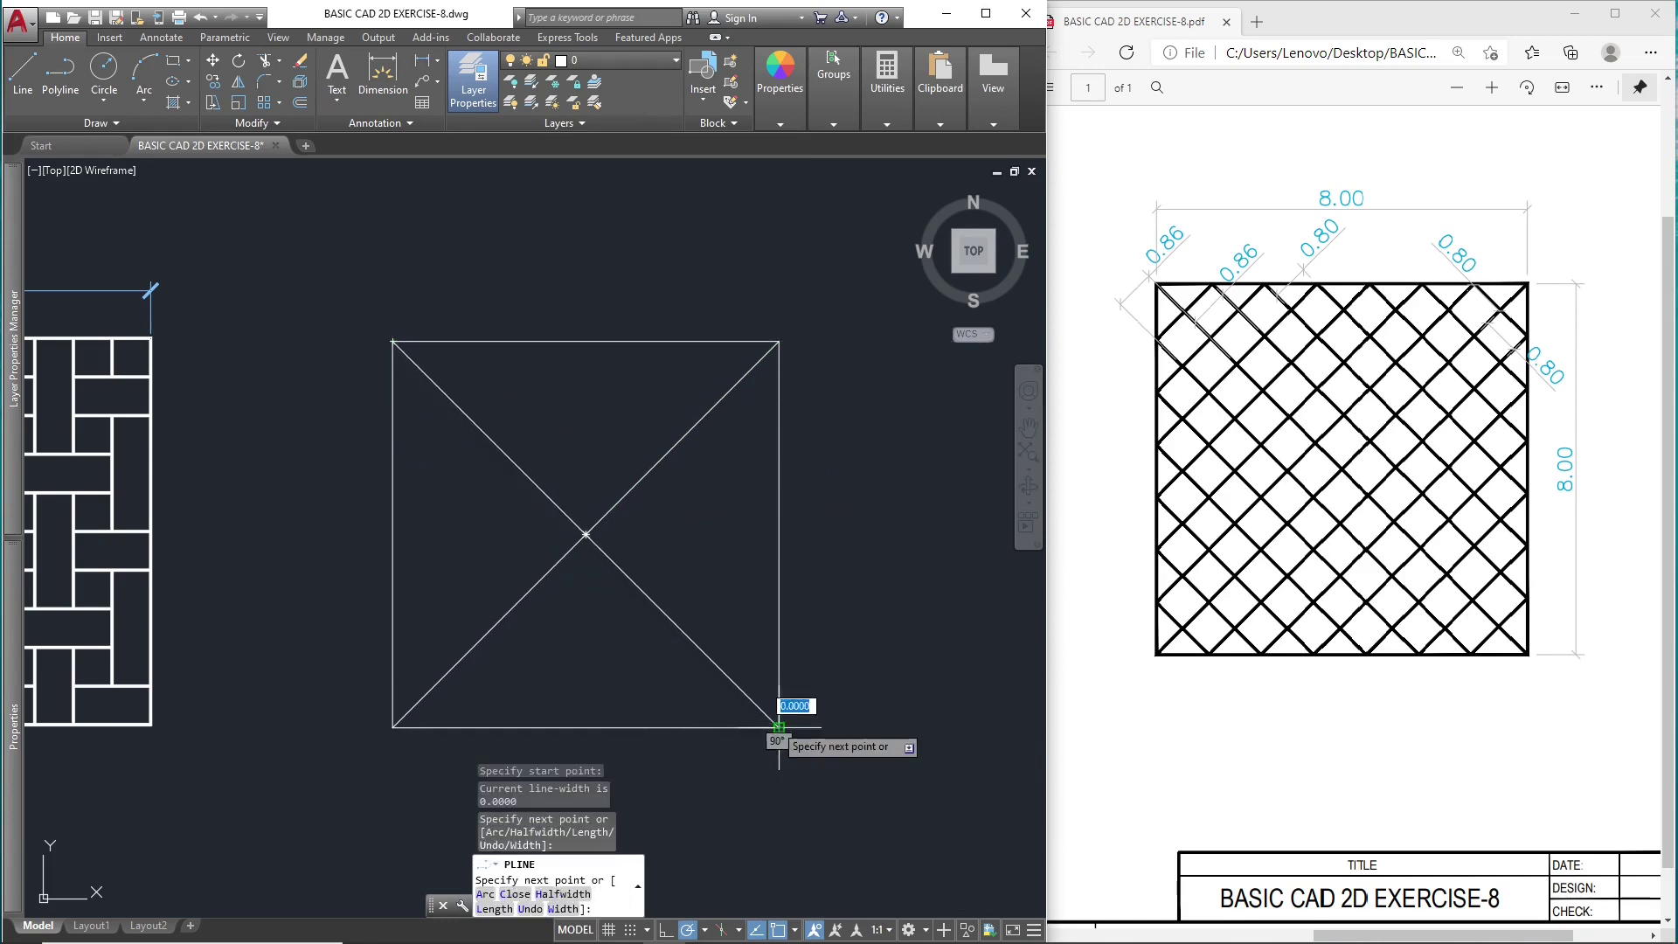
pyautogui.press('Escape')
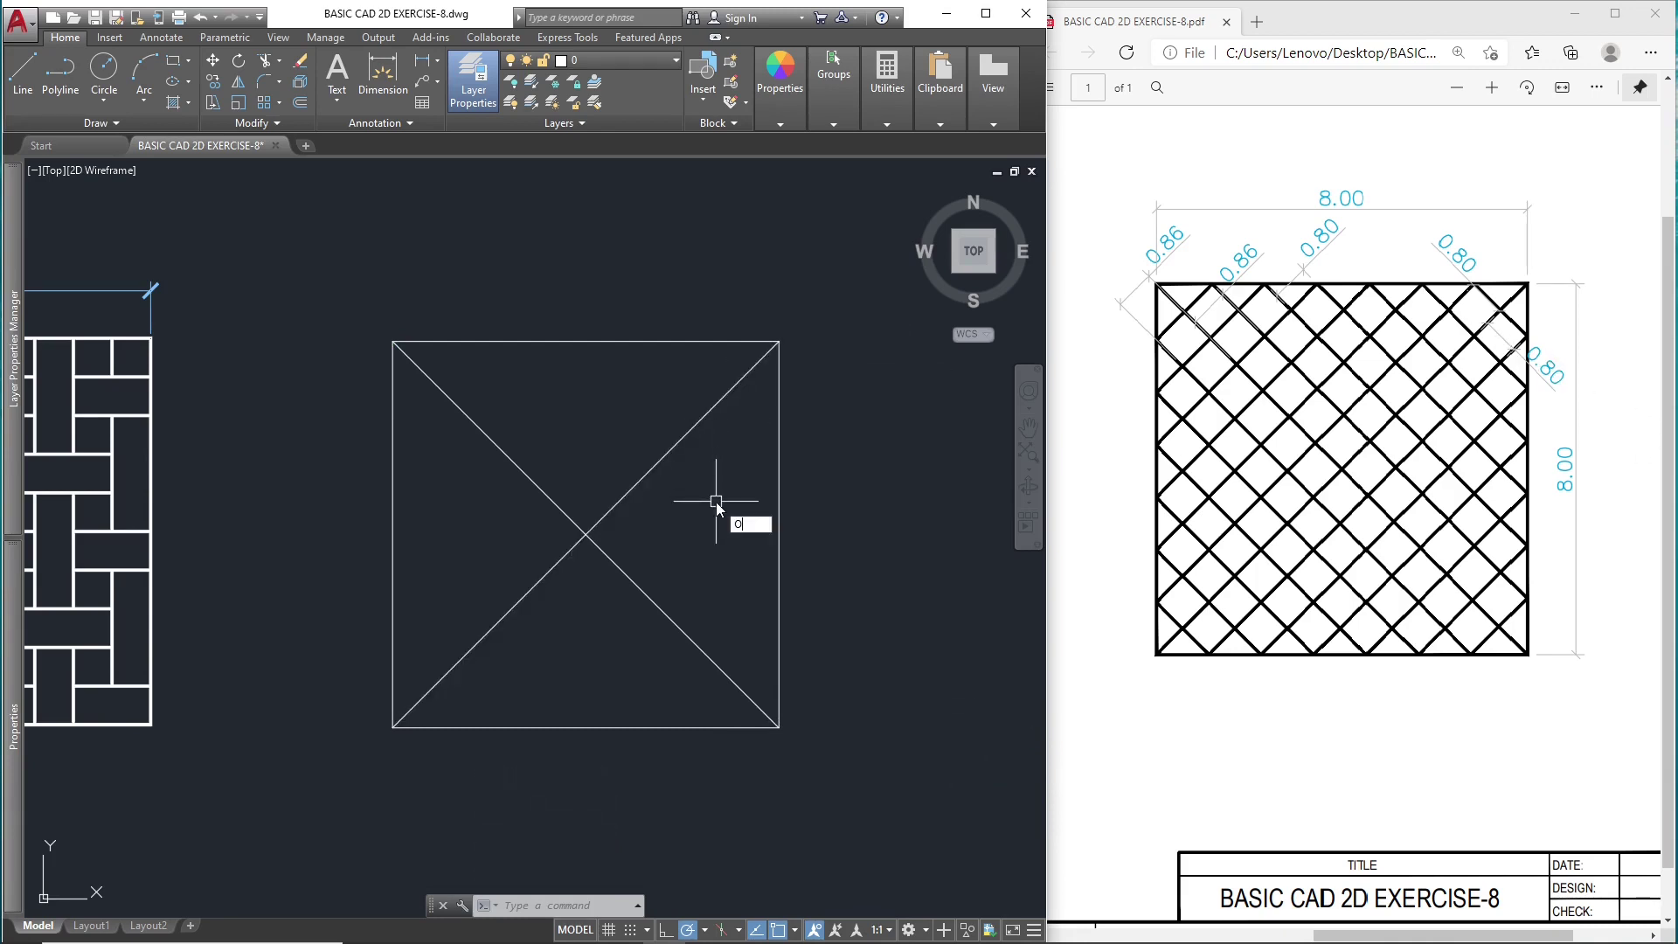
# - Offset the rising diagonal by 0.8 six times in succession toward the square's lower-right corner
pyautogui.press('Return')
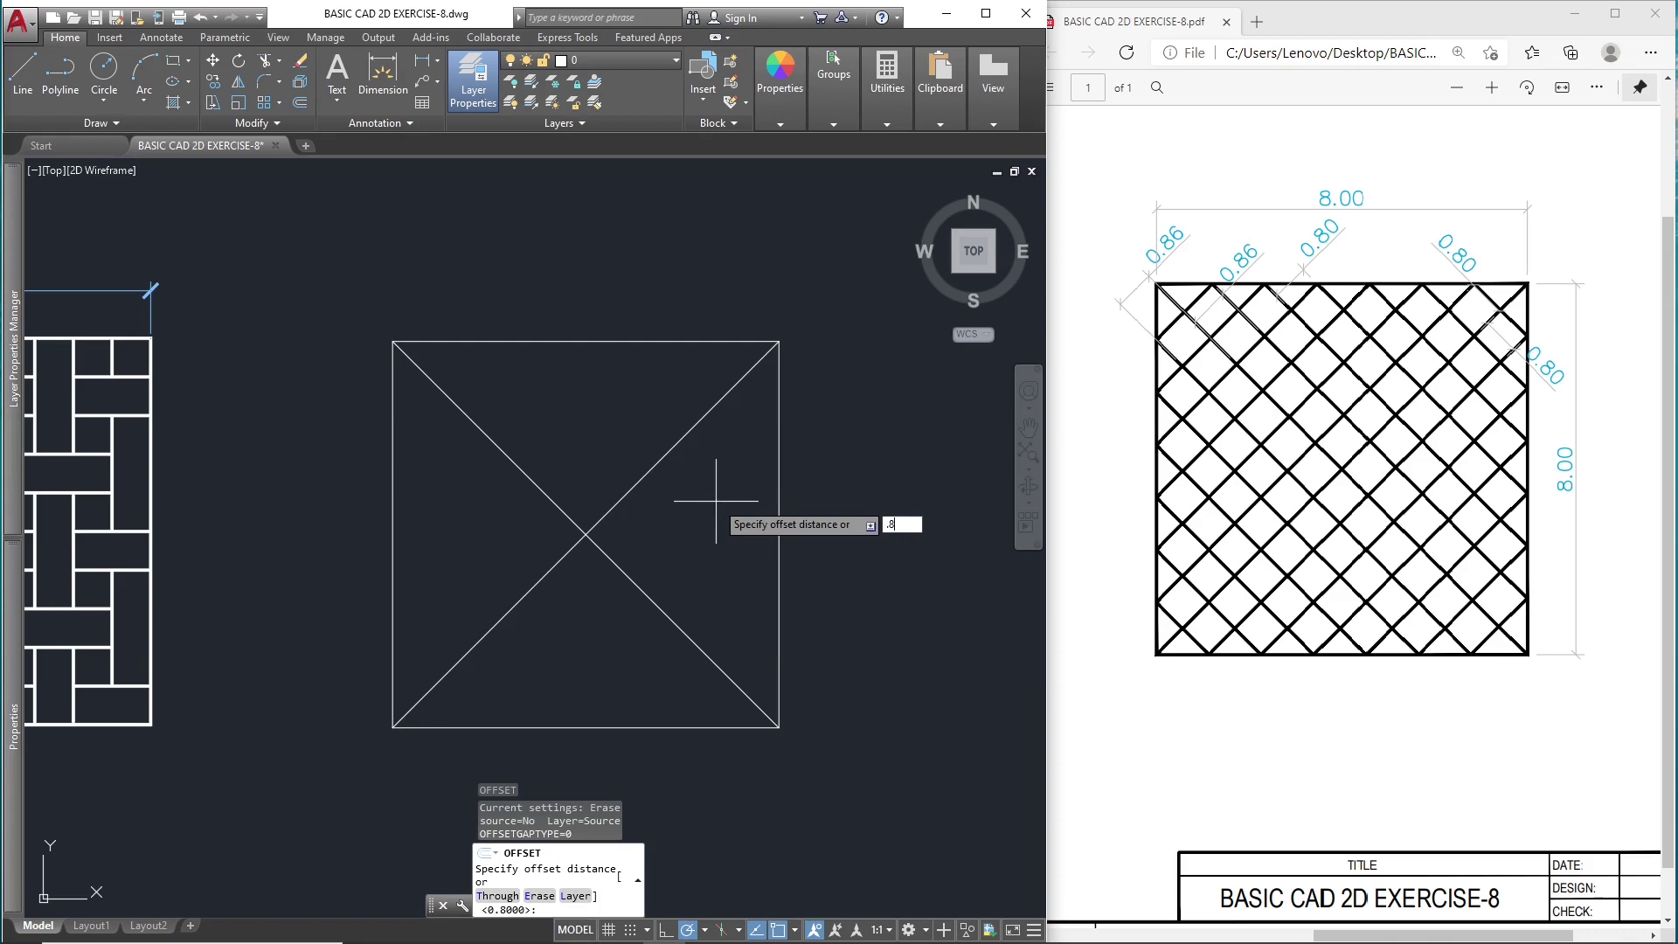
pyautogui.press('Return')
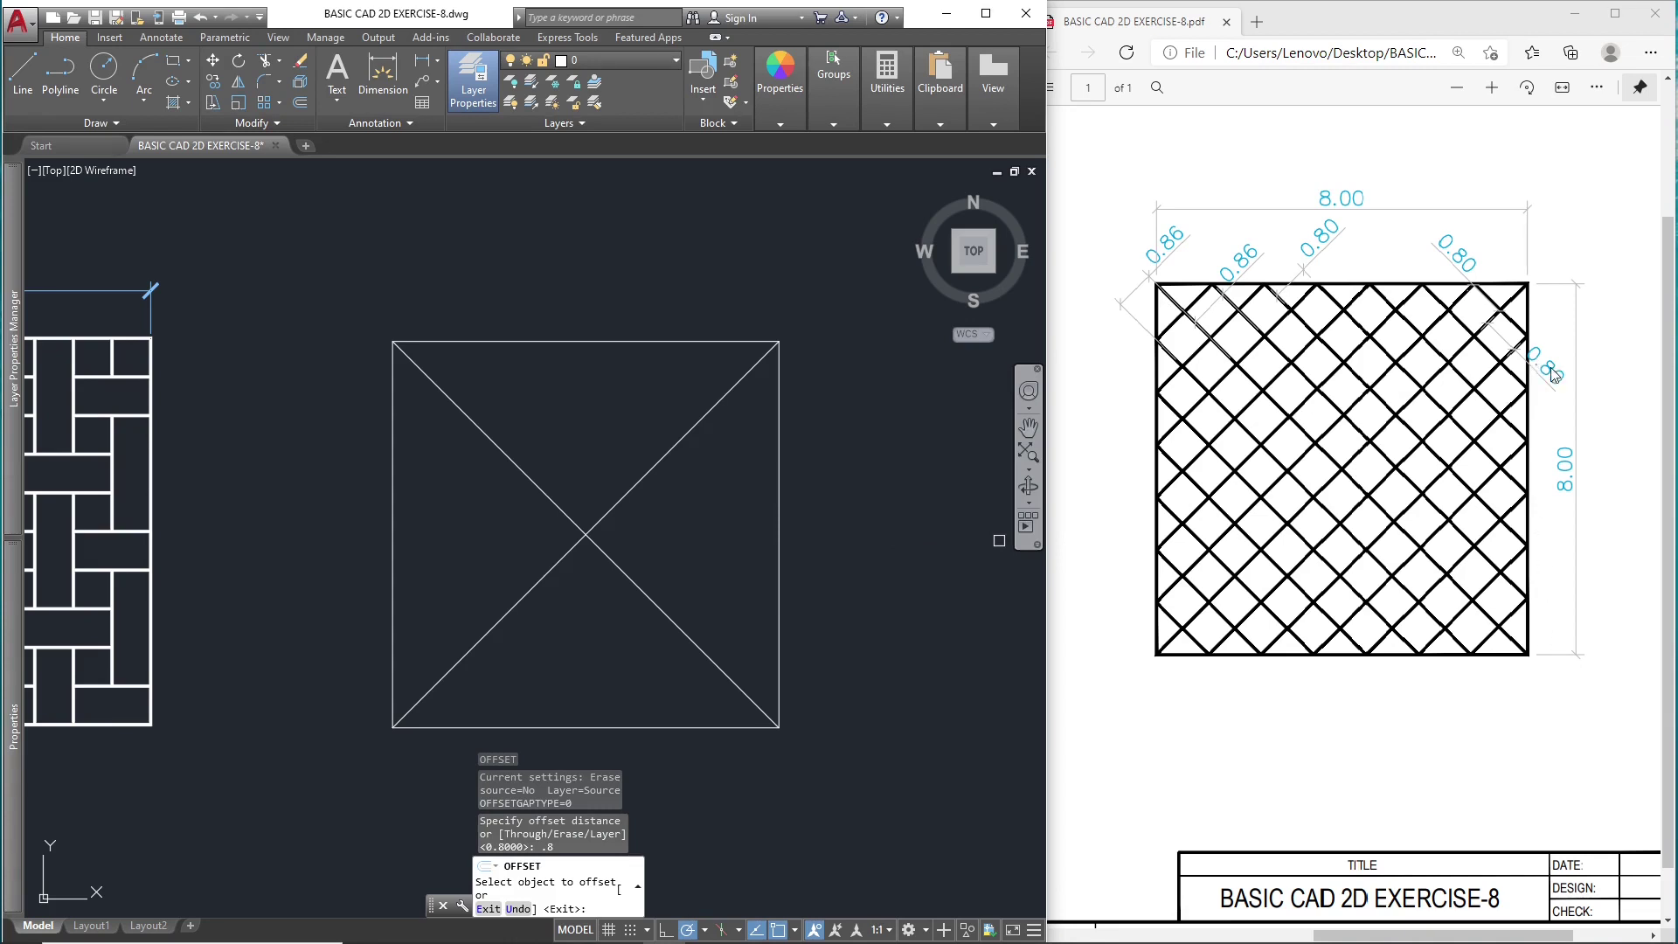
pyautogui.click(666, 456)
pyautogui.click(688, 491)
pyautogui.click(688, 491)
pyautogui.click(731, 551)
pyautogui.click(705, 526)
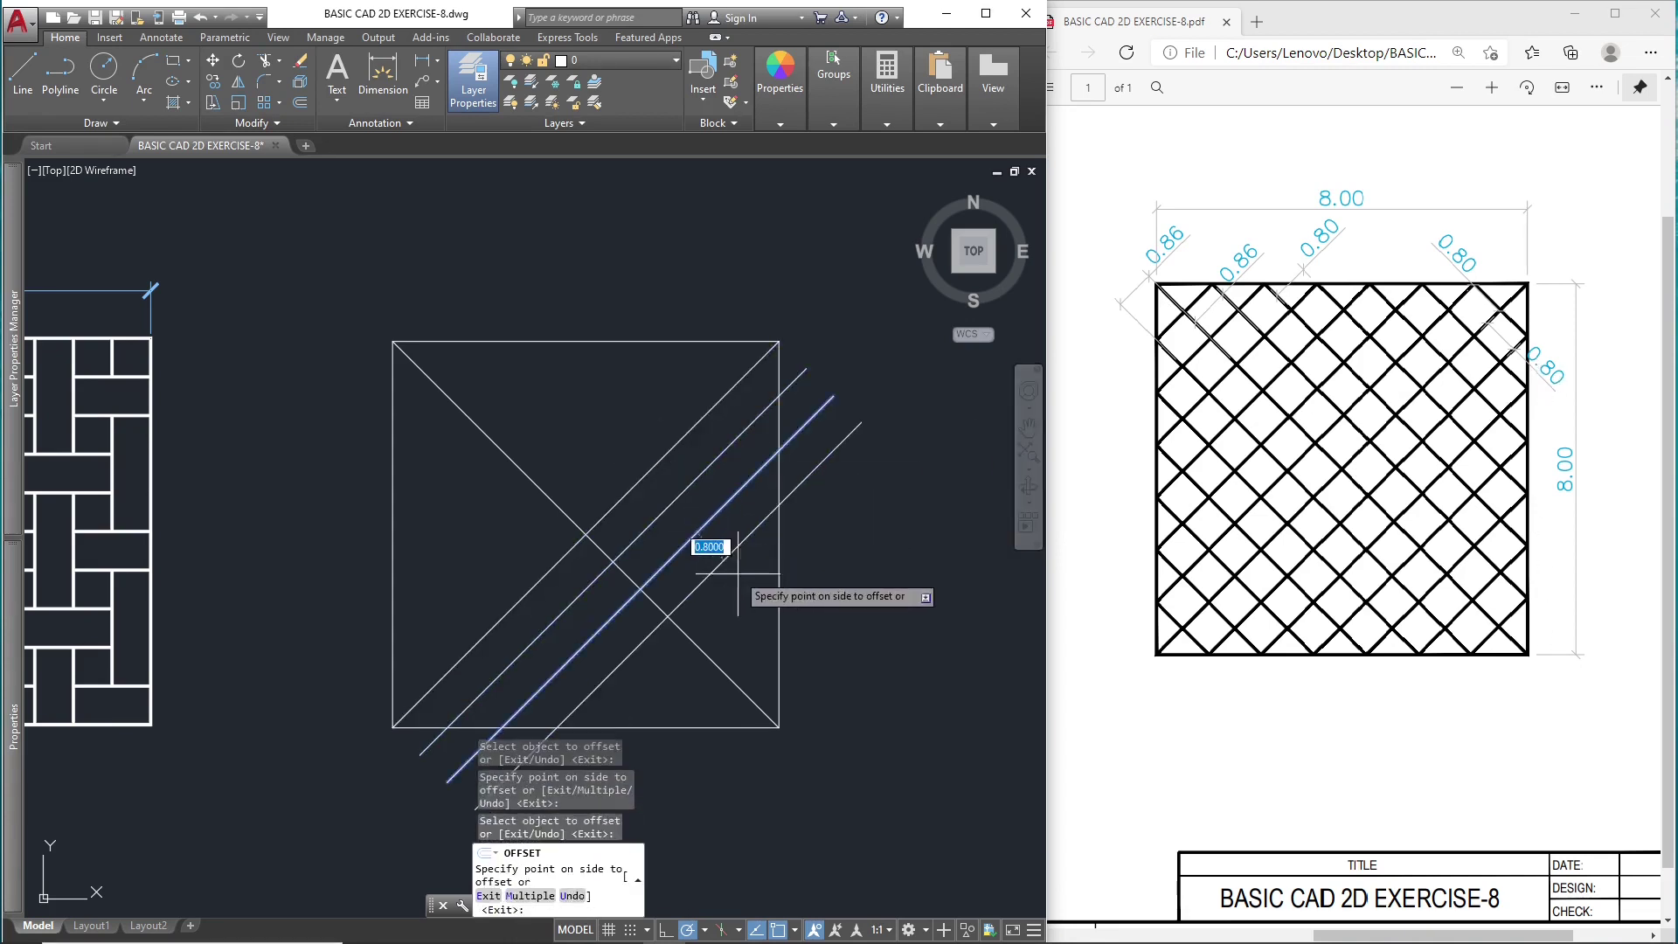
pyautogui.click(725, 564)
pyautogui.click(738, 547)
pyautogui.click(738, 602)
pyautogui.click(738, 599)
pyautogui.click(762, 639)
pyautogui.click(759, 637)
pyautogui.click(778, 675)
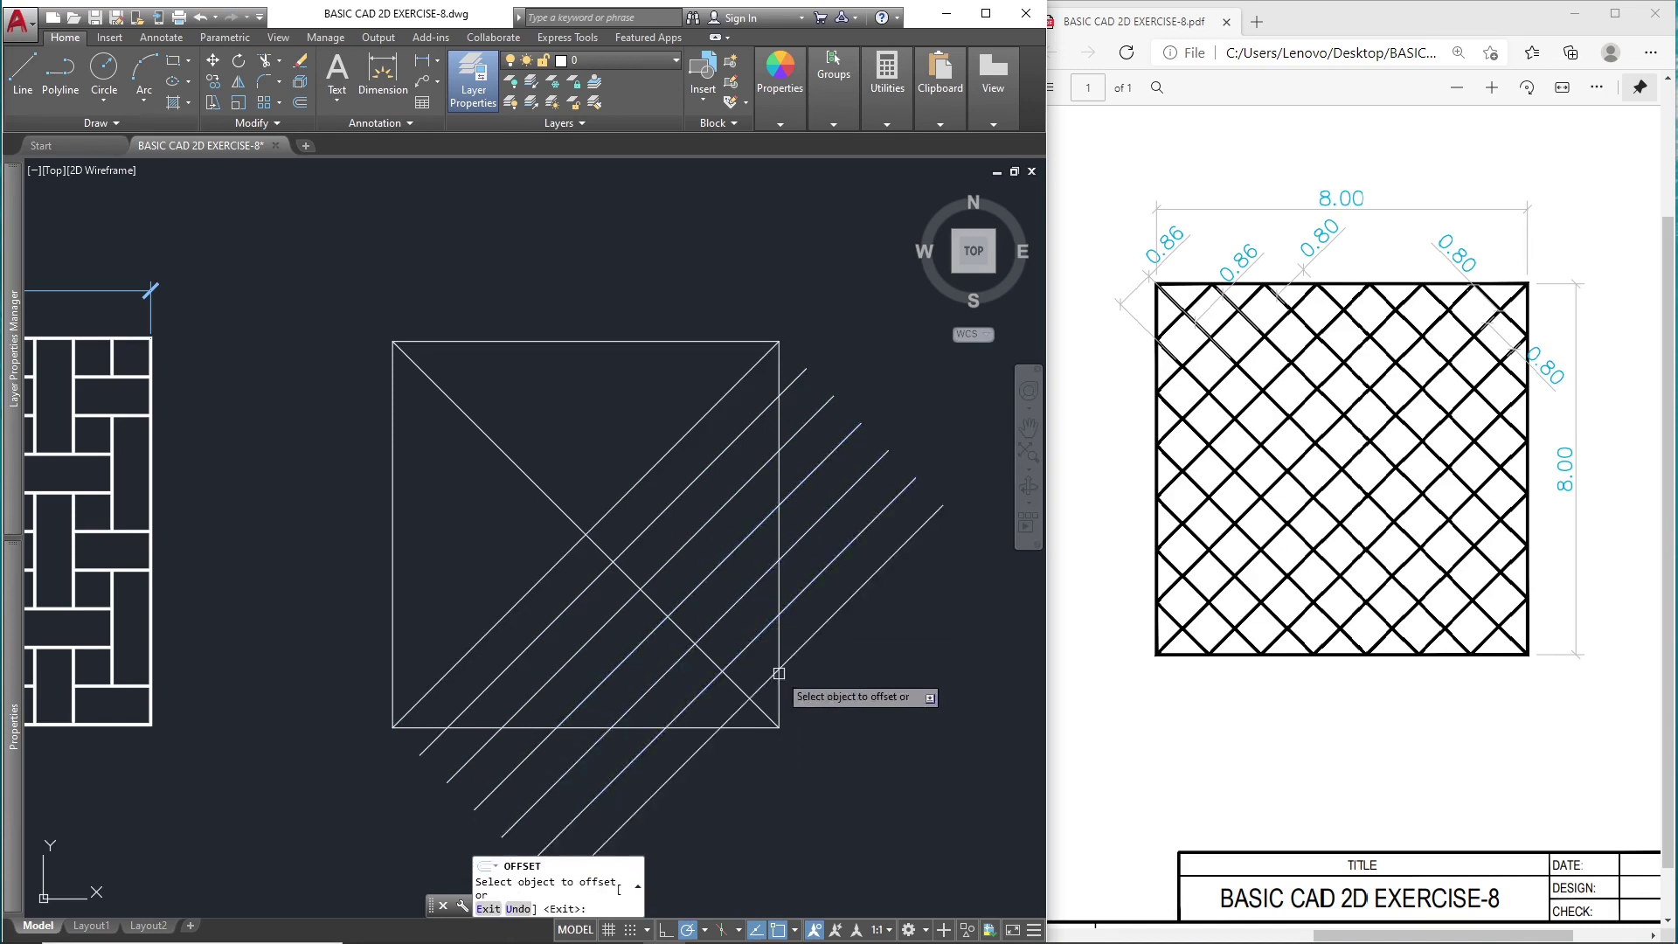
# - Offset the rising diagonal by the same 0.8 spacing six times toward the square's upper-left corner and end the Offset command
pyautogui.click(643, 479)
pyautogui.click(564, 426)
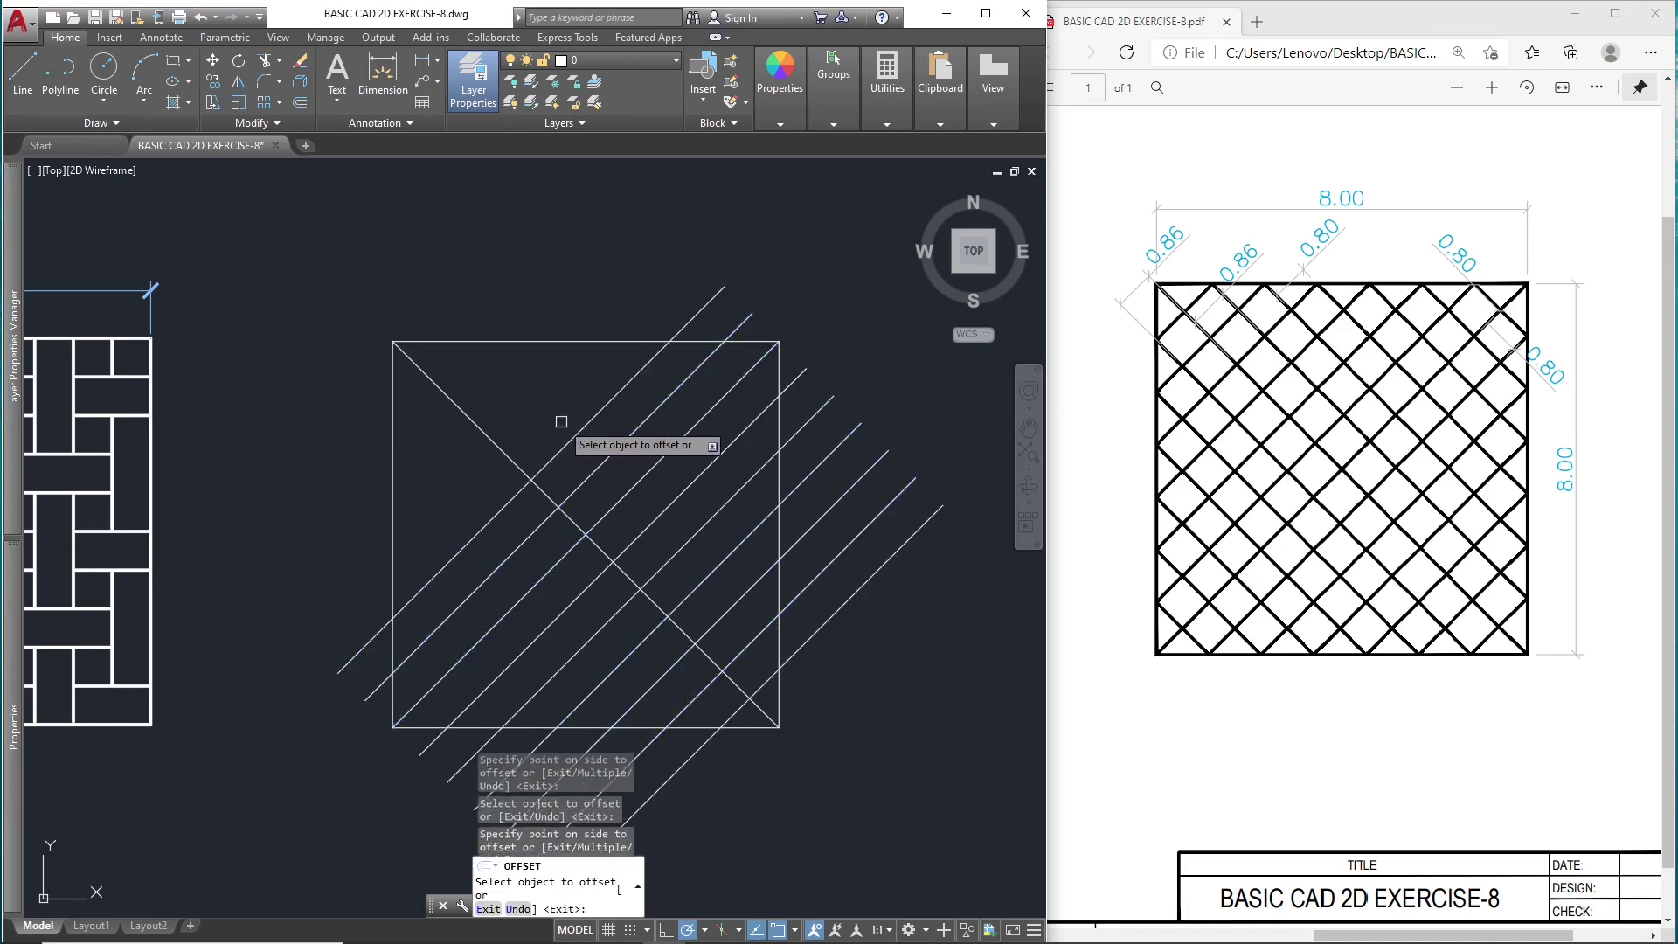
pyautogui.click(542, 412)
pyautogui.click(528, 406)
pyautogui.click(505, 396)
pyautogui.click(478, 376)
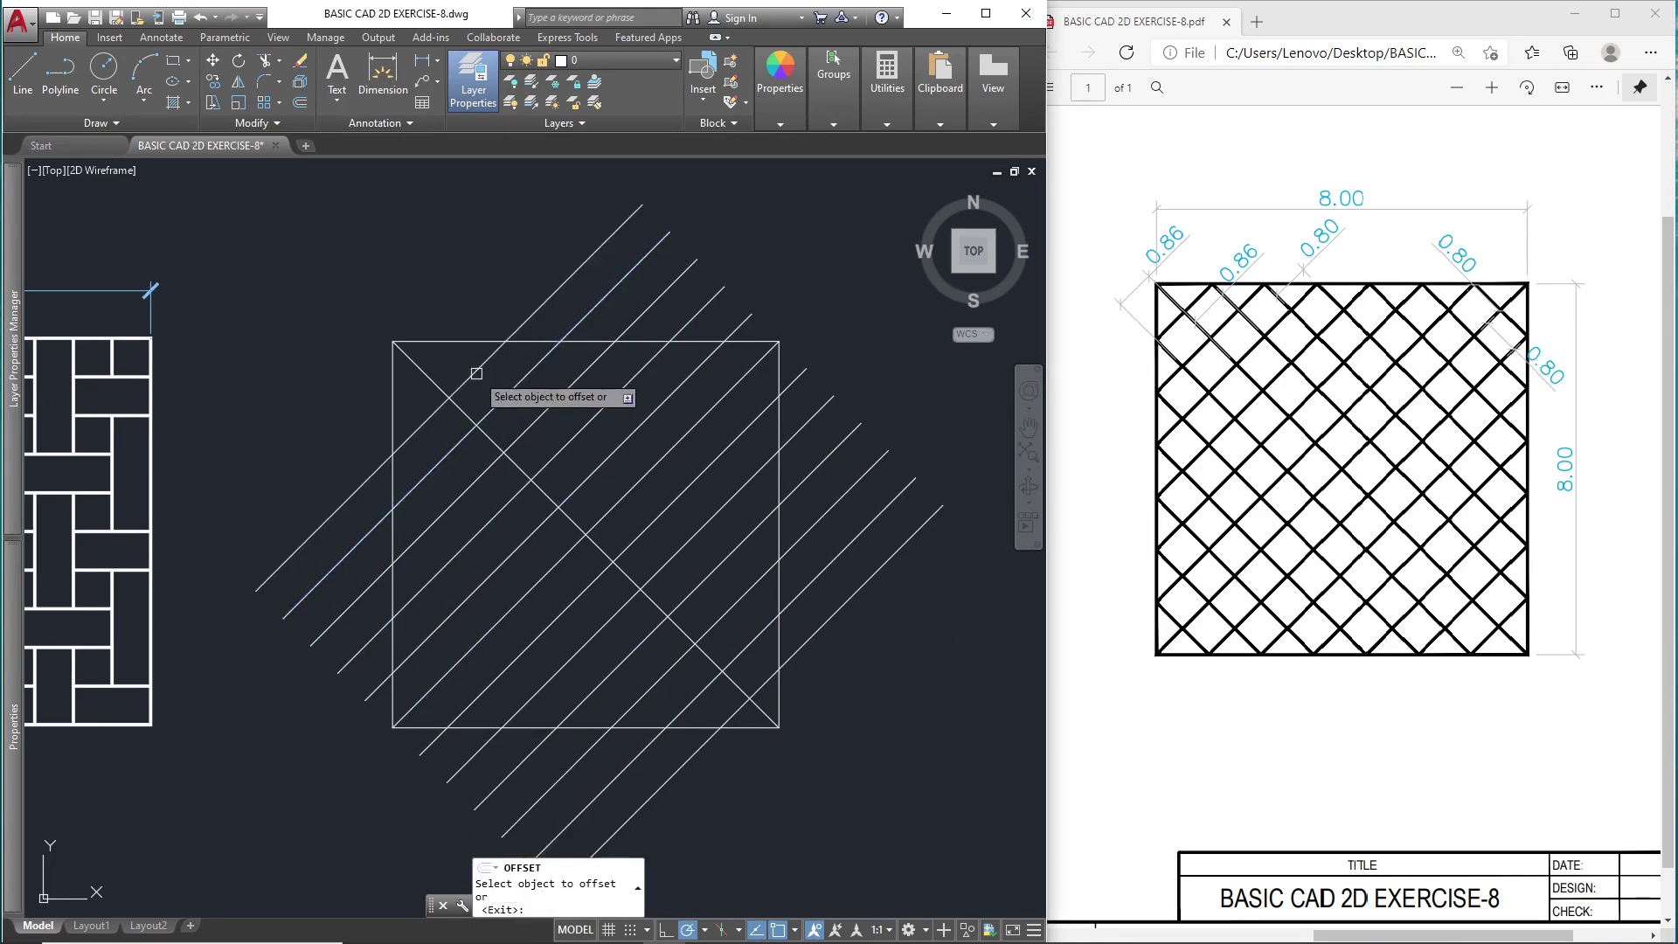
pyautogui.click(474, 375)
pyautogui.click(495, 348)
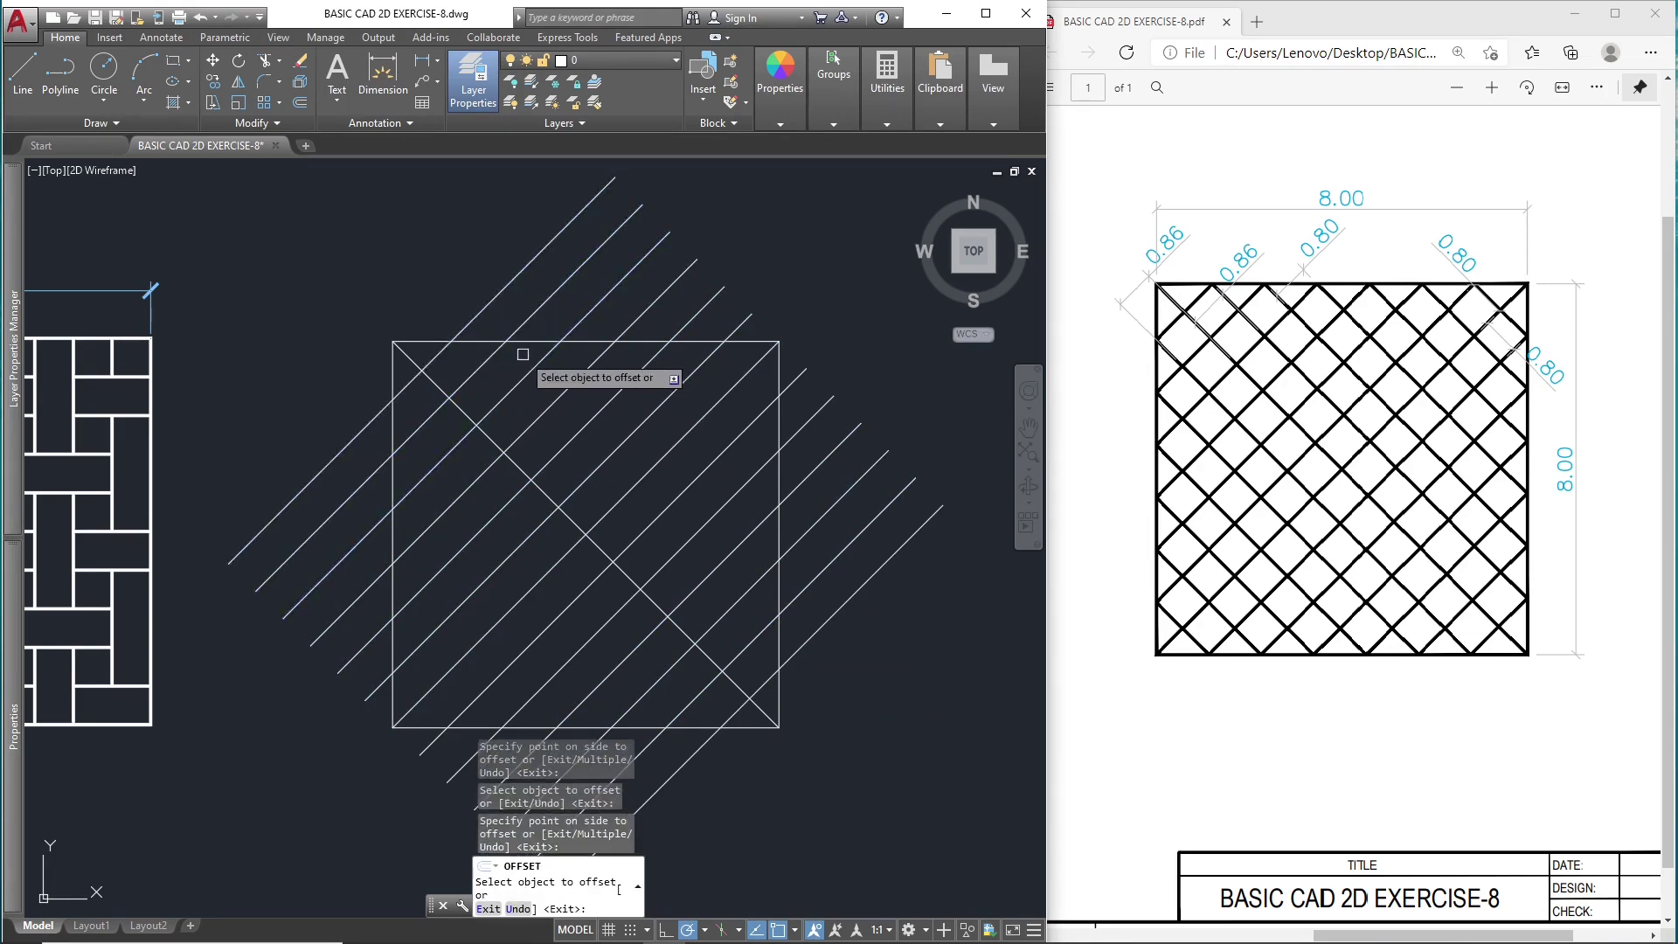
pyautogui.press('Return')
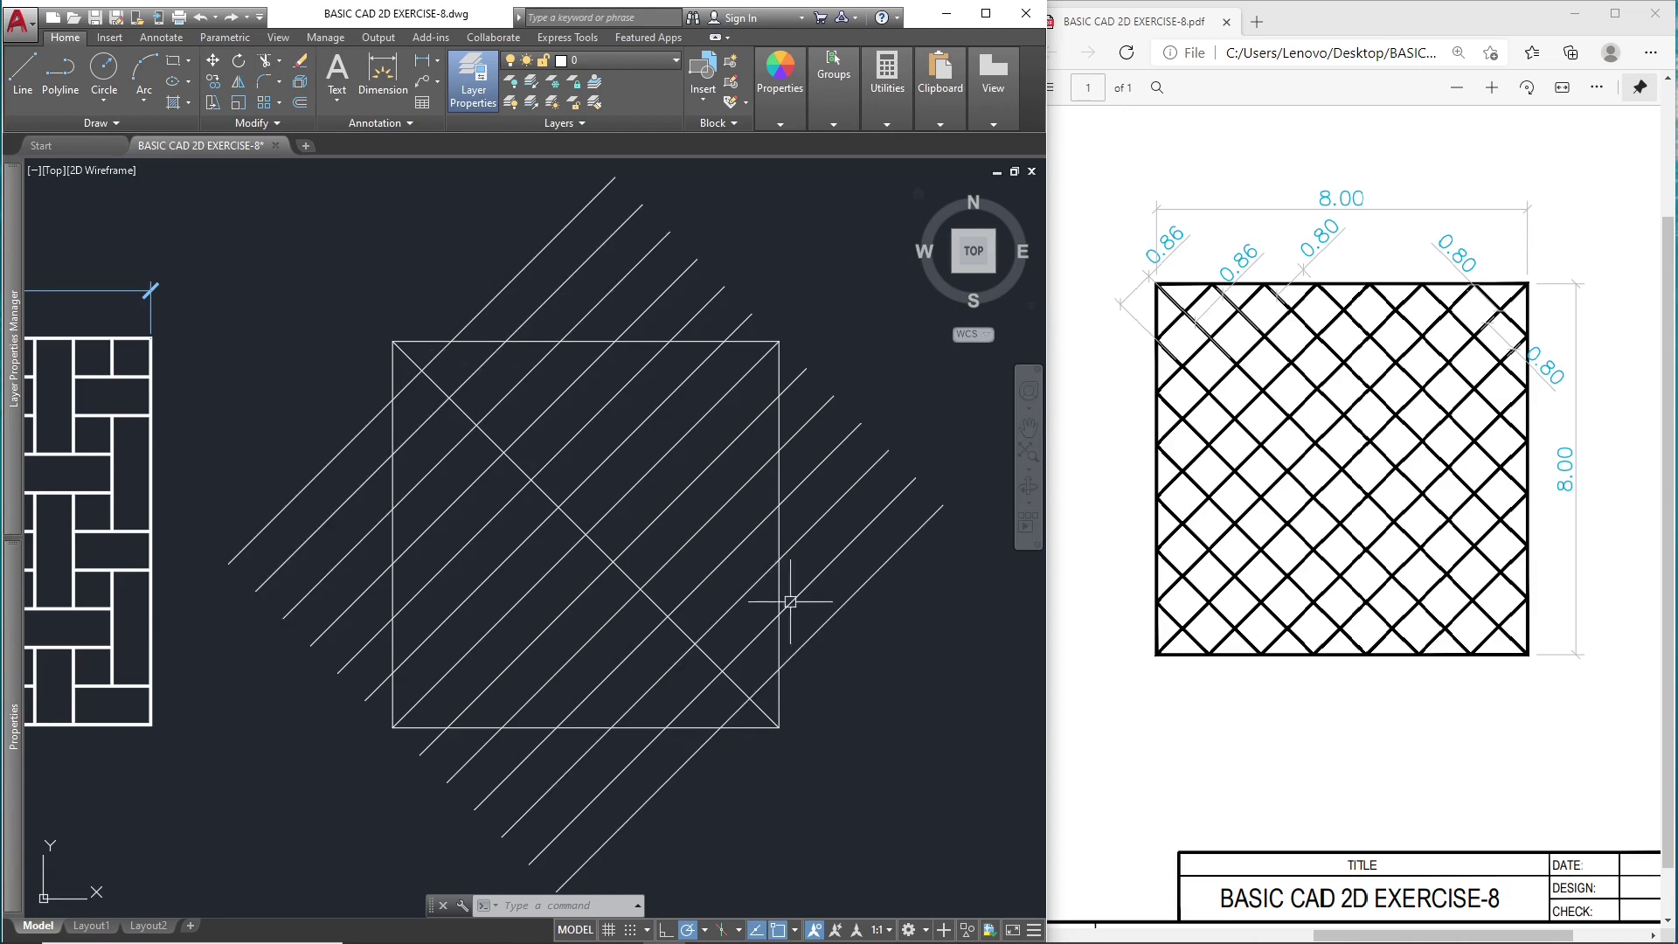
# - Draw the first two falling polylines above the main diagonal, joining the offset lines' crossings on the square's top and right edges
pyautogui.write('PL')
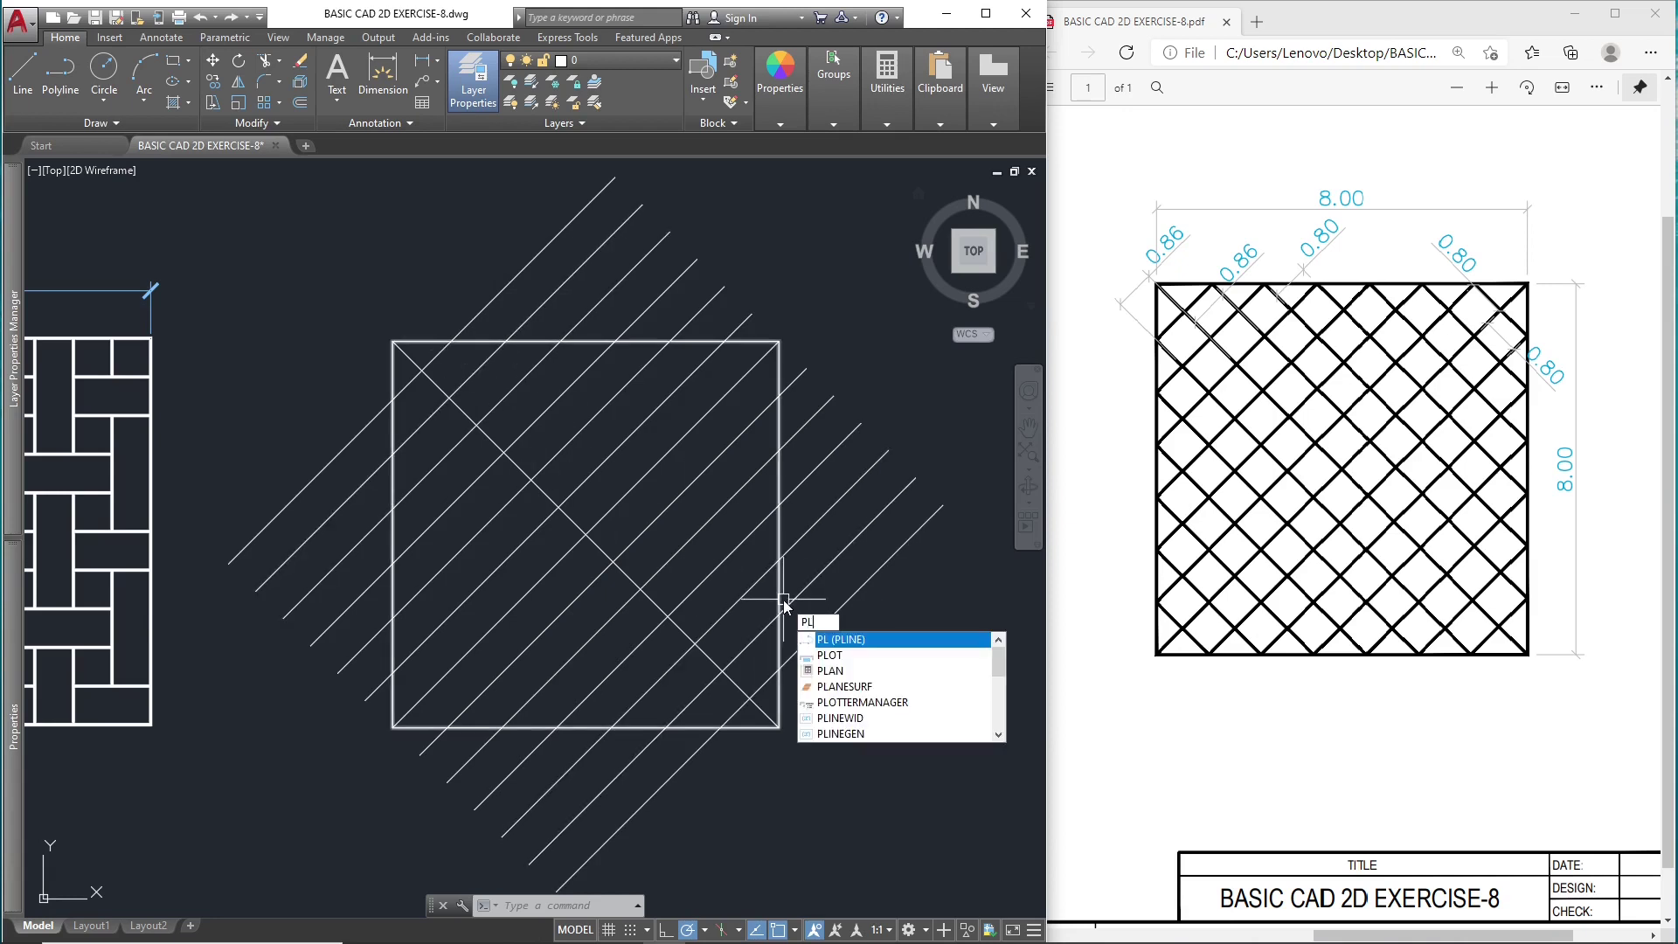
pyautogui.press('Return')
pyautogui.click(452, 340)
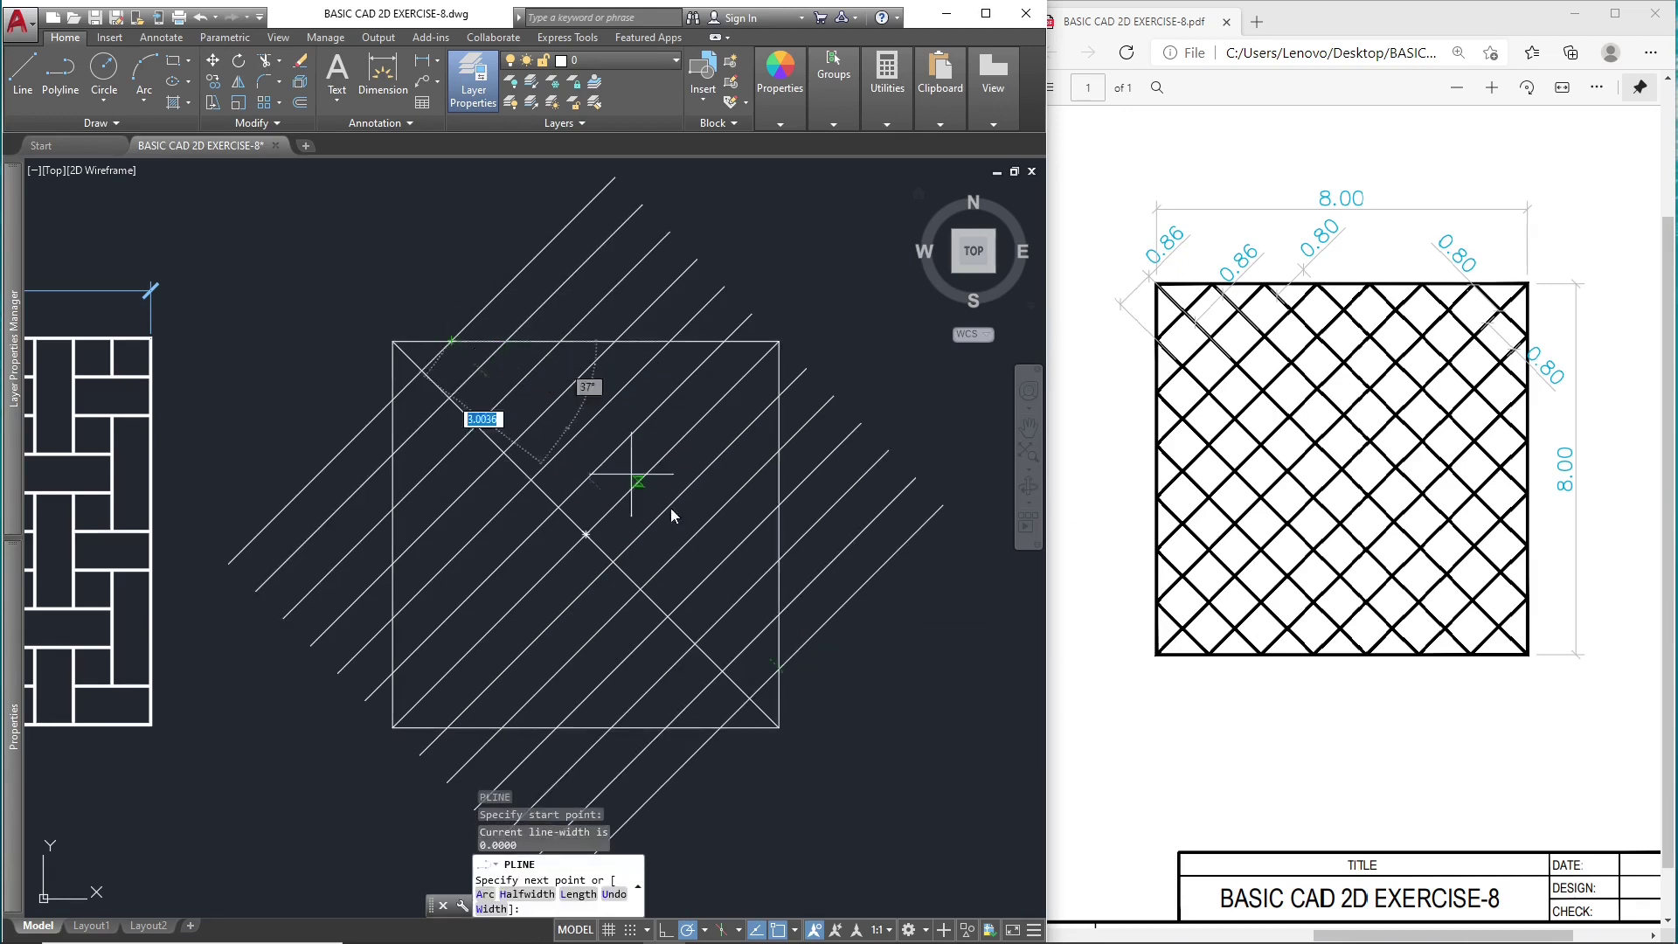
pyautogui.click(778, 669)
pyautogui.press('Escape')
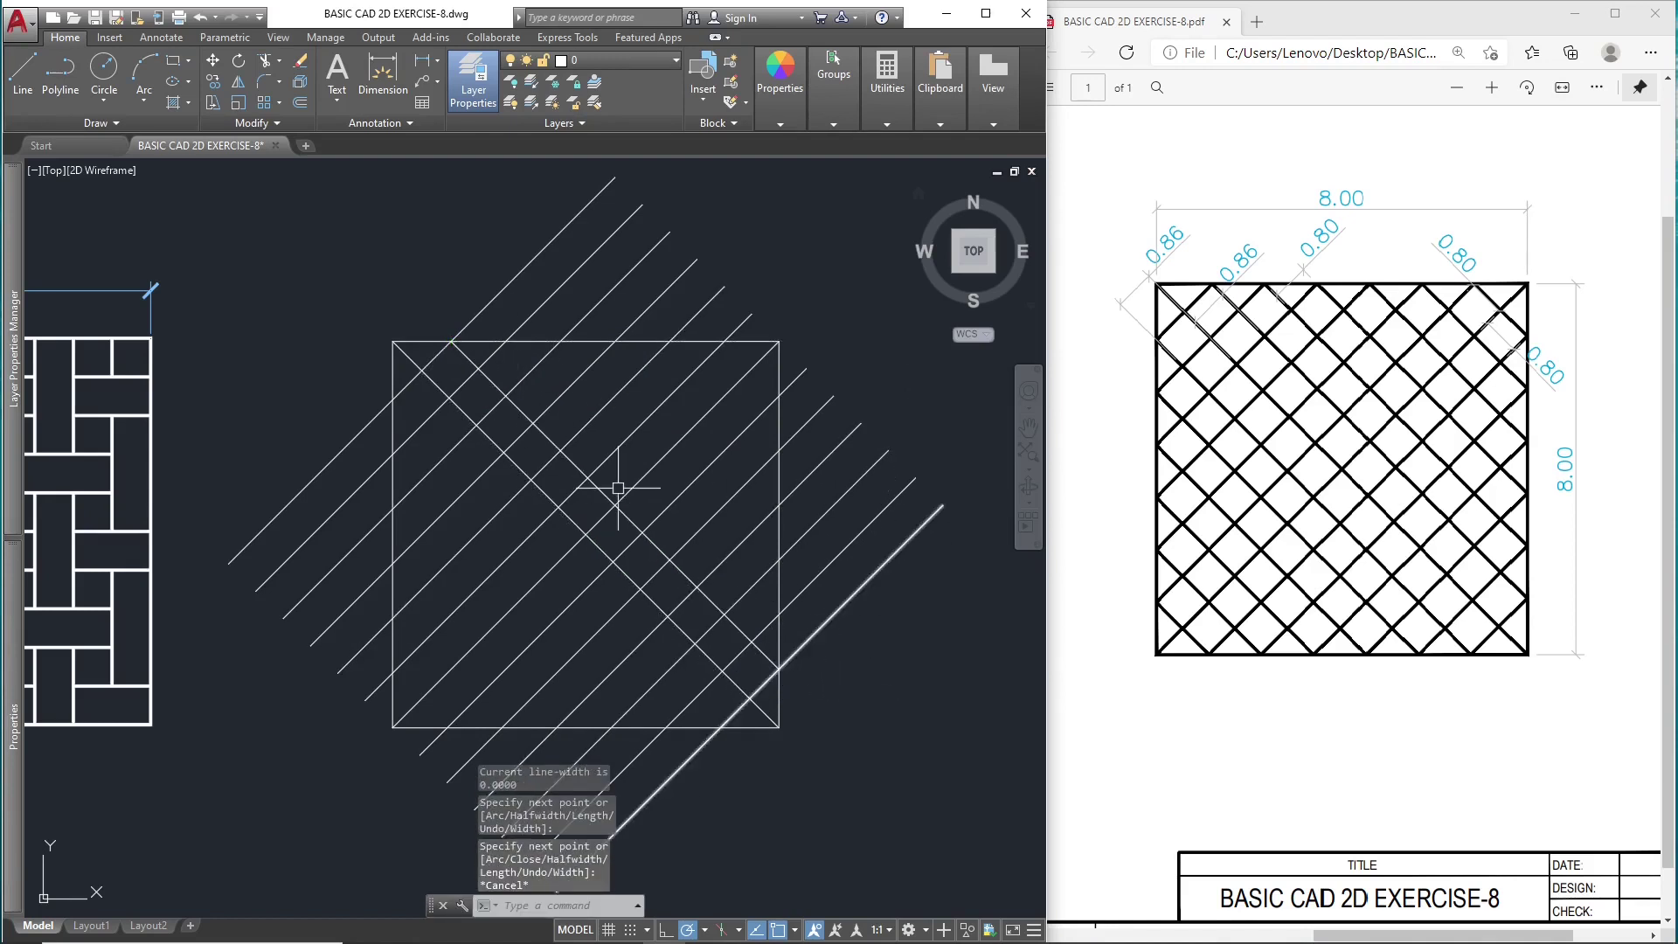
pyautogui.press('space')
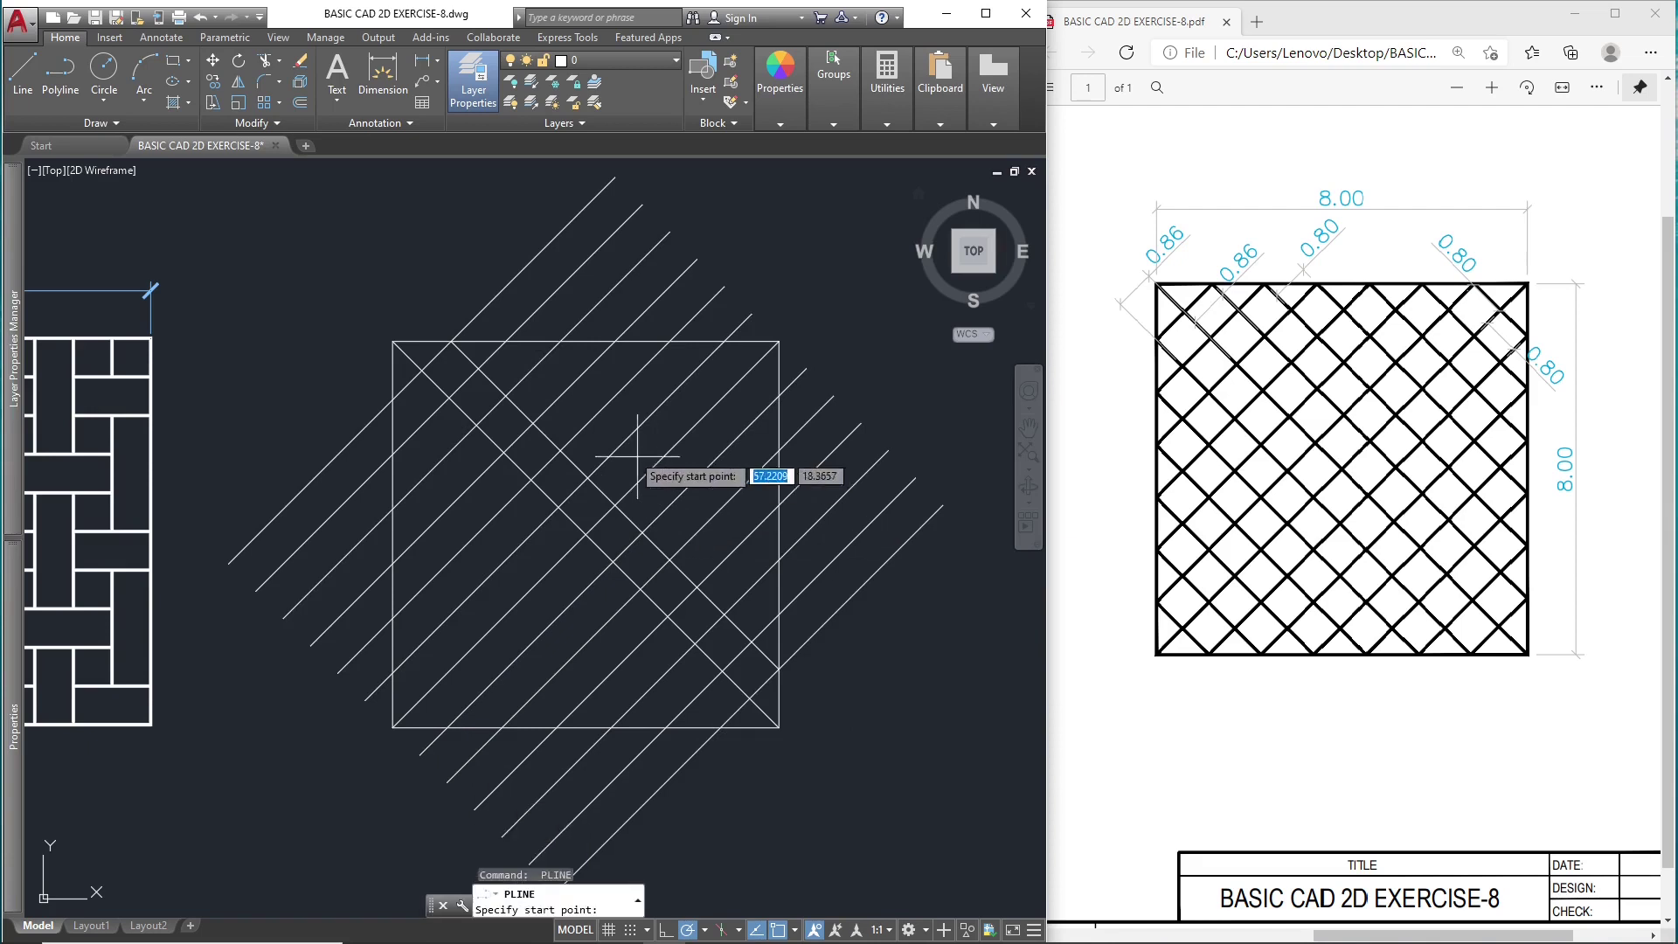
pyautogui.click(507, 340)
pyautogui.click(776, 617)
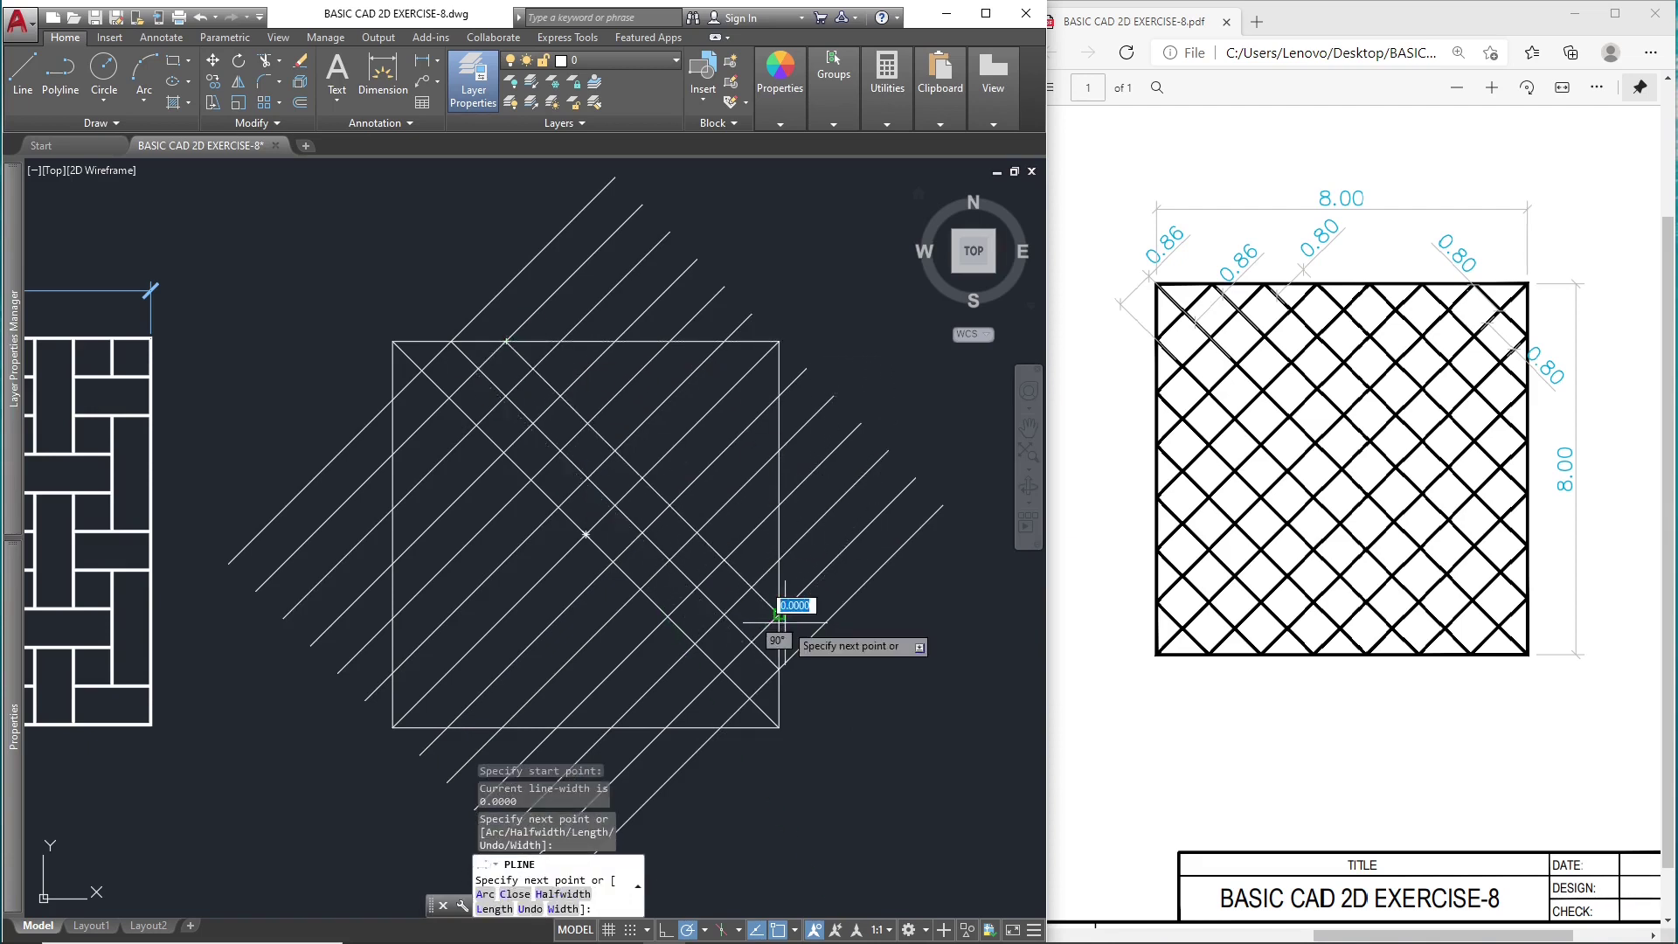
pyautogui.press('Escape')
# - Draw the third and fourth falling polylines between the next matching crossings on the square's top and right edges
pyautogui.press('space')
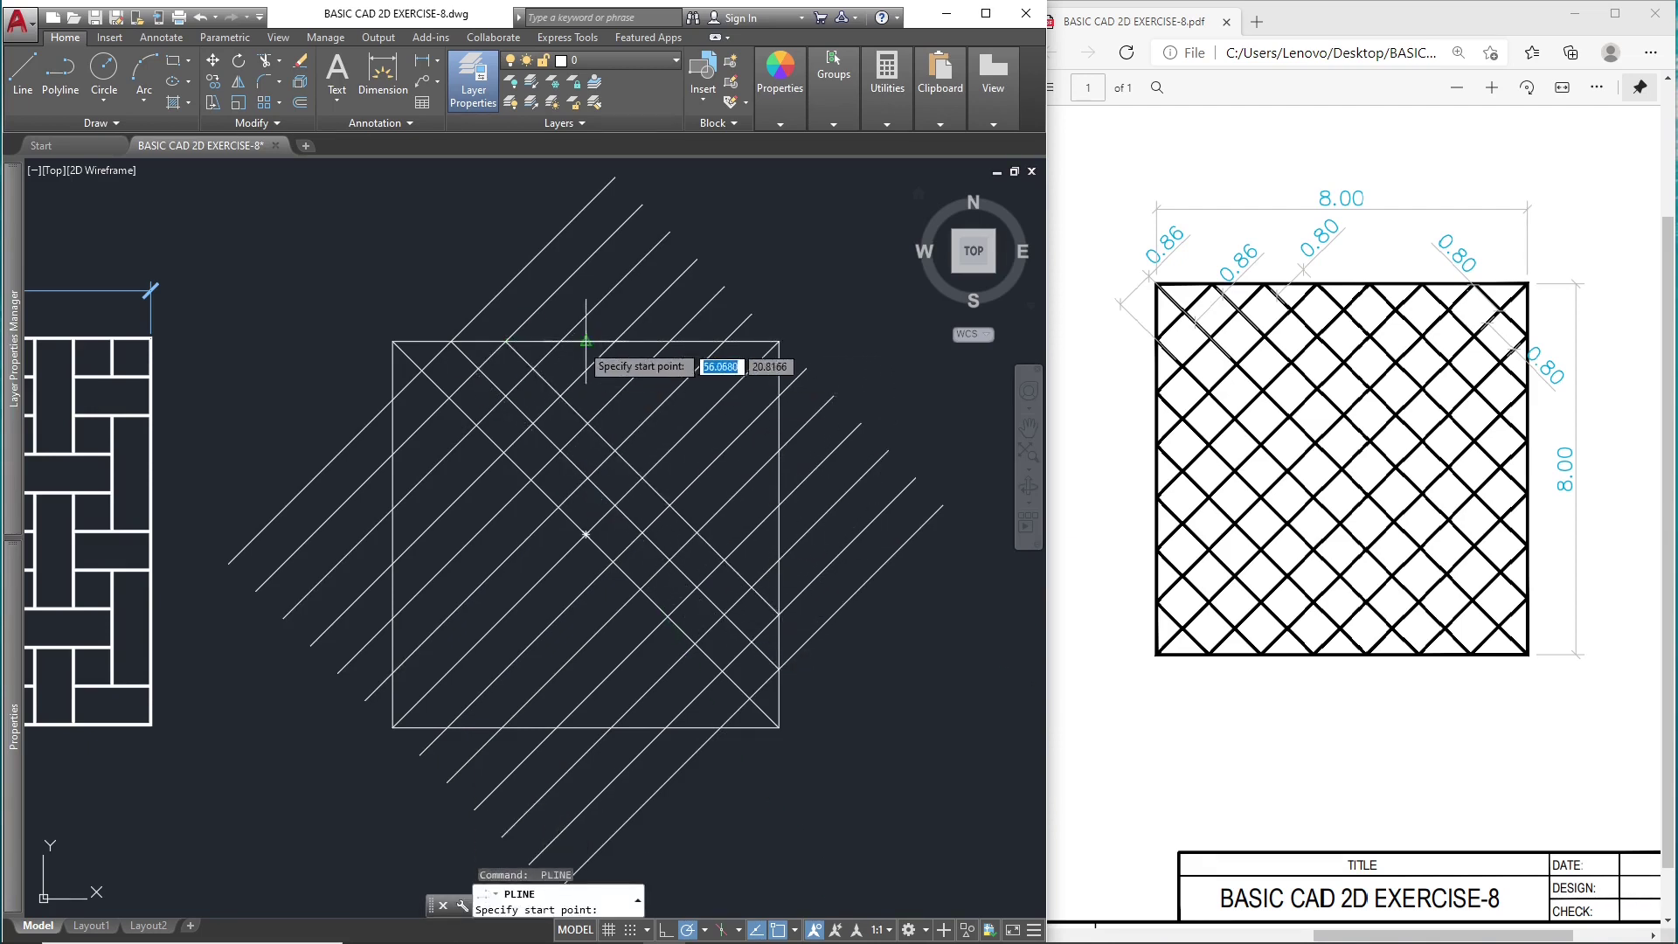
pyautogui.click(561, 341)
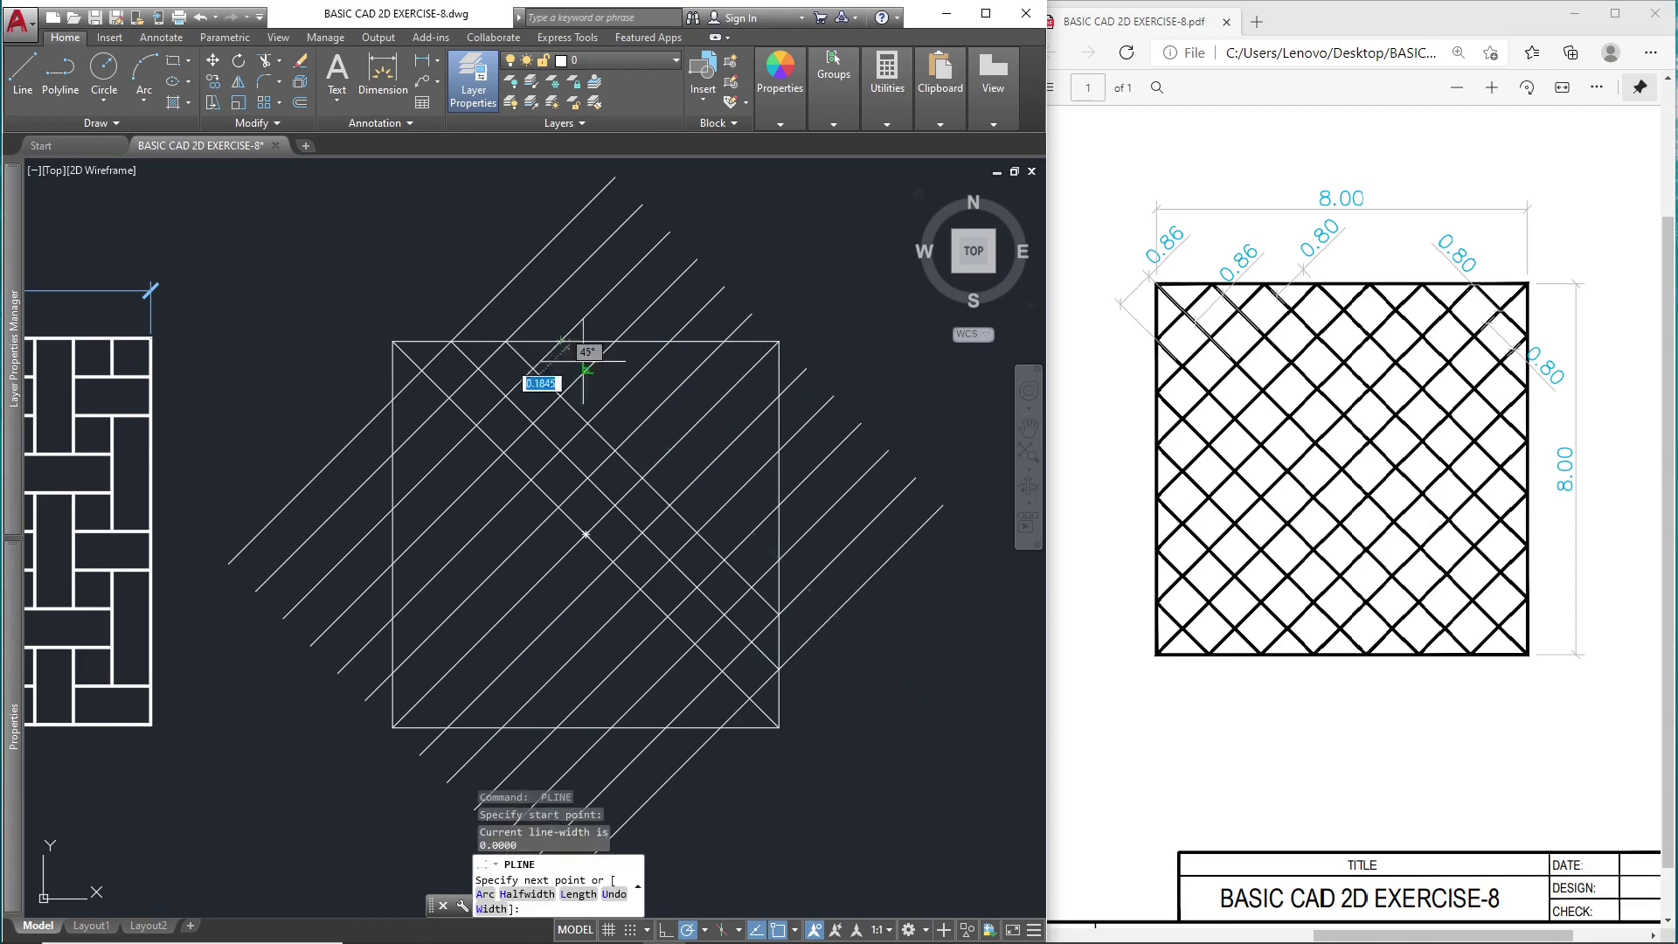
pyautogui.click(778, 560)
pyautogui.press('Escape')
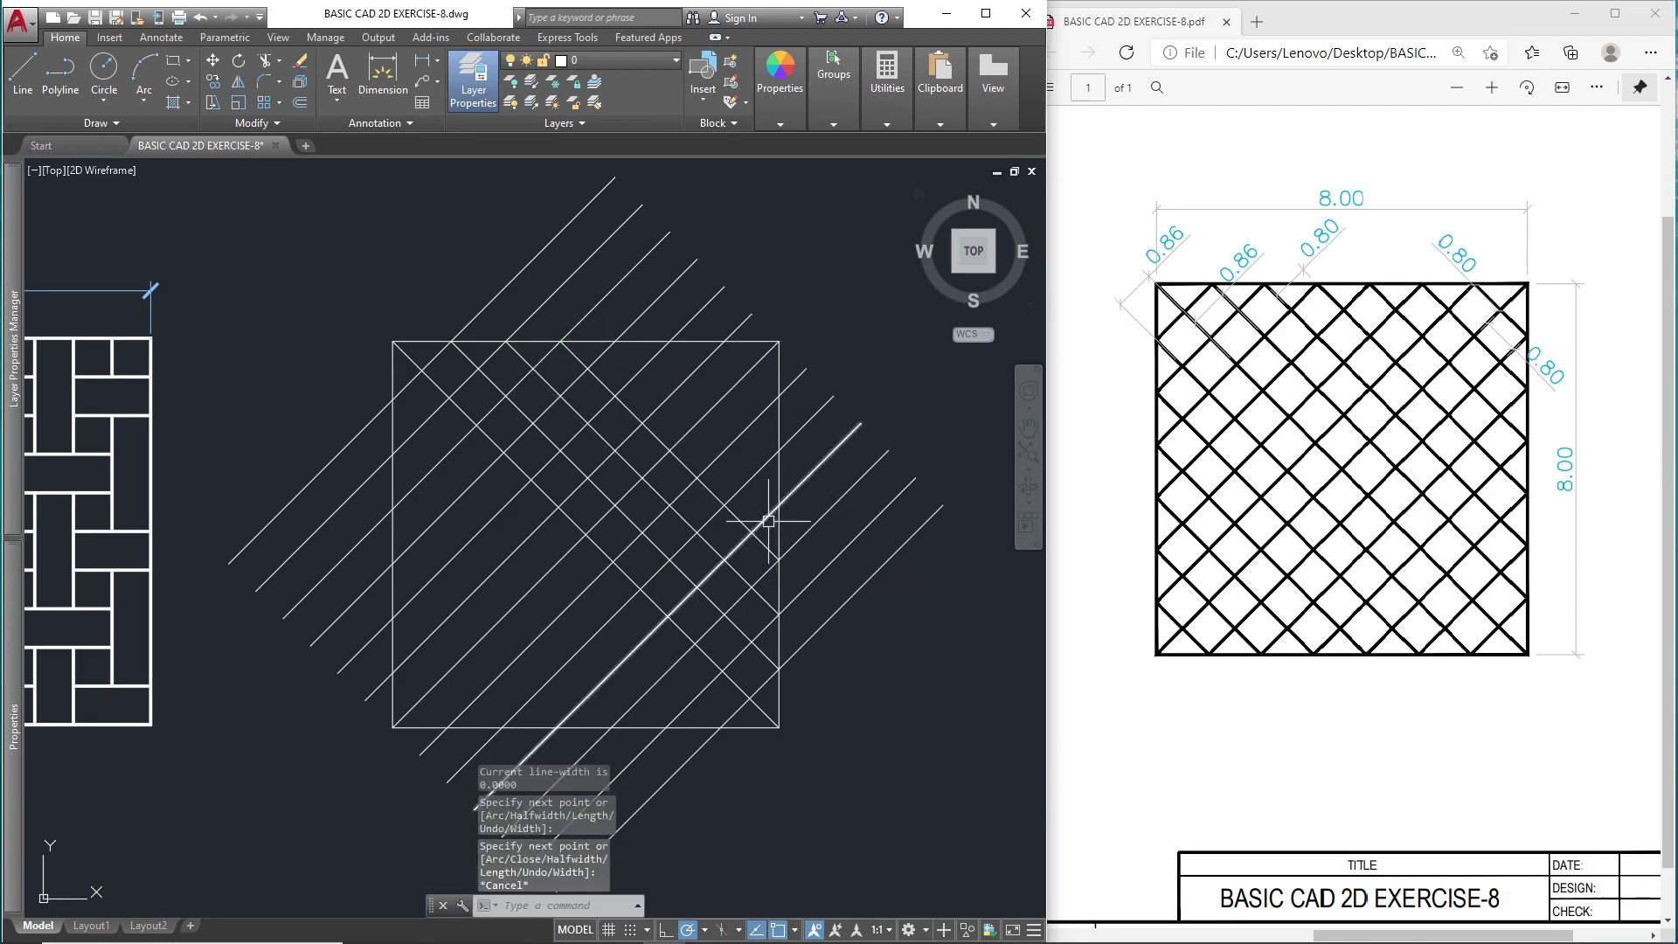
pyautogui.press('space')
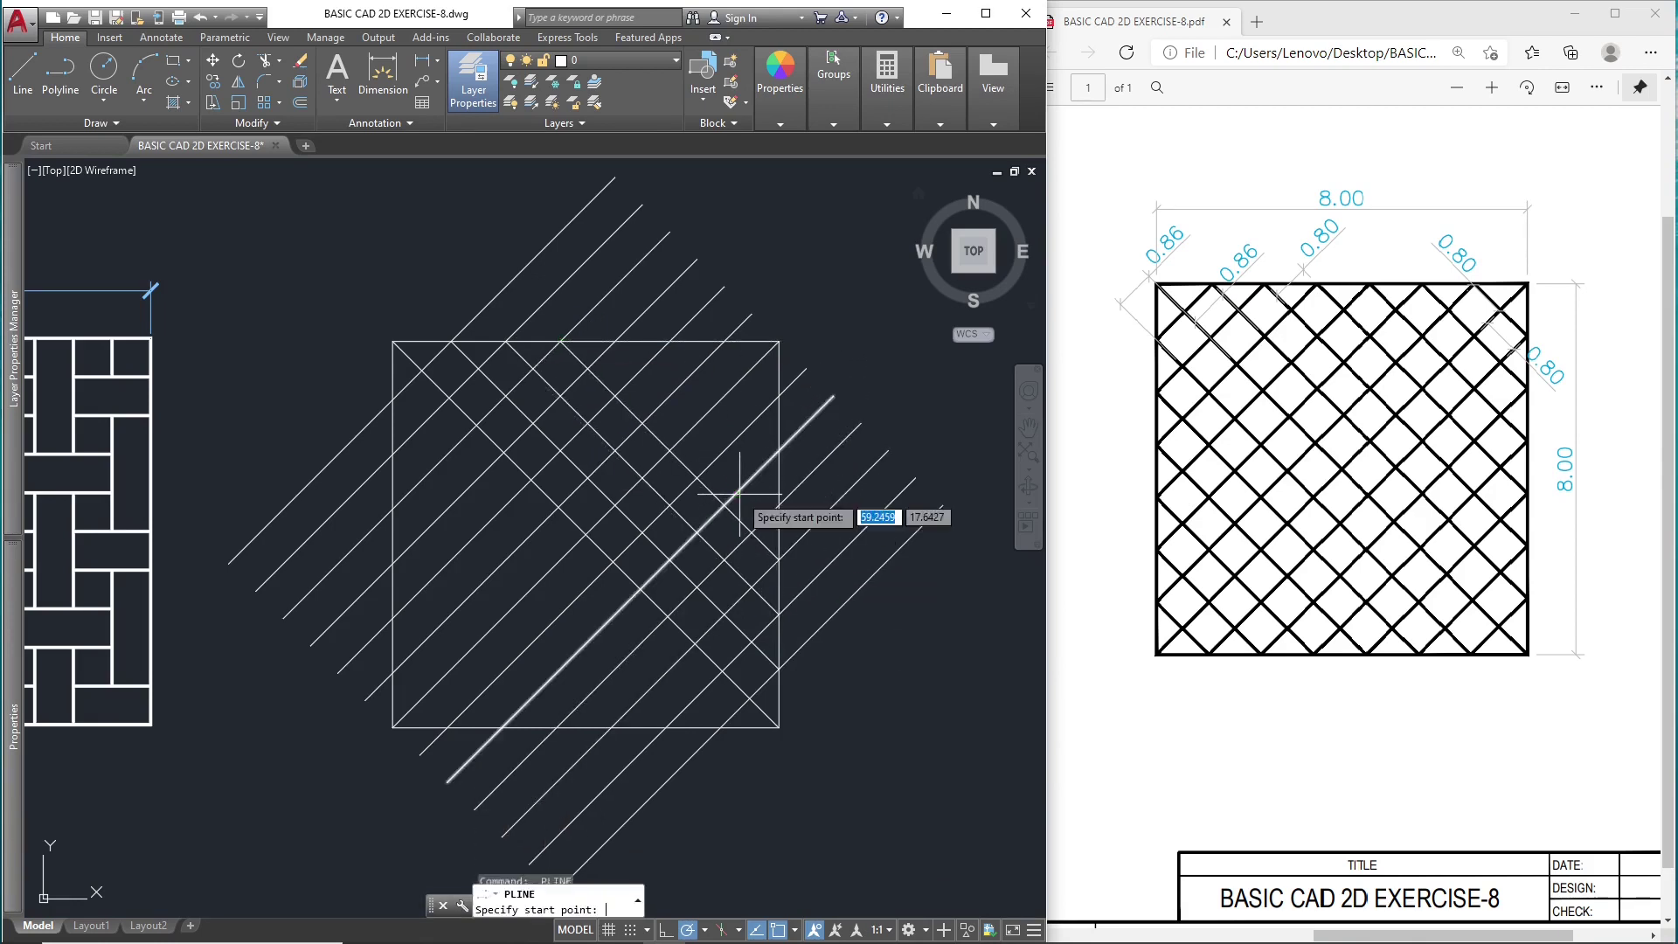
pyautogui.click(617, 341)
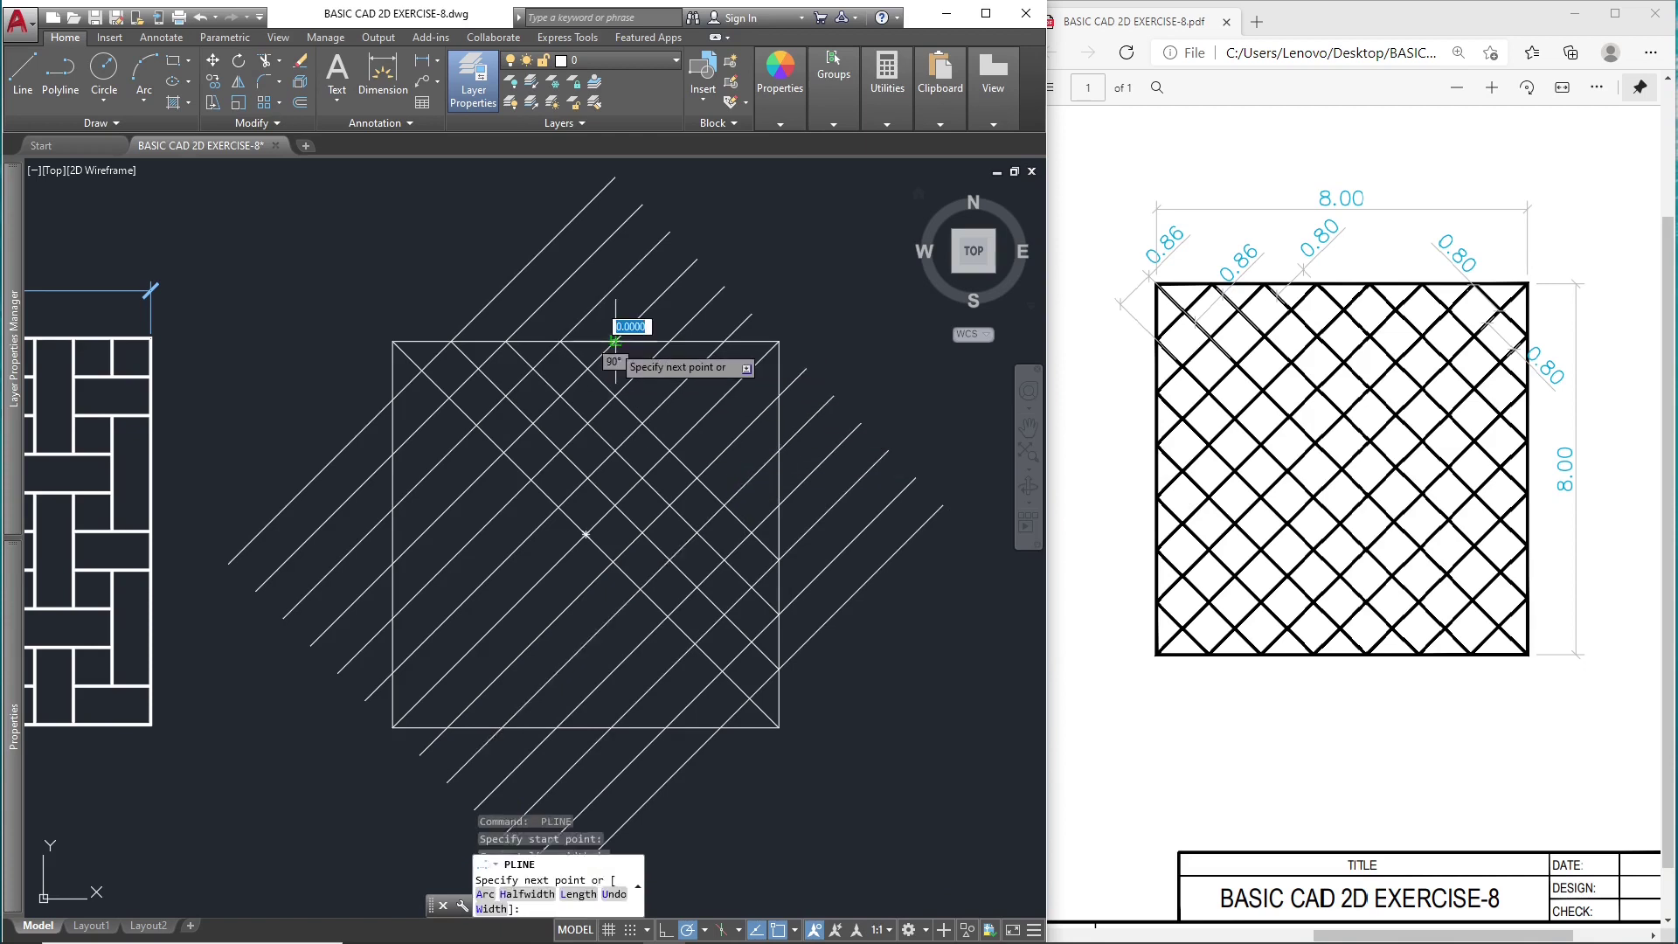
pyautogui.click(777, 506)
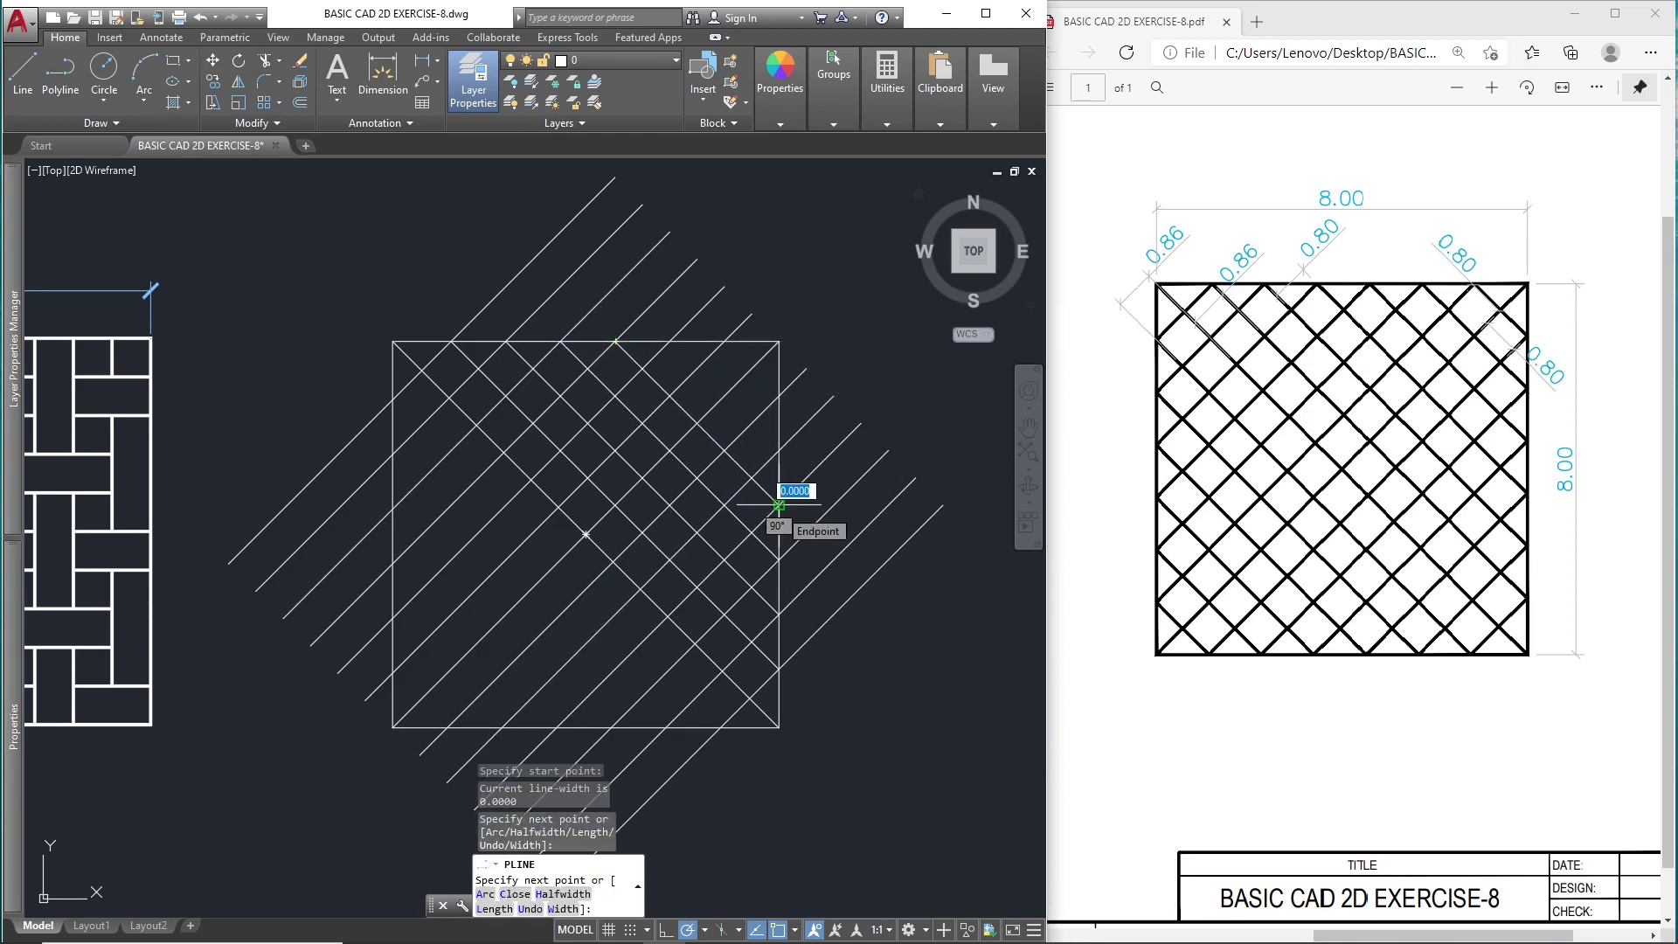
pyautogui.press('Escape')
# - Draw the last two falling polylines across the square's upper-right corner, between the remaining crossings on its top and right edges
pyautogui.press('space')
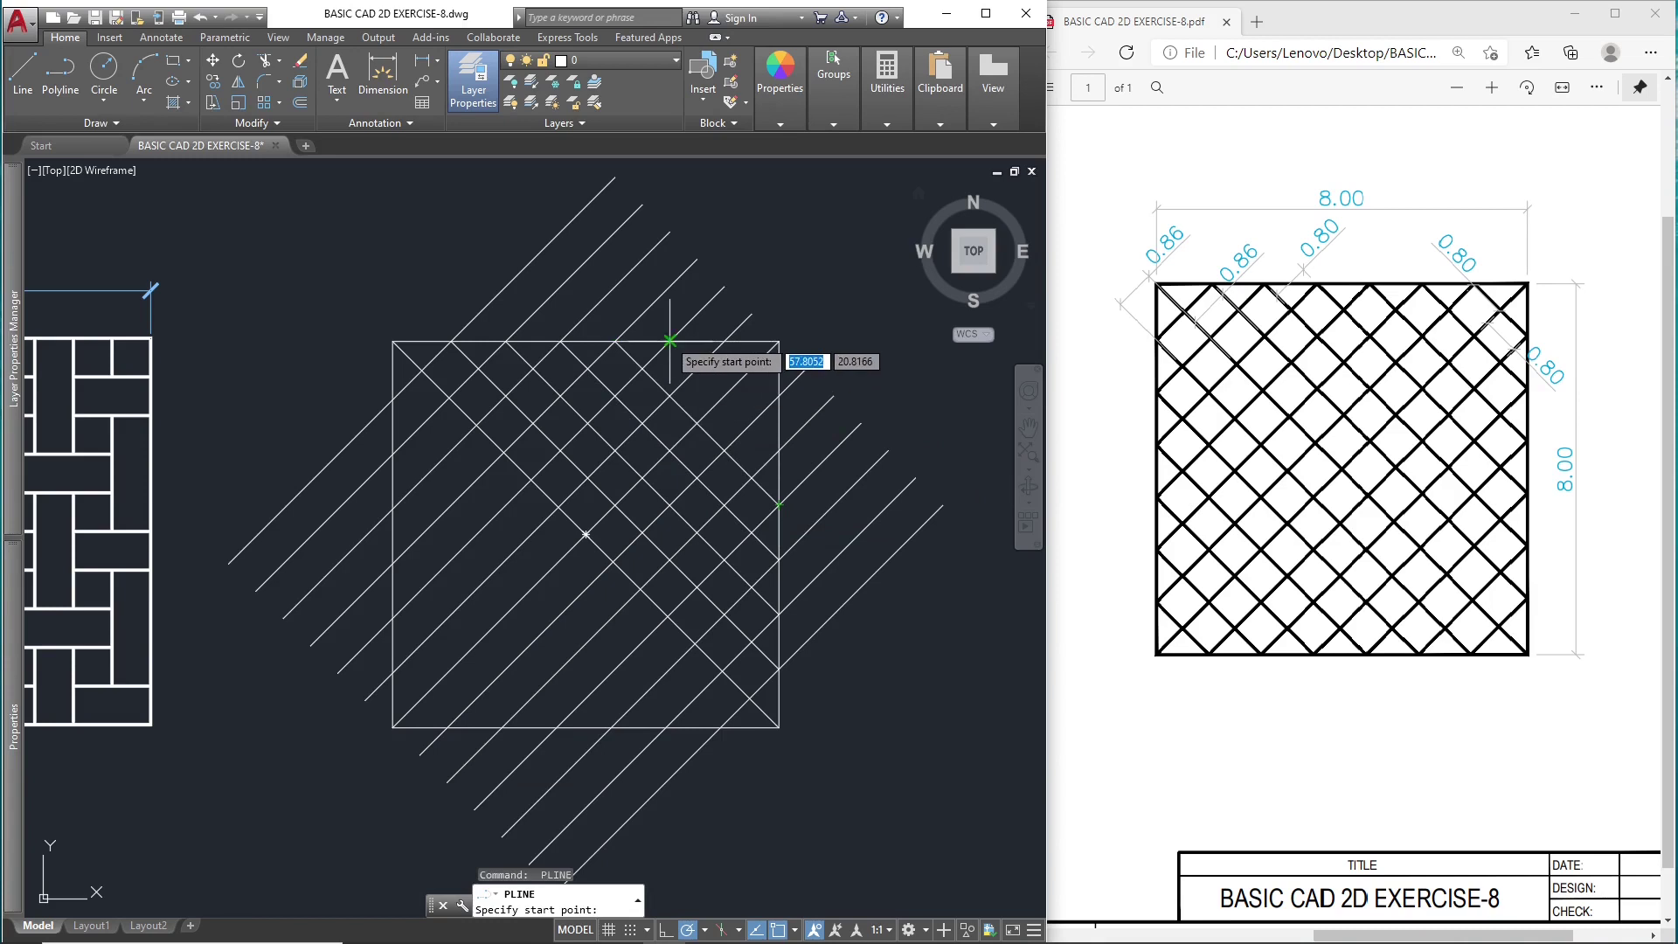
pyautogui.click(672, 342)
pyautogui.click(778, 452)
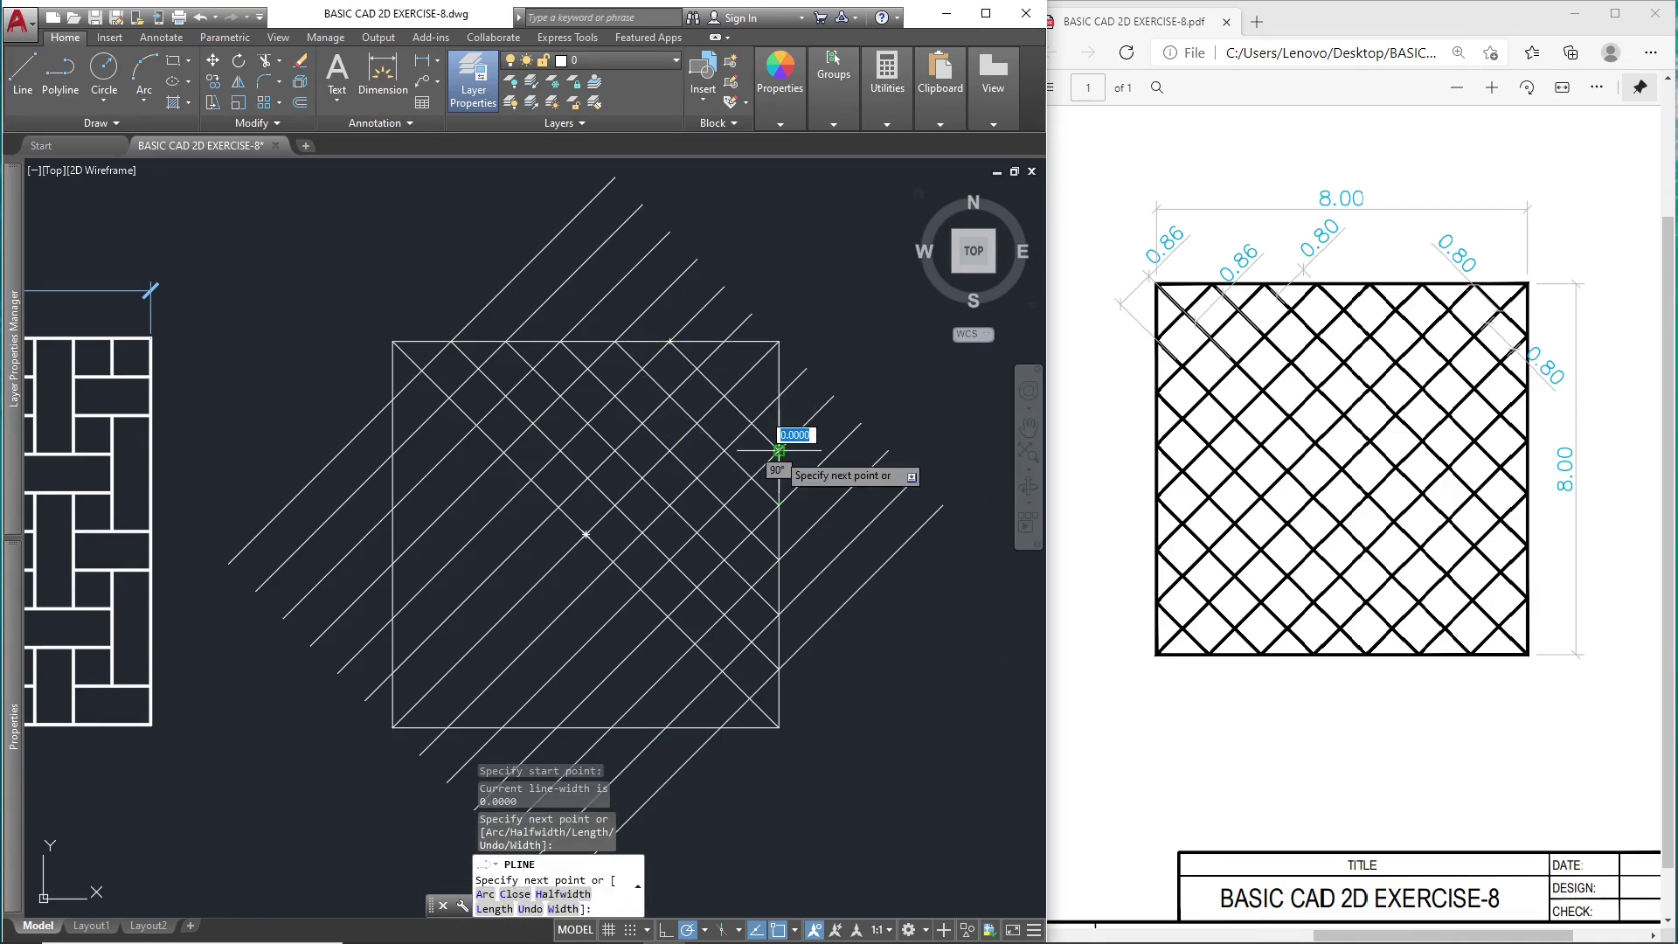
pyautogui.press('space')
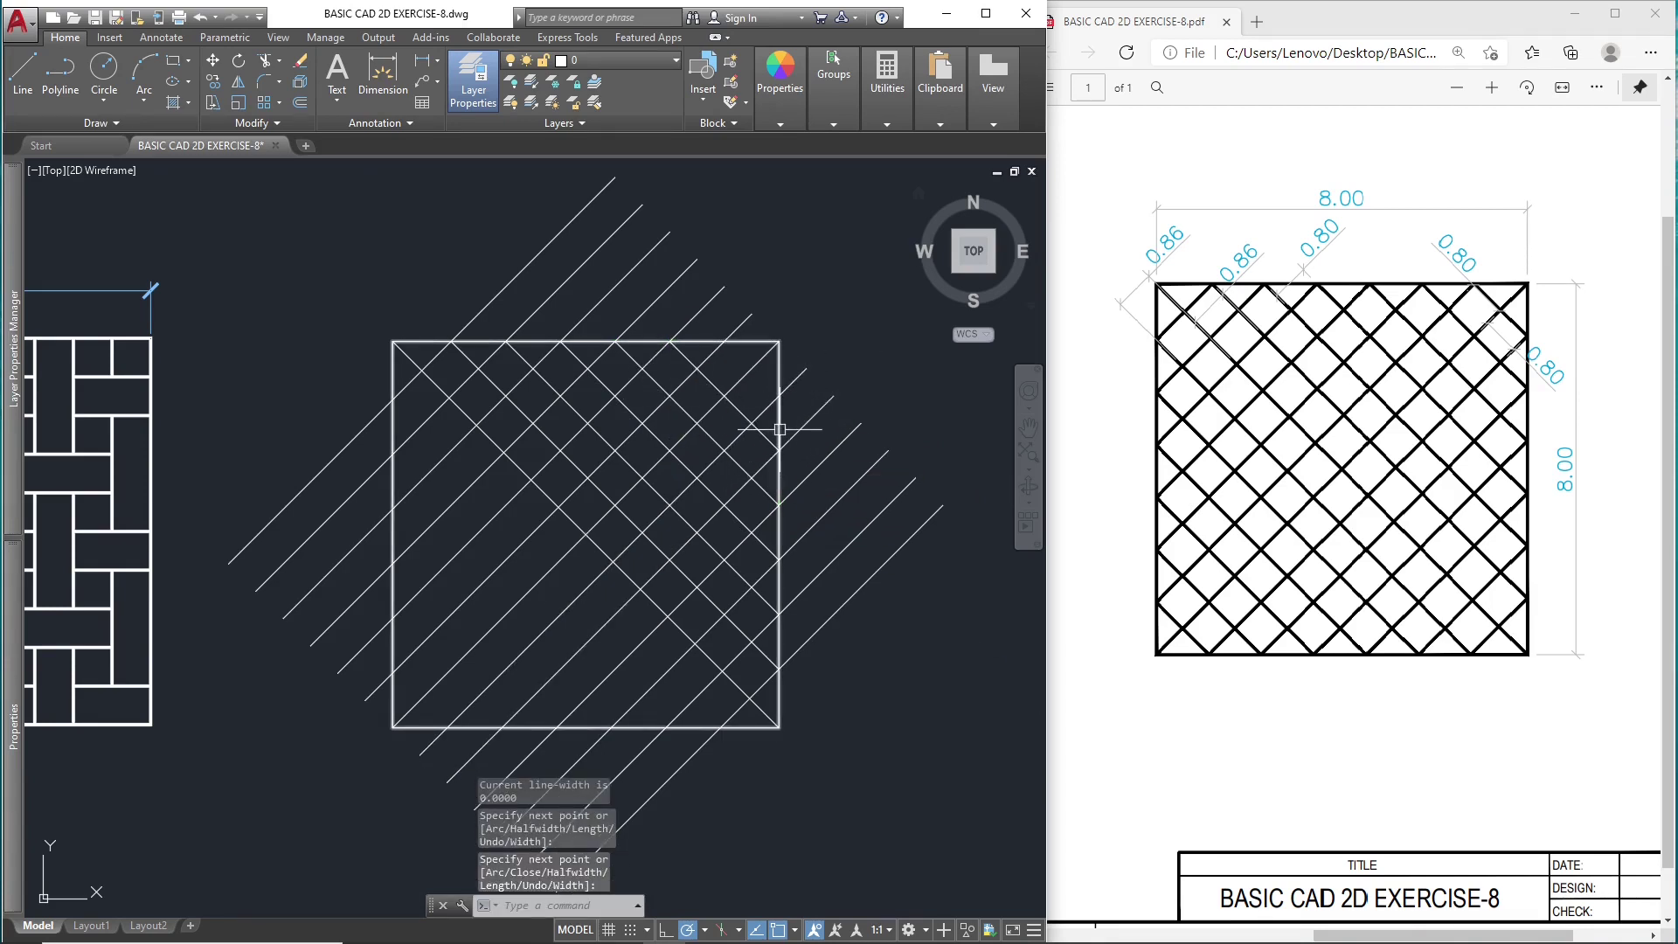
pyautogui.press('space')
pyautogui.click(726, 341)
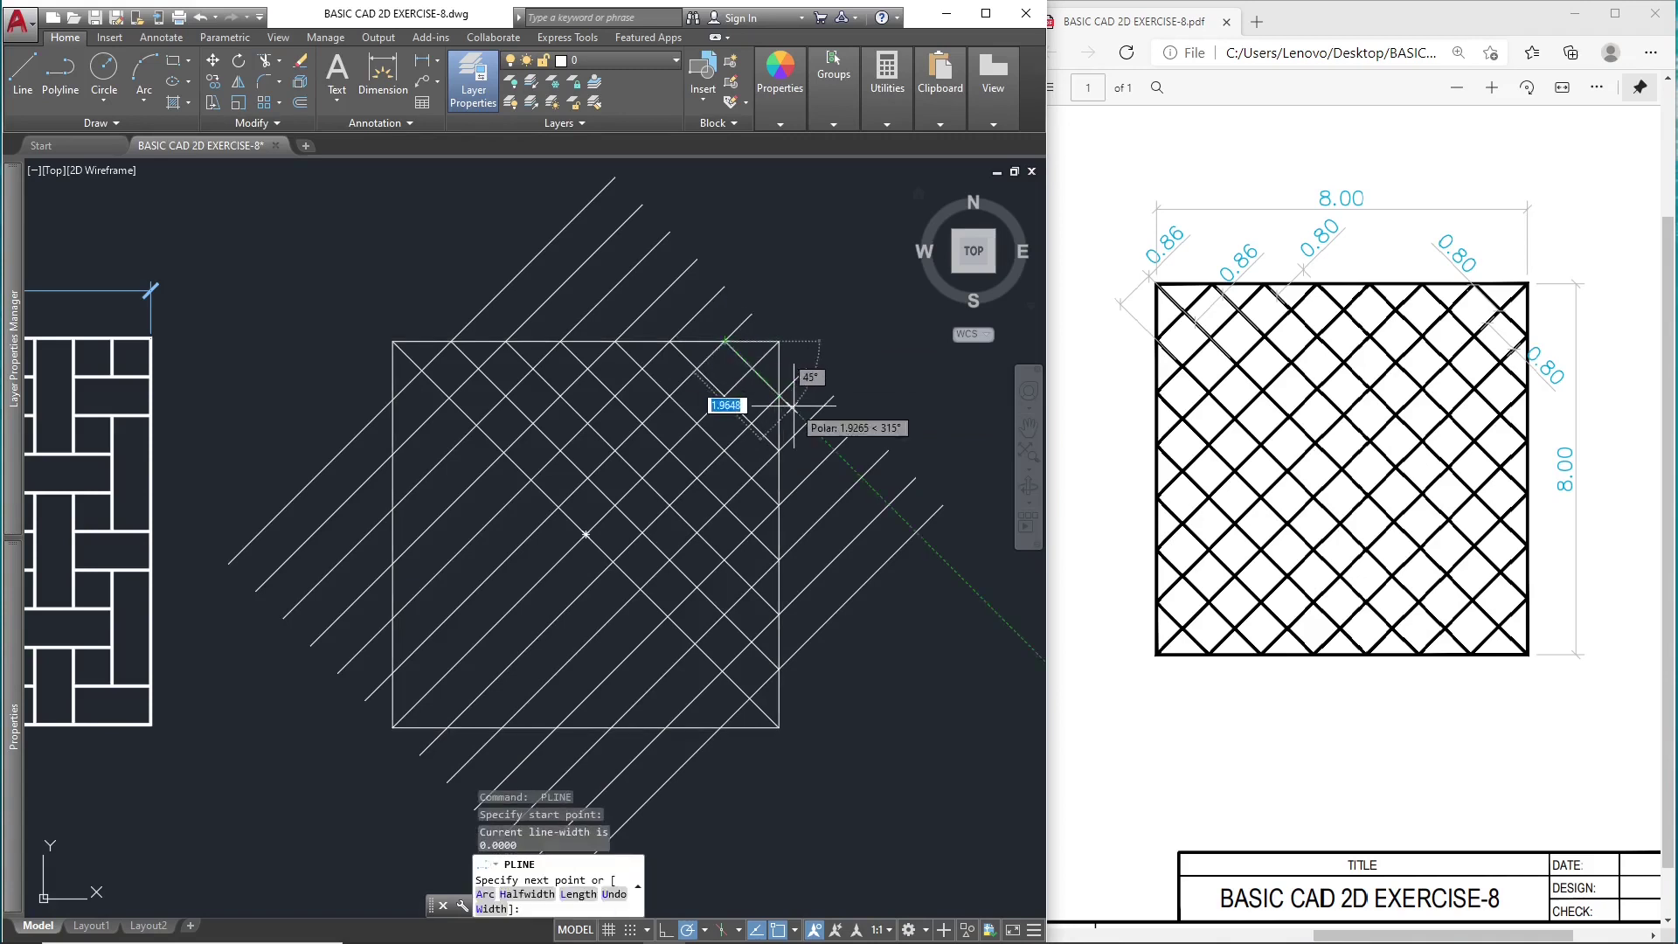
pyautogui.click(778, 395)
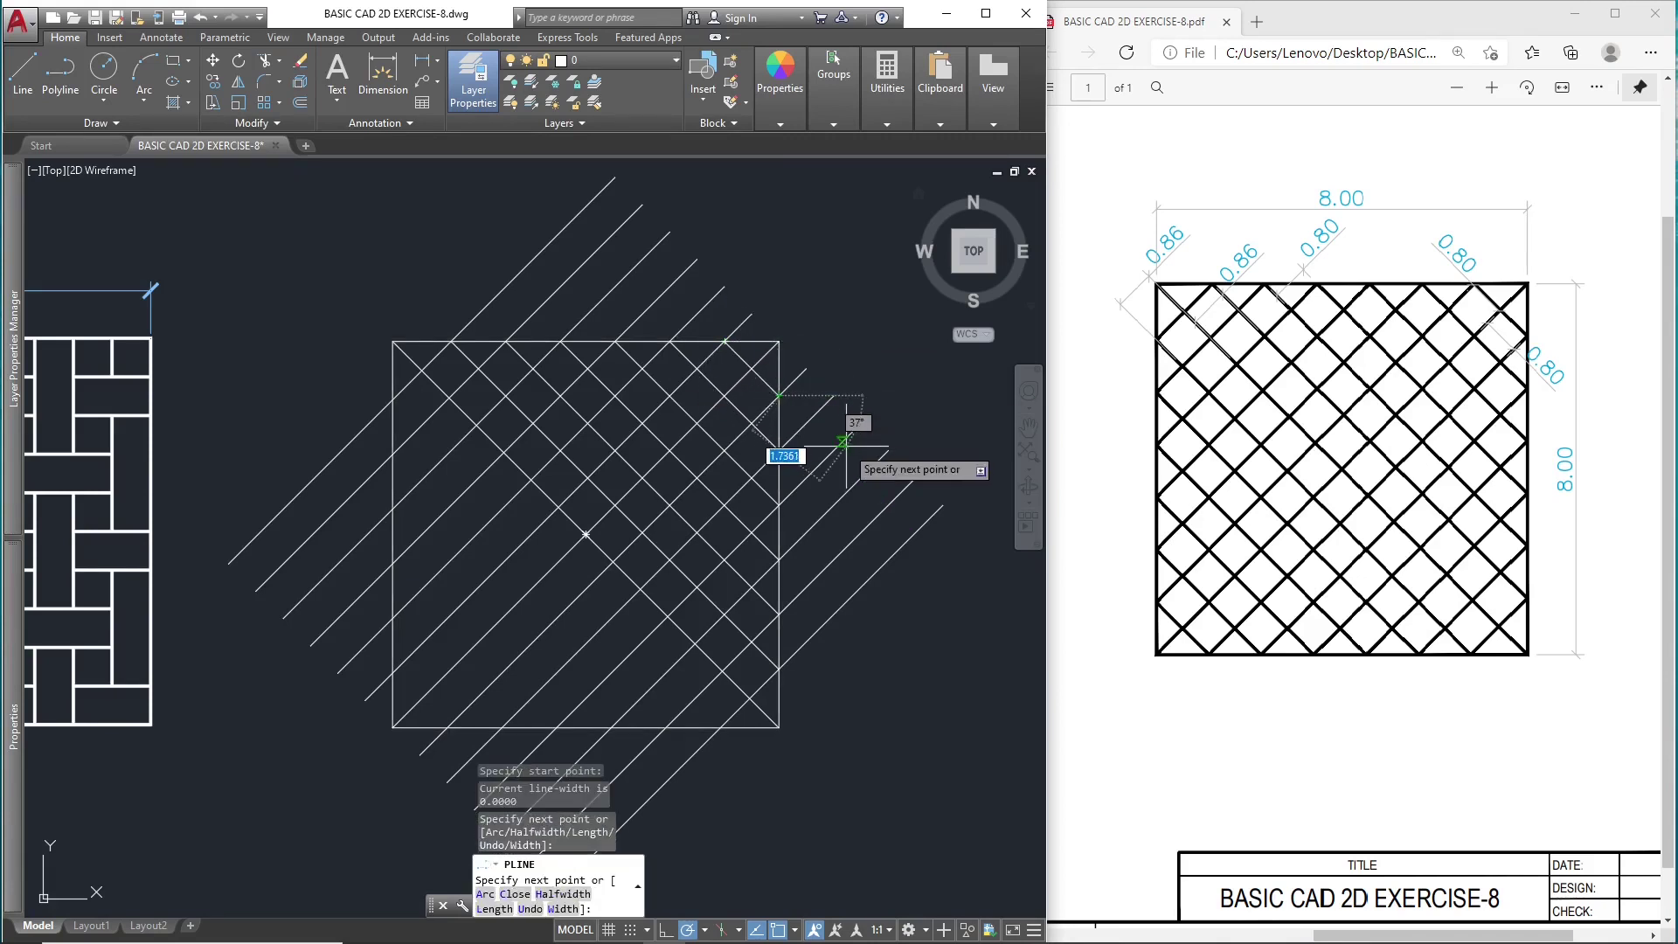
pyautogui.press('Escape')
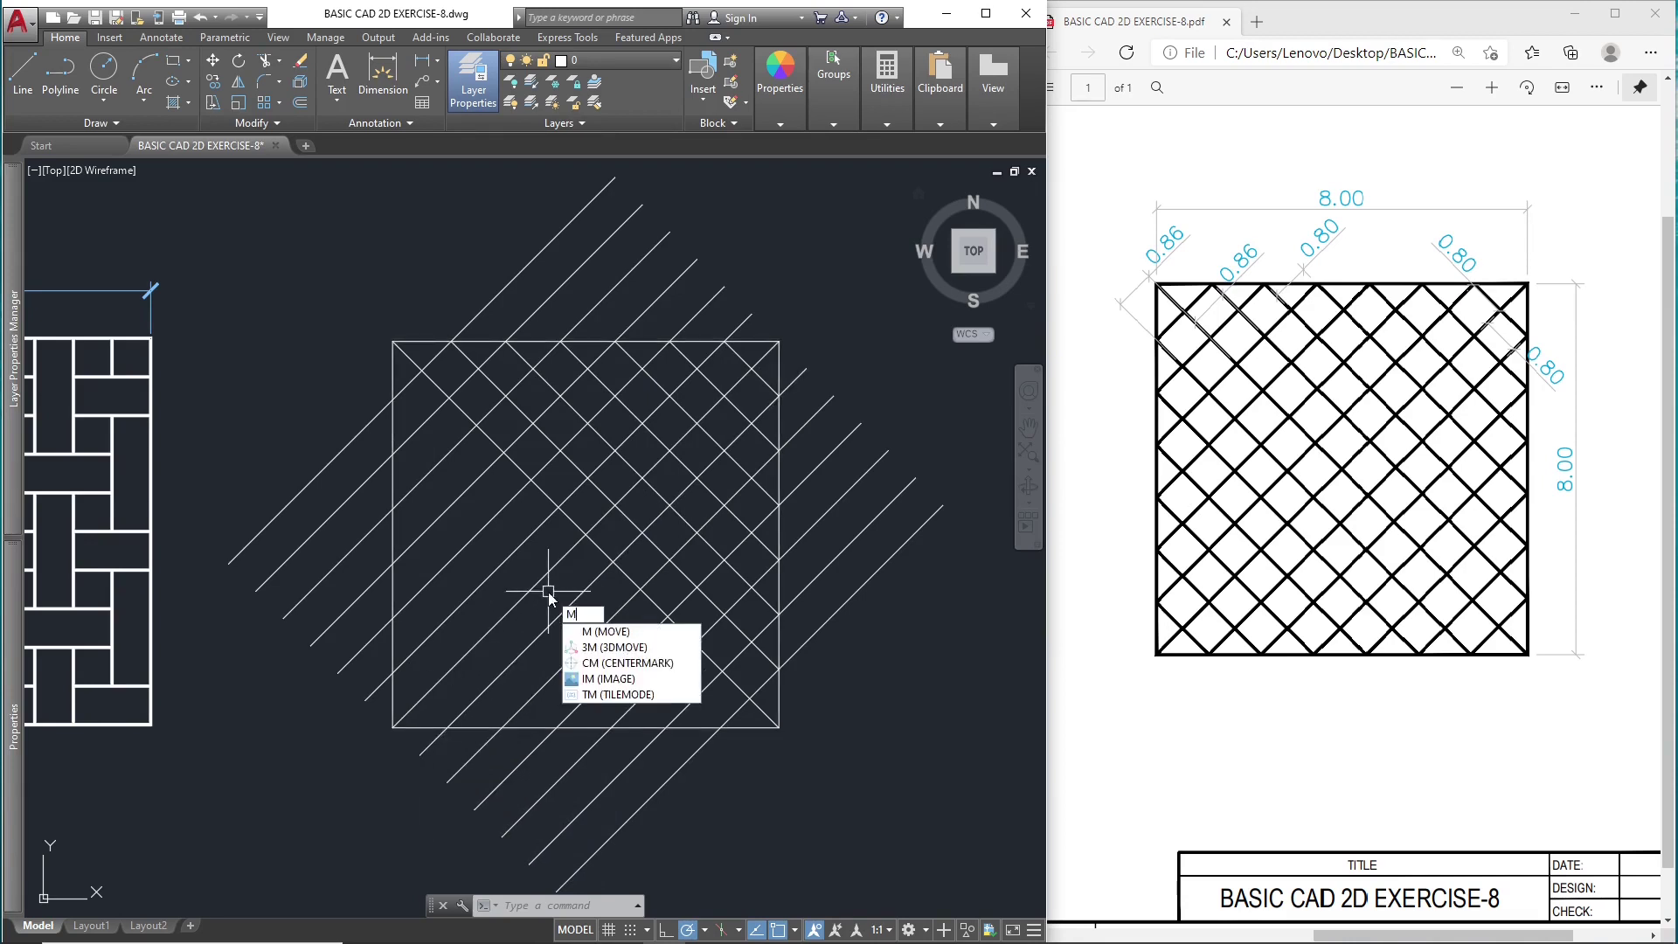
# - Mirror the six falling polylines above the main diagonal across the square's falling diagonal, keeping the source objects
pyautogui.write('I')
pyautogui.press('Return')
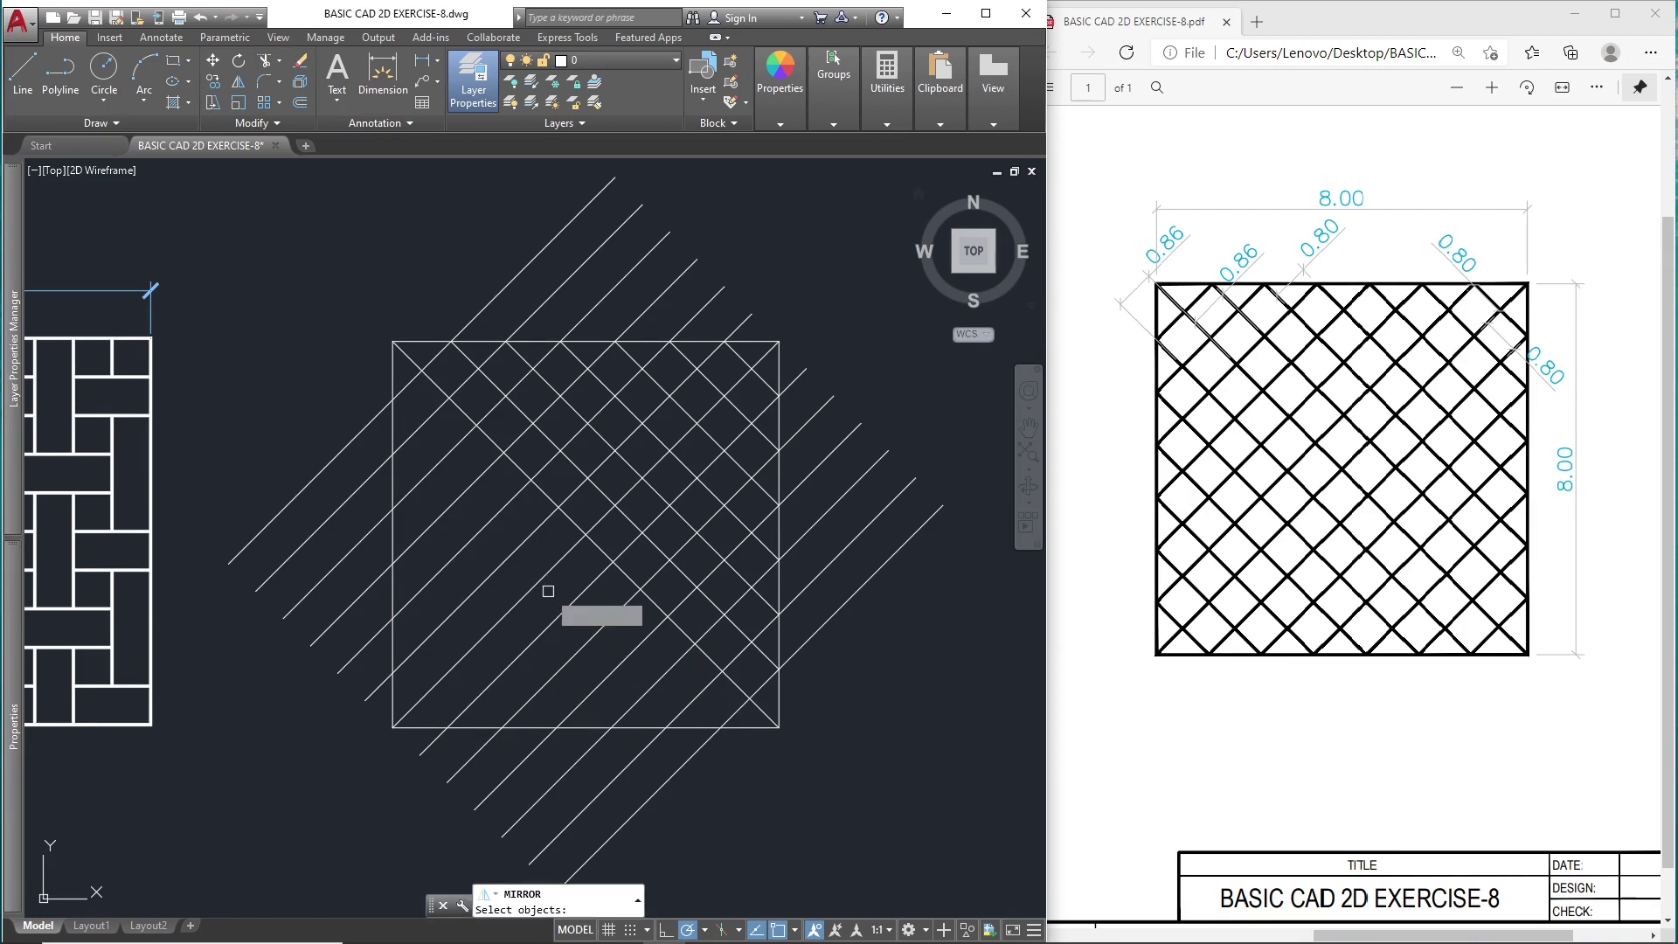
pyautogui.click(651, 542)
pyautogui.click(651, 487)
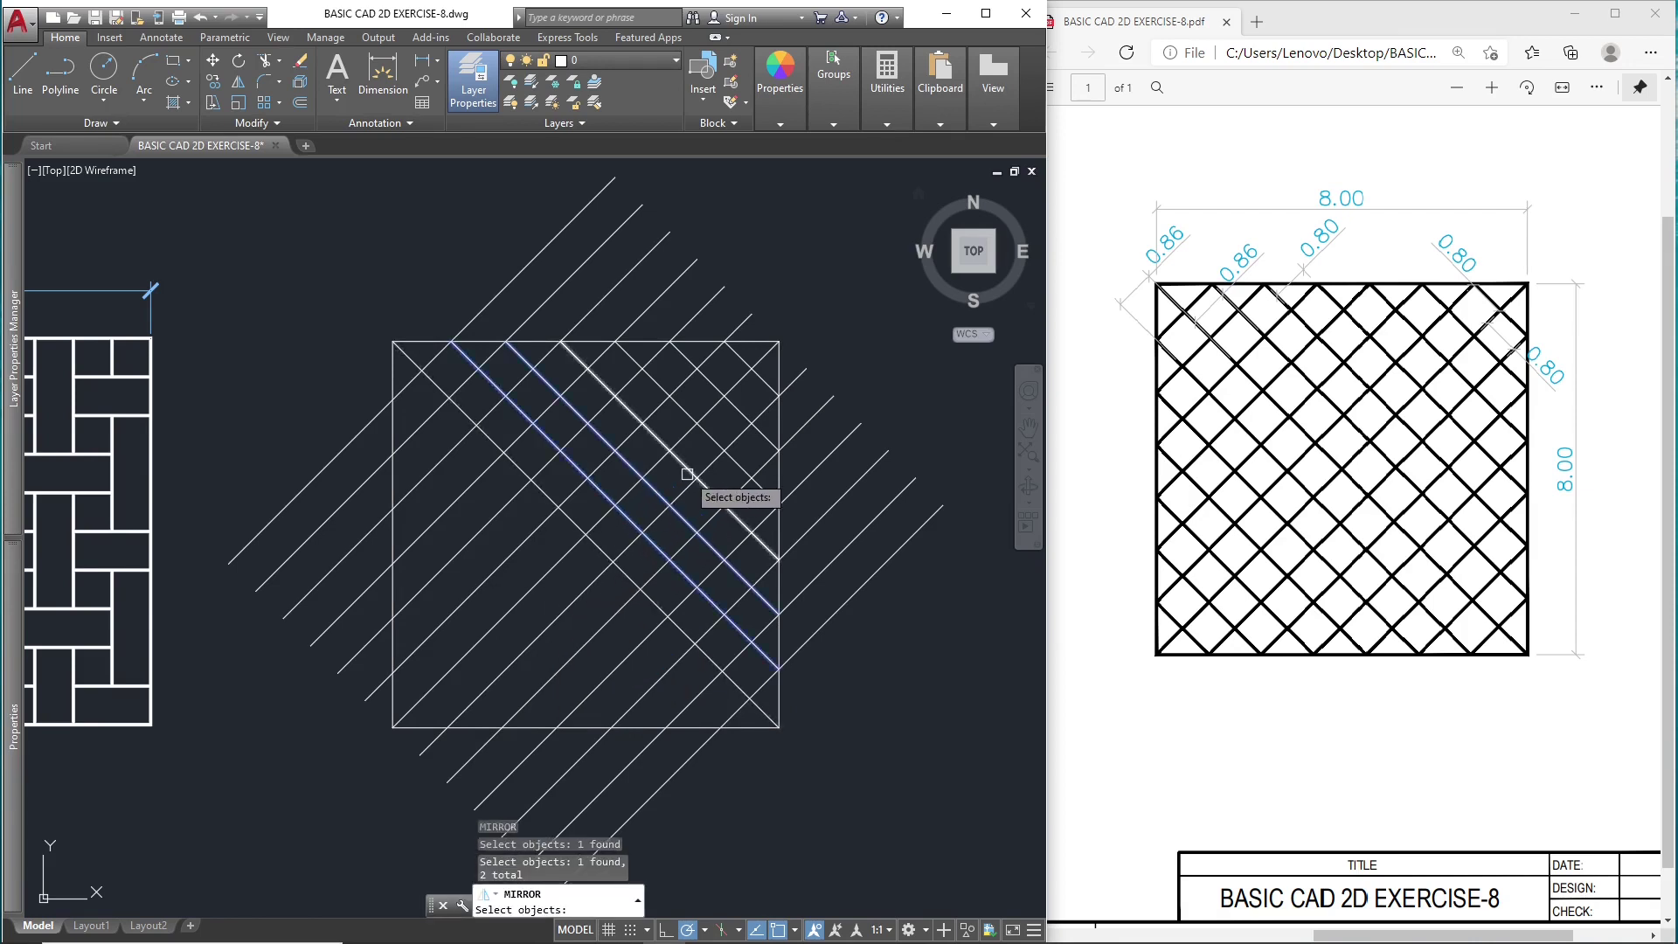
pyautogui.click(693, 473)
pyautogui.click(713, 439)
pyautogui.click(735, 410)
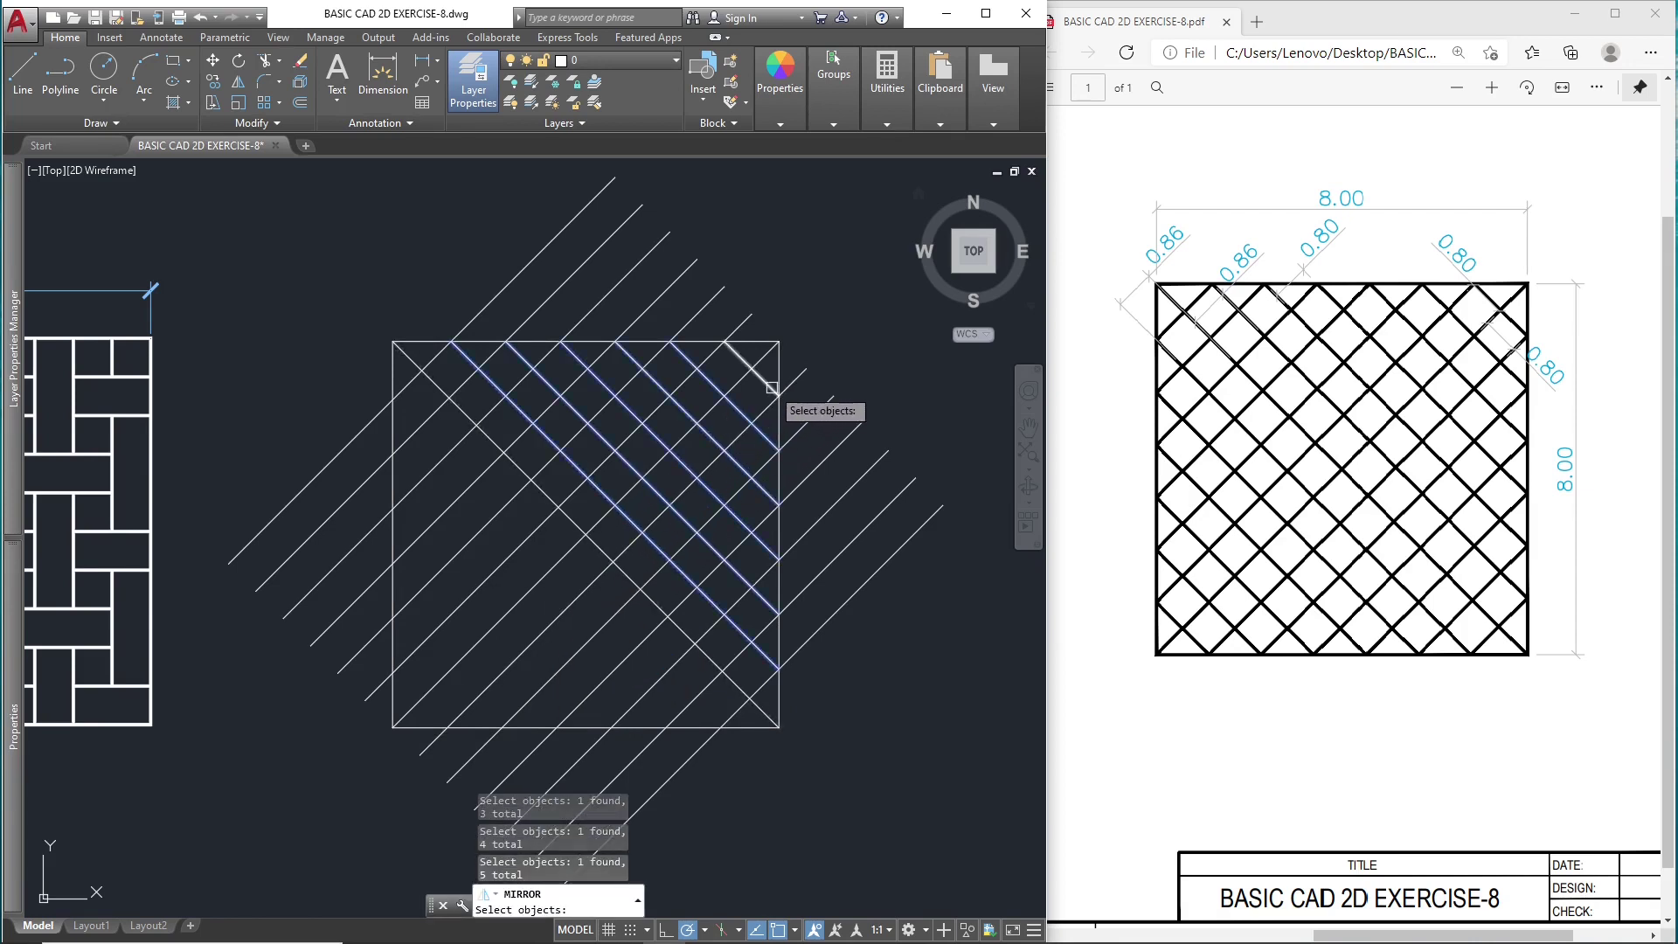
pyautogui.click(768, 381)
pyautogui.press('Return')
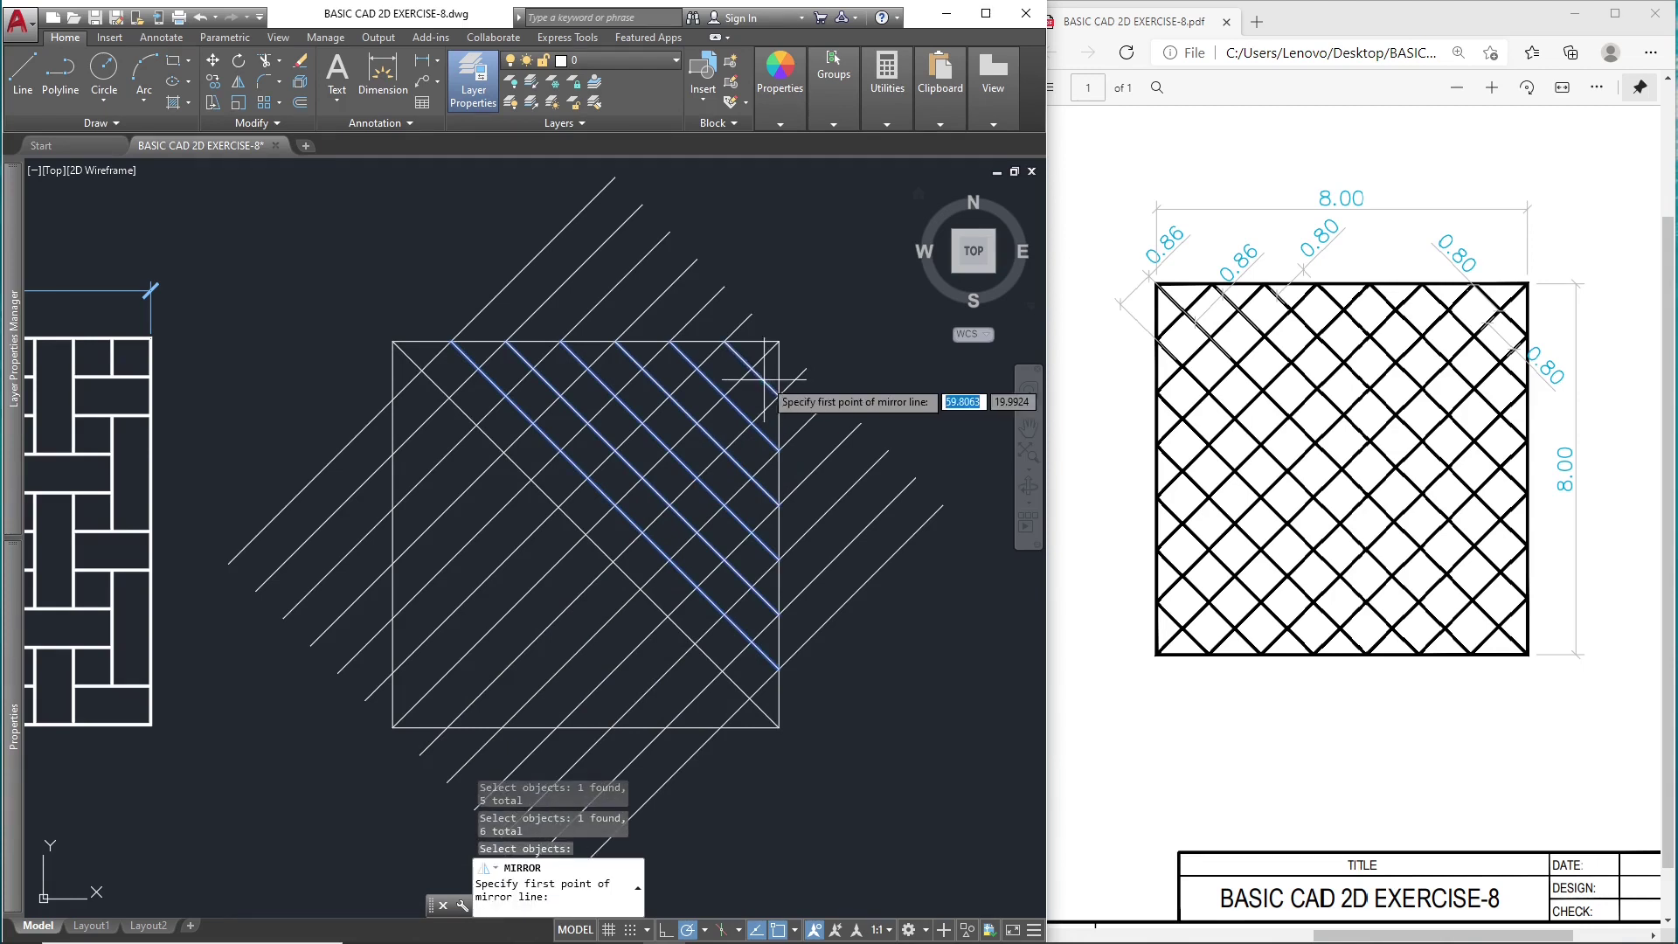
pyautogui.click(392, 341)
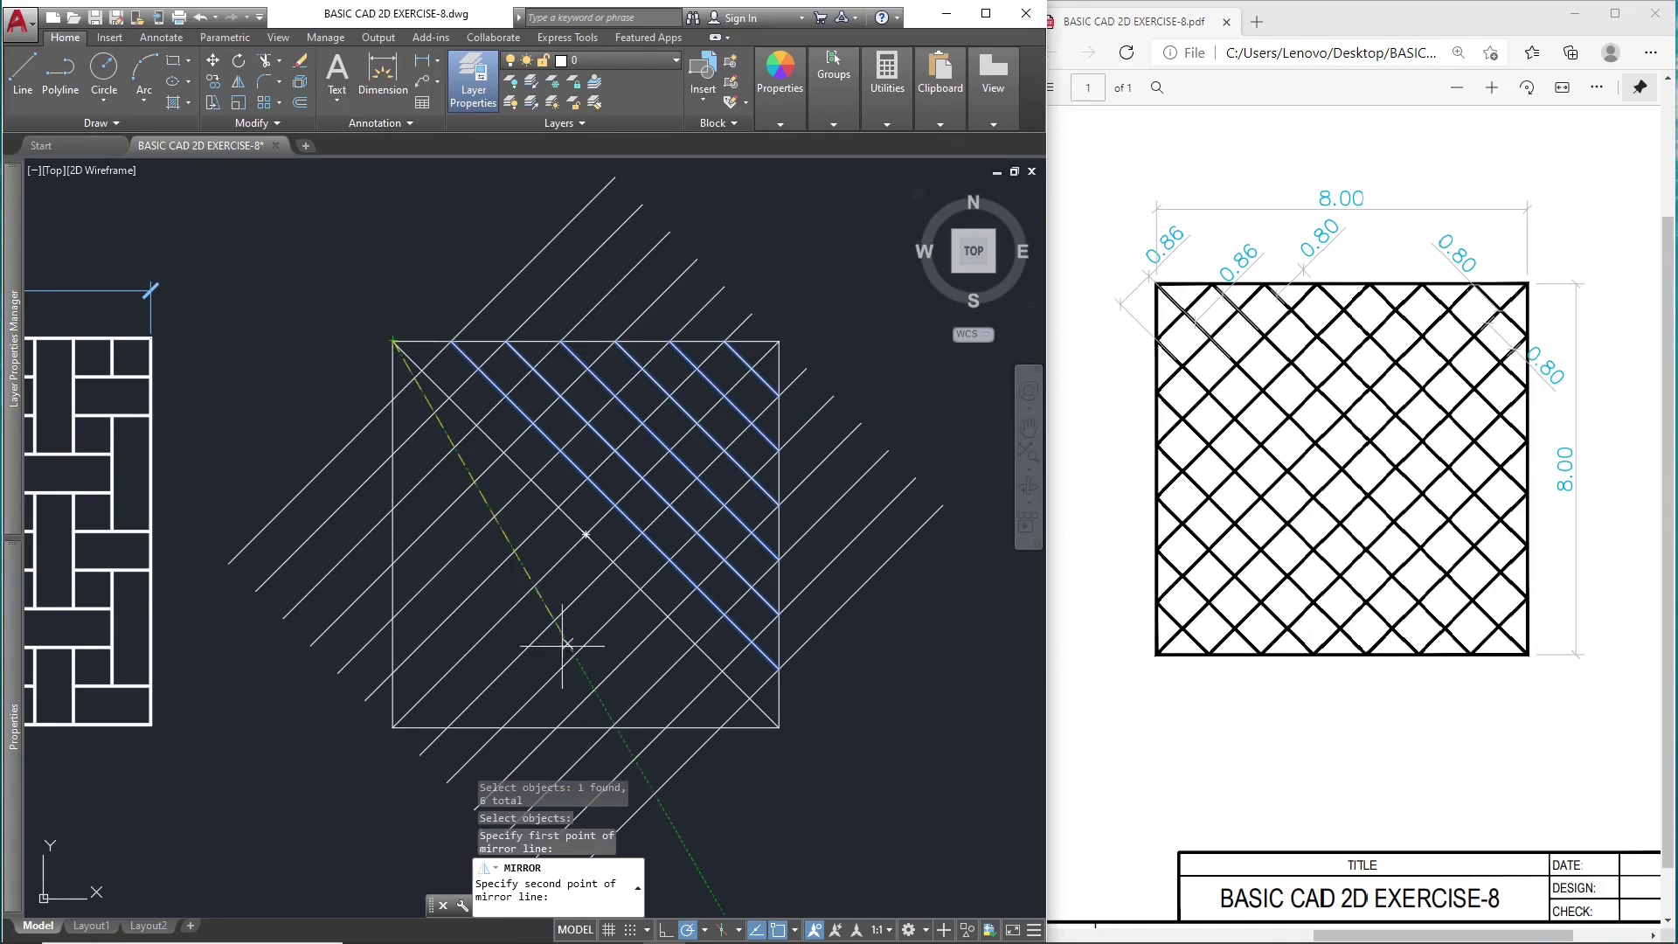
pyautogui.click(779, 726)
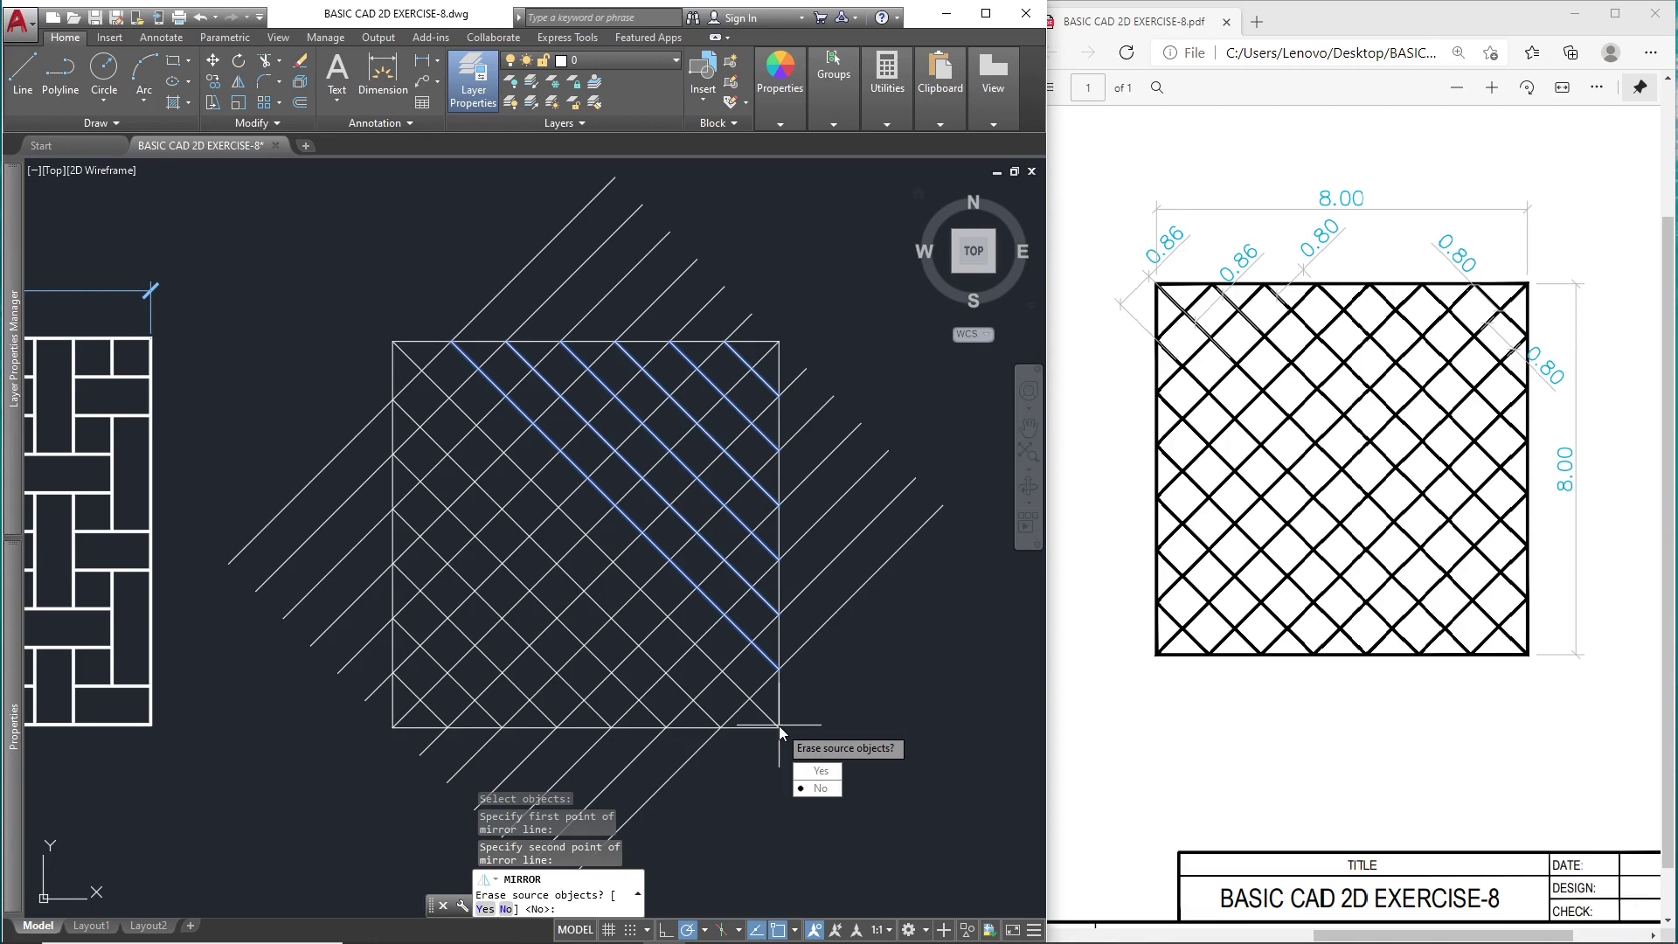
pyautogui.press('Return')
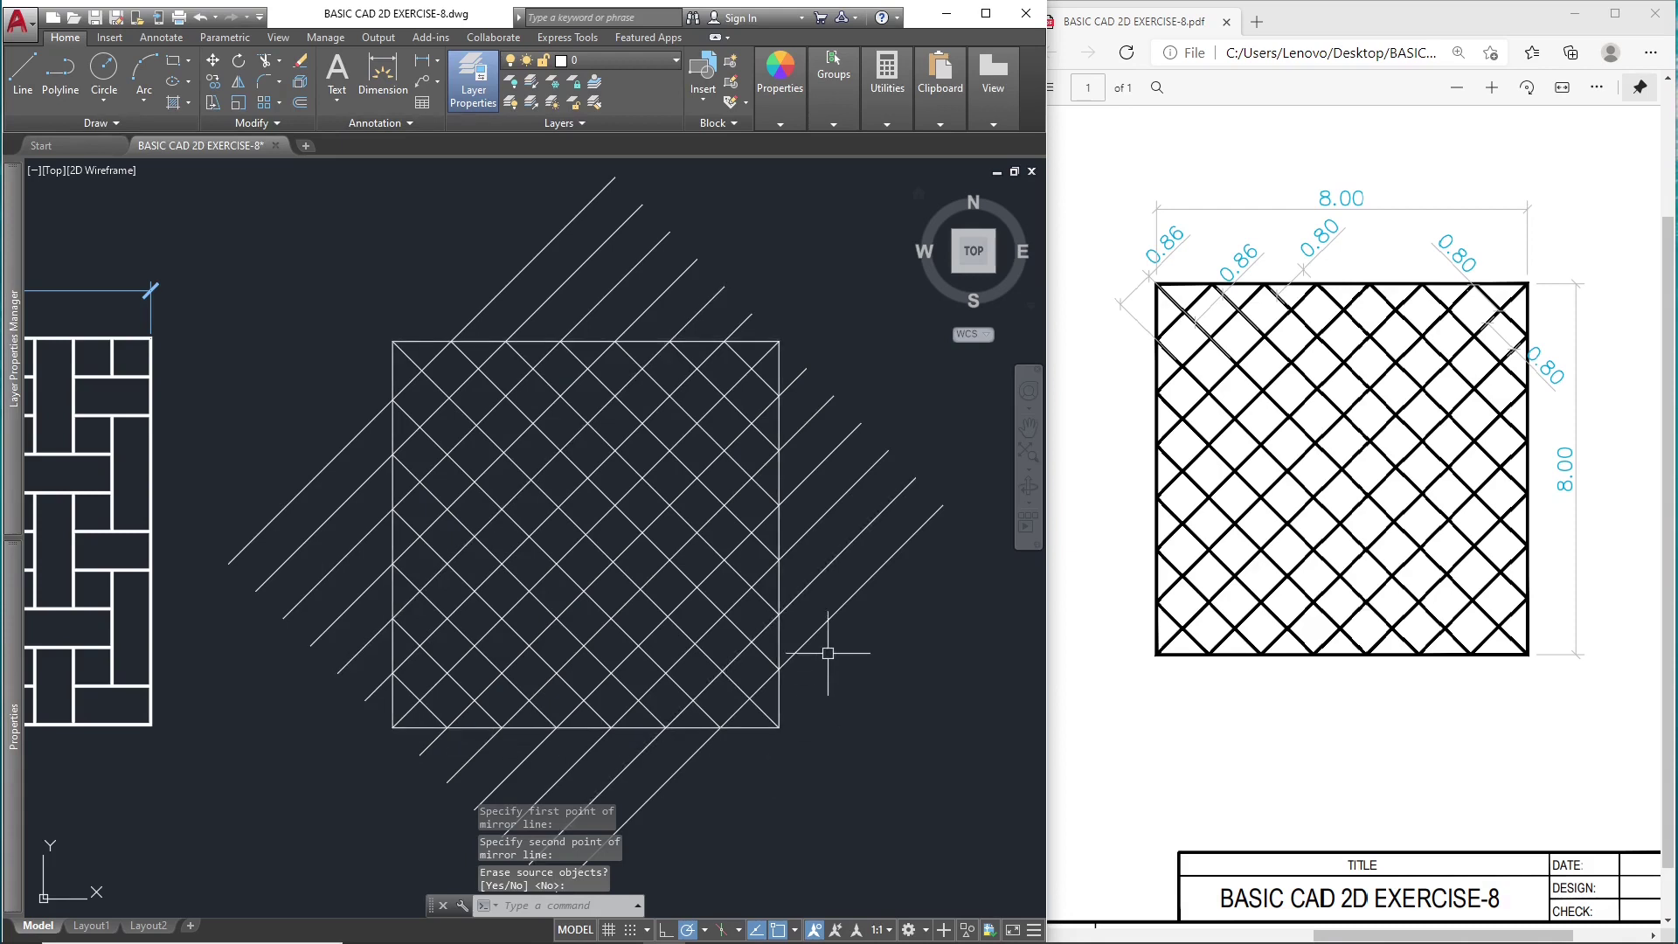
# - Trim all the rising offset lines that extend beyond the square, using the square as the cutting edge, and end the Trim command
pyautogui.moveTo(748, 730); pyautogui.dragTo(723, 645, button='middle')
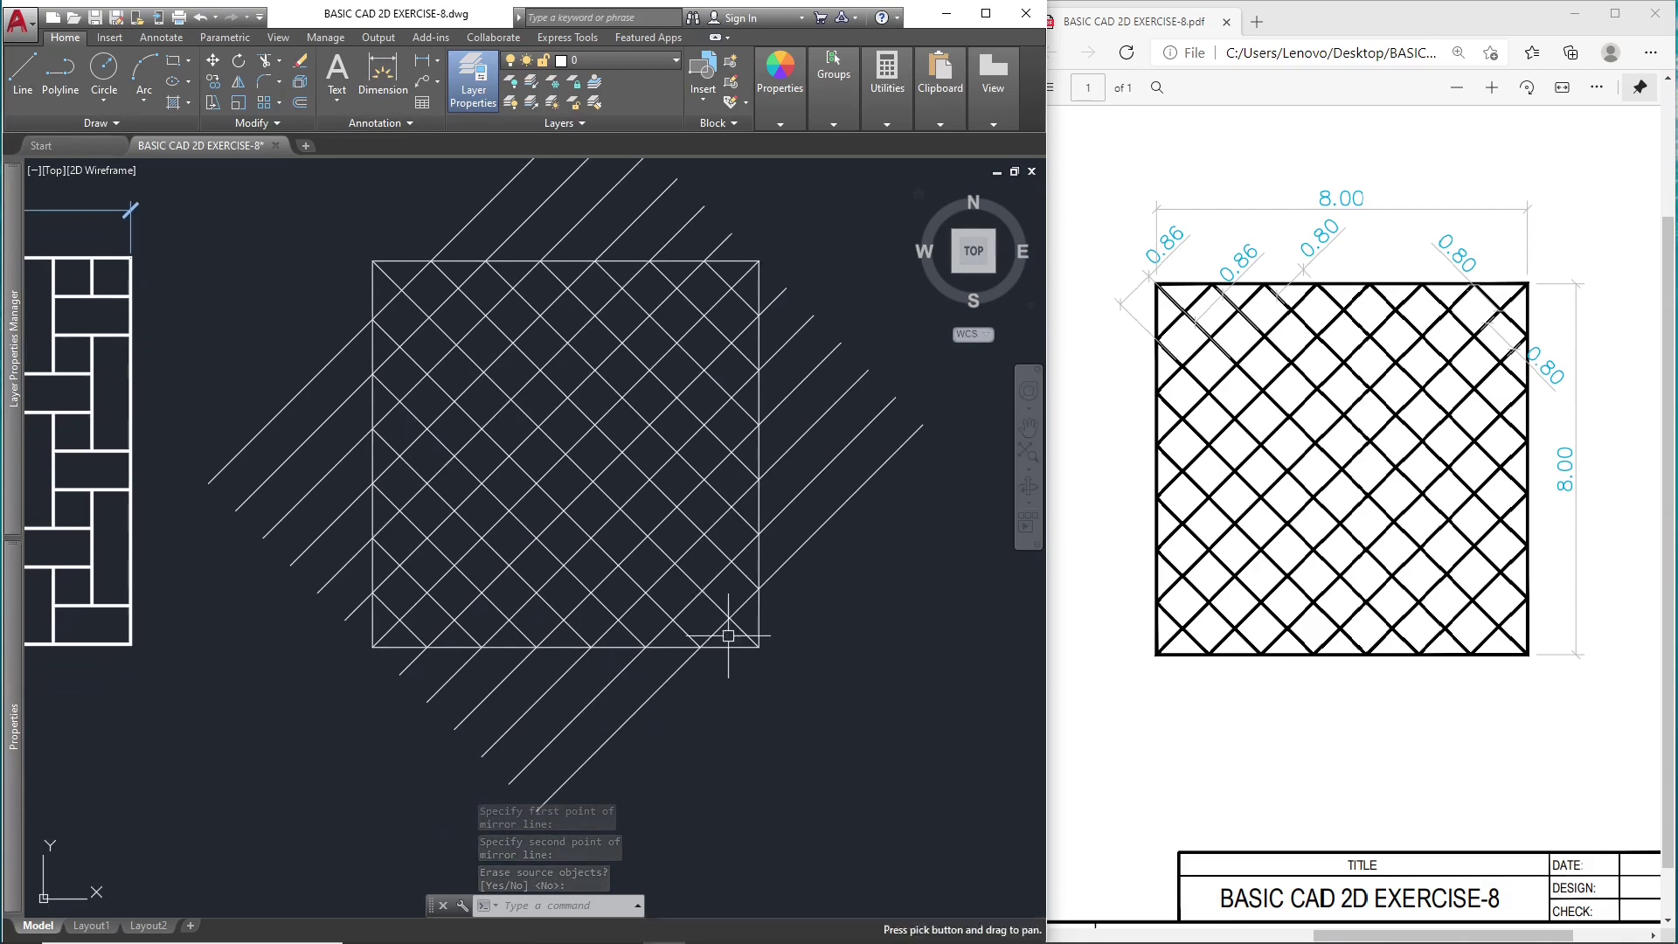
pyautogui.moveTo(706, 588); pyautogui.dragTo(713, 631, button='middle')
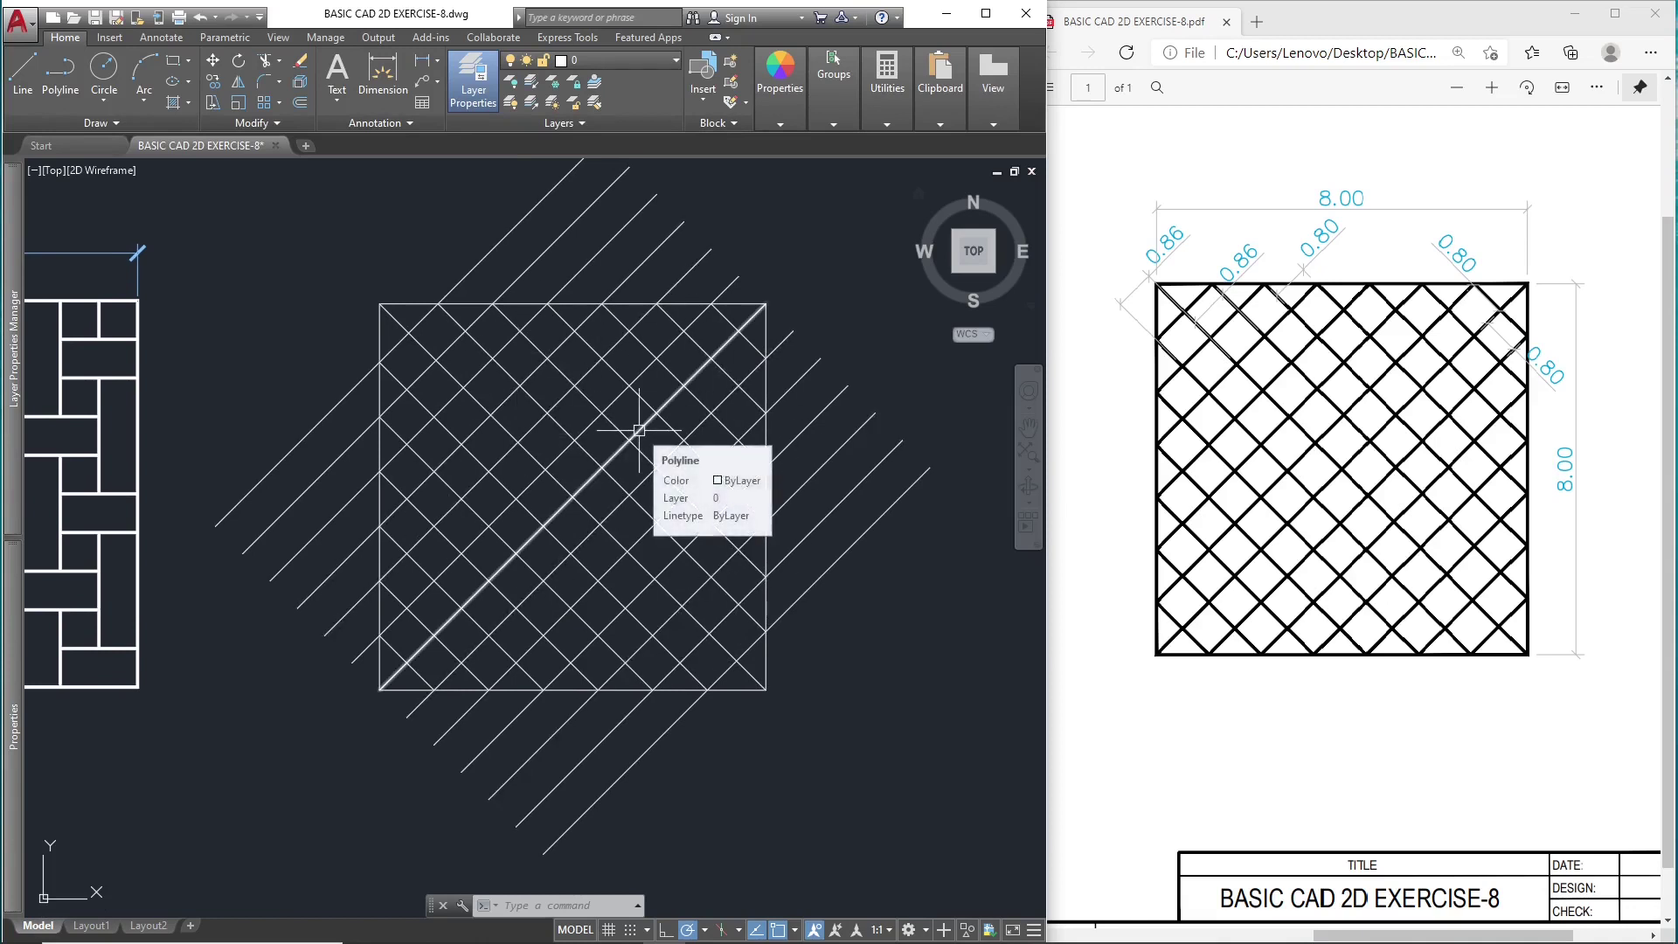
pyautogui.write('TR')
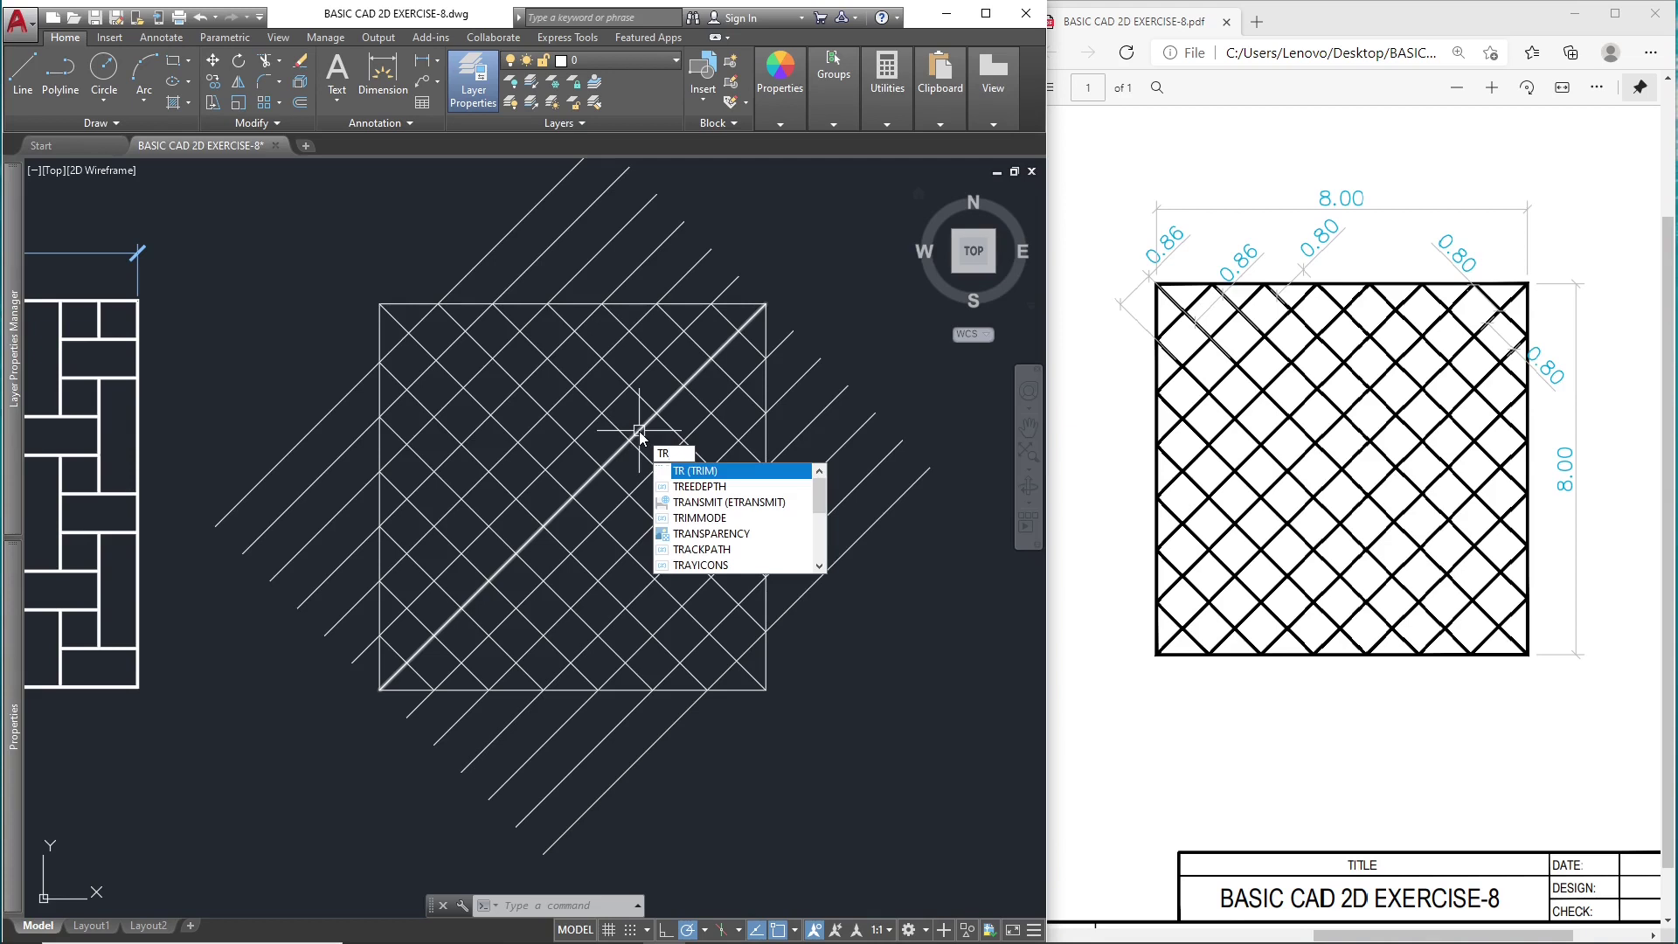
pyautogui.press('Return')
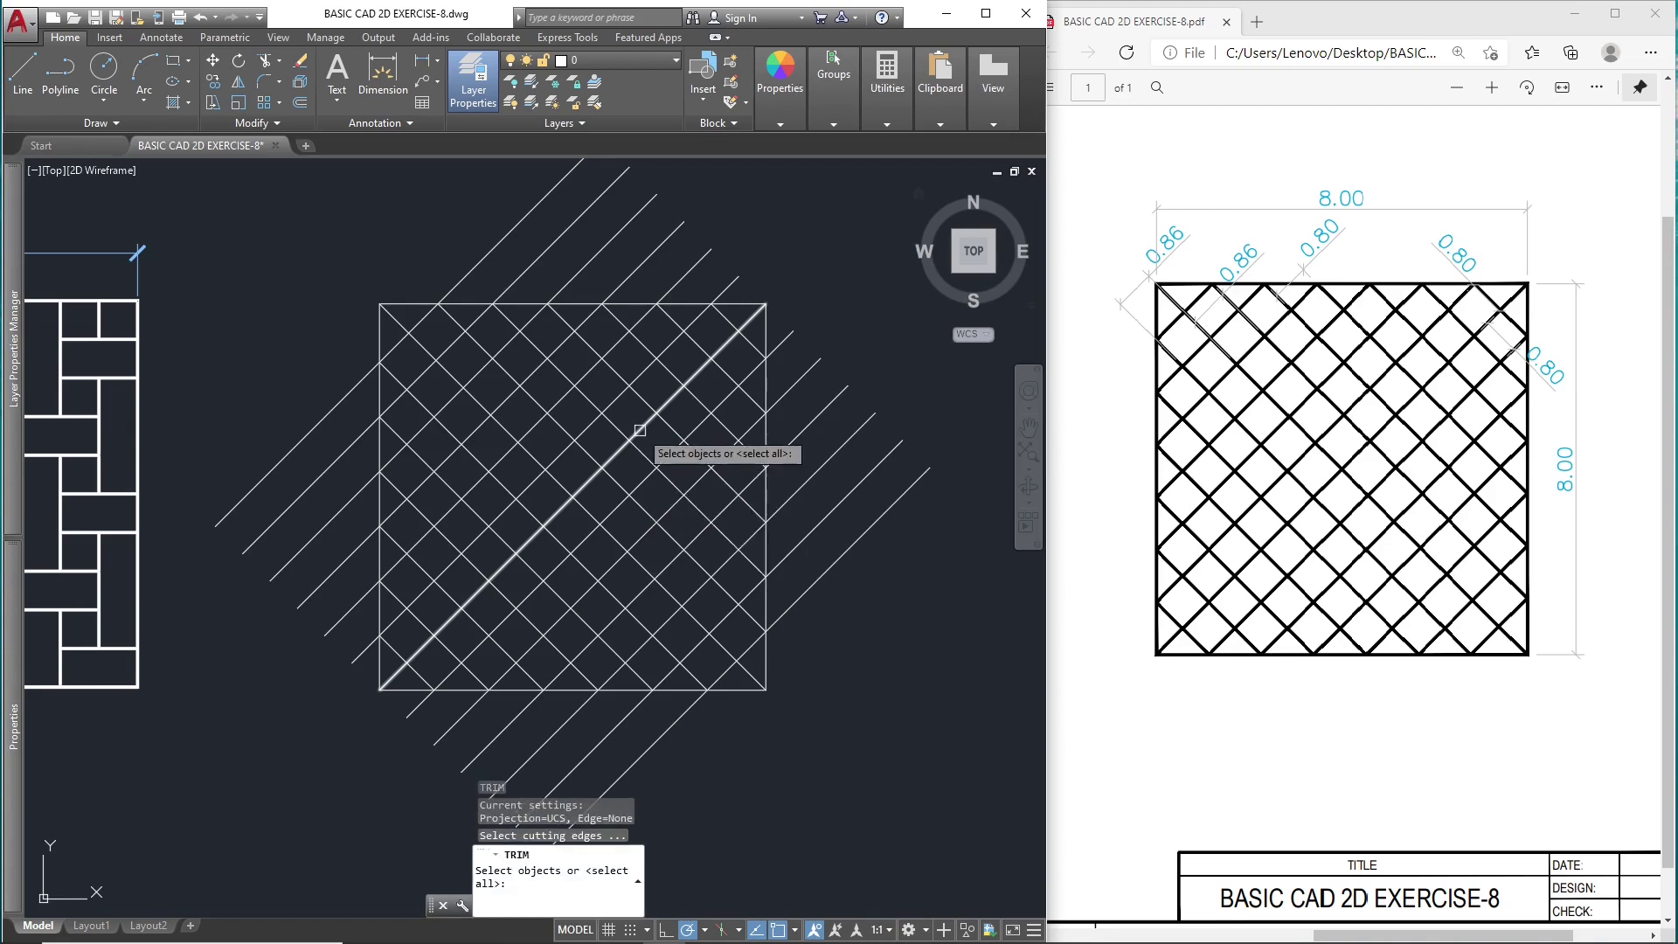
pyautogui.click(767, 670)
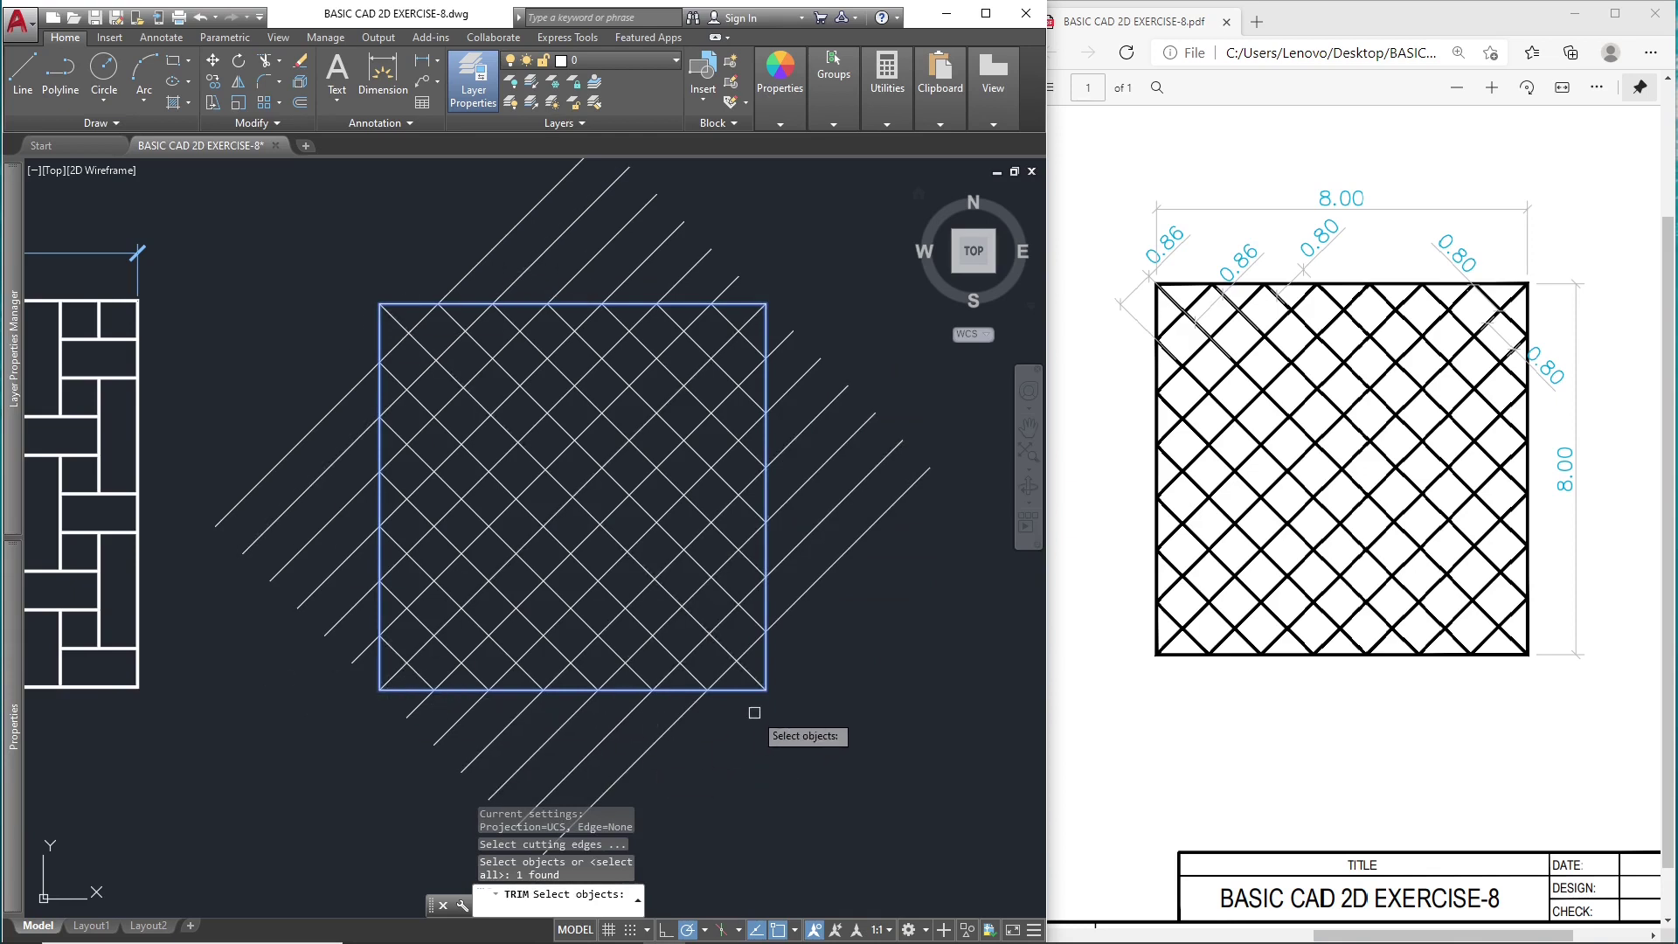
pyautogui.press('Return')
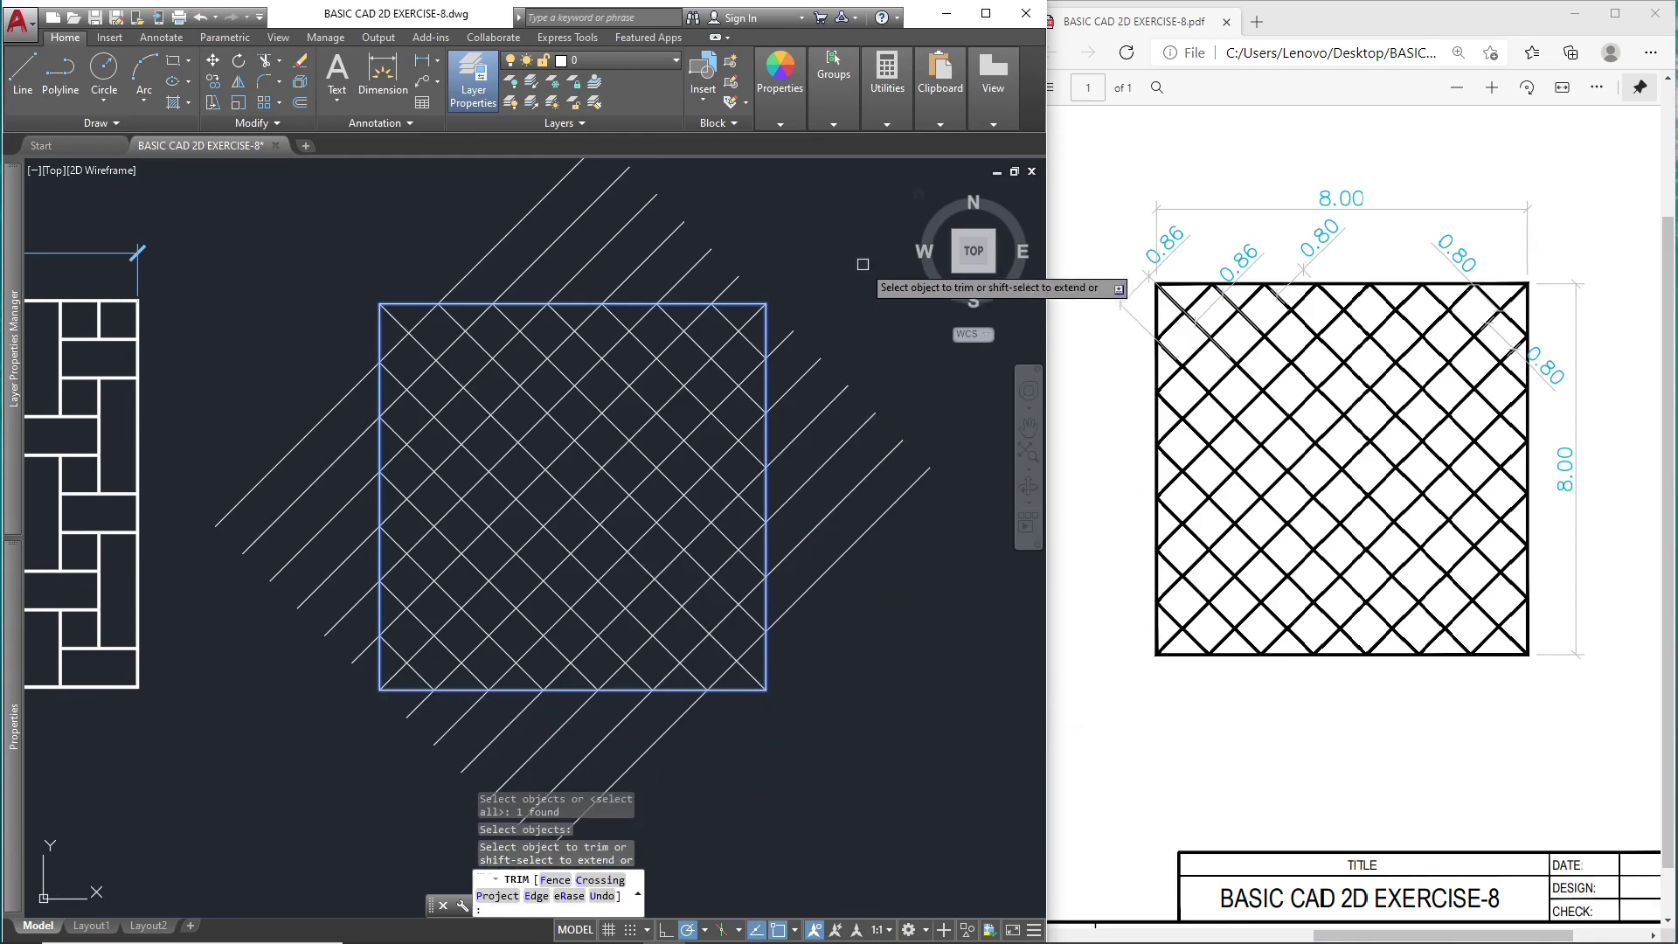
pyautogui.moveTo(862, 264); pyautogui.dragTo(775, 618)
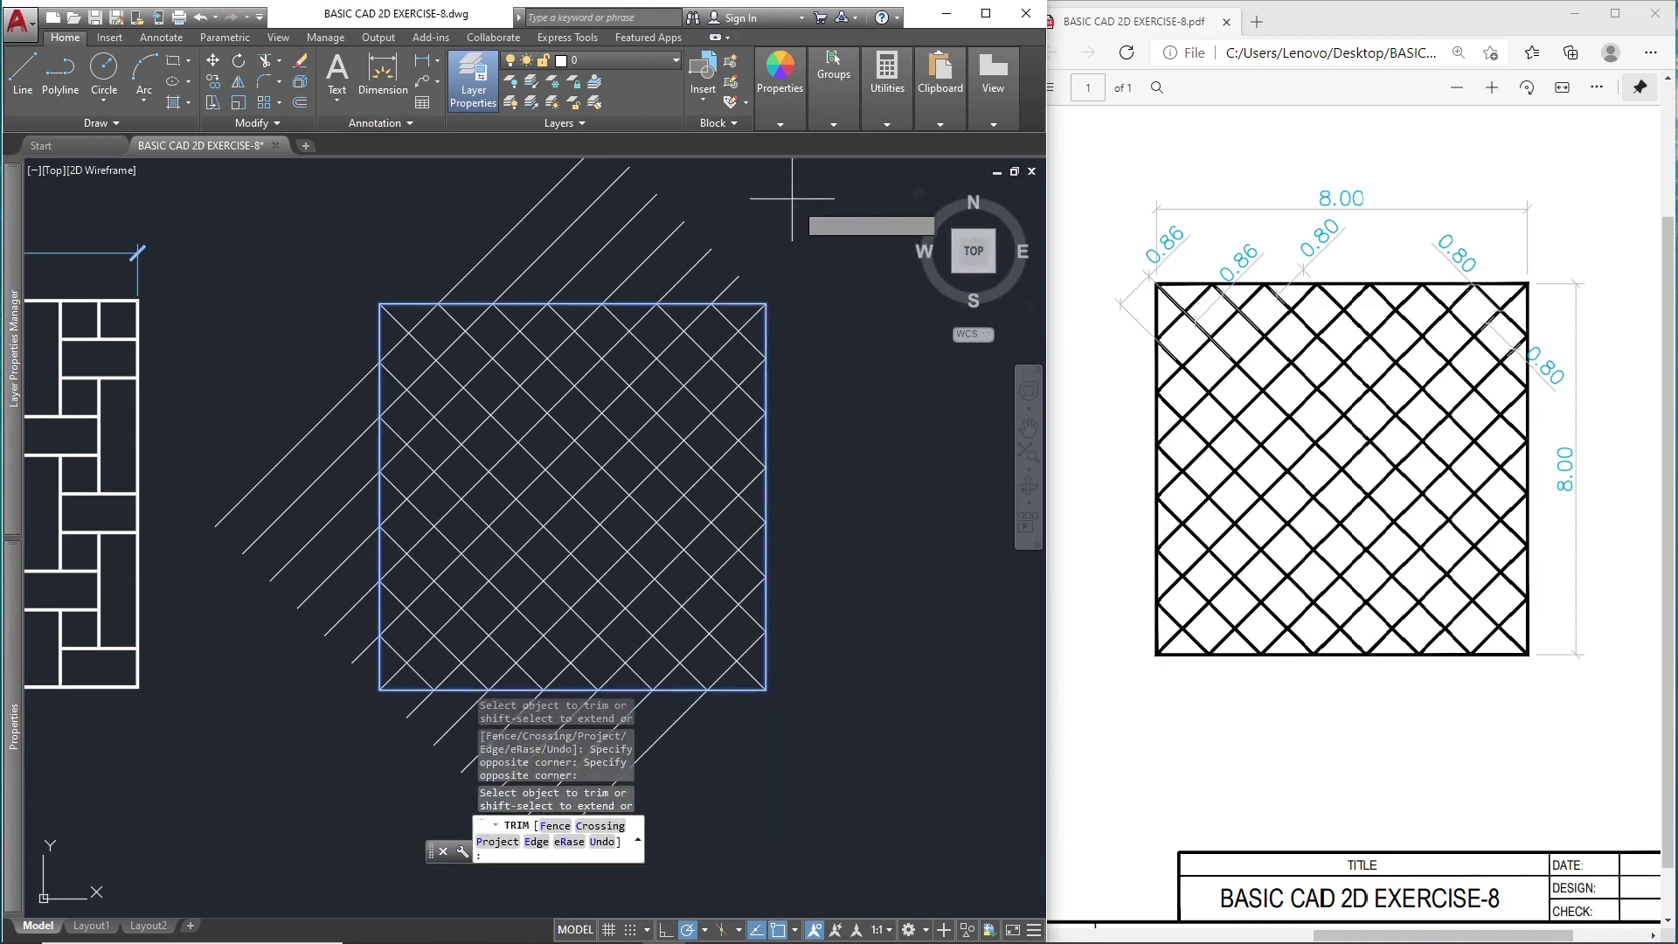
pyautogui.moveTo(793, 198); pyautogui.dragTo(437, 284)
pyautogui.moveTo(350, 338); pyautogui.dragTo(278, 688)
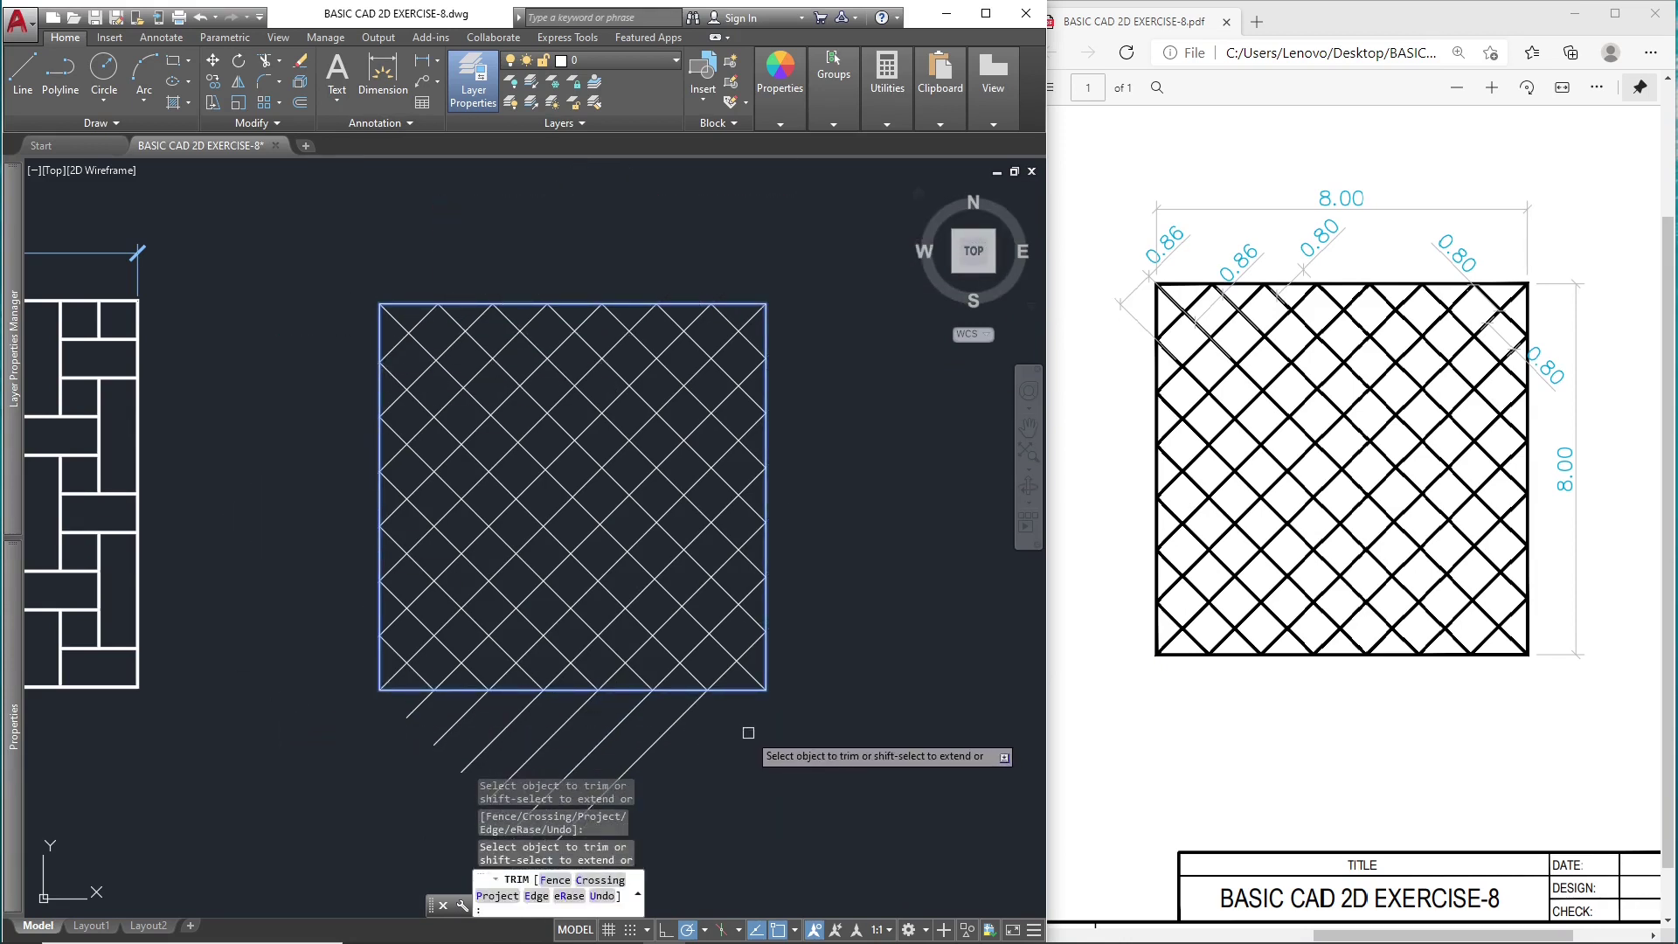
pyautogui.moveTo(748, 733); pyautogui.dragTo(378, 742)
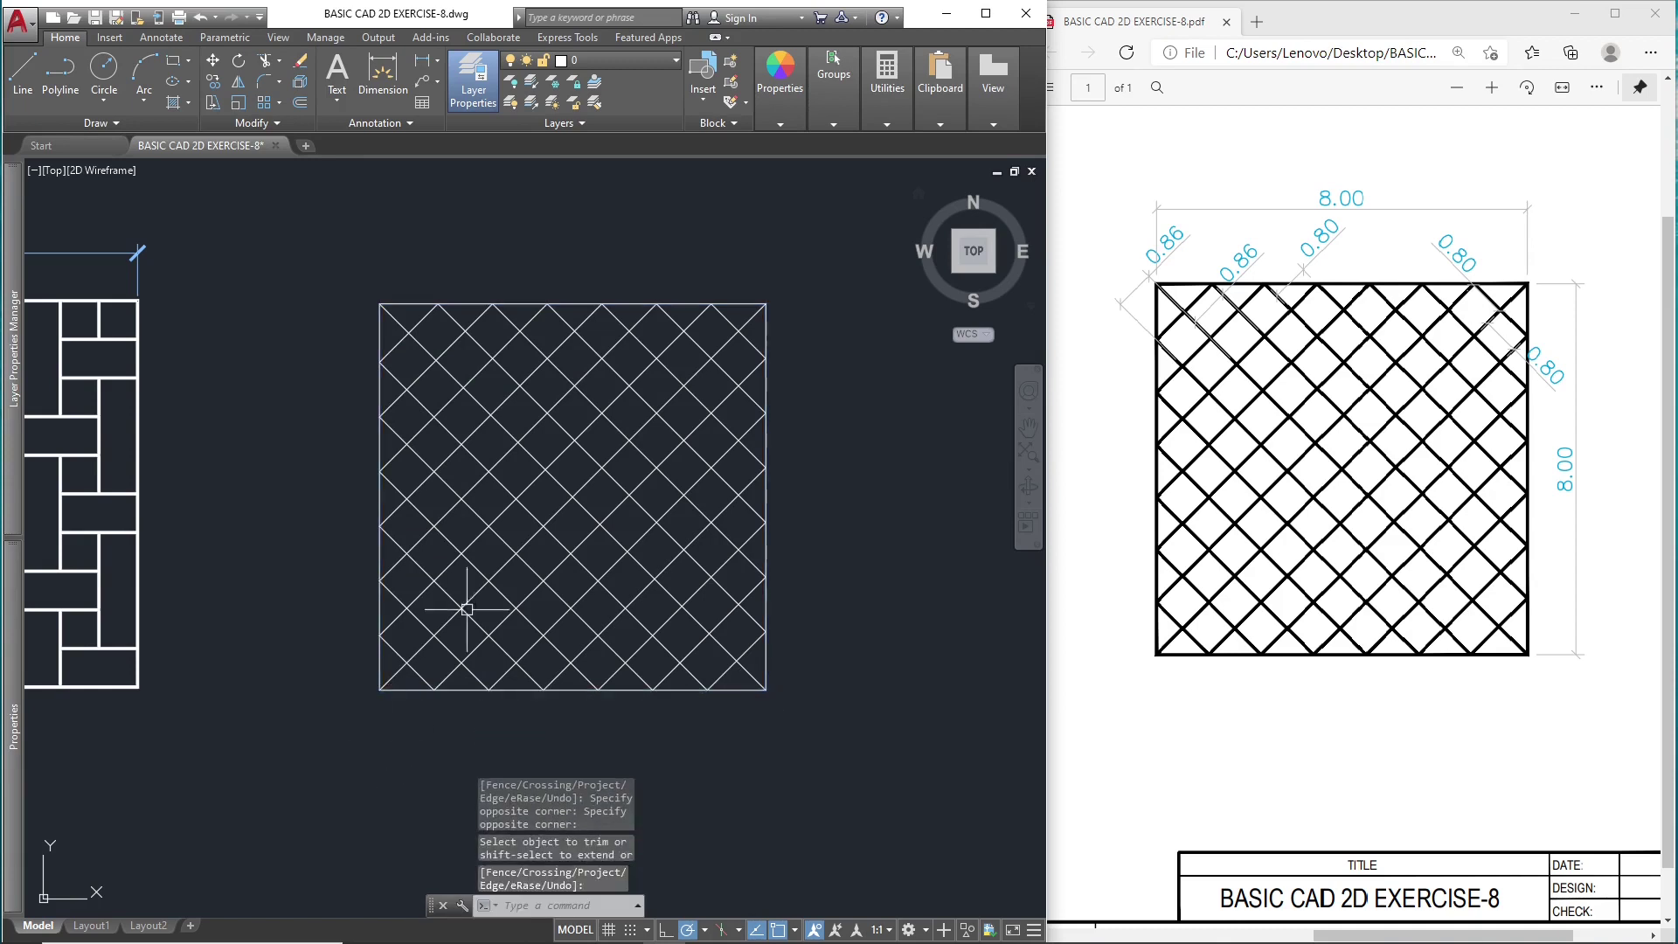
pyautogui.press('Return')
# - Select the square and all similar lattice polylines and set their global width to .05
pyautogui.click(767, 607)
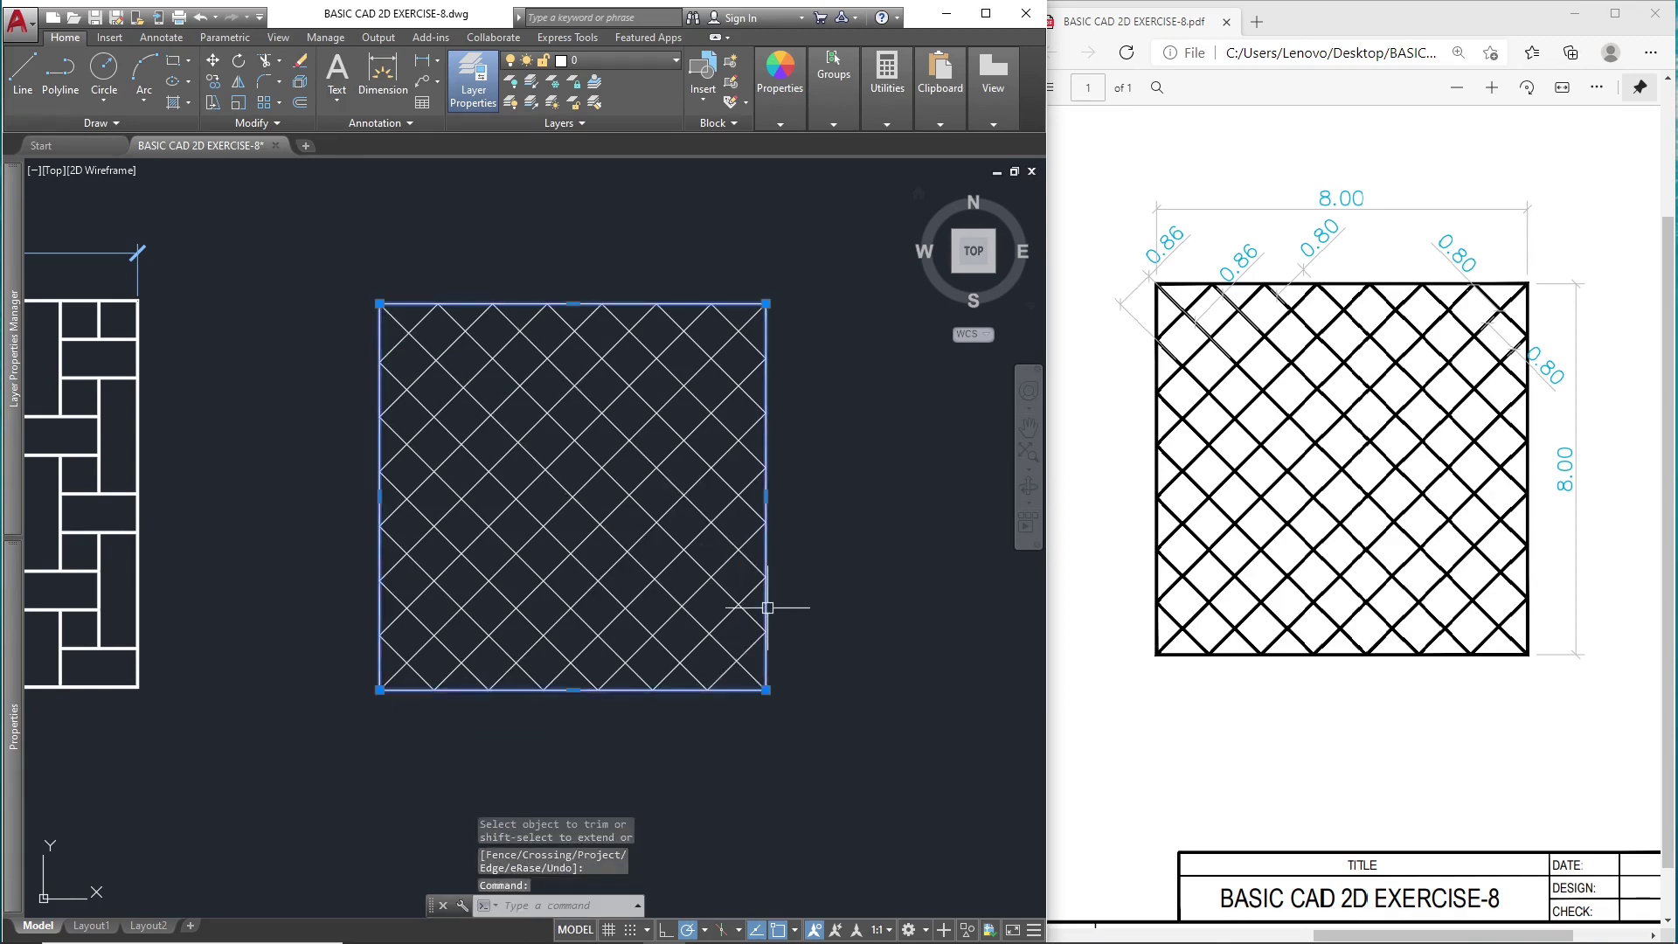
pyautogui.click(740, 656)
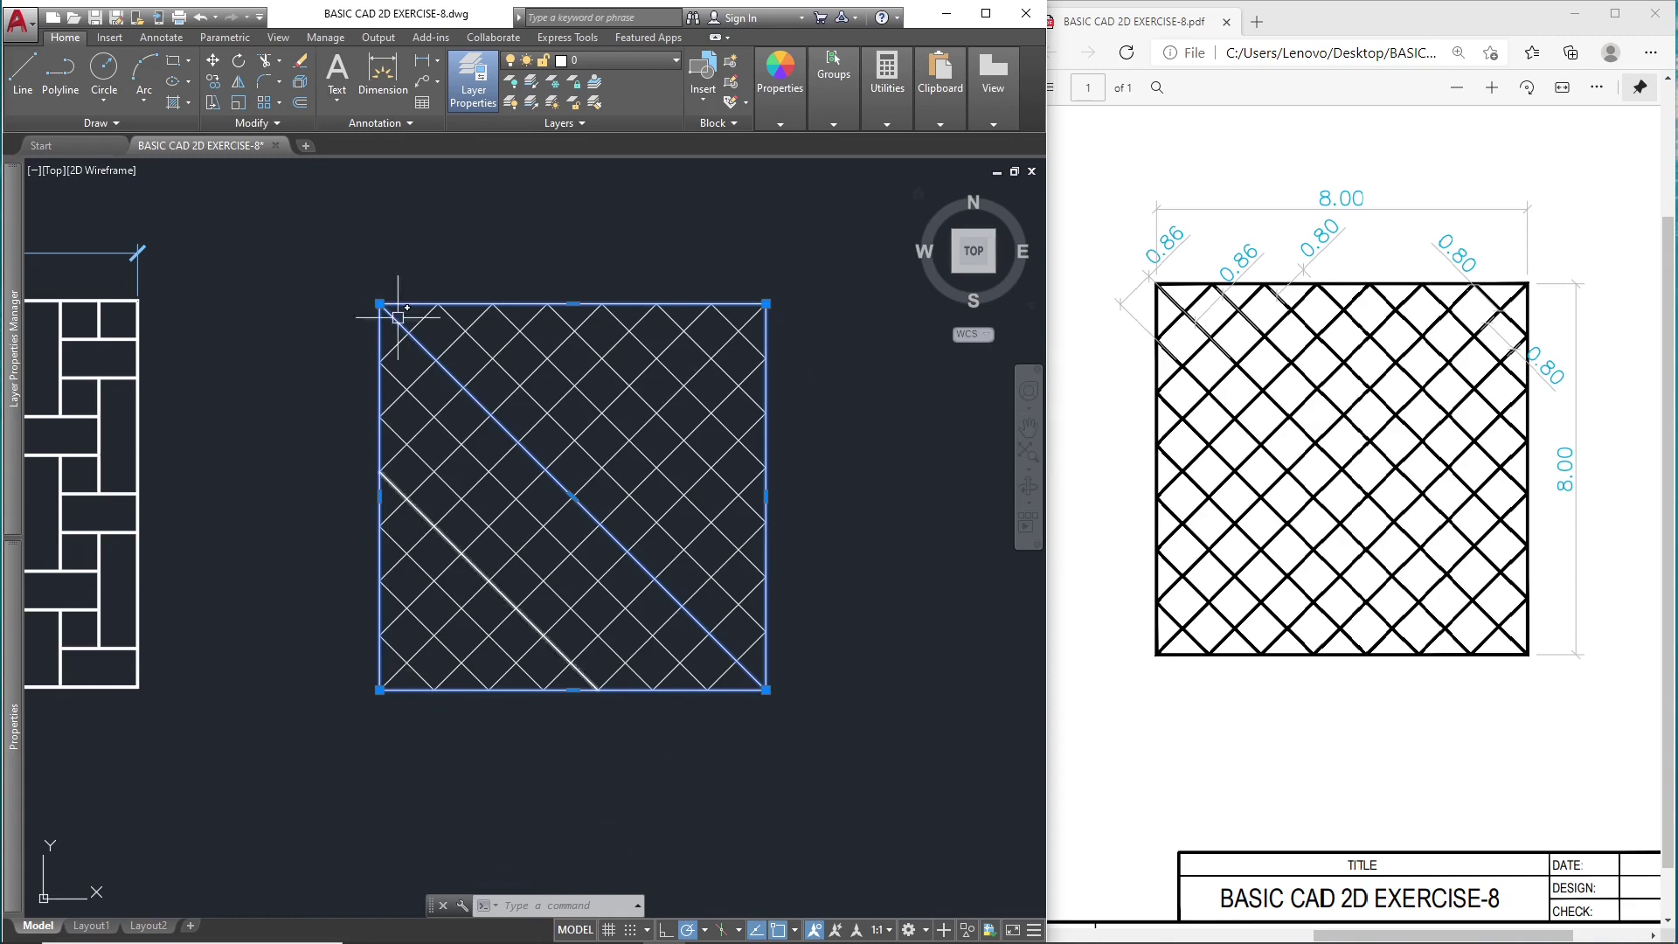
pyautogui.rightClick(700, 539)
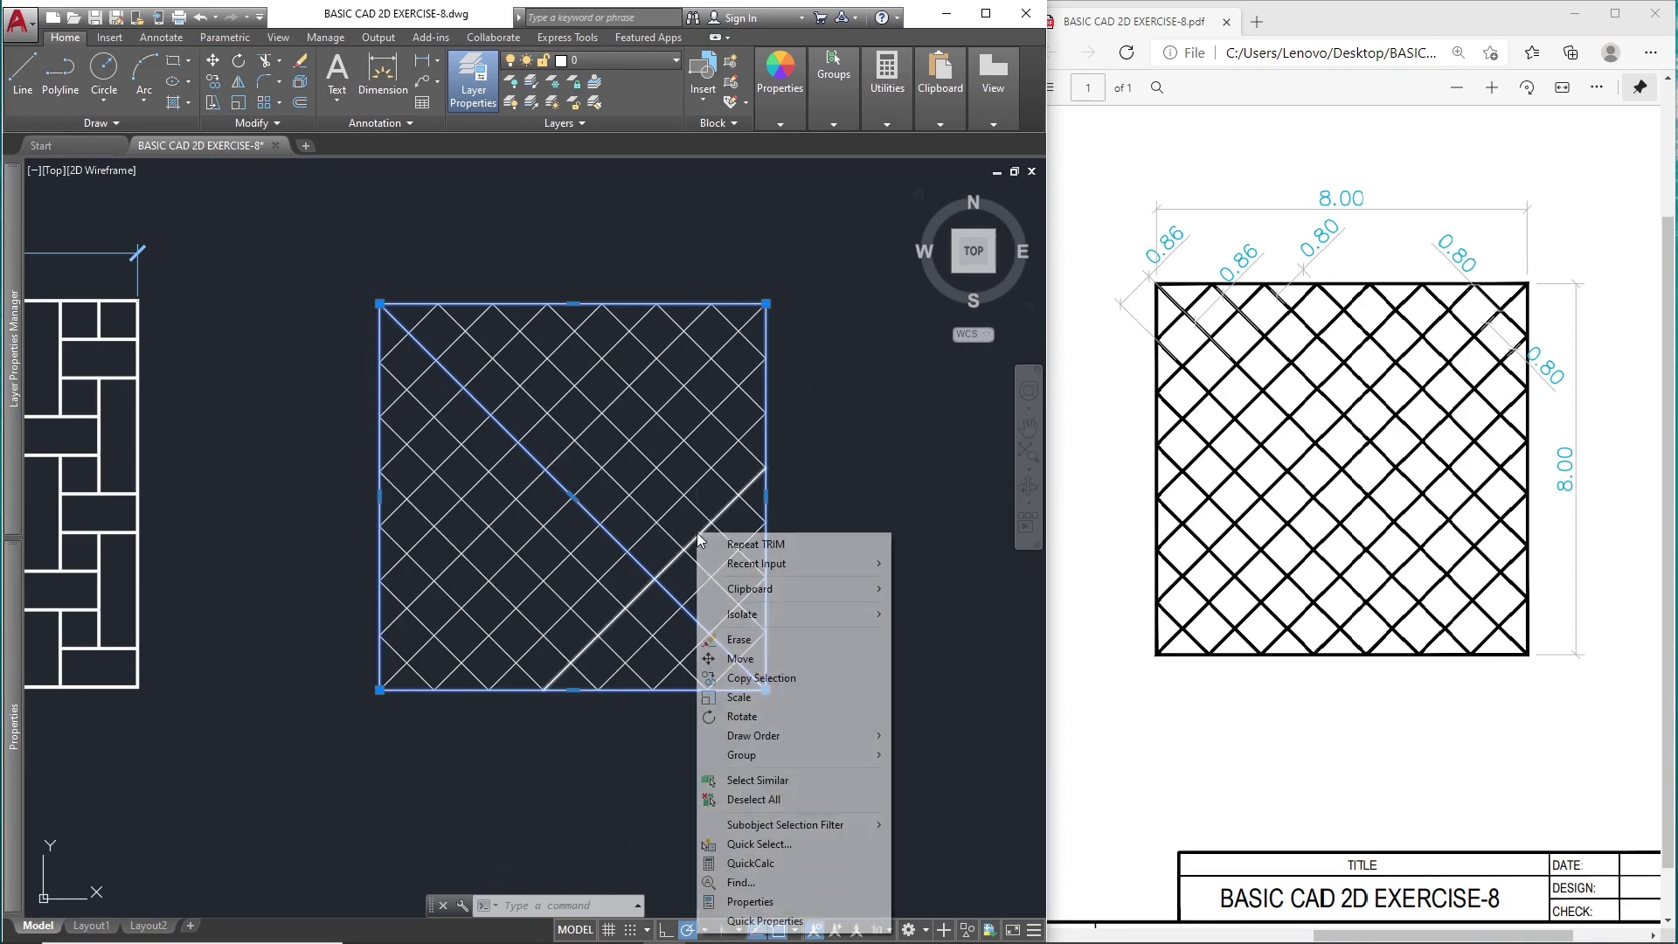
pyautogui.click(766, 780)
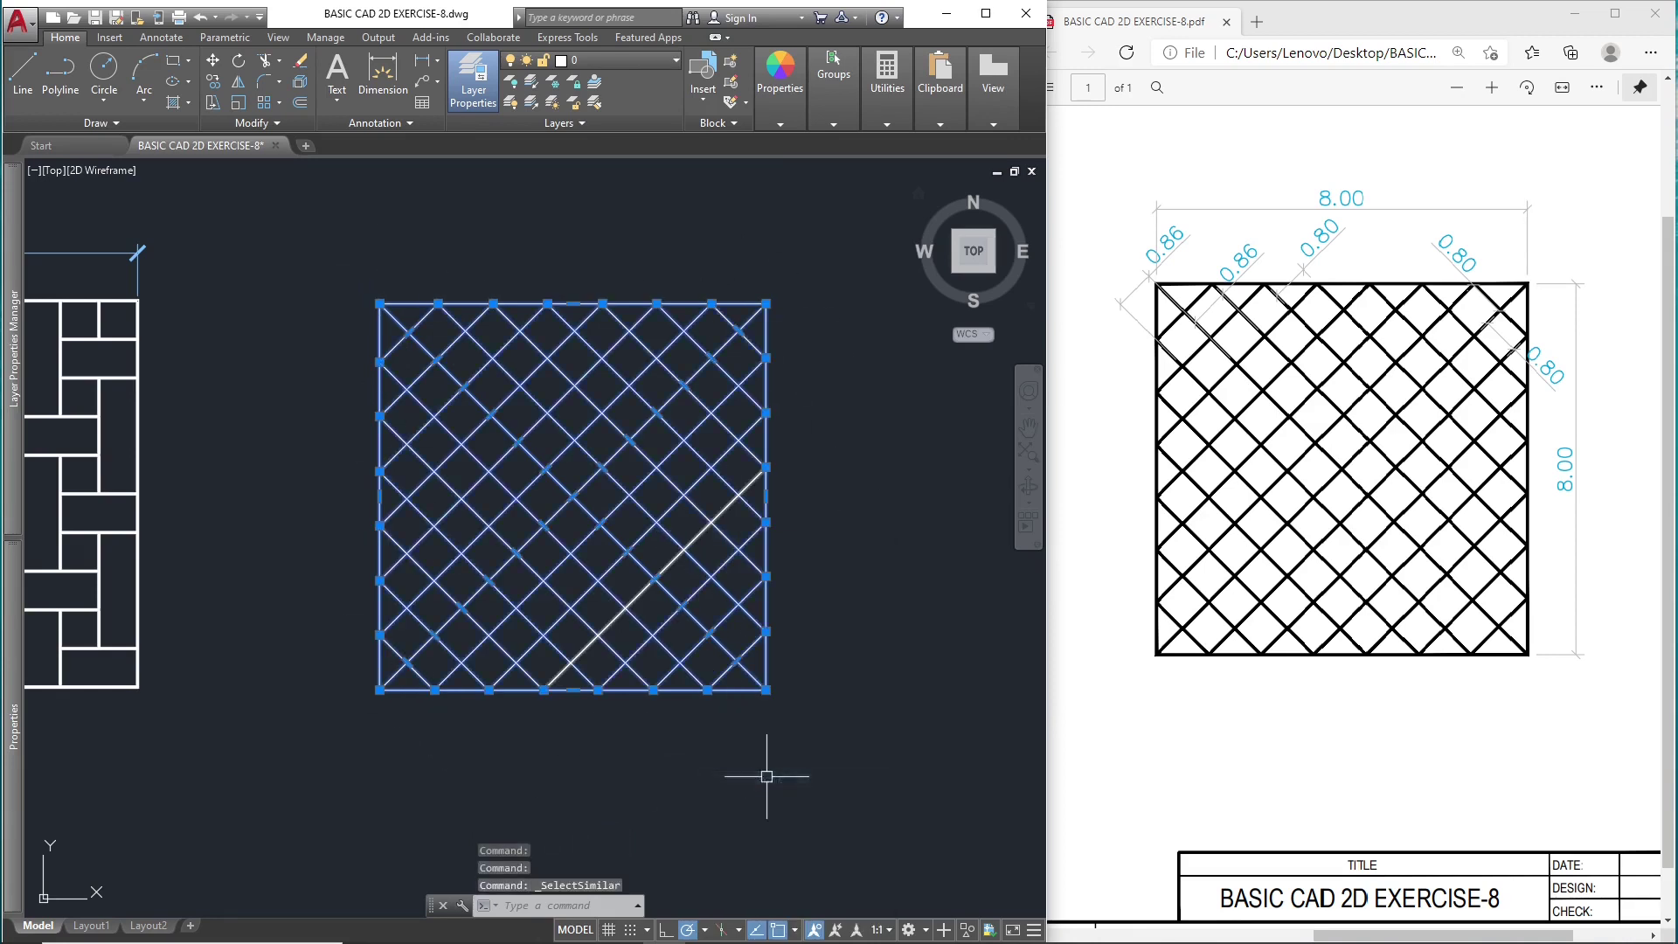
pyautogui.click(9, 469)
pyautogui.click(7, 697)
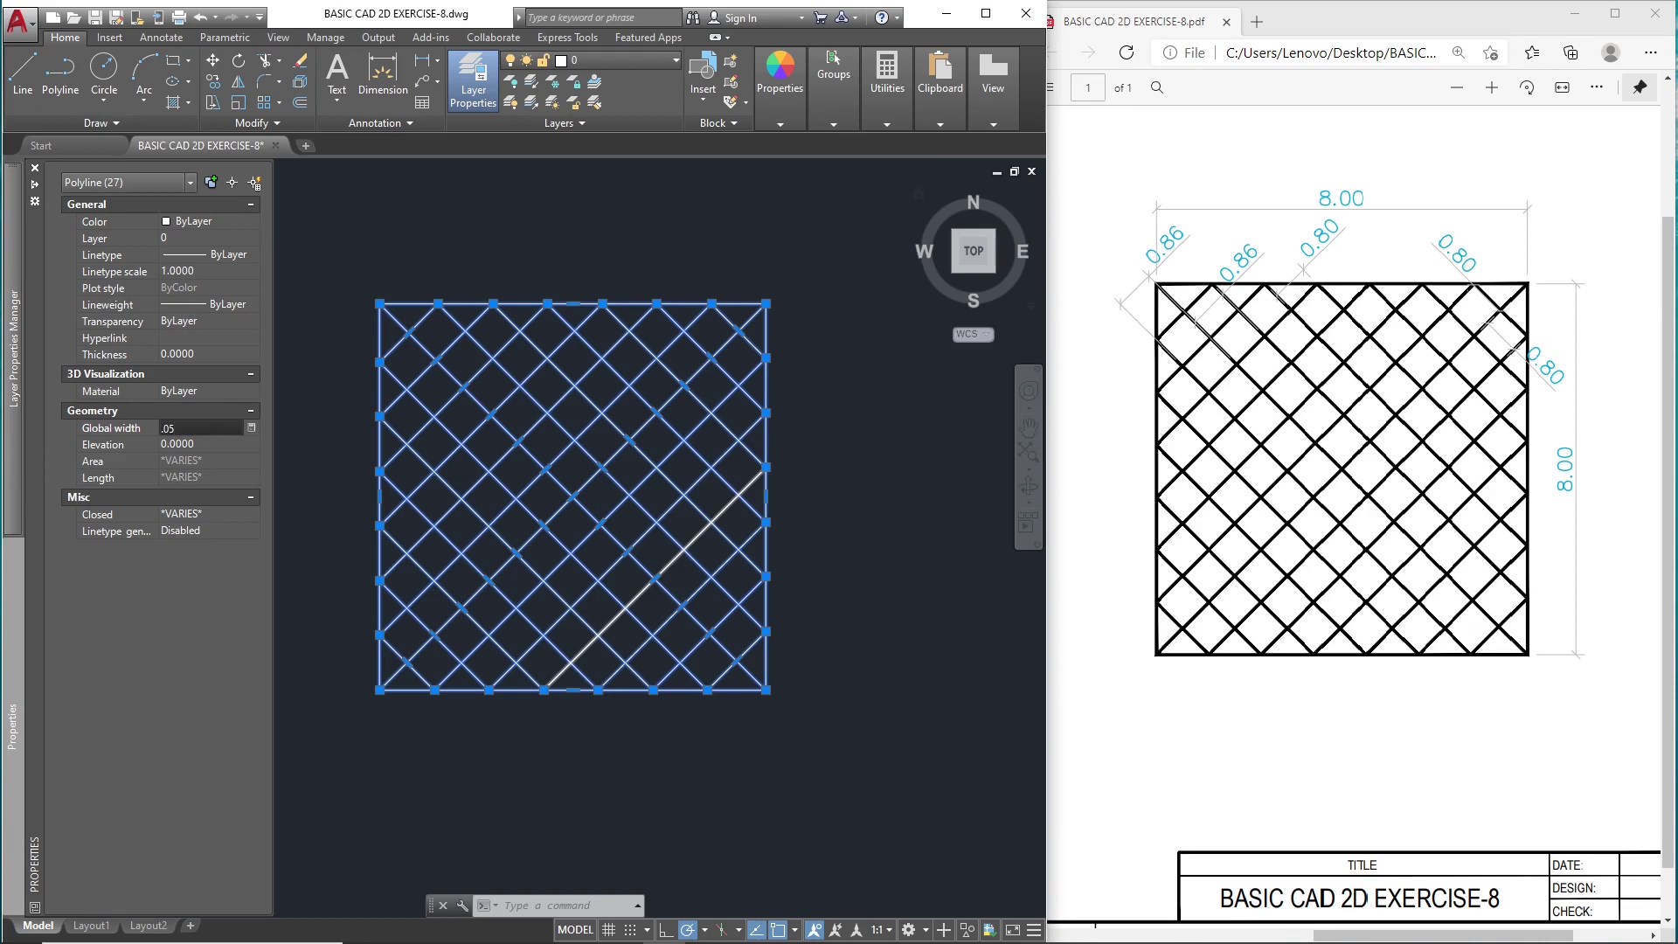
pyautogui.press('Tab')
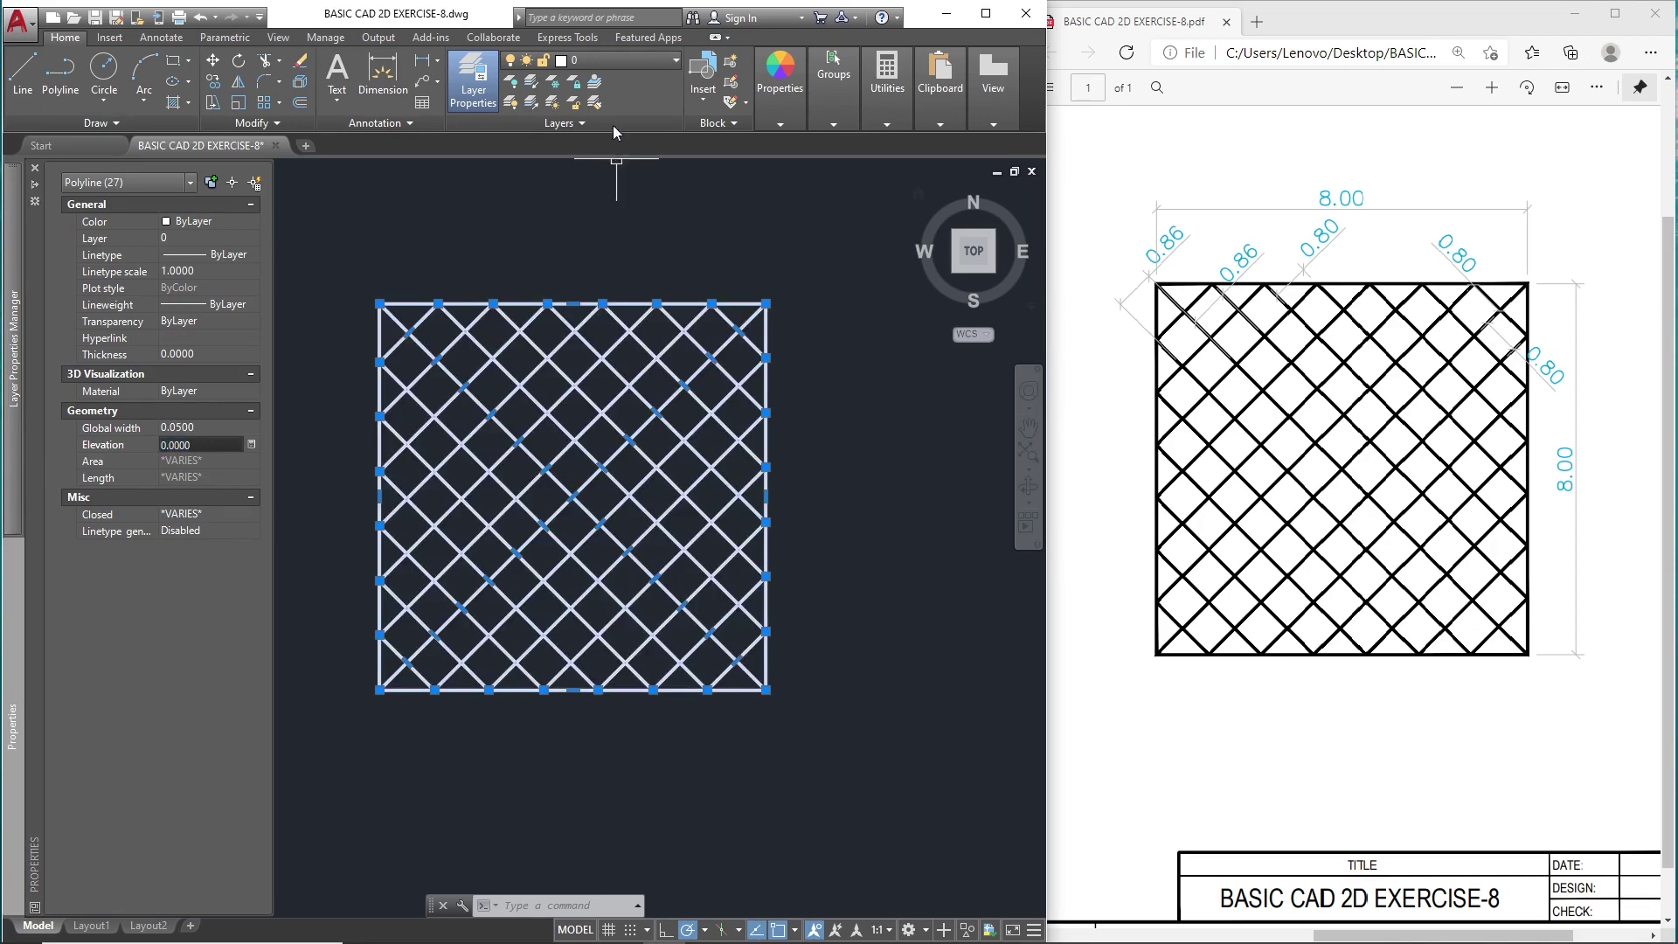
# - Move the selected square and lattice polylines to the WALL layer and clear the selection
pyautogui.click(628, 58)
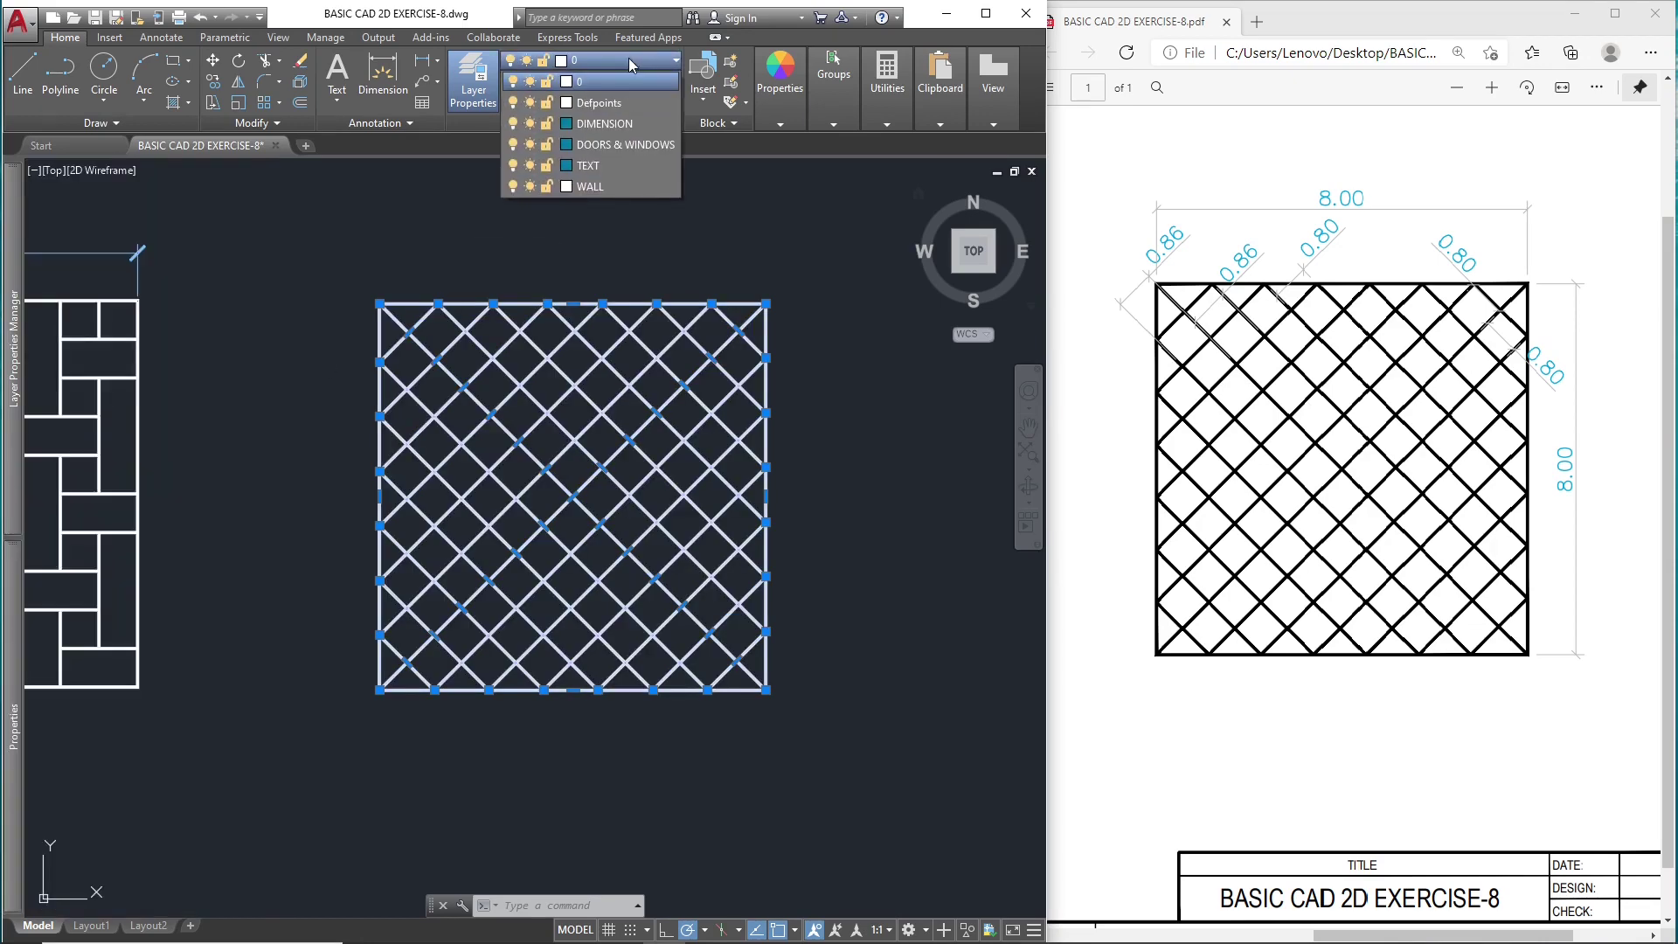
pyautogui.click(612, 187)
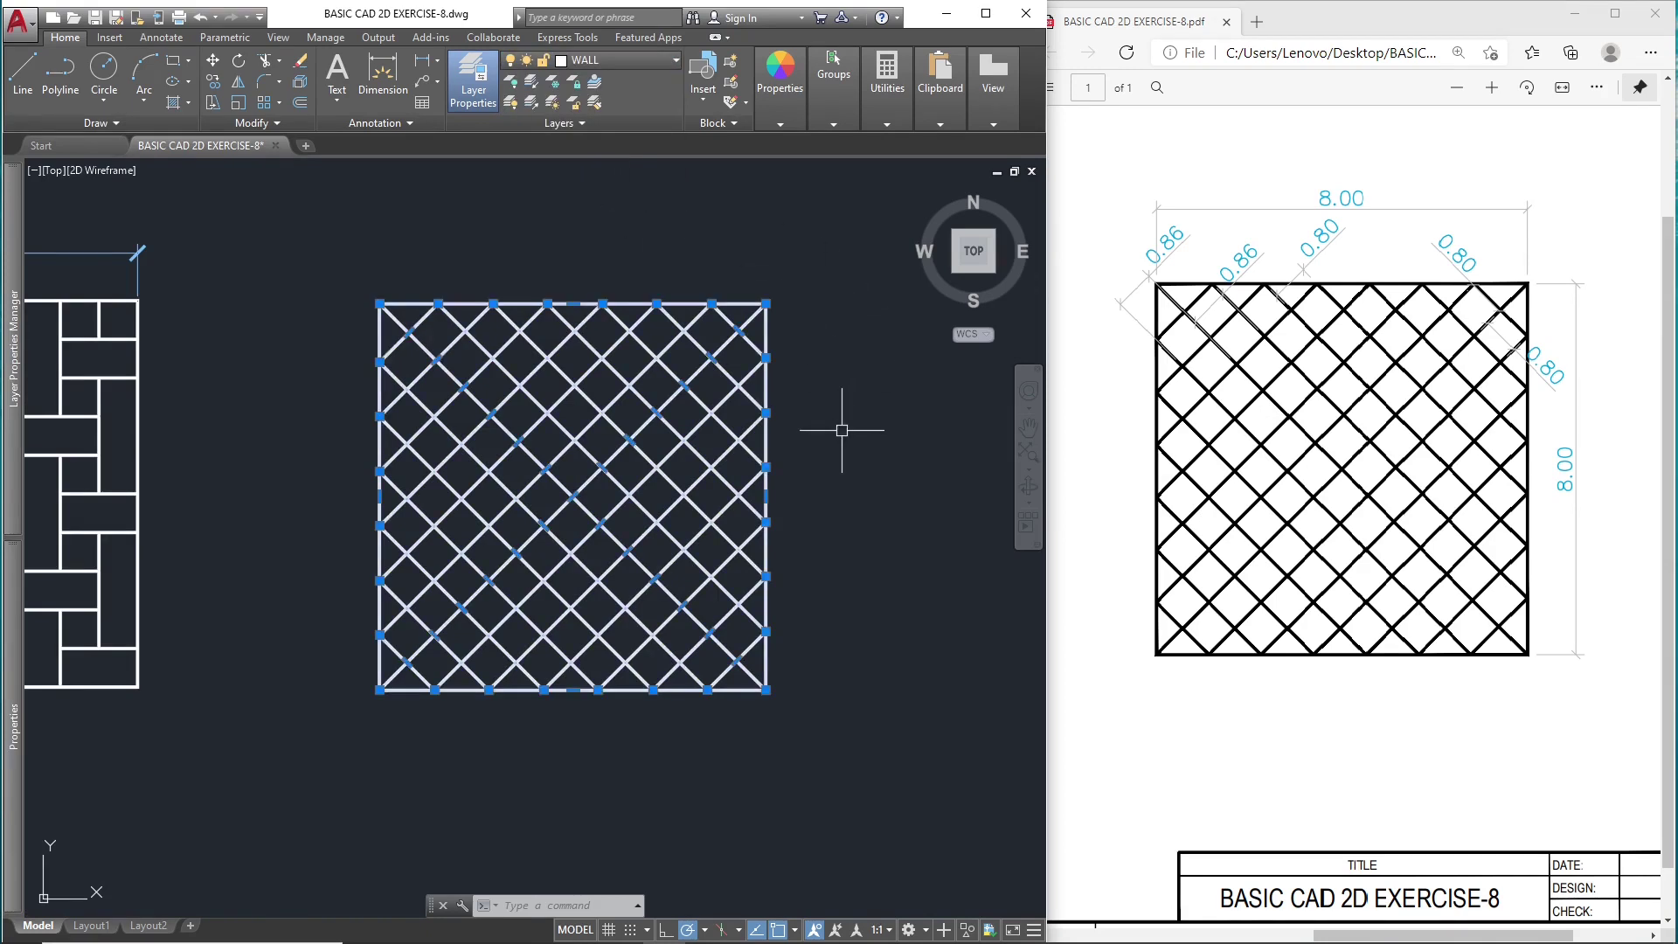
pyautogui.press('Escape')
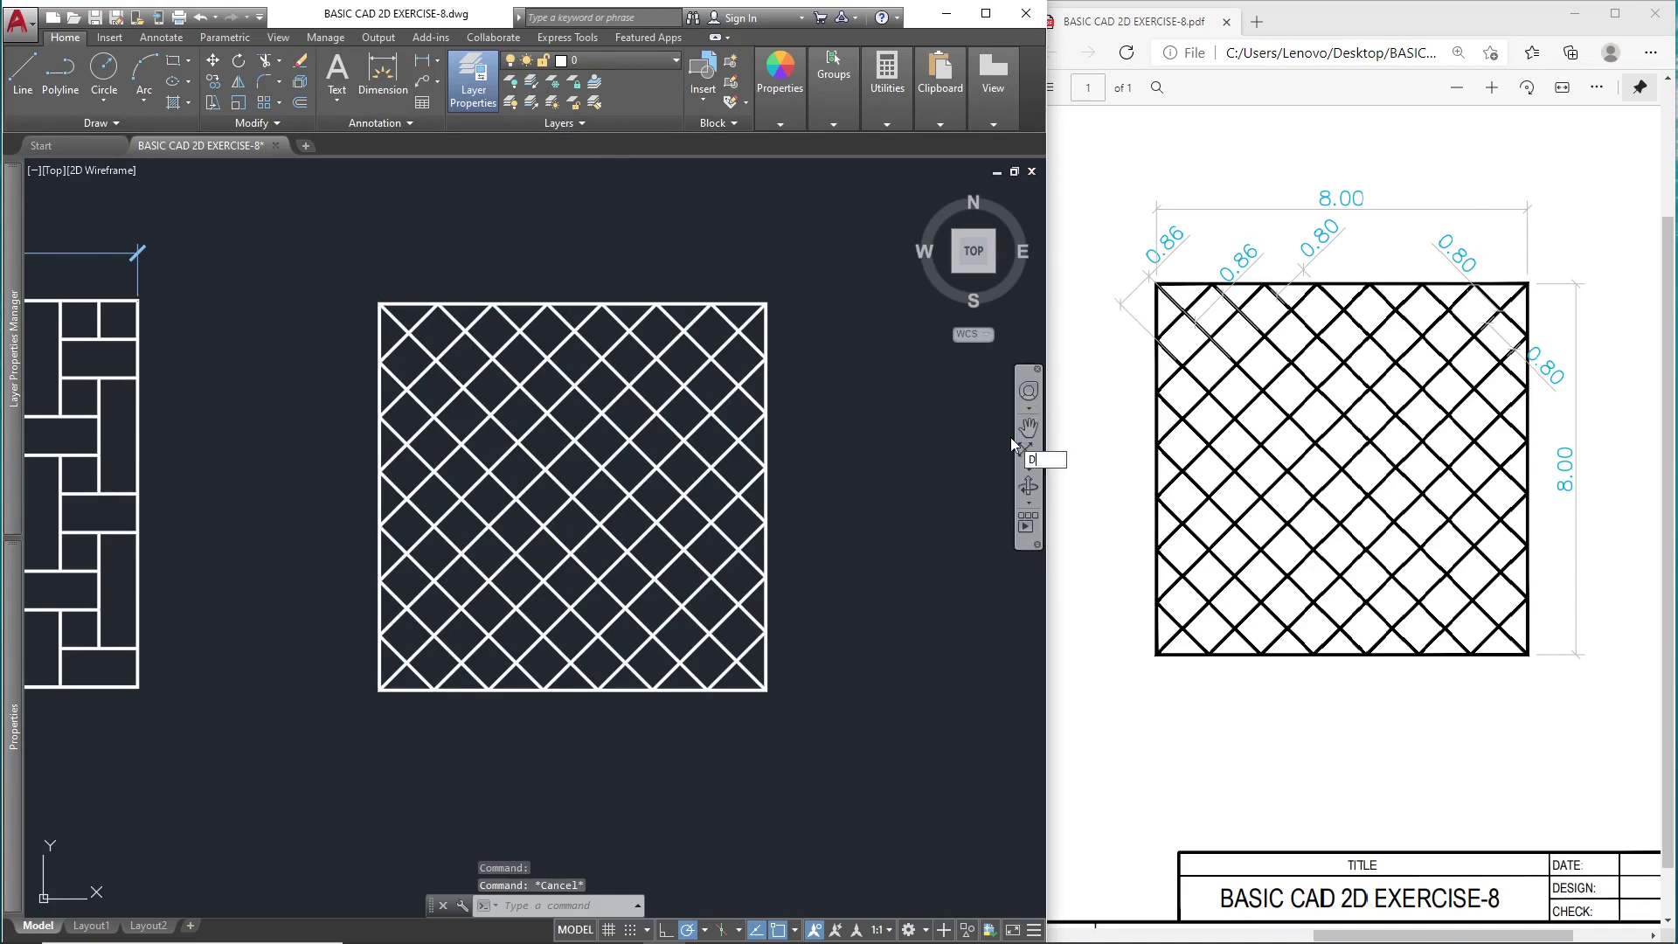
# - Add a linear dimension between the lattice square's two upper corners, placed above the top edge
pyautogui.write('DLI')
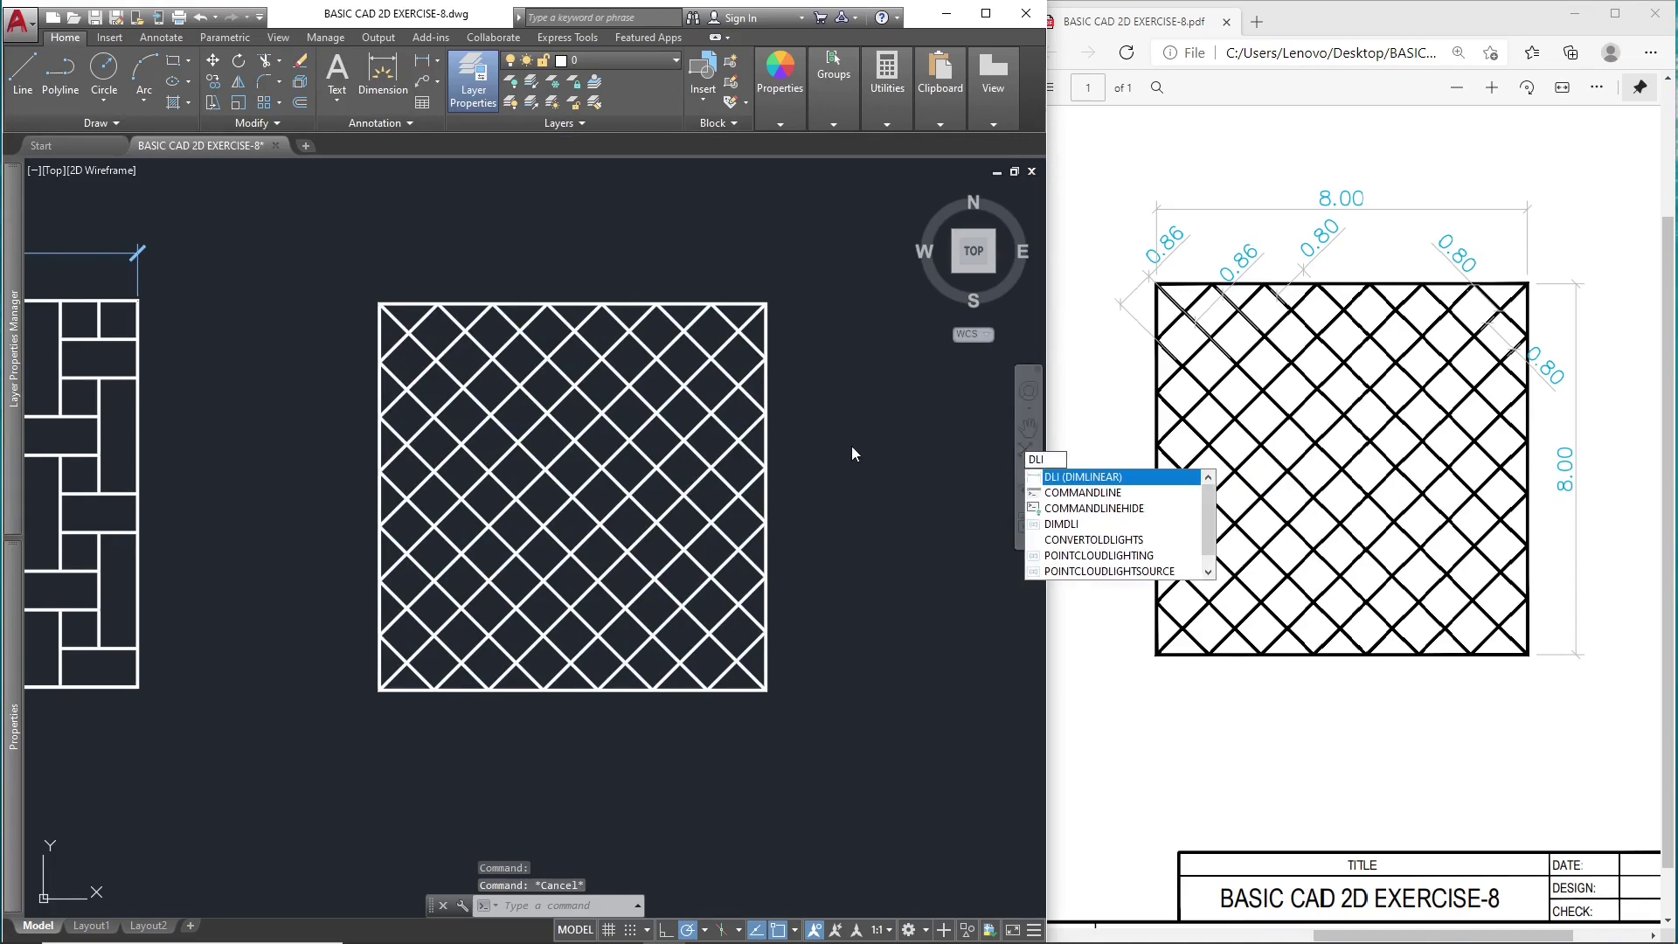
pyautogui.press('Escape')
pyautogui.write('D')
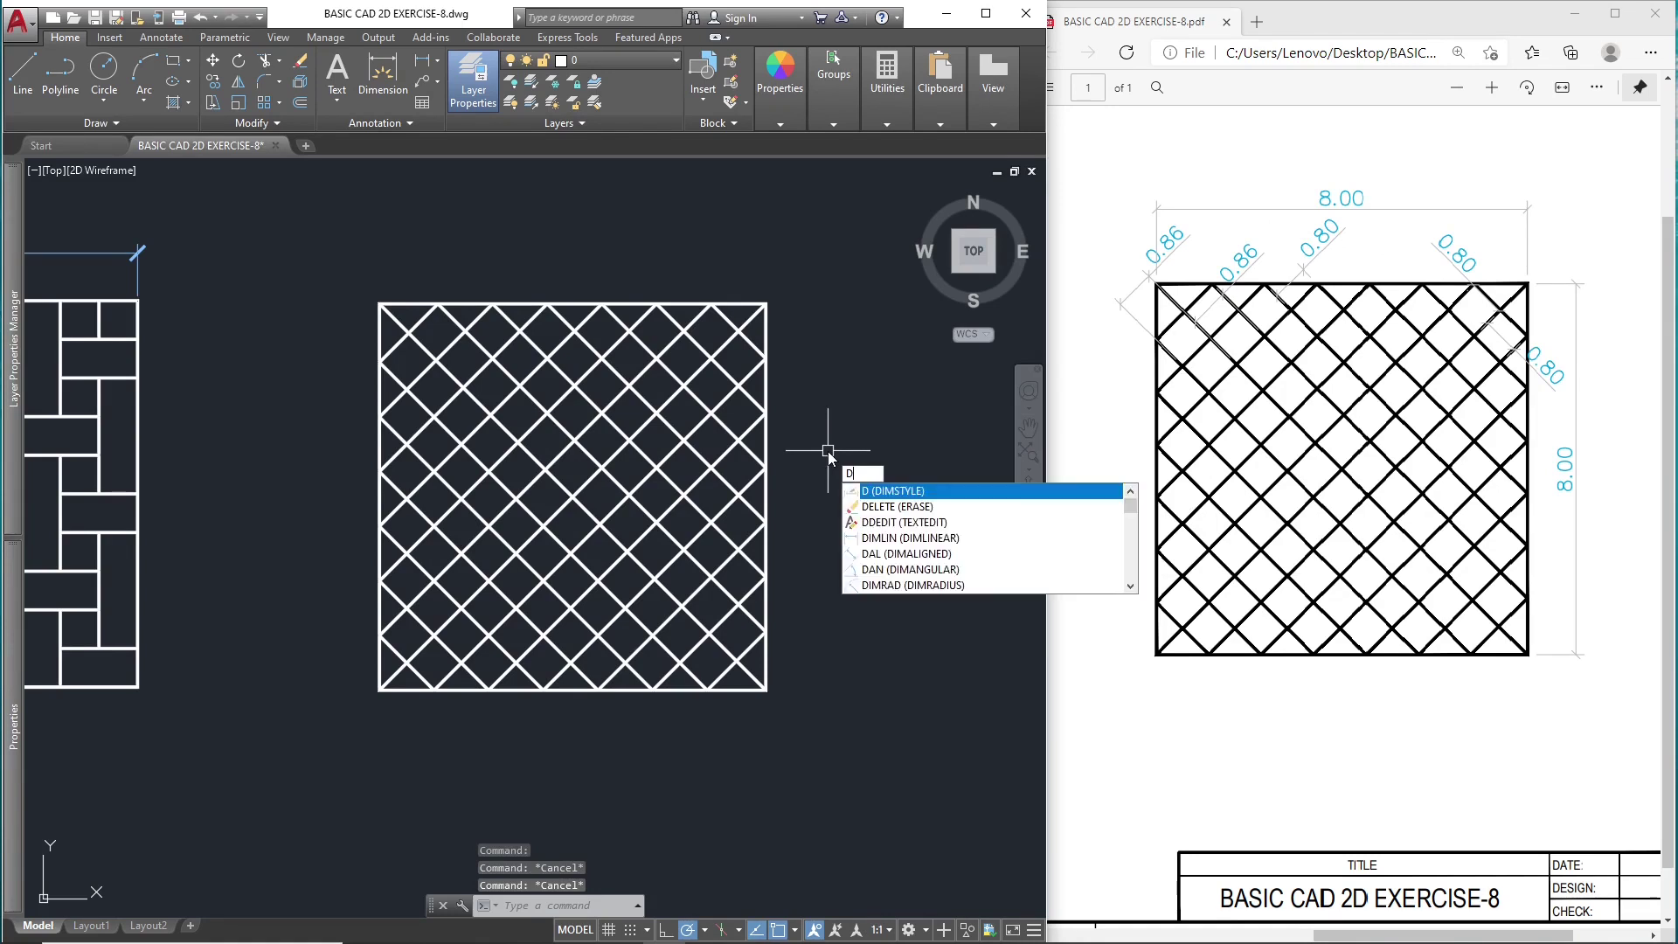
pyautogui.write('IMLI')
pyautogui.press('Return')
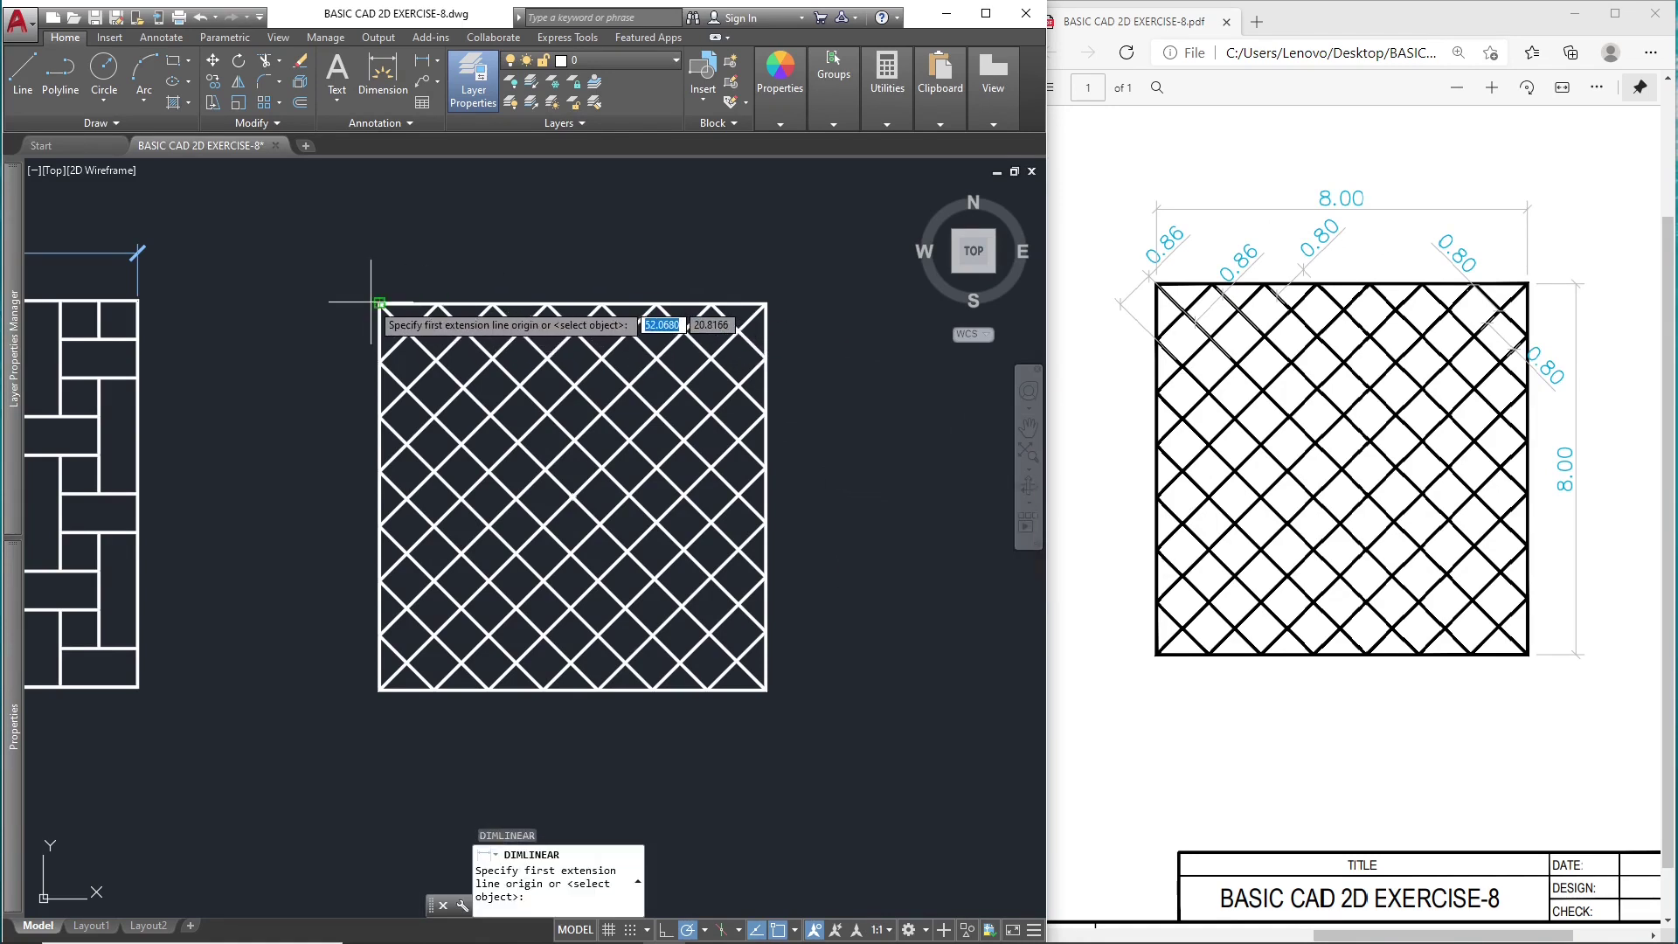
pyautogui.click(378, 304)
pyautogui.click(766, 303)
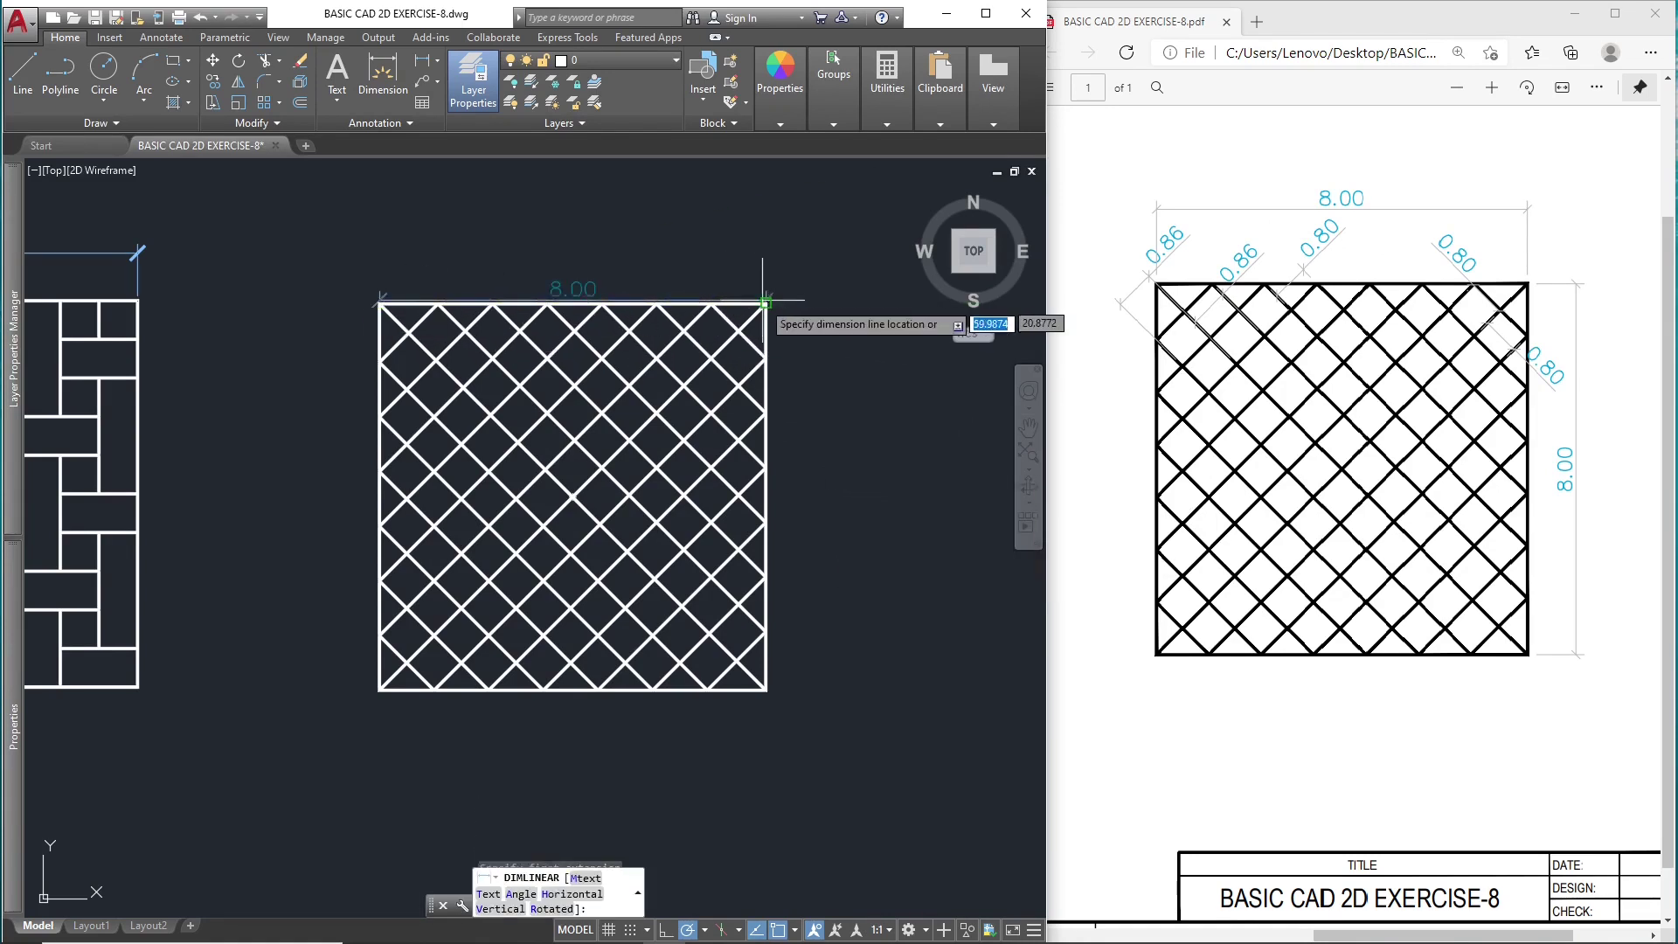
pyautogui.click(738, 225)
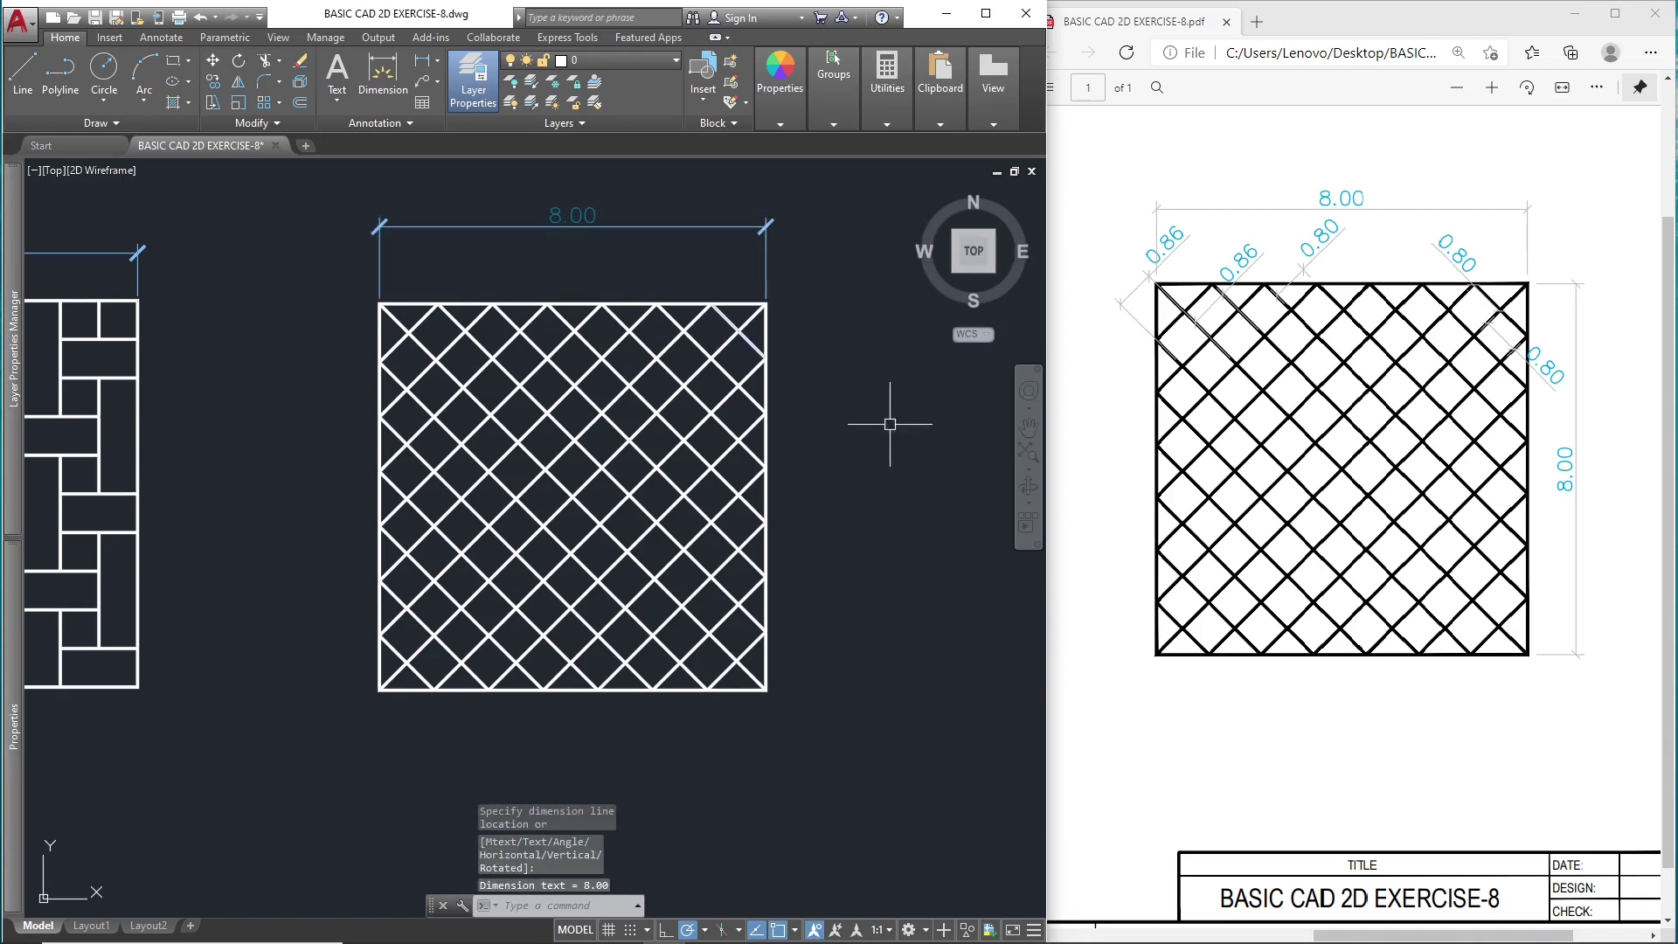
# - Add a linear dimension for the lattice square's height, placed outside its right edge
pyautogui.press('Return')
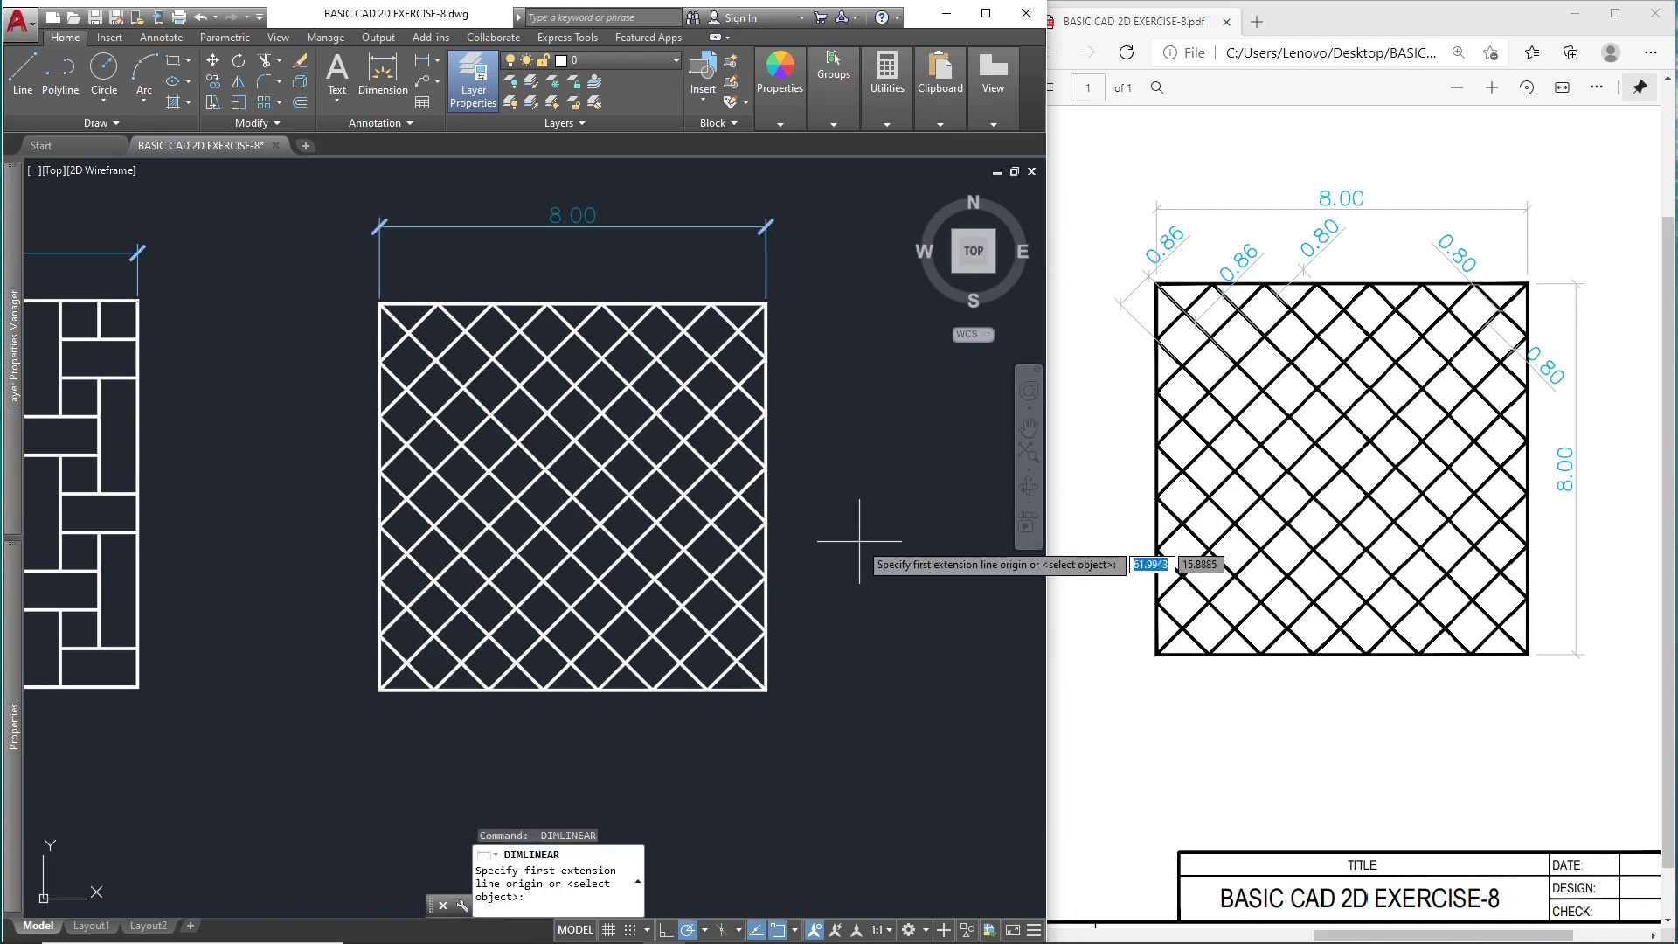
pyautogui.click(767, 690)
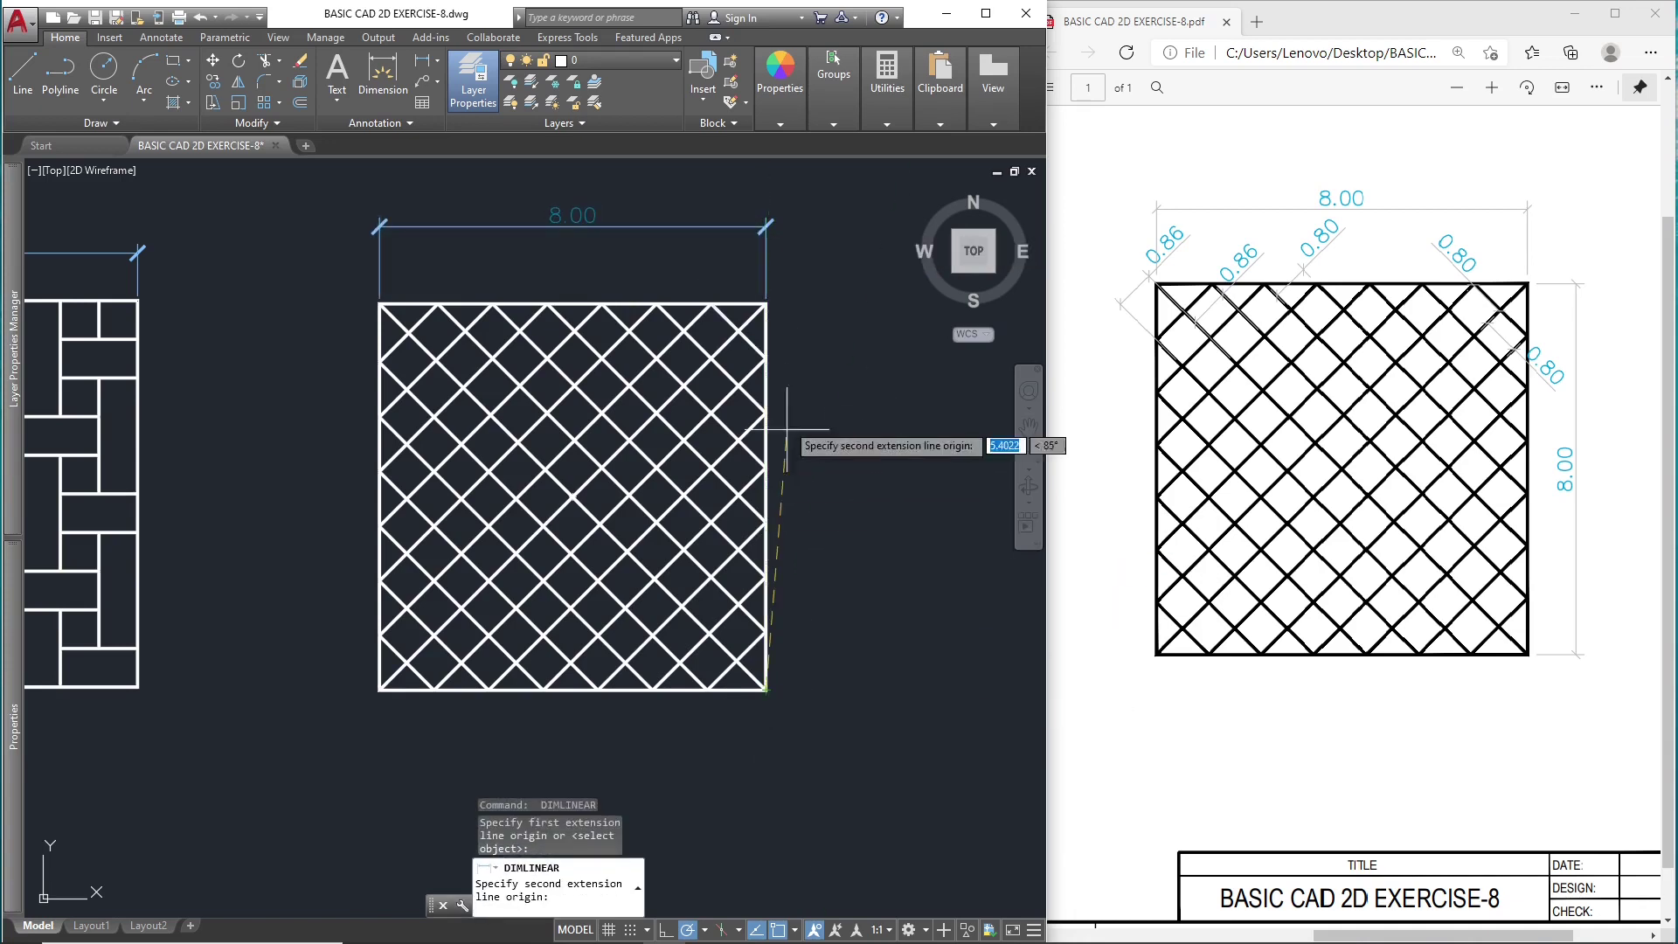
pyautogui.click(766, 303)
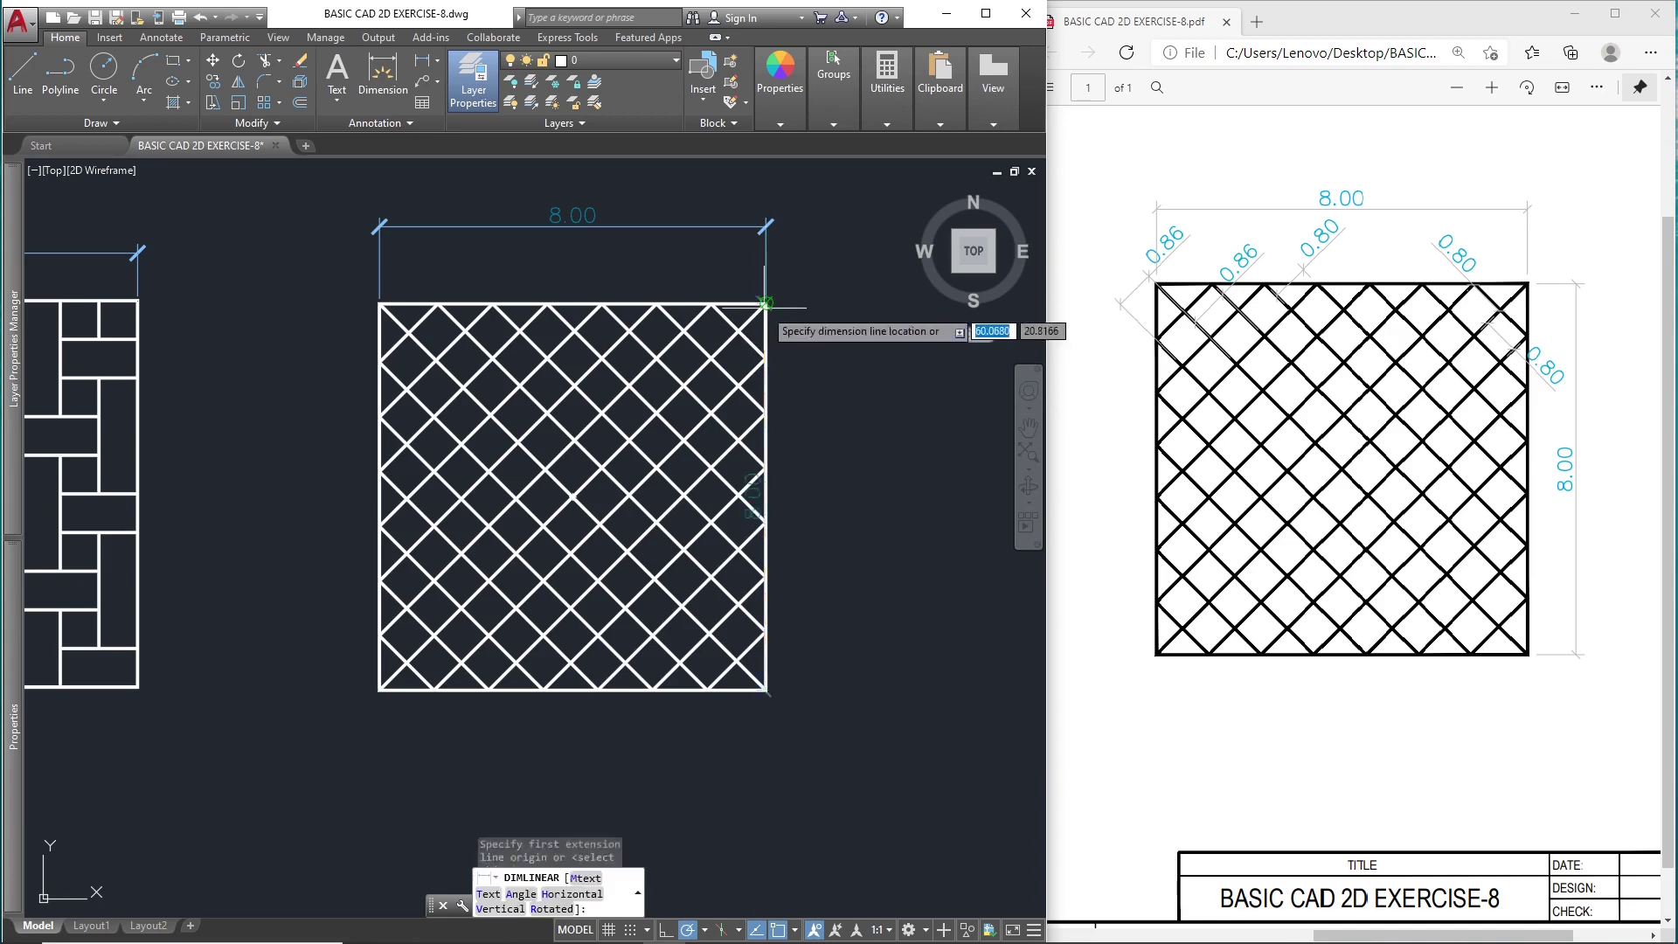
pyautogui.click(838, 374)
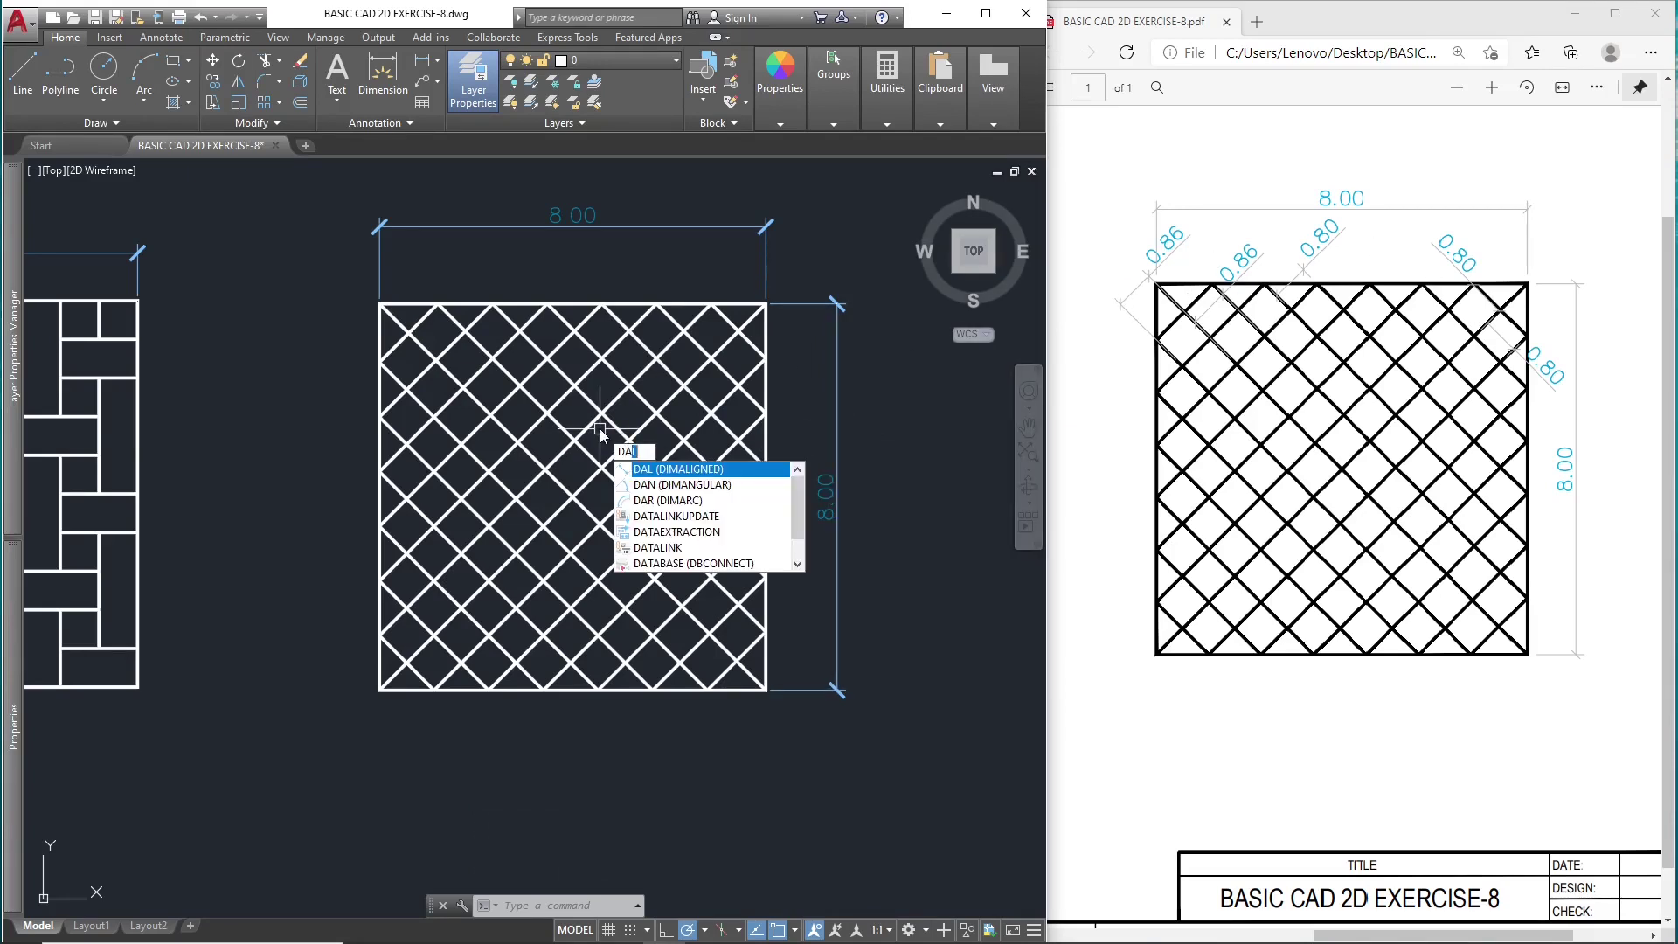
# - Add an aligned dimension from the left edge to the first lattice intersection at the square's upper-left corner, placed diagonally outside the corner
pyautogui.write('L')
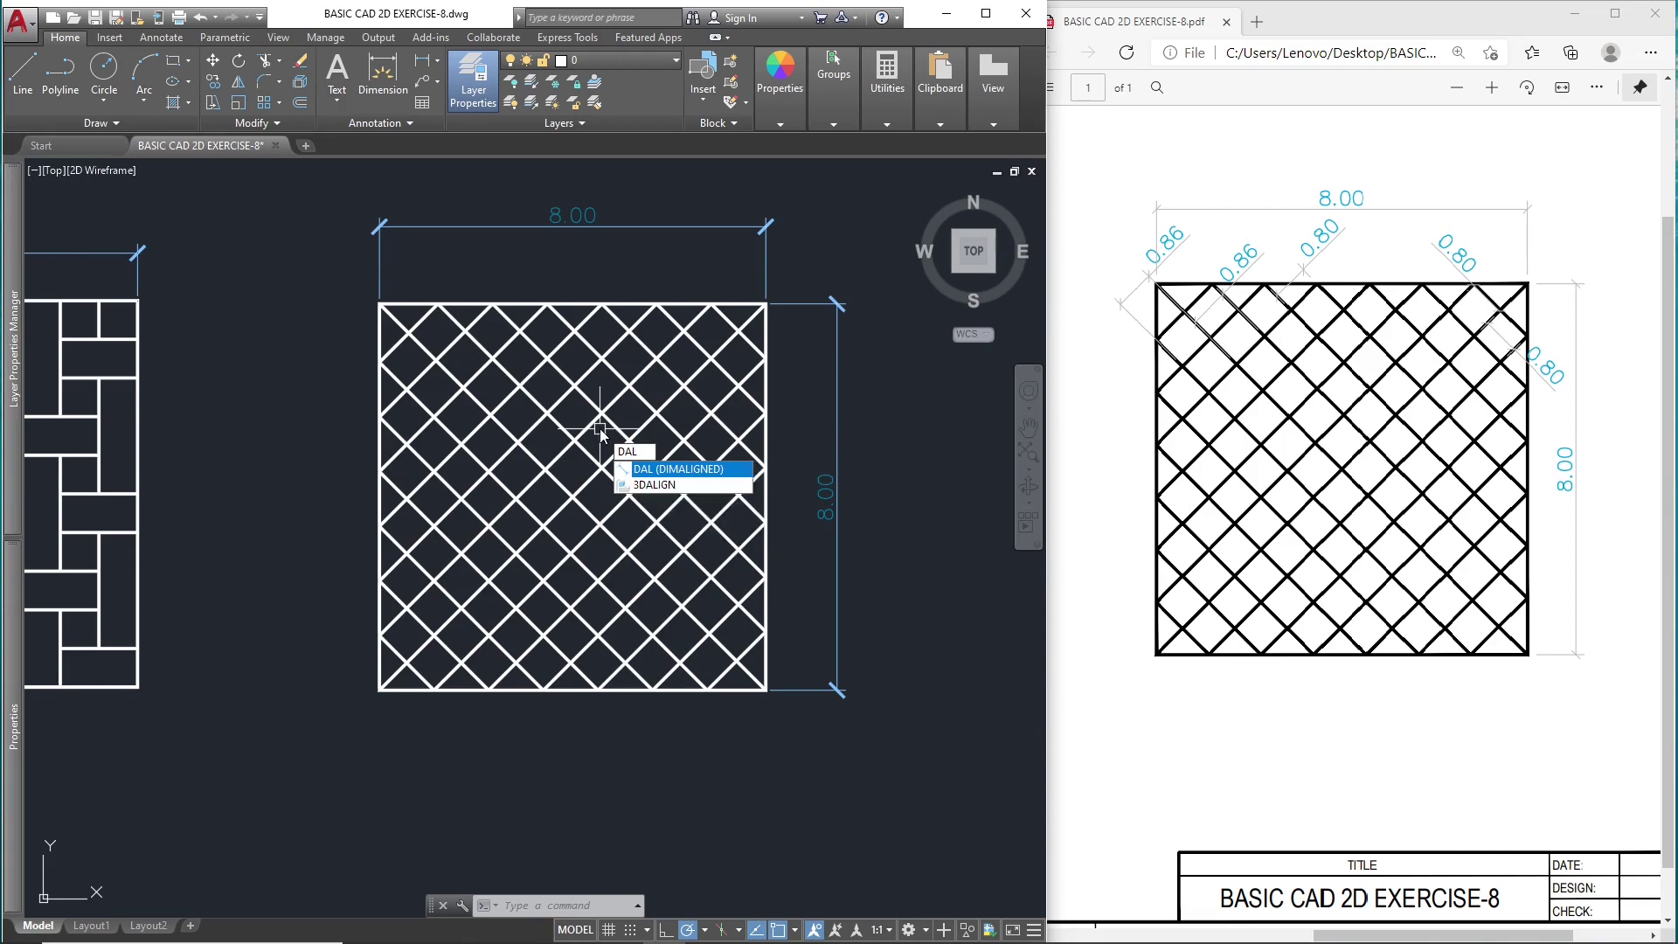
pyautogui.press('Return')
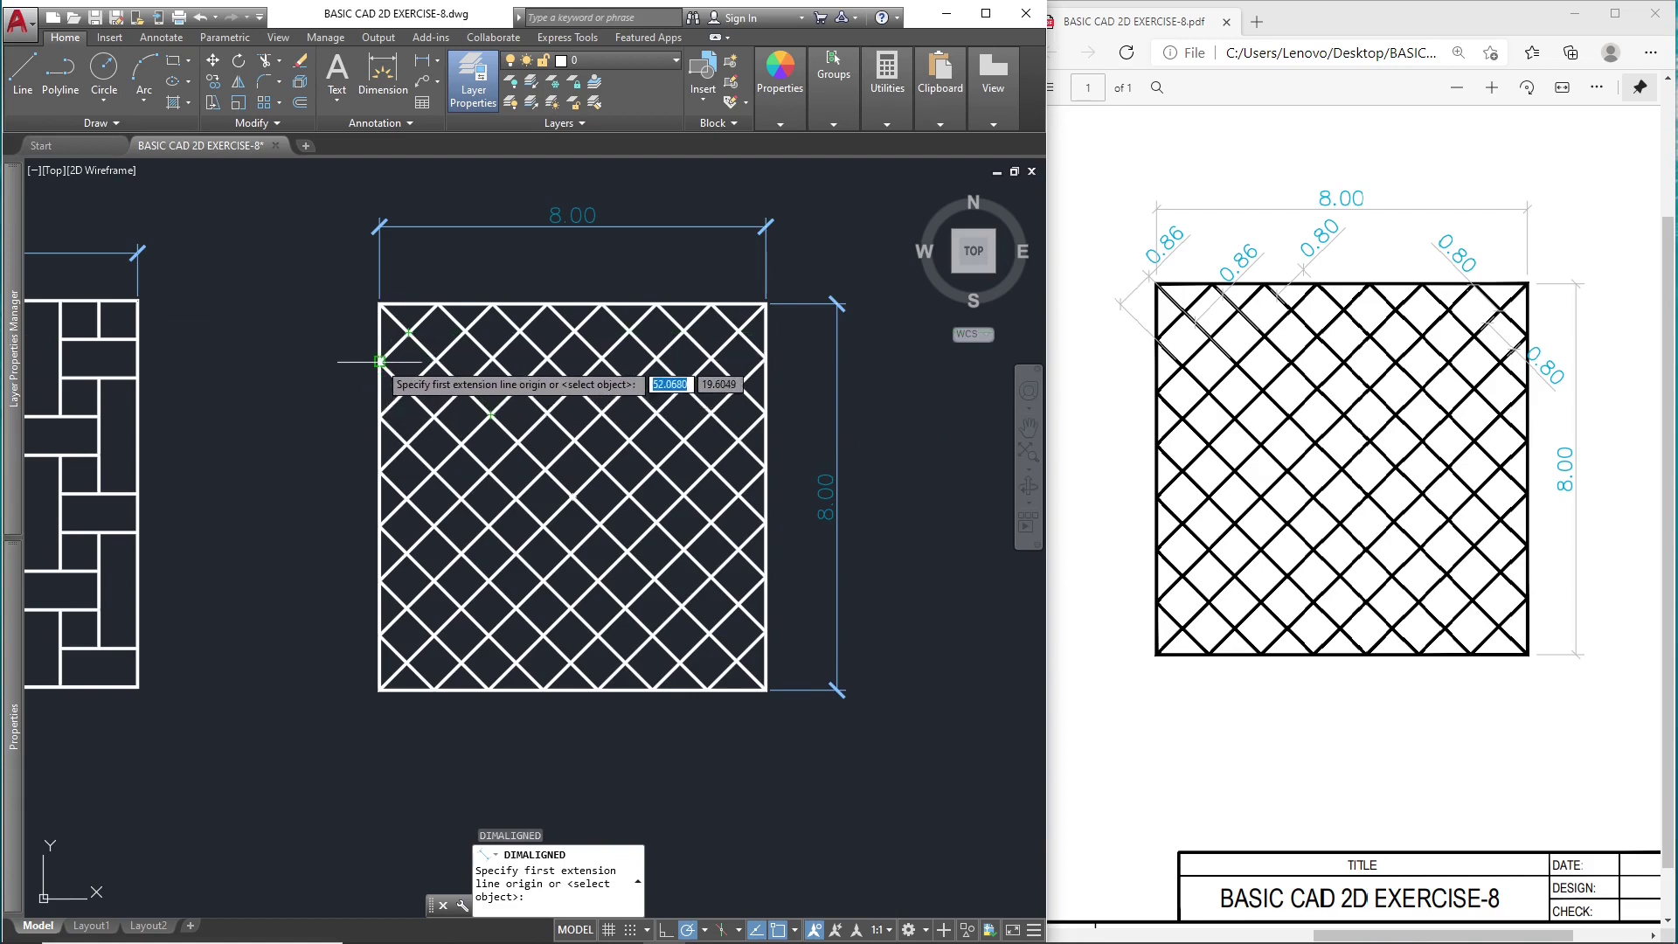
pyautogui.click(380, 361)
pyautogui.click(409, 332)
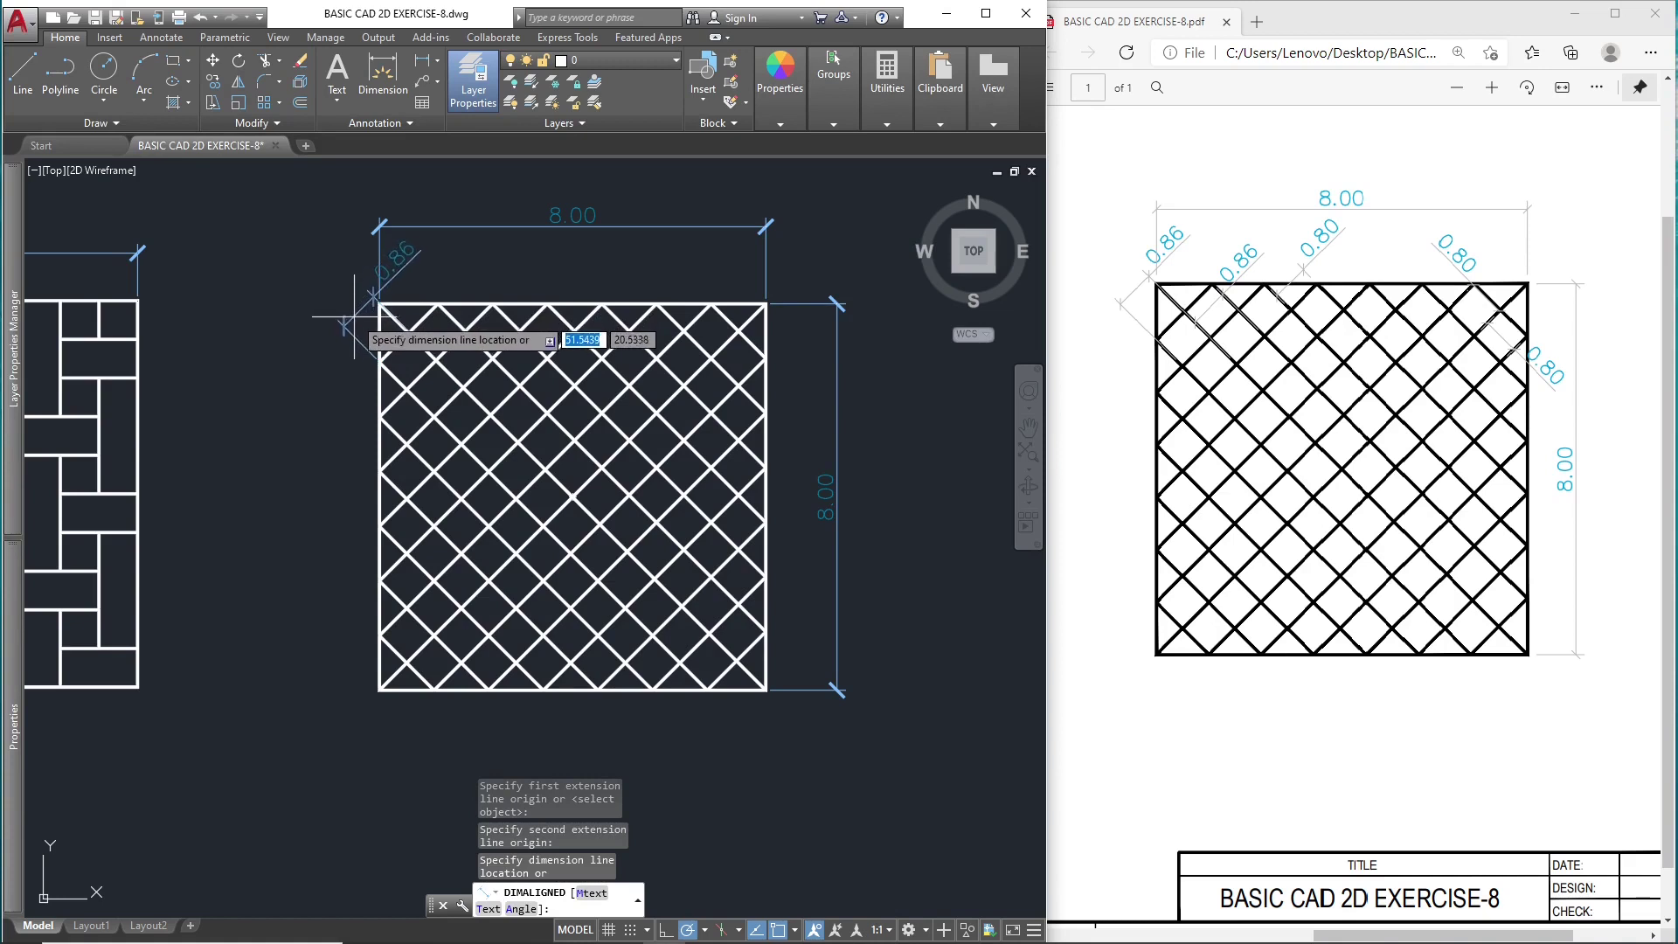
pyautogui.click(354, 319)
pyautogui.press('Return')
pyautogui.click(411, 329)
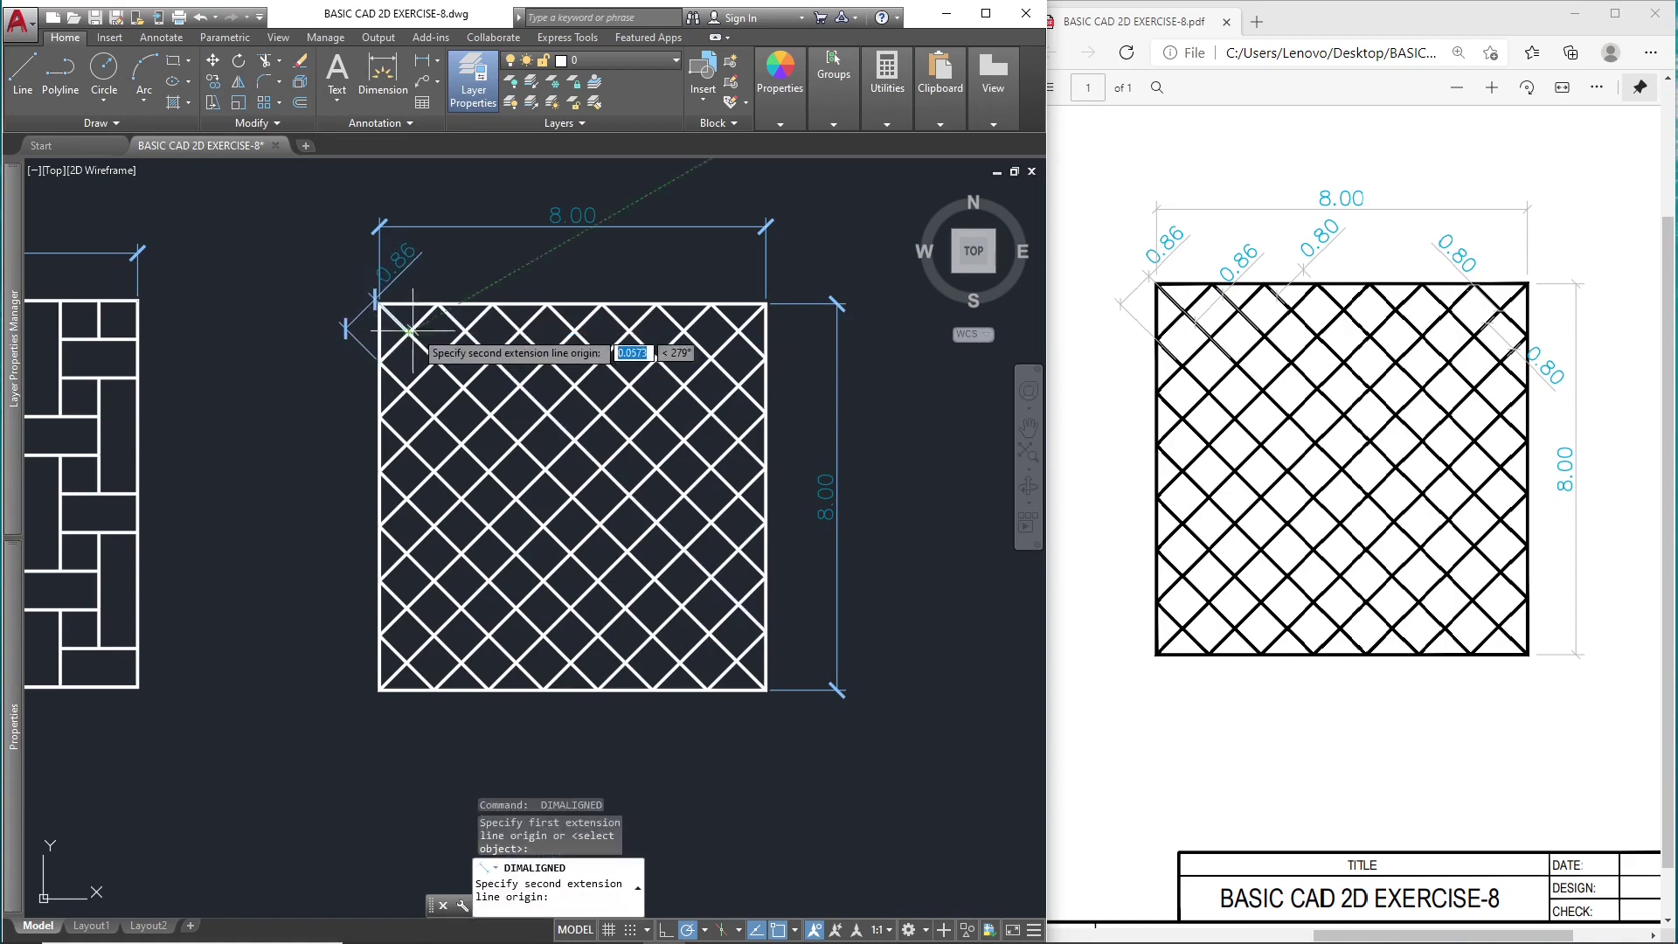
pyautogui.press('Escape')
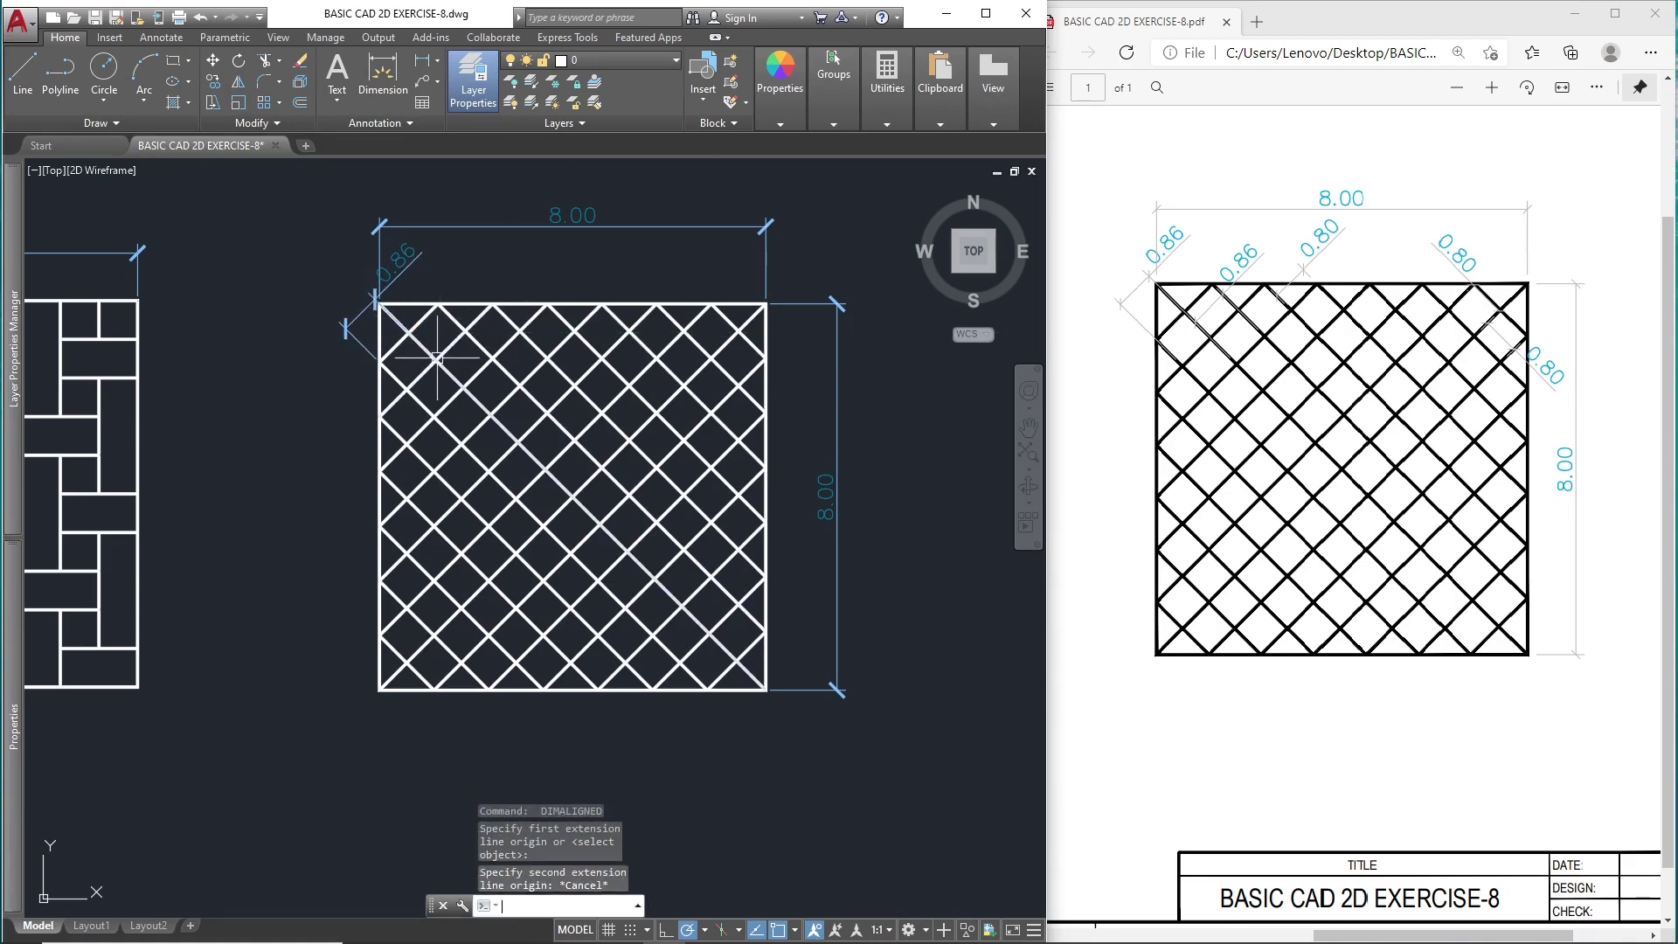
# - Add an aligned dimension along the side of the next lattice cell in from the upper-left corner, with its text above the top edge
pyautogui.press('Return')
pyautogui.click(437, 358)
pyautogui.click(465, 331)
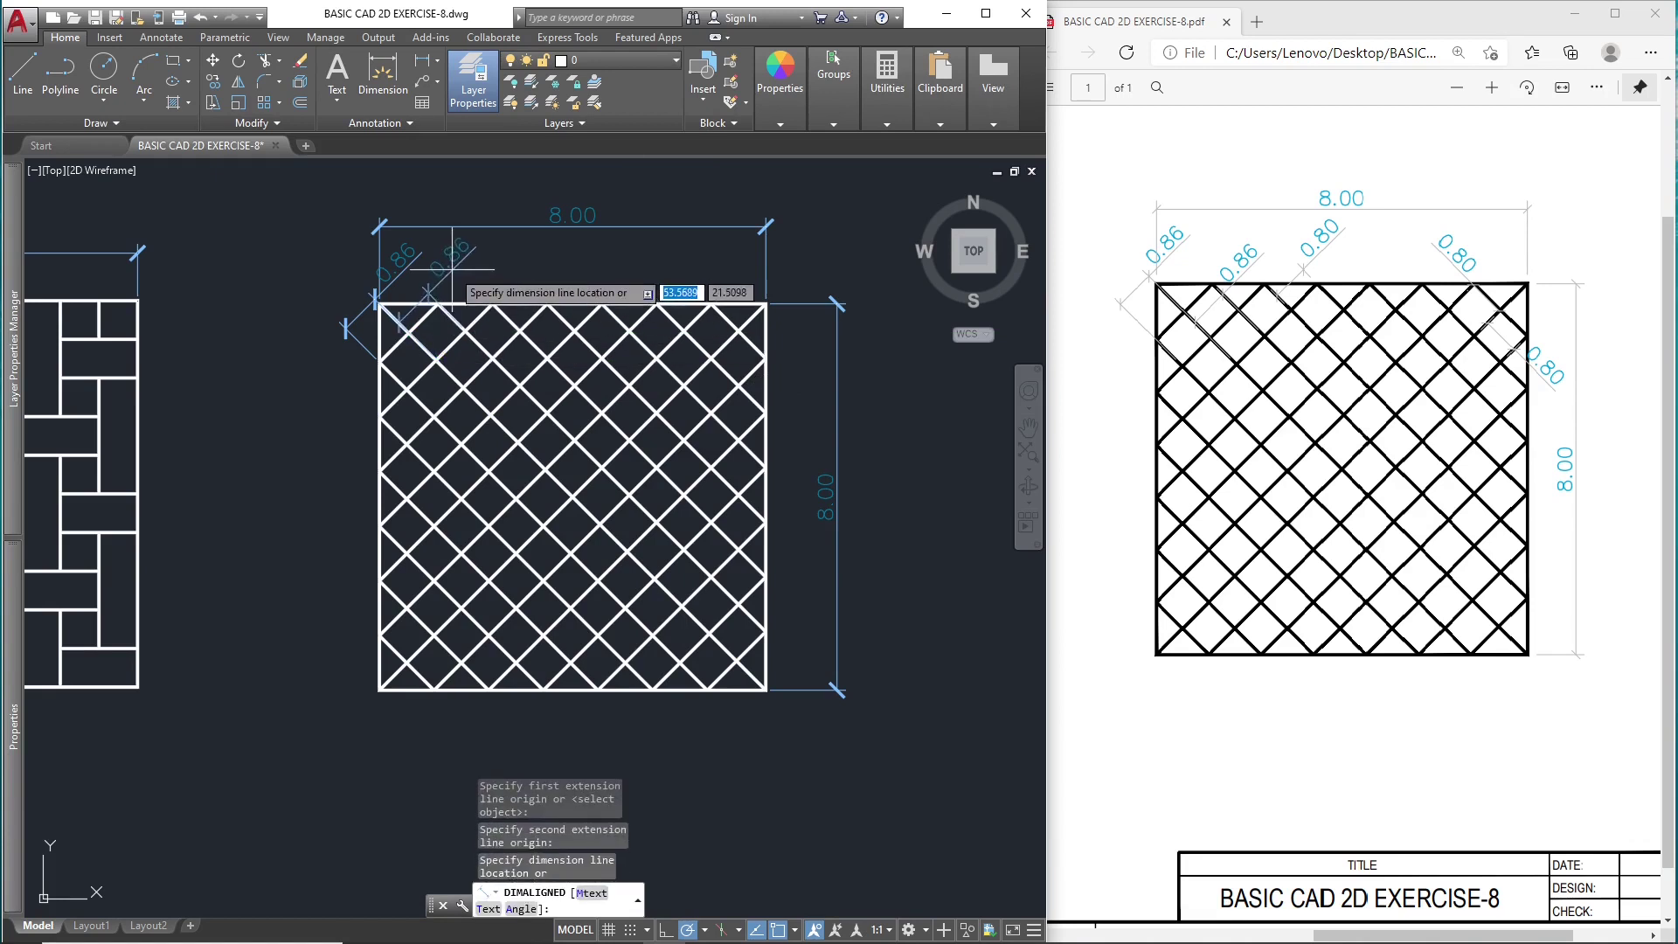
pyautogui.click(483, 276)
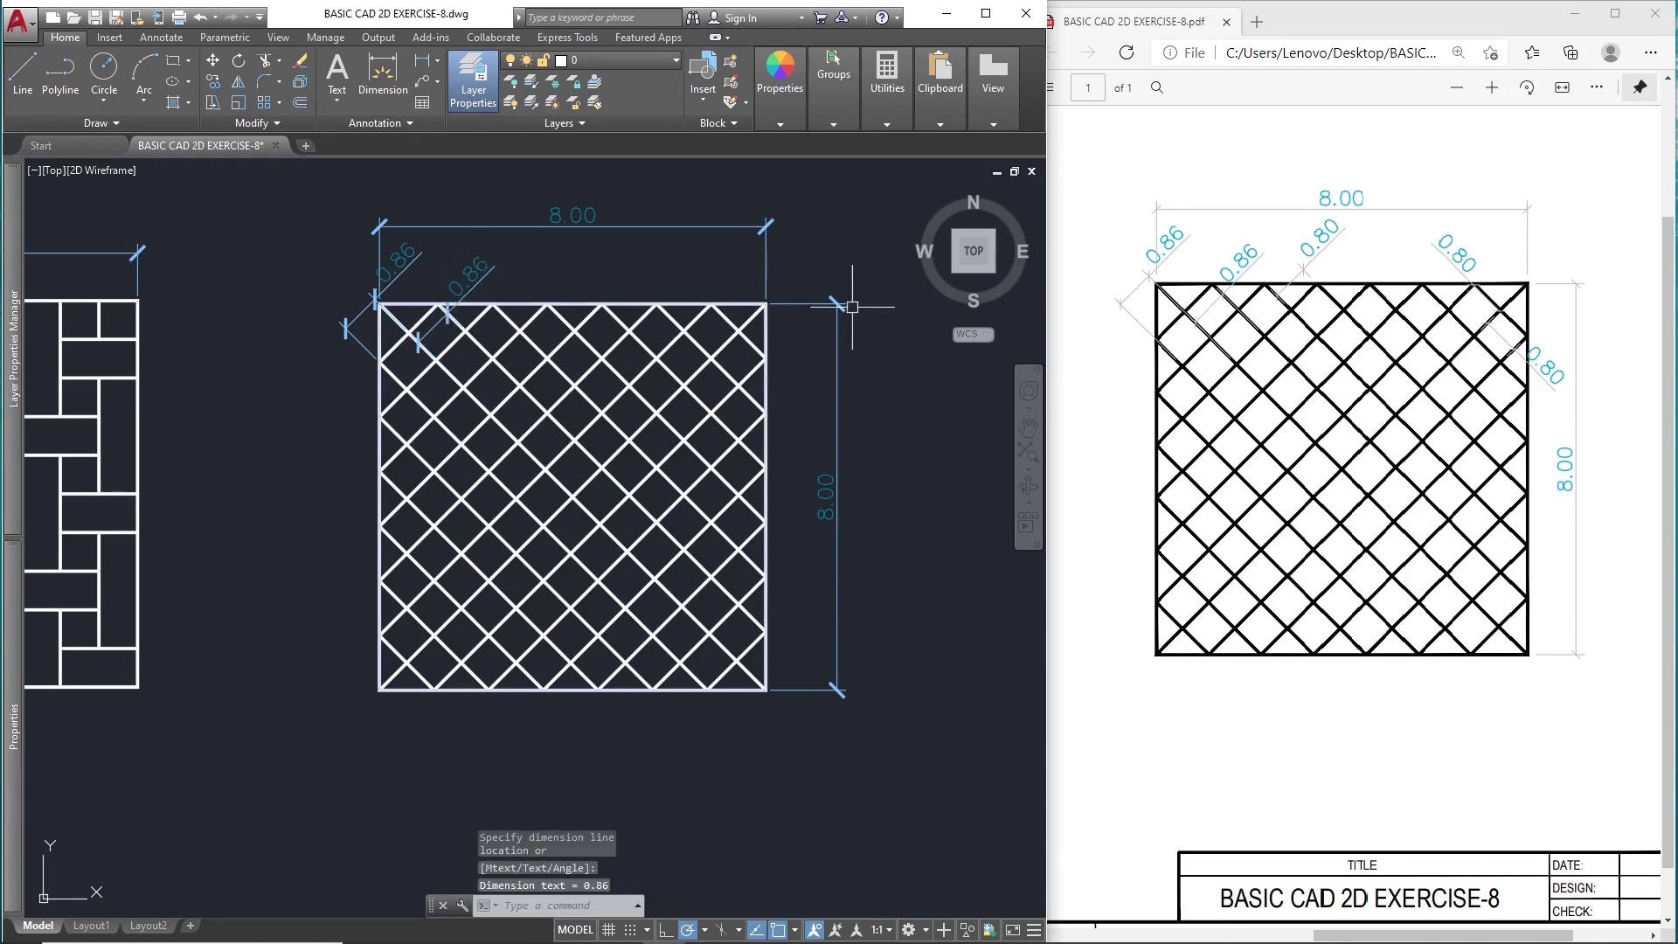
# - Add an aligned dimension from a lattice intersection up to the fourth-from-left lattice point on the top edge, with its text above the edge
pyautogui.press('Return')
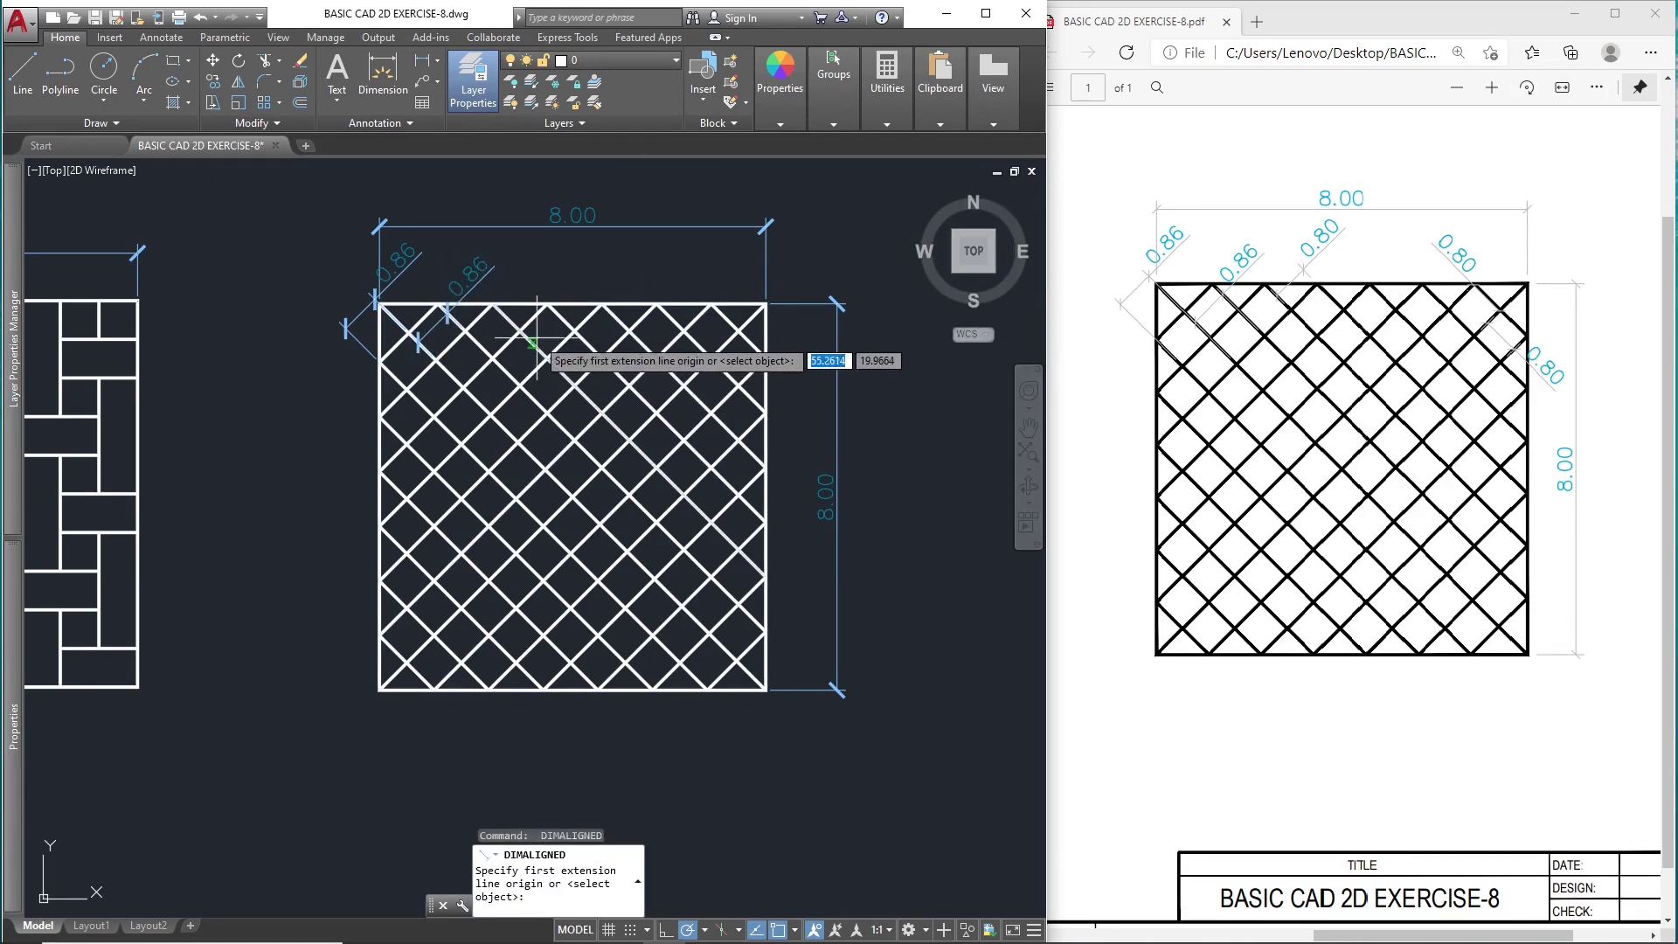
pyautogui.click(521, 330)
pyautogui.click(546, 301)
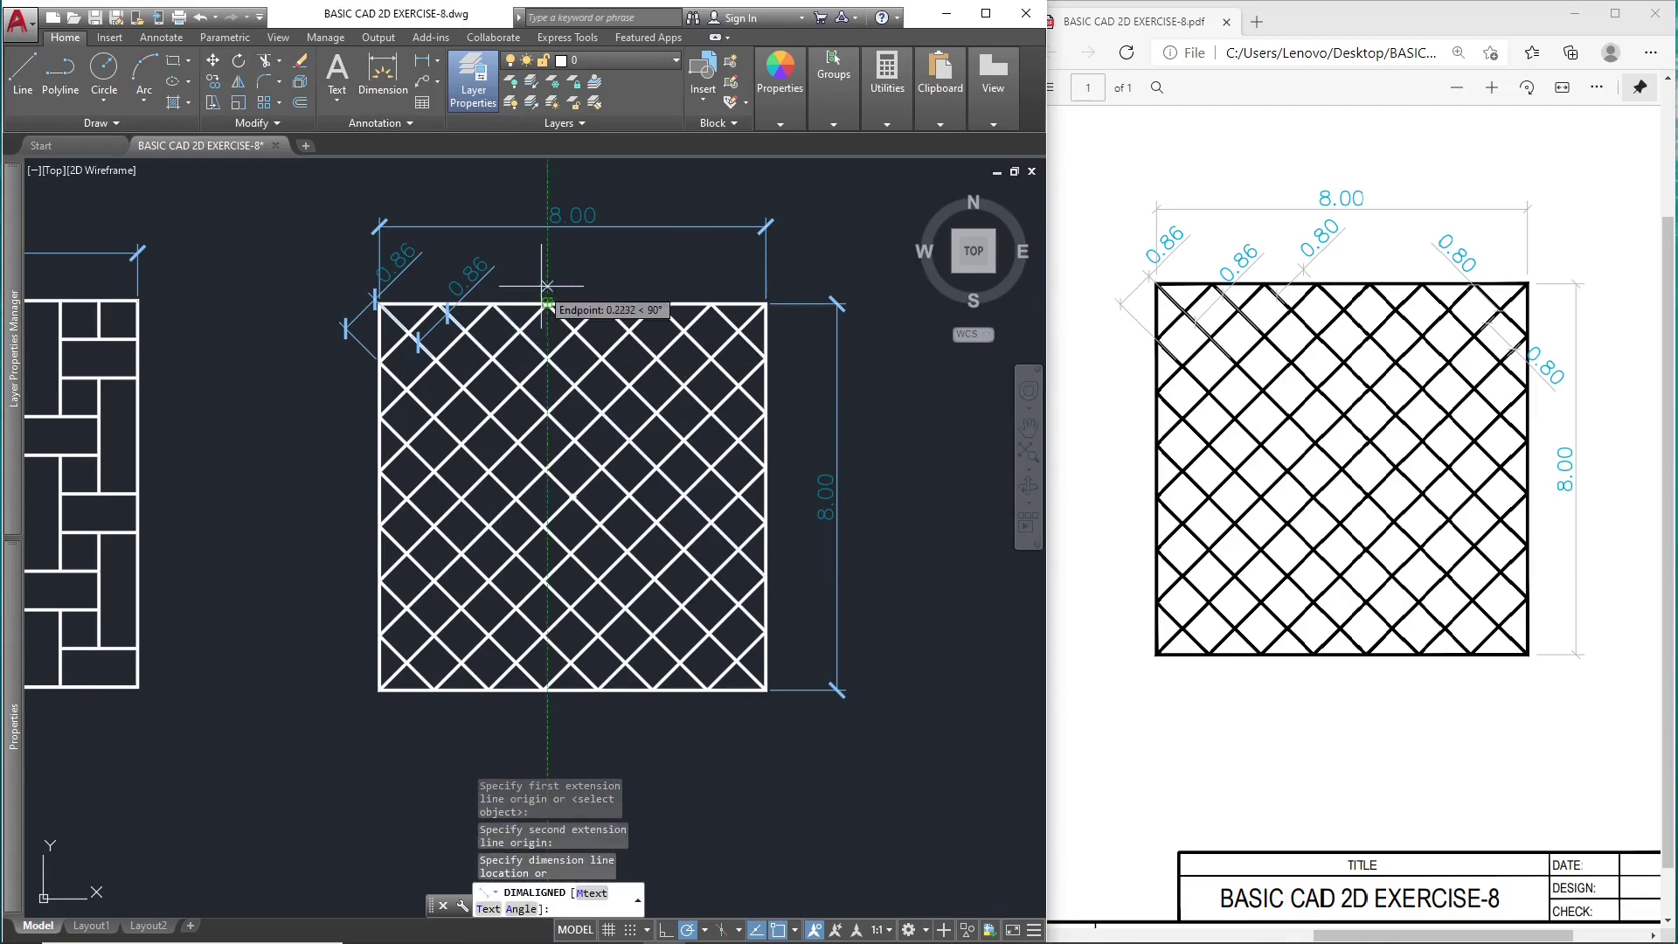
pyautogui.click(540, 282)
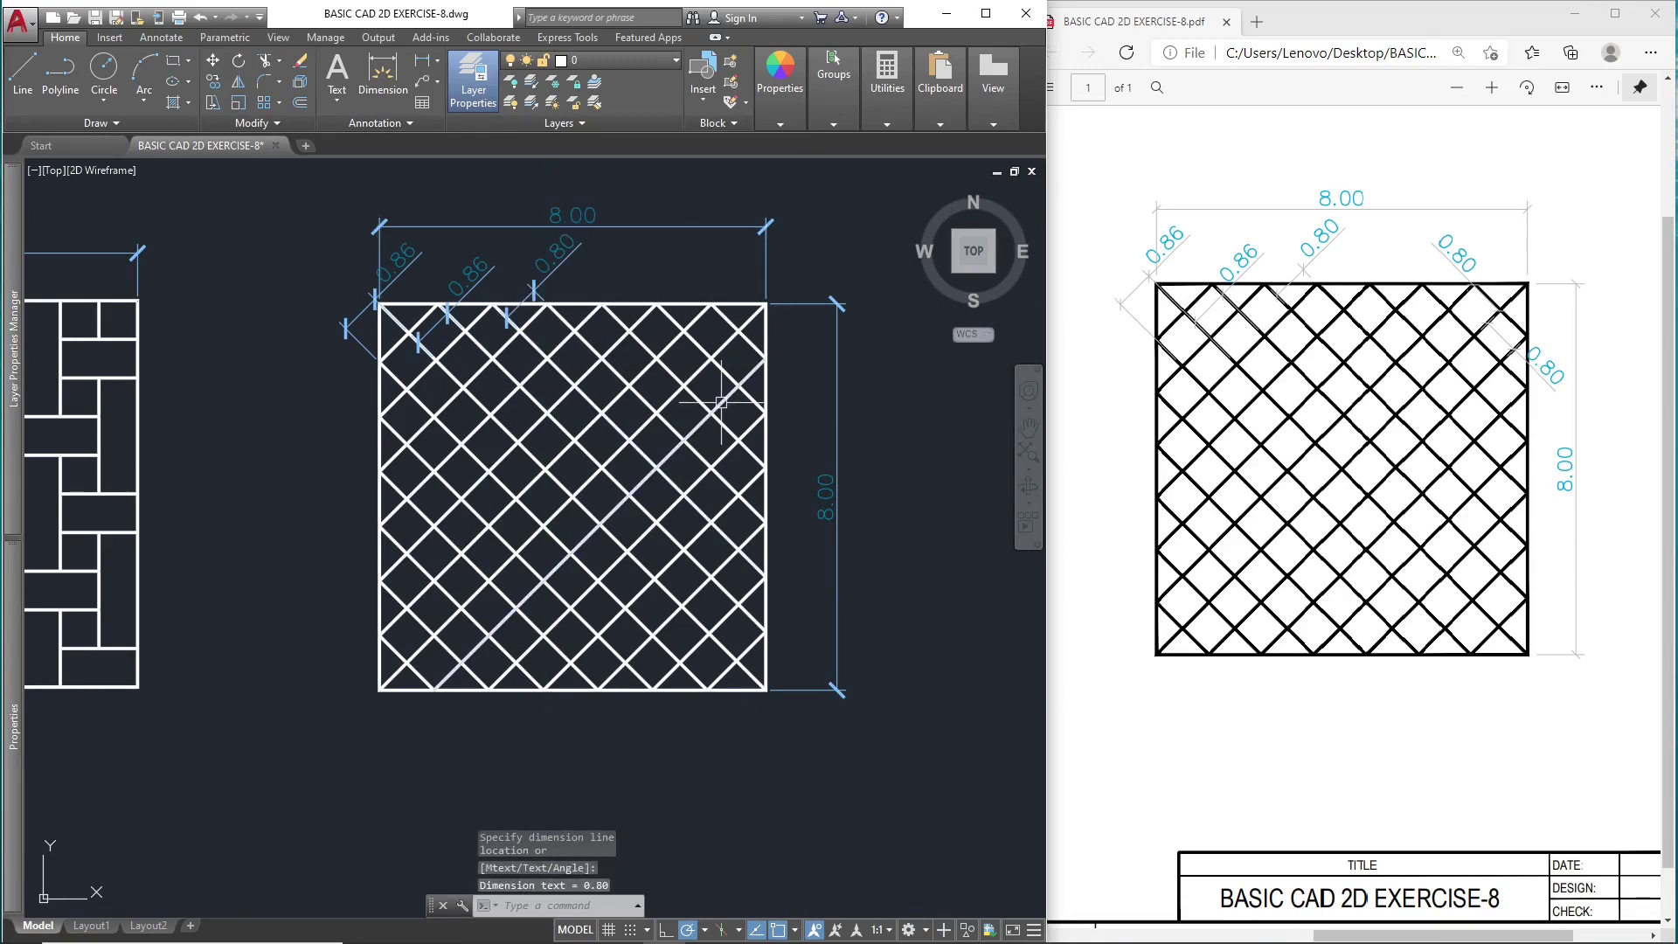
# - Add an aligned dimension along the opposite diagonal near the square's upper-right corner, with its text above the top edge
pyautogui.press('Return')
pyautogui.click(746, 332)
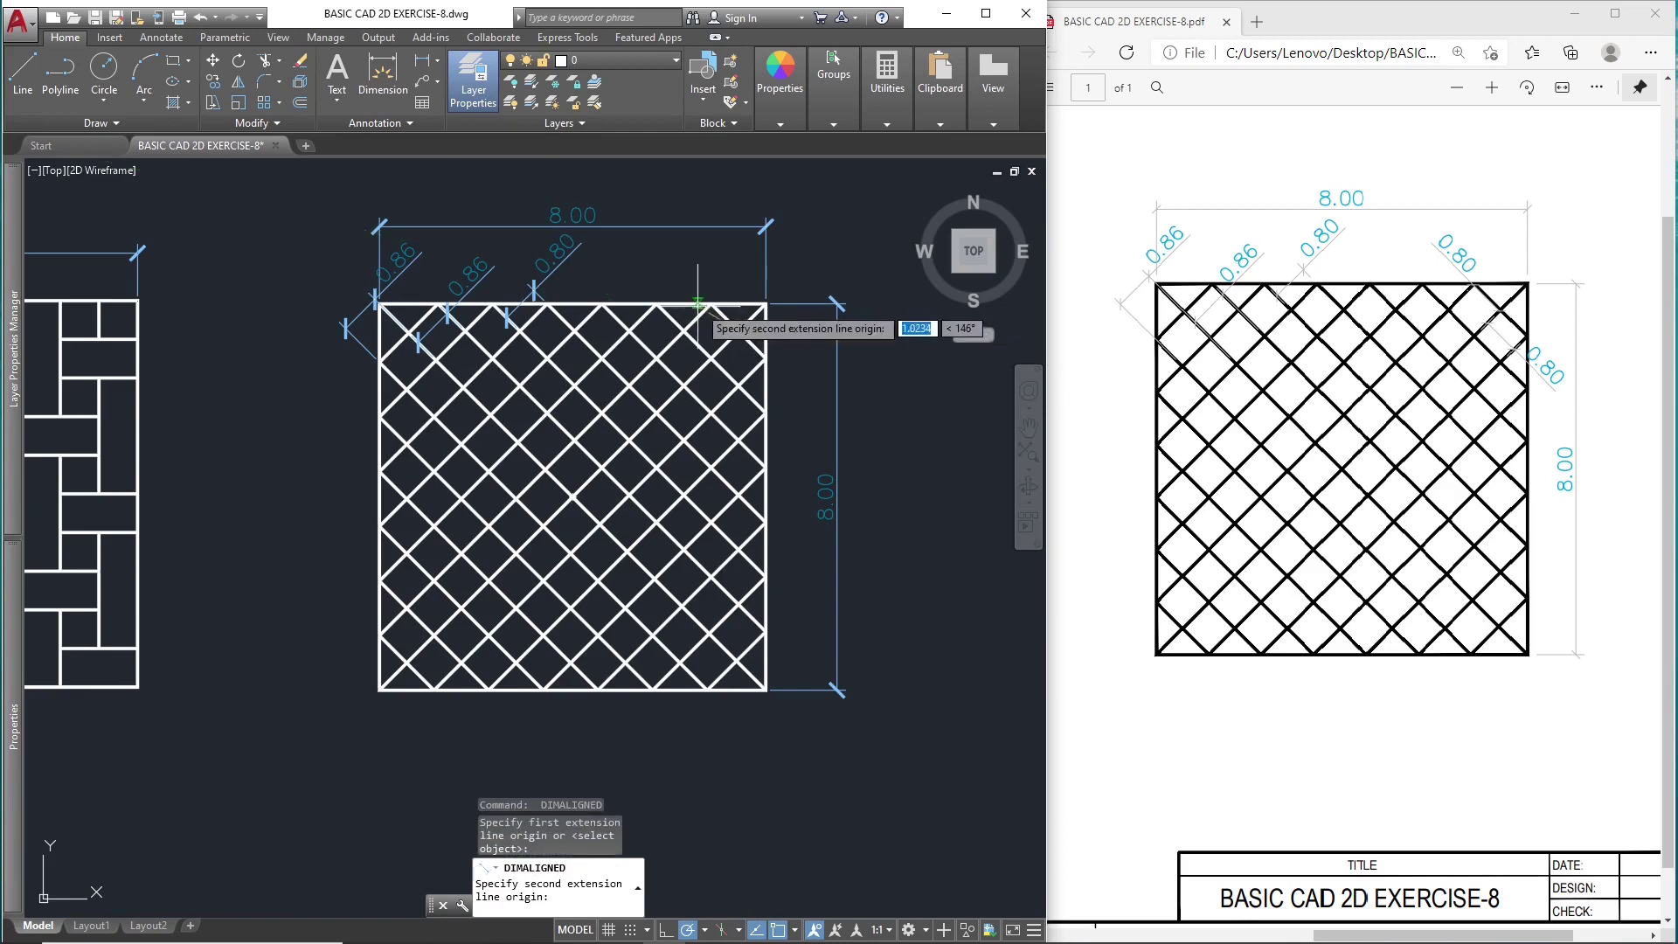
pyautogui.click(719, 306)
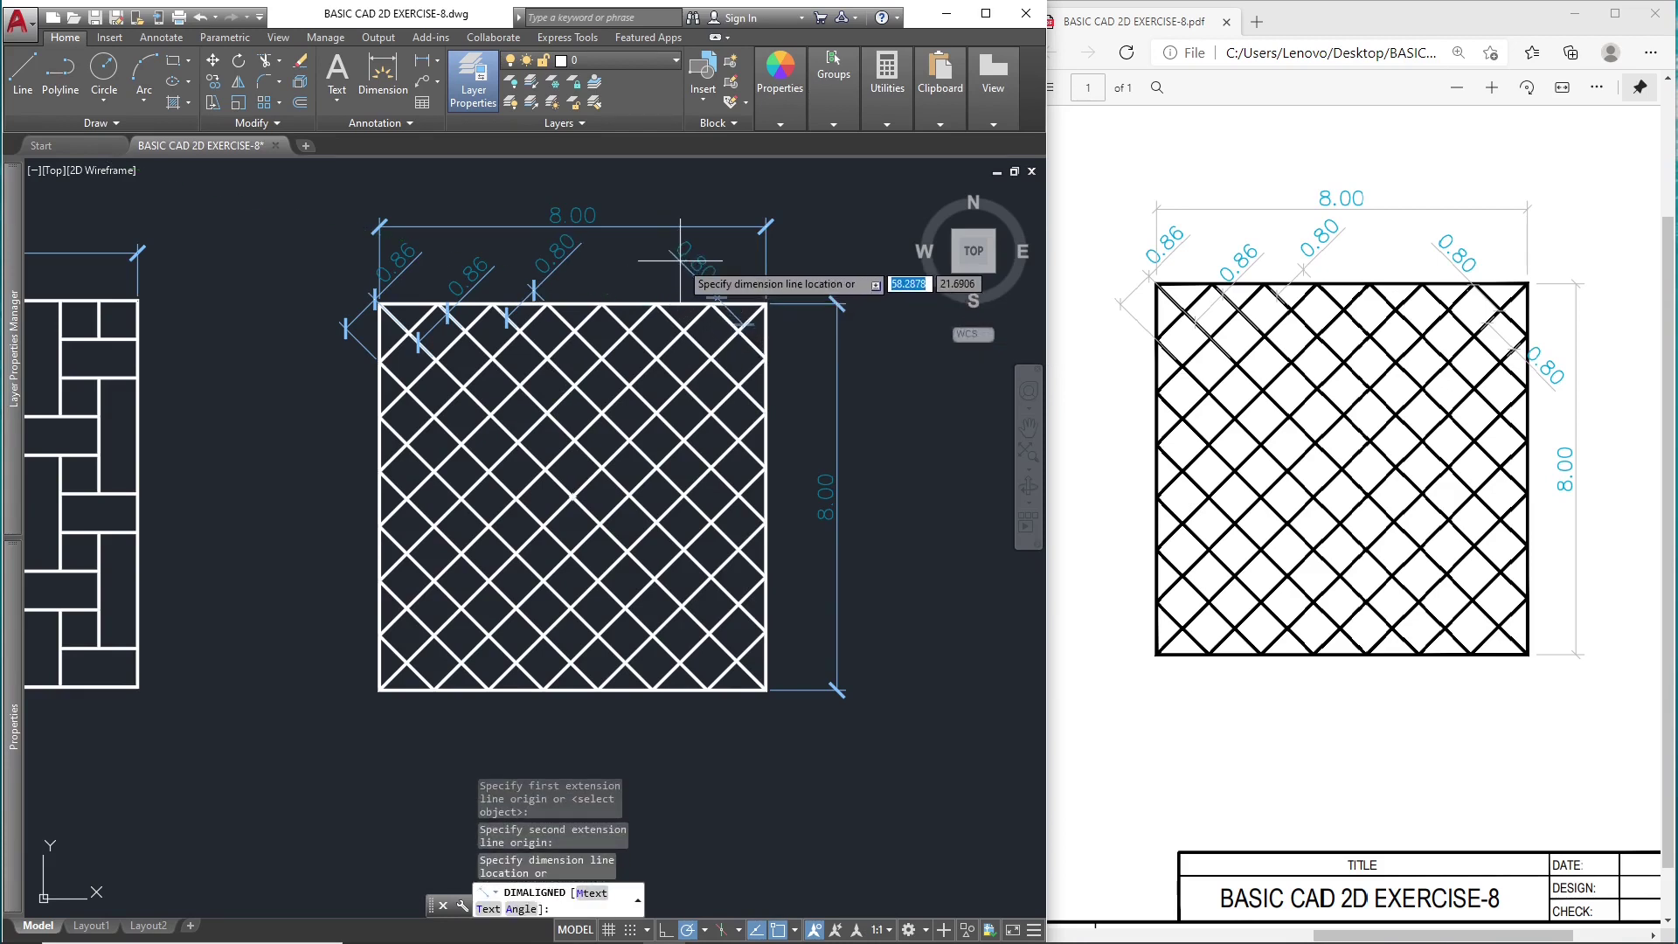
pyautogui.click(664, 278)
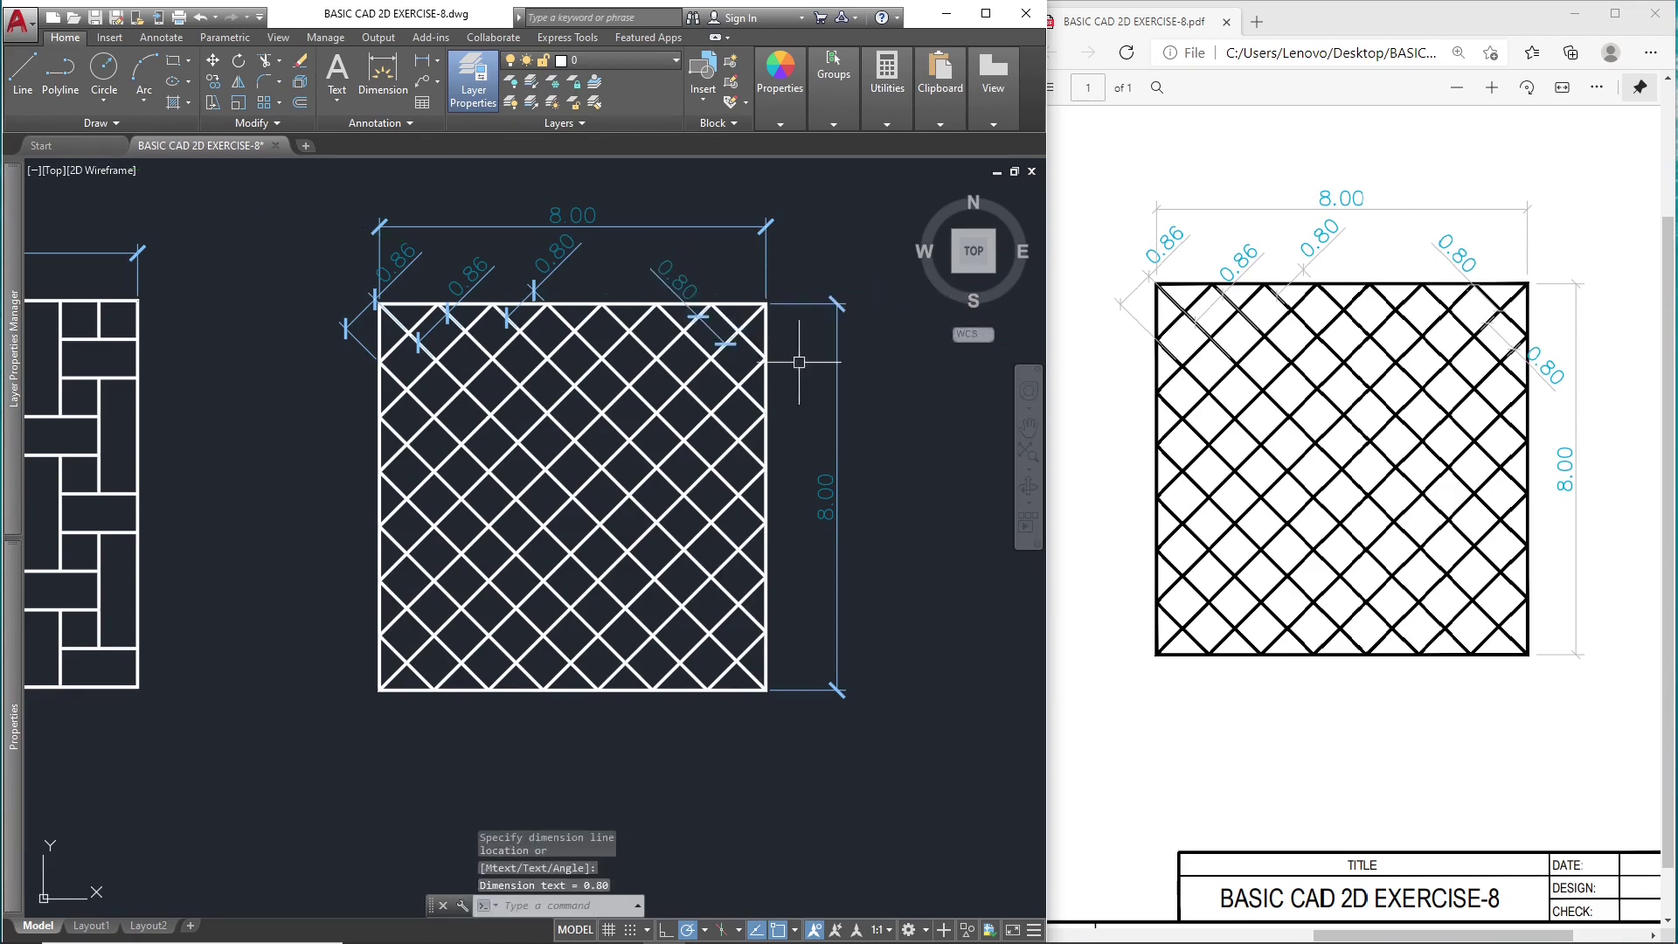
pyautogui.press('Return')
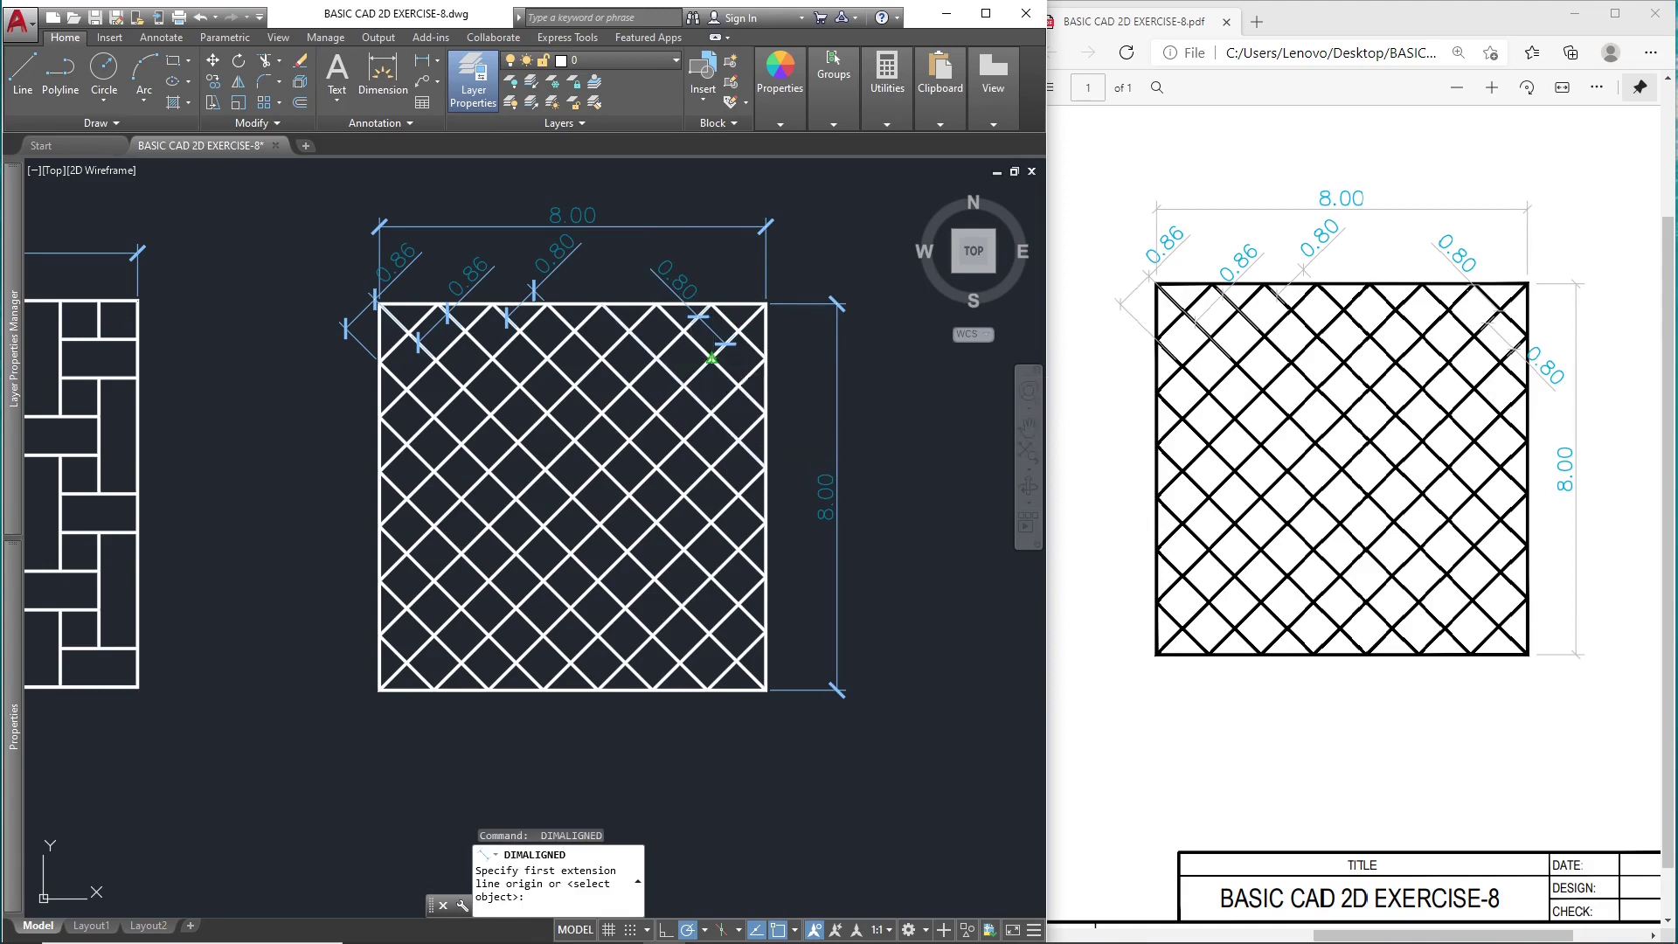
pyautogui.click(713, 357)
pyautogui.press('Escape')
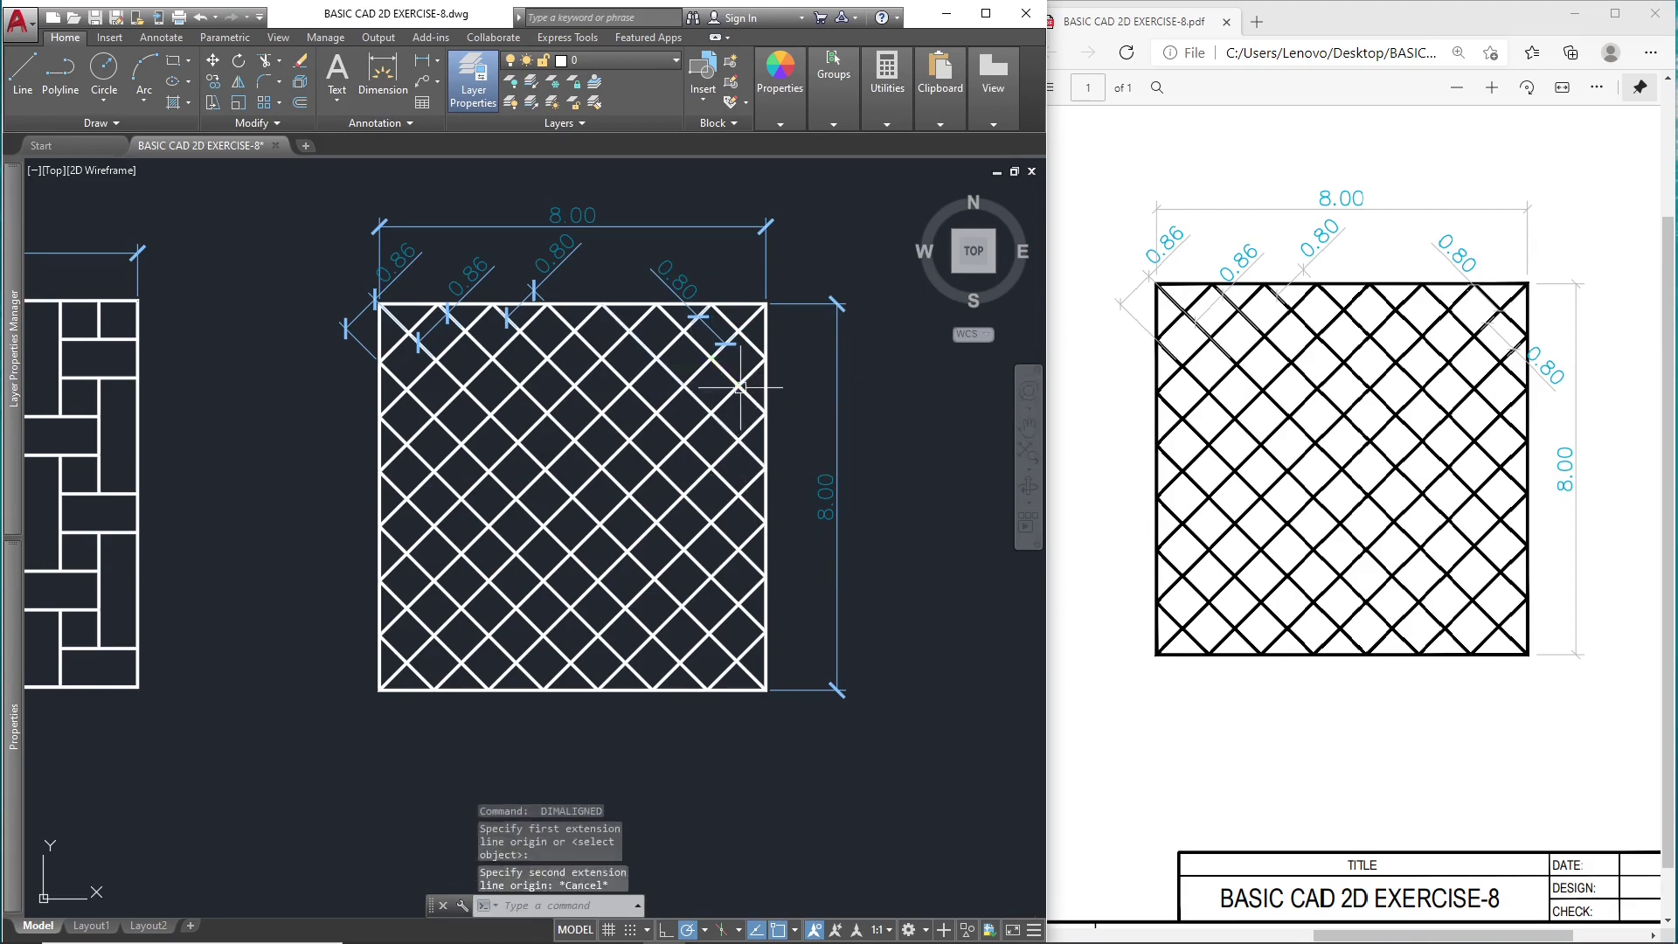
pyautogui.press('Return')
pyautogui.click(767, 412)
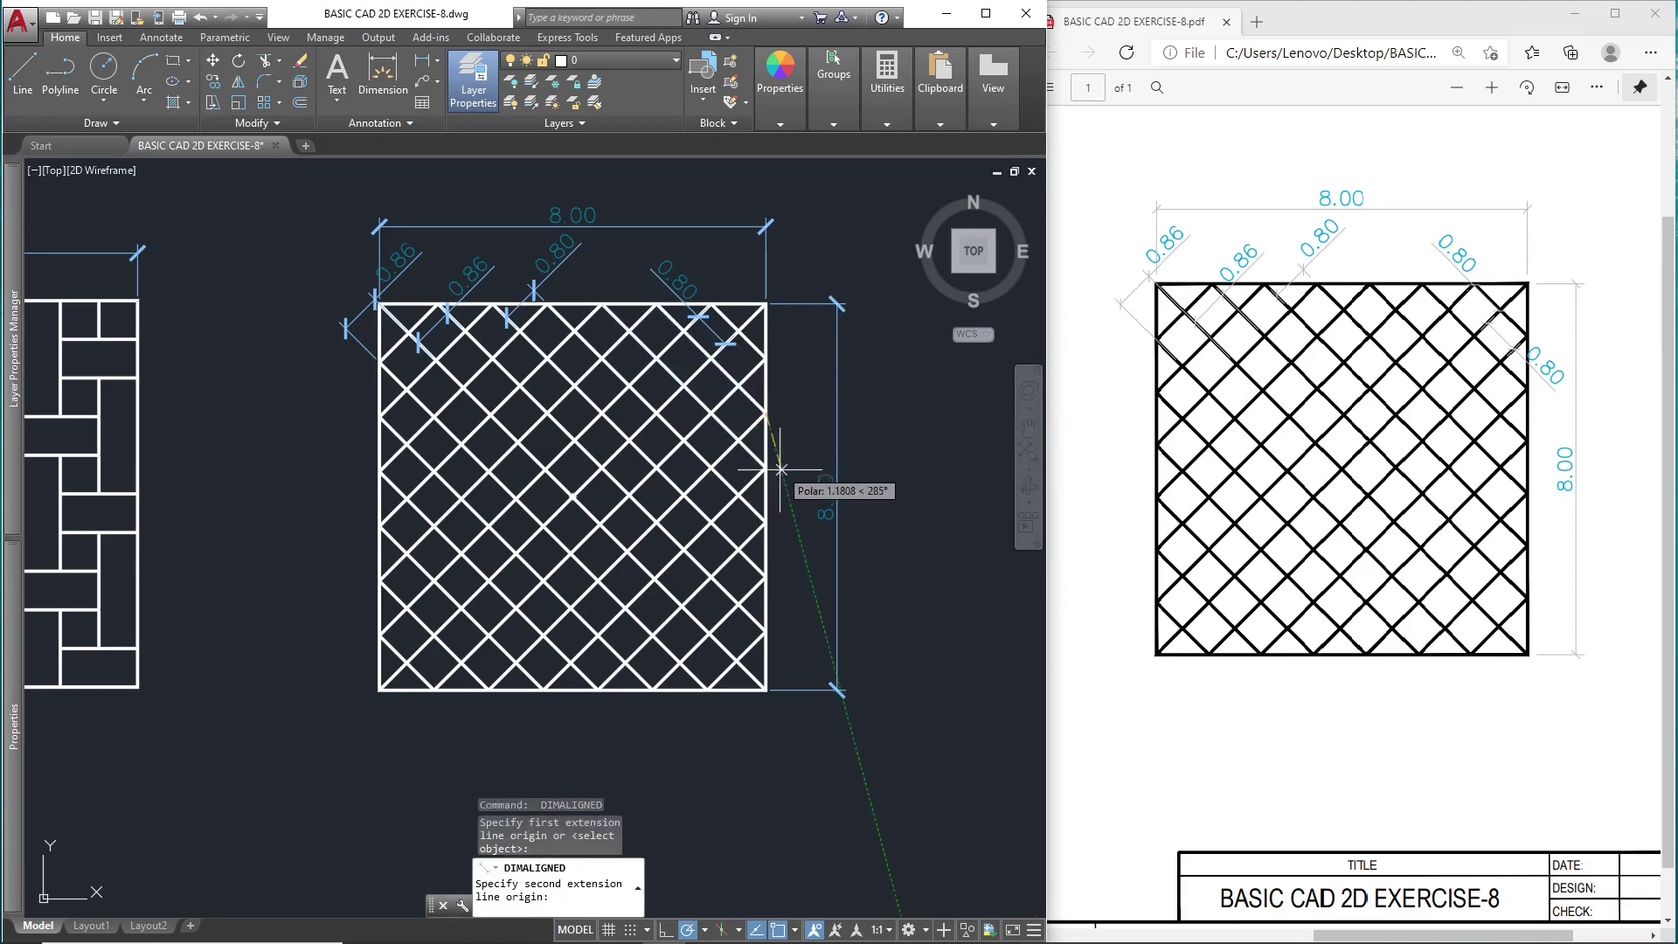
pyautogui.press('Escape')
pyautogui.press('Escape')
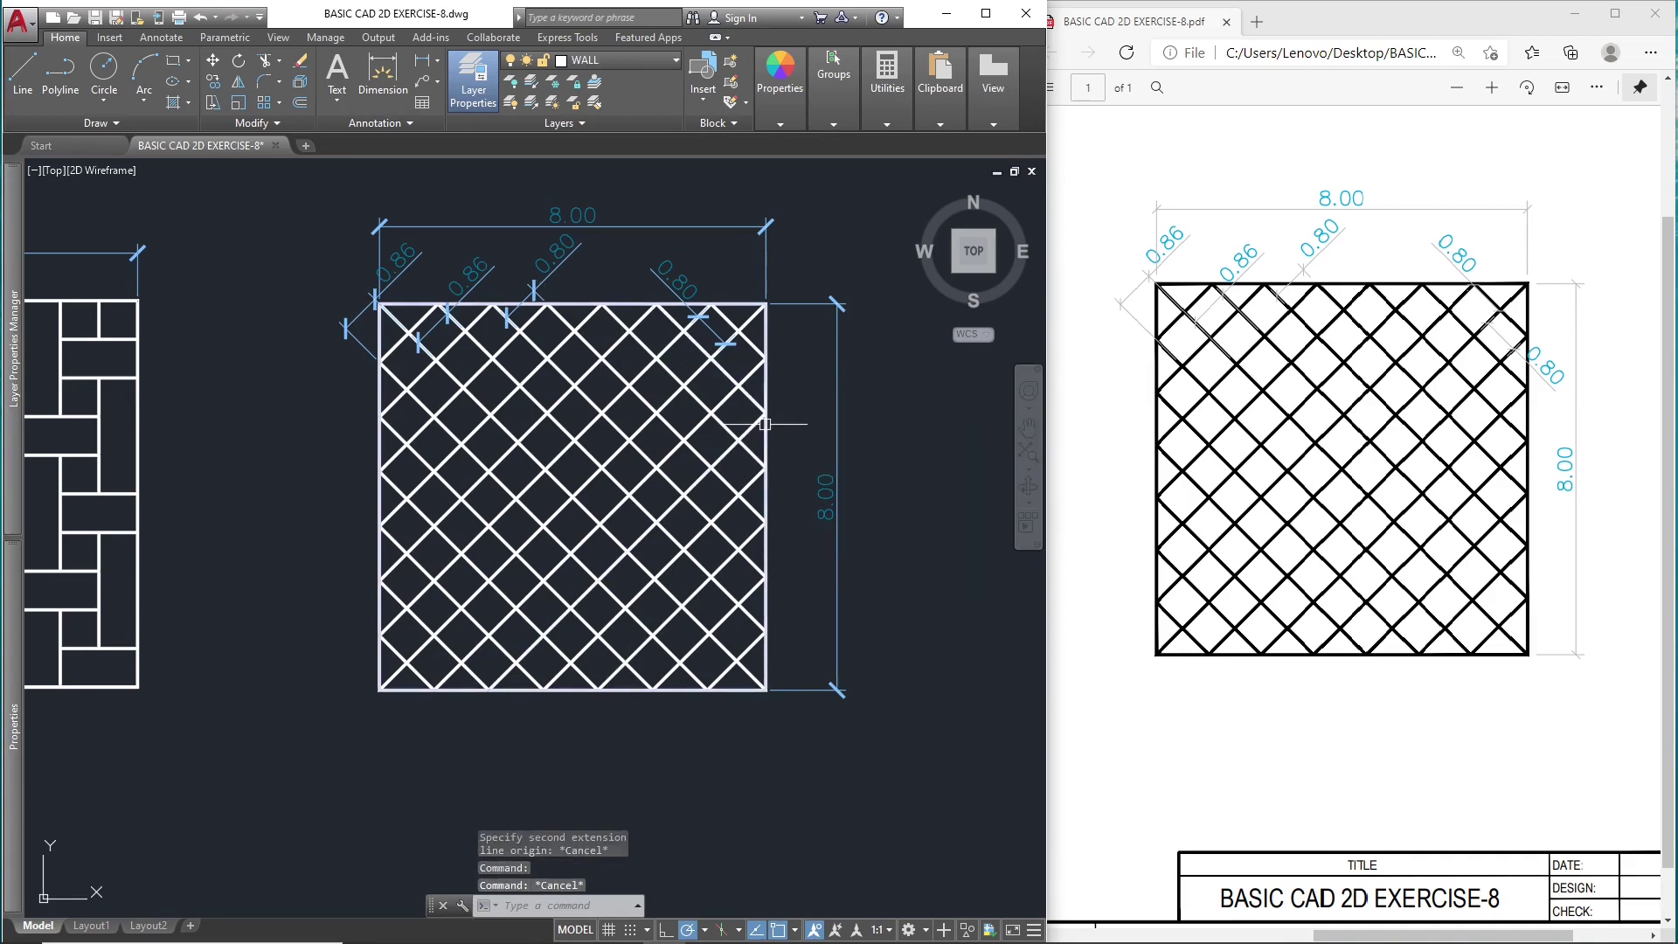
# - Add an aligned dimension along the lattice cell side meeting the right edge in its upper part, with its text outside the square
pyautogui.write('DIMAL')
pyautogui.press('Return')
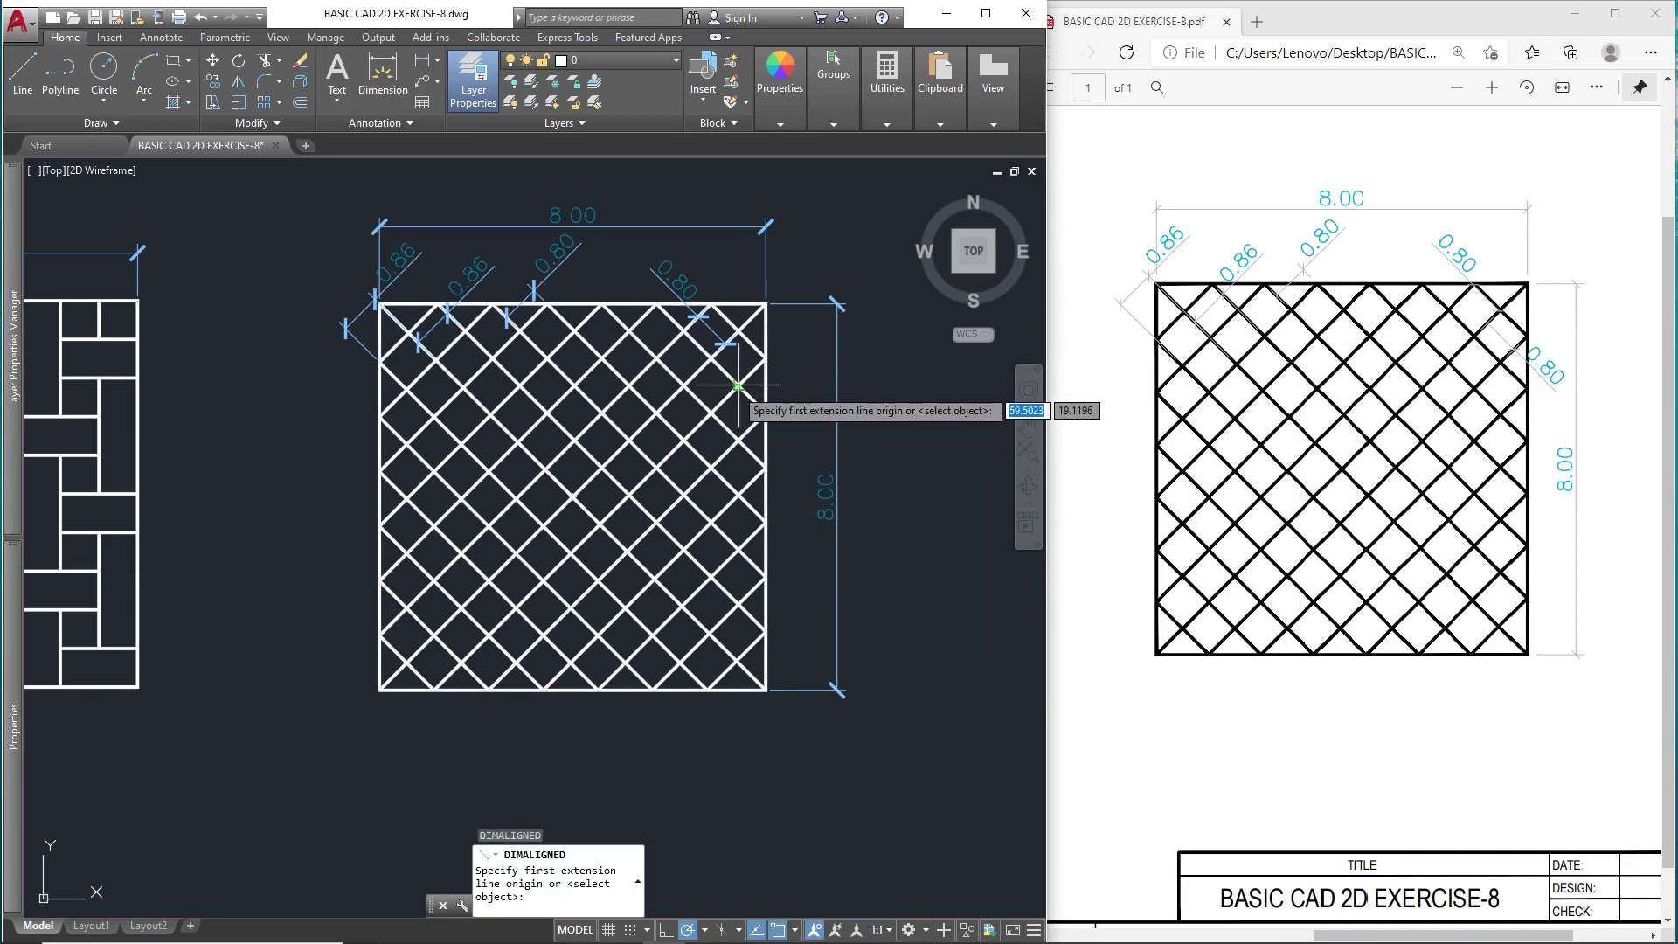
pyautogui.click(764, 413)
pyautogui.click(736, 386)
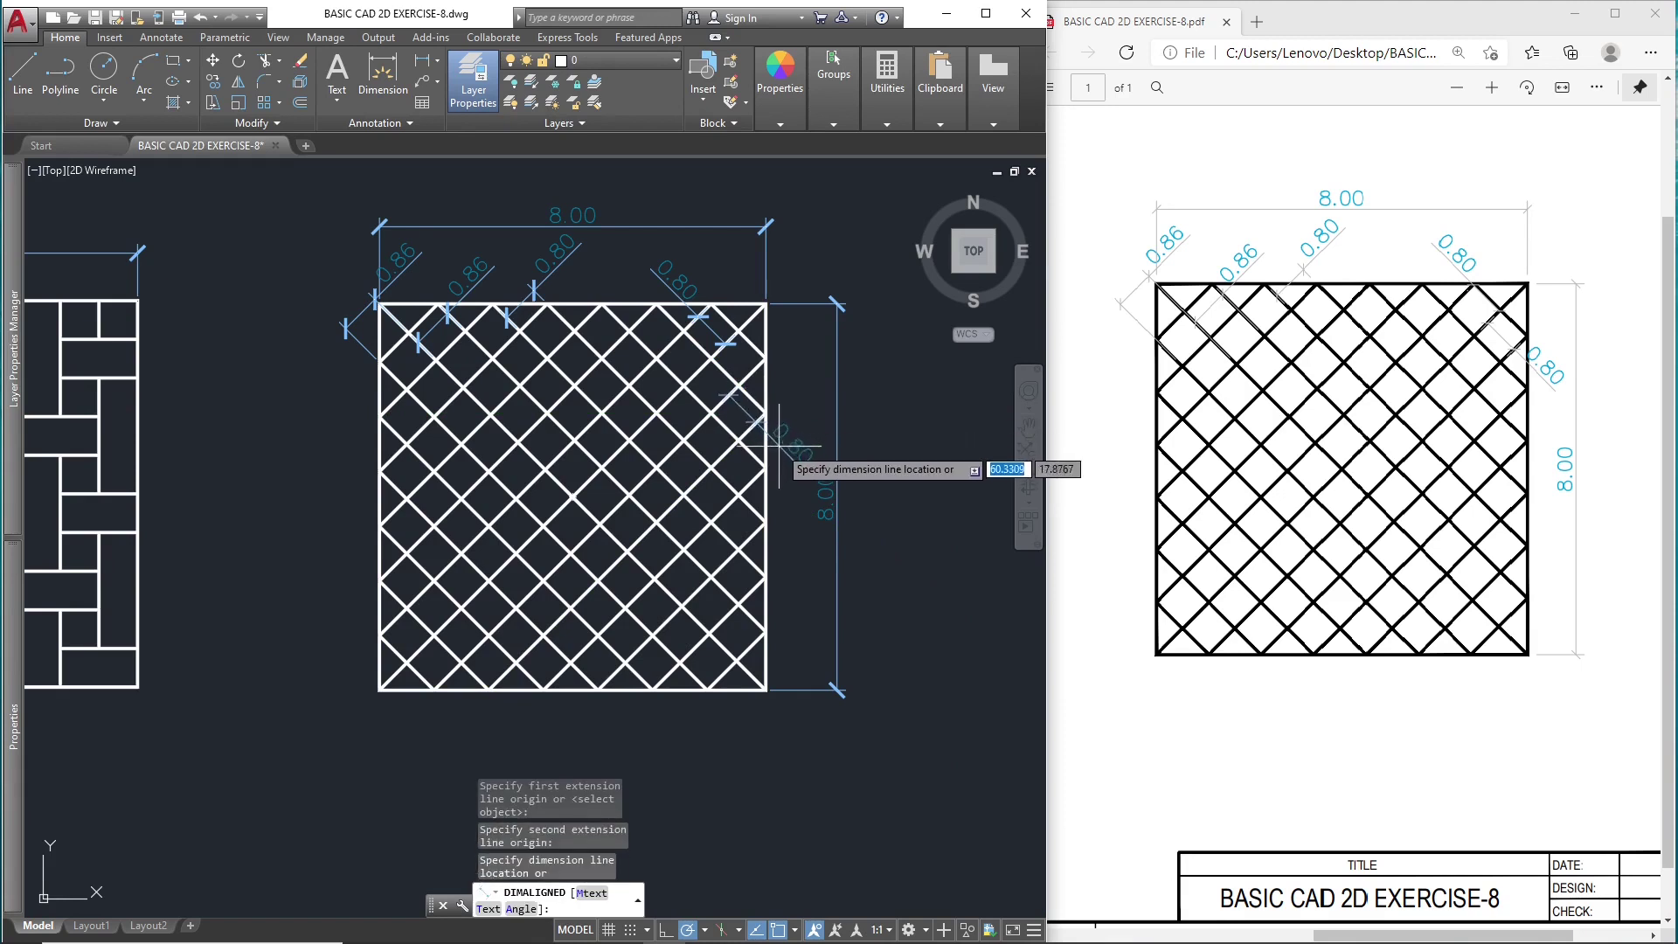
pyautogui.press('Escape')
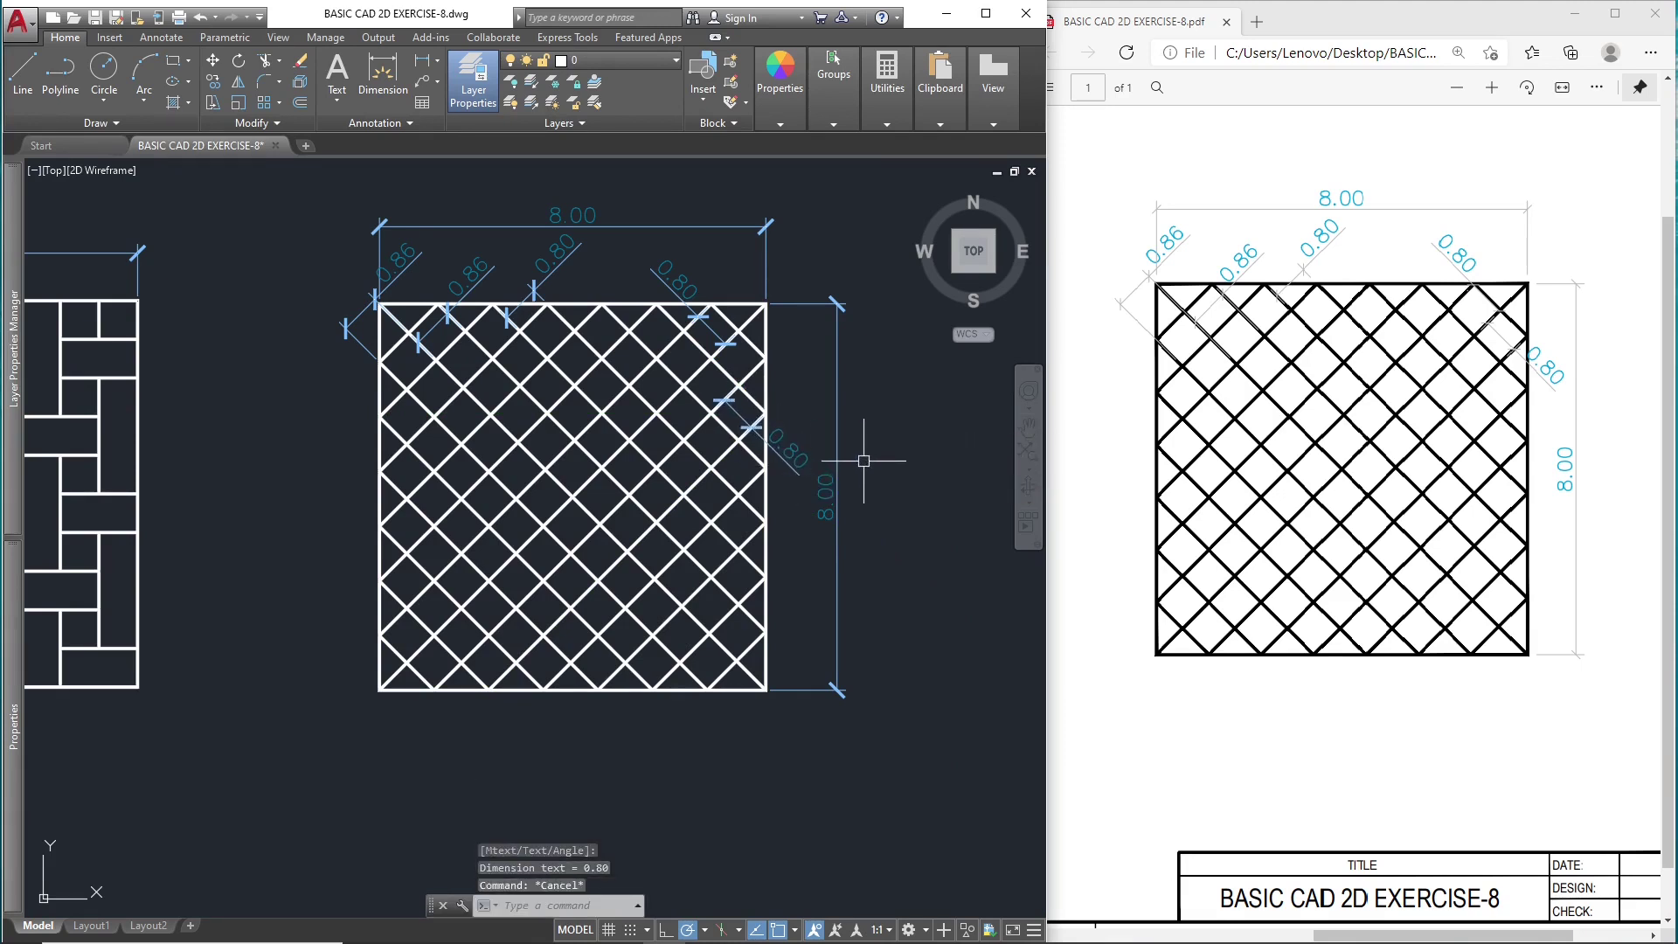
# - Select all of the lattice's linear and aligned dimensions by similarity, move them to the DIMENSION layer and clear the selection
pyautogui.click(806, 470)
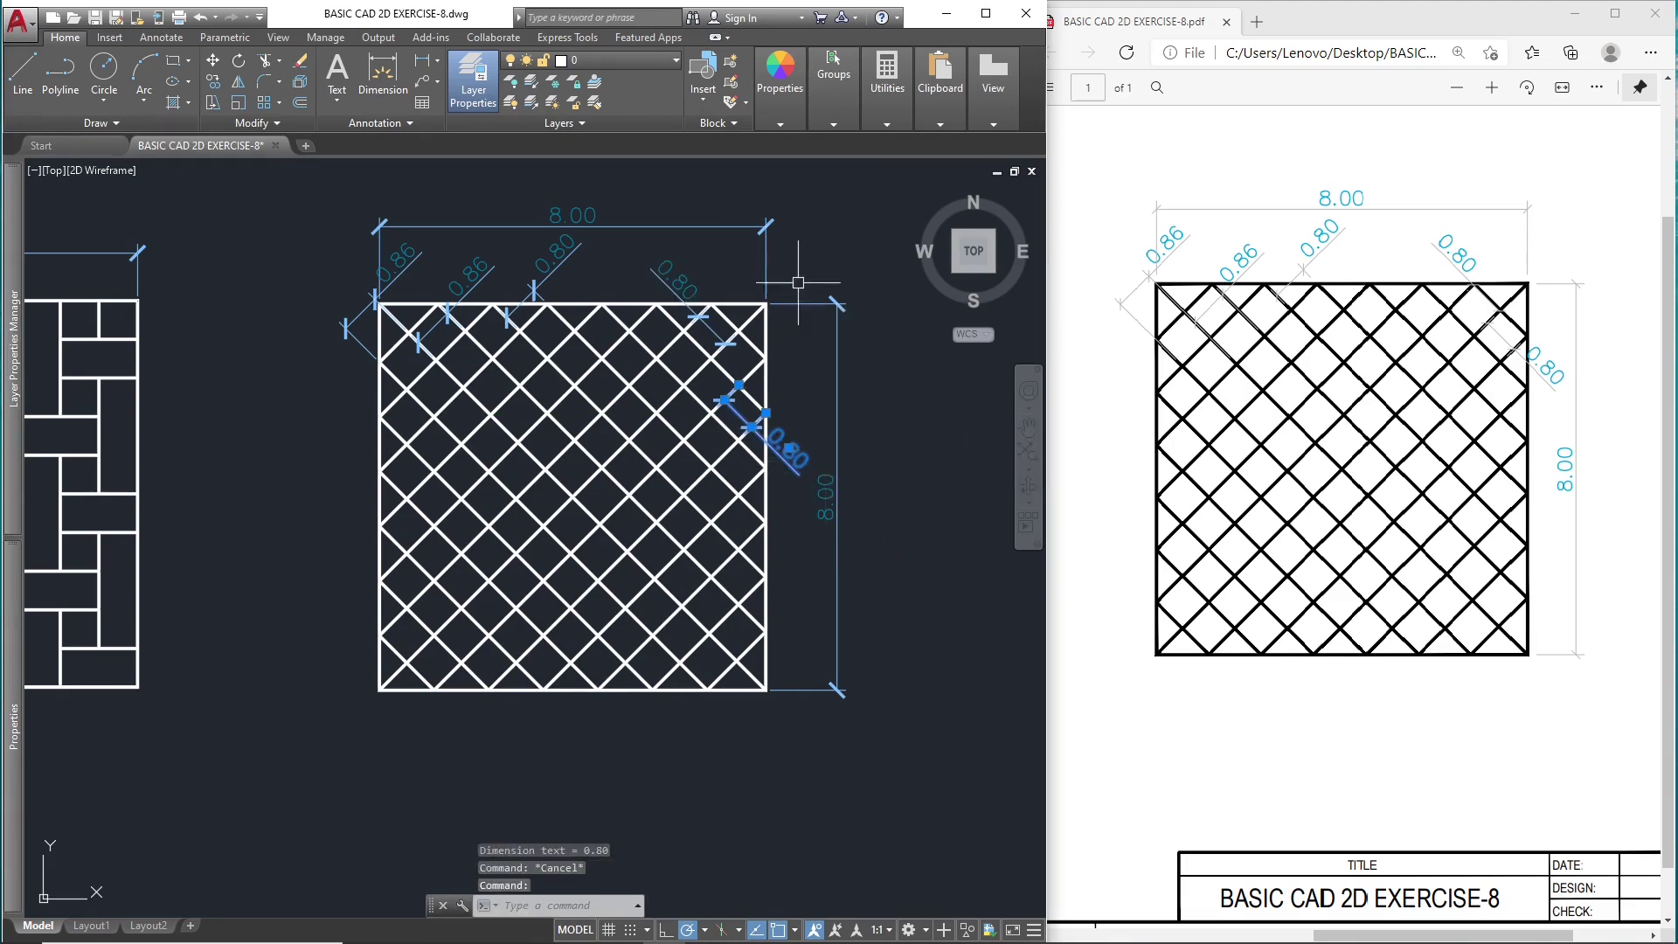
pyautogui.click(743, 229)
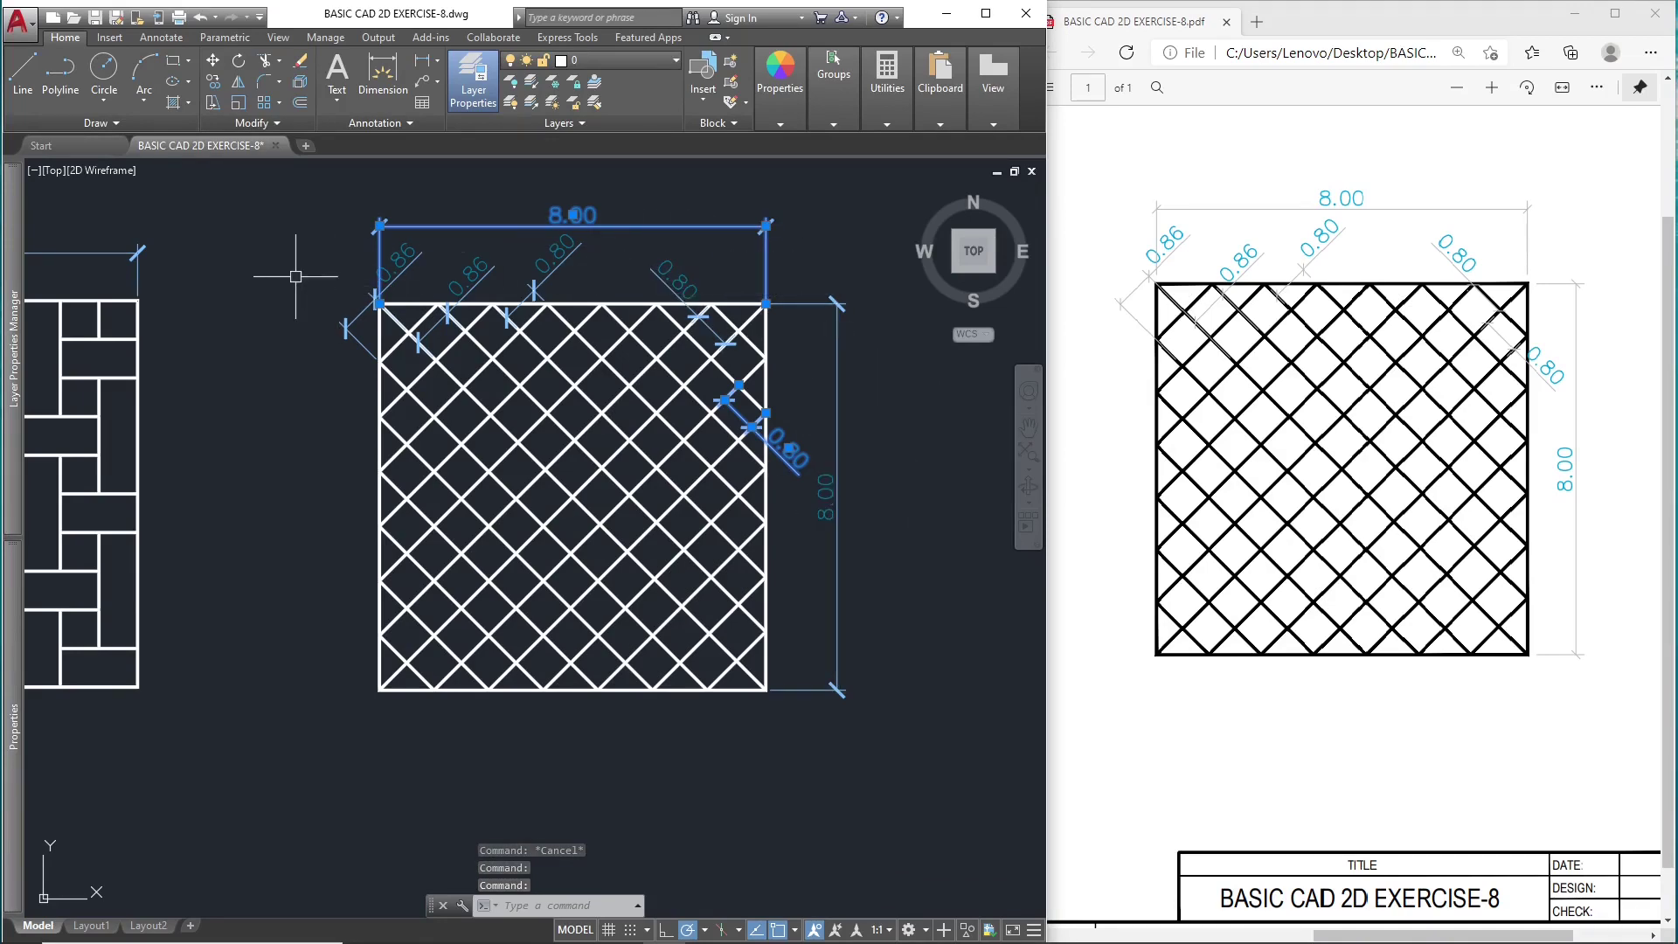
pyautogui.rightClick(799, 255)
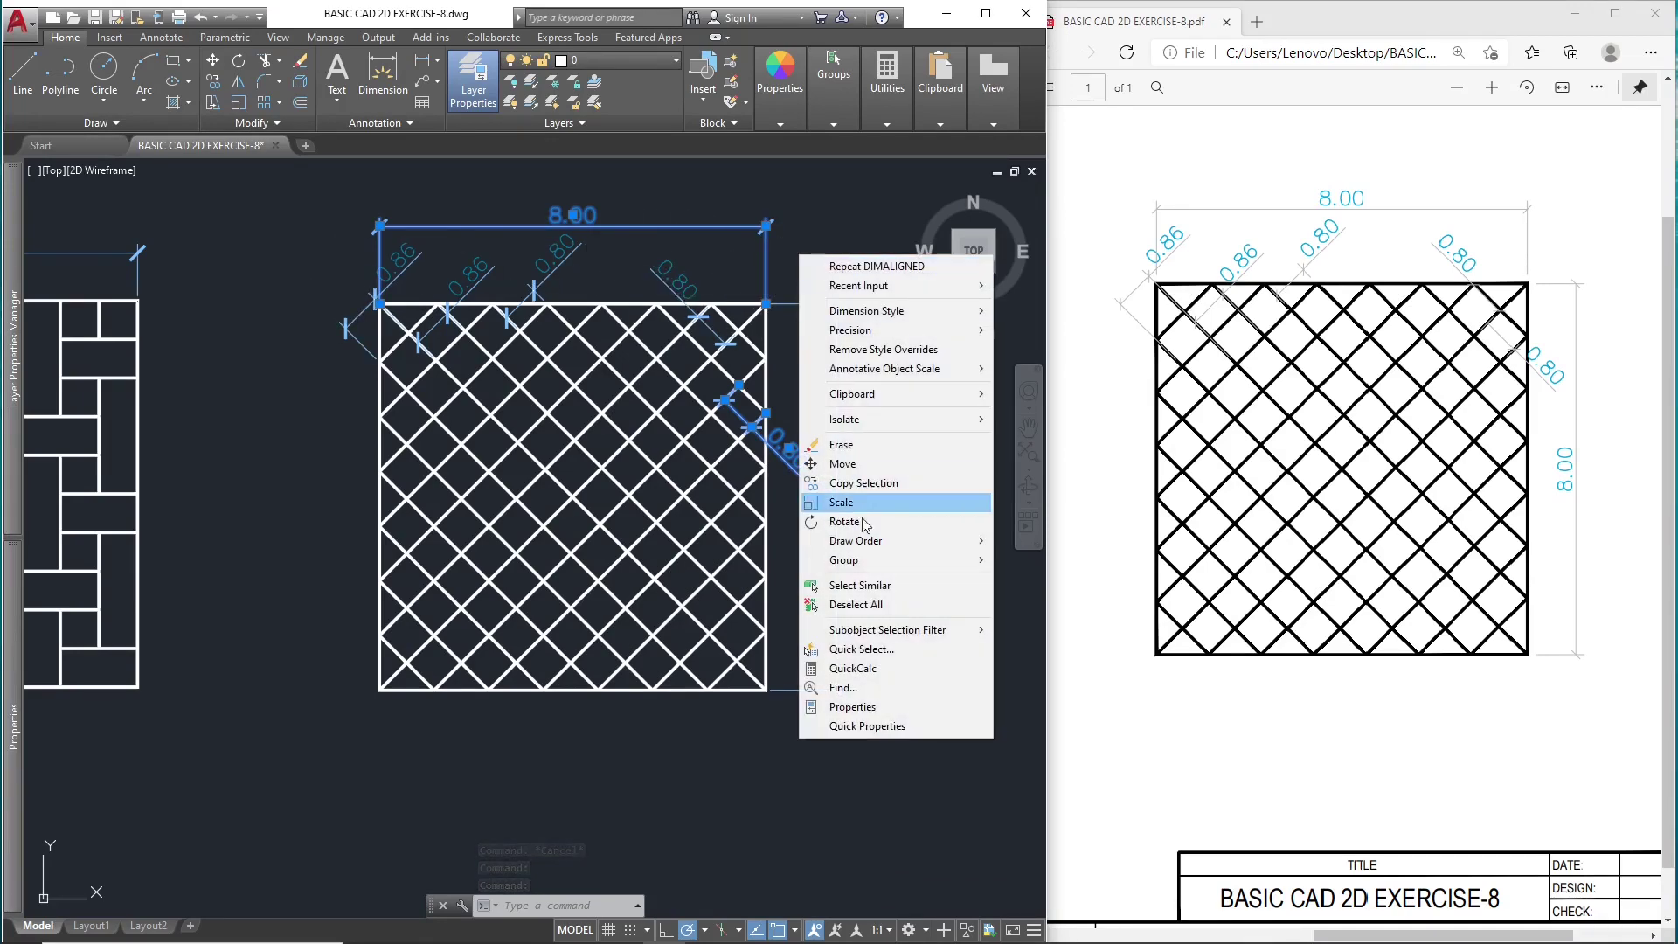
pyautogui.click(861, 585)
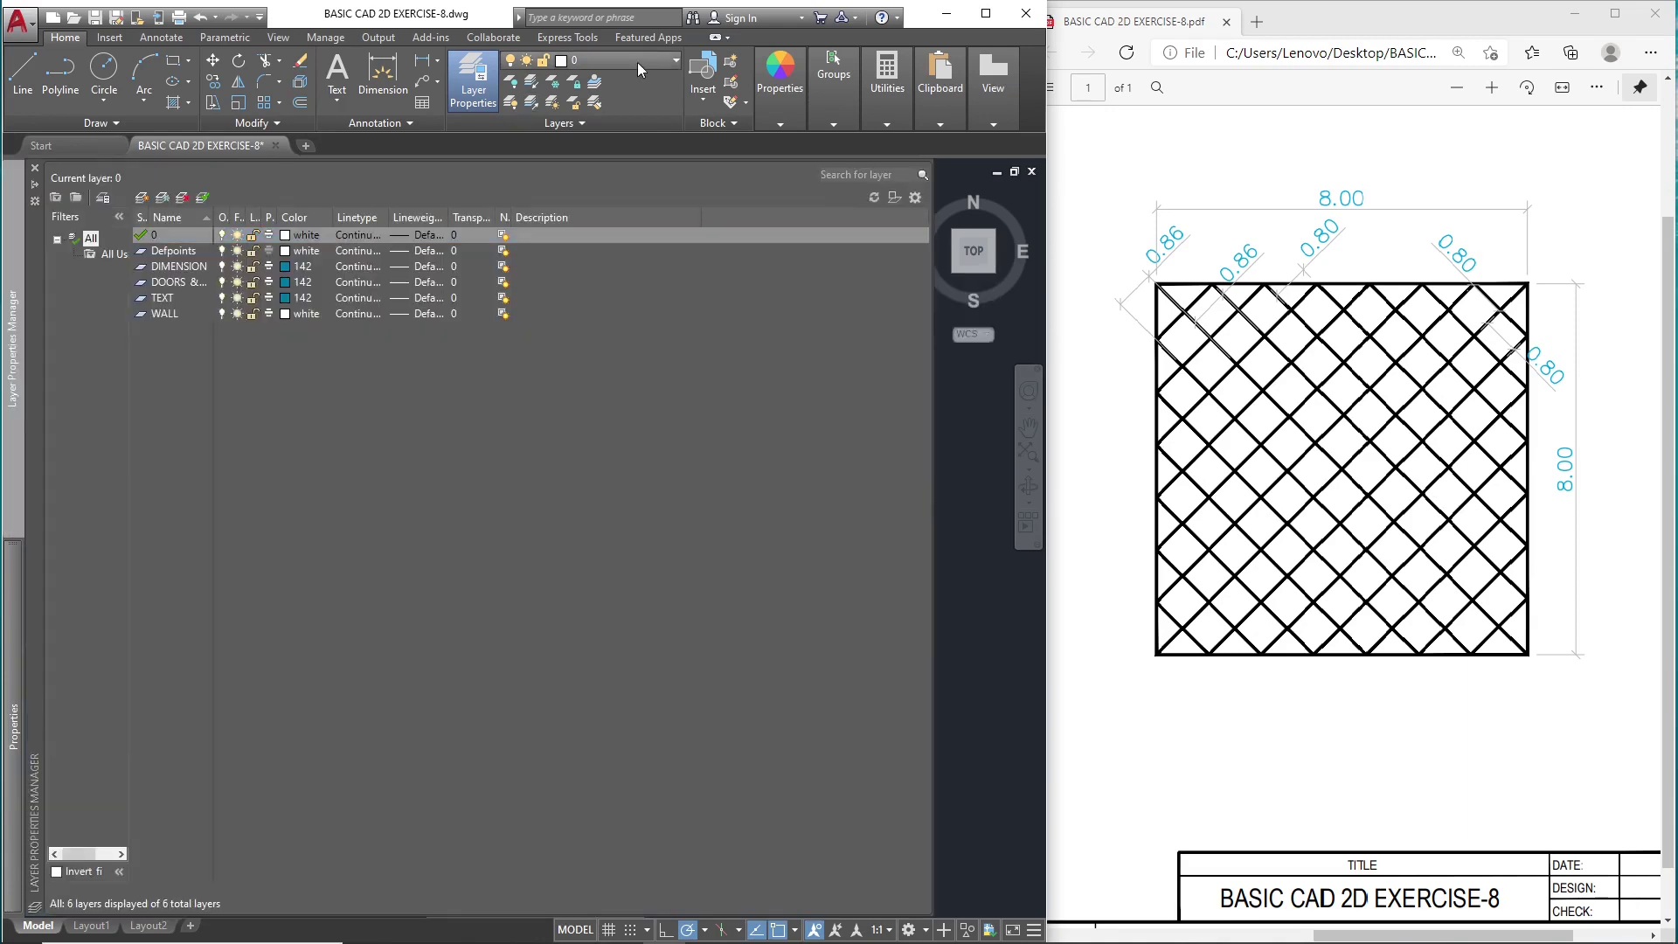
pyautogui.click(637, 61)
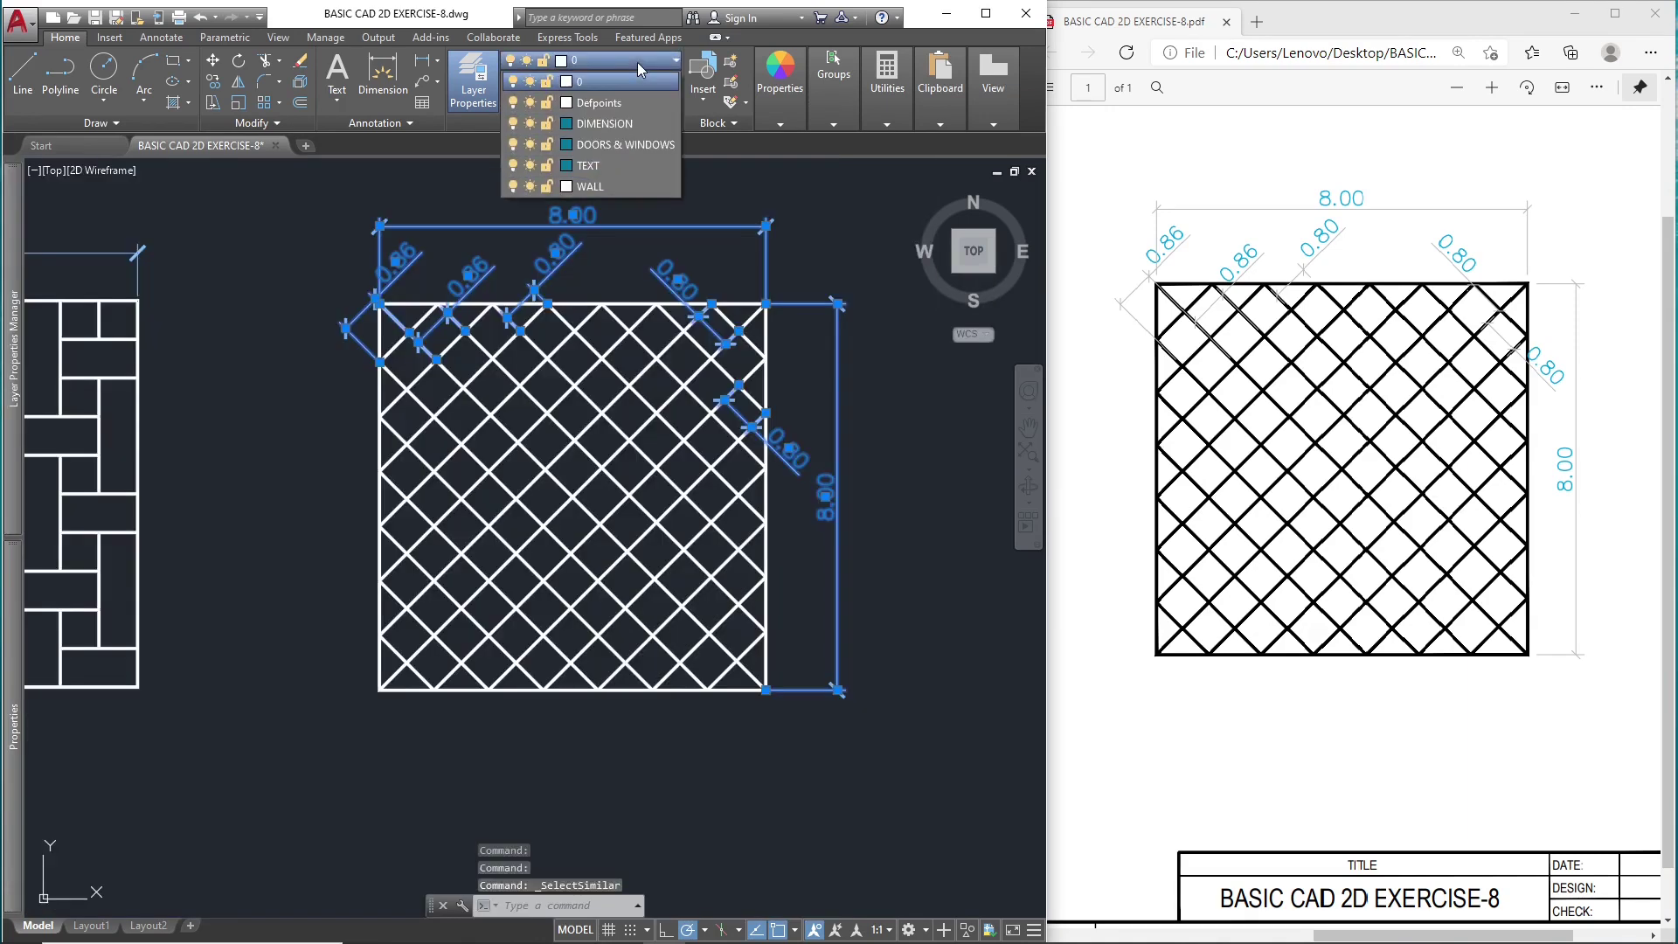
pyautogui.click(626, 124)
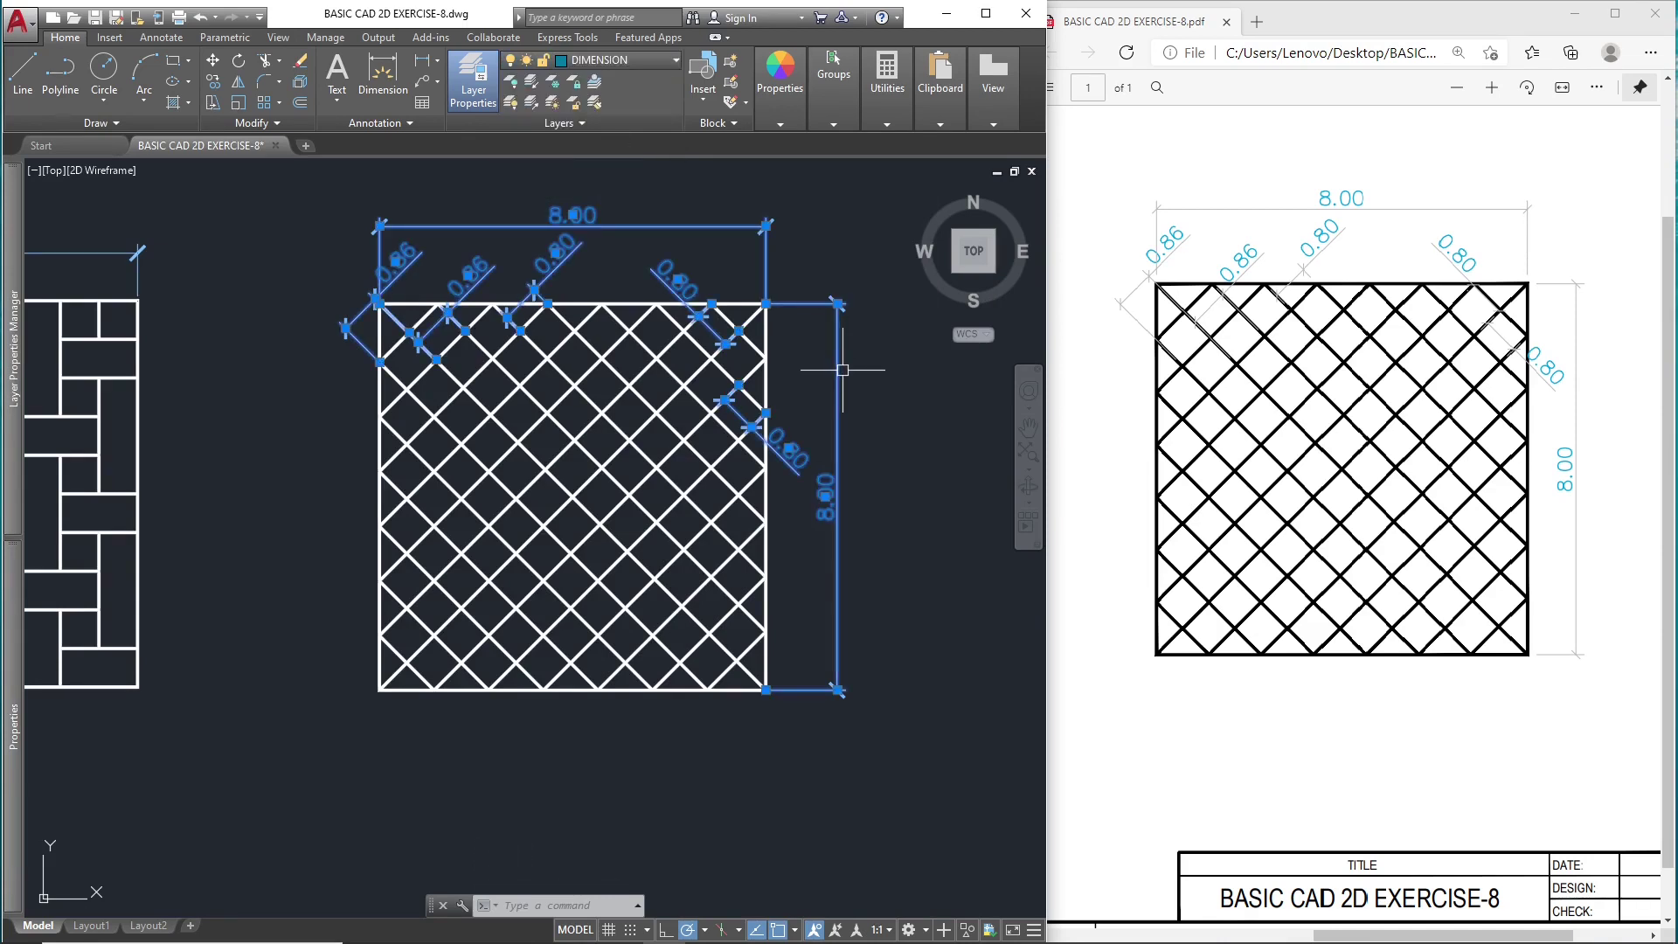
pyautogui.press('Escape')
pyautogui.press('Escape')
# - Review the woven pattern and the diagonal lattice with their dimensions against the reference PDF and its exercise title
pyautogui.scroll(-3, 769, 410)
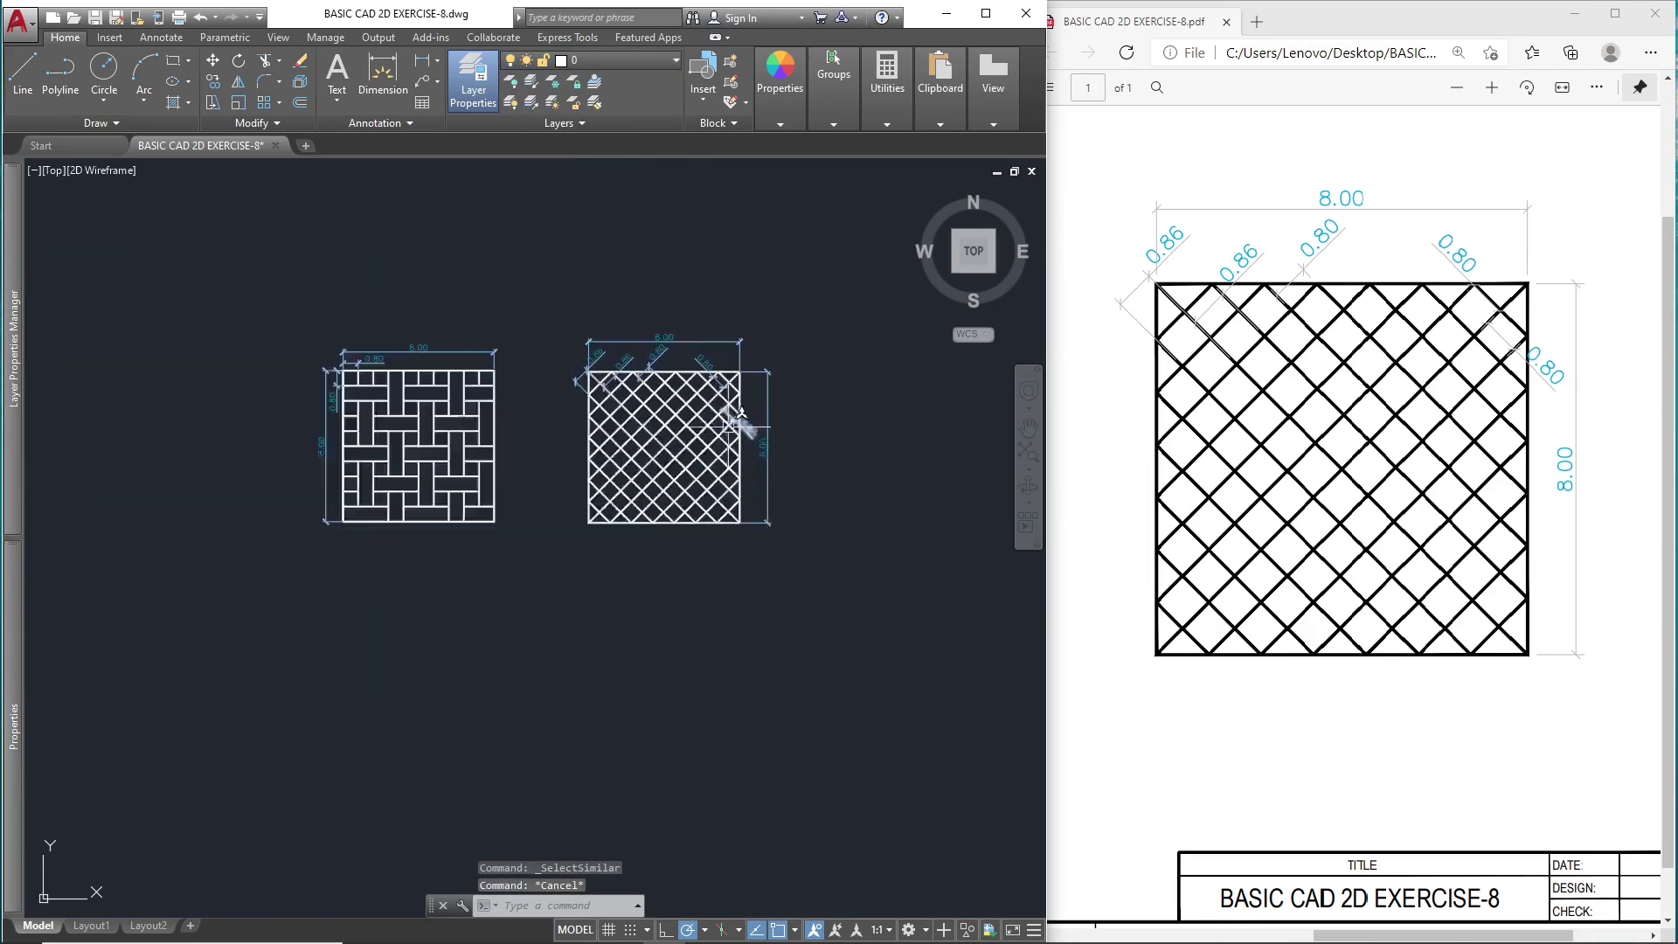
pyautogui.scroll(1, 642, 410)
pyautogui.moveTo(614, 462); pyautogui.dragTo(612, 485, button='middle')
pyautogui.scroll(2, 639, 464)
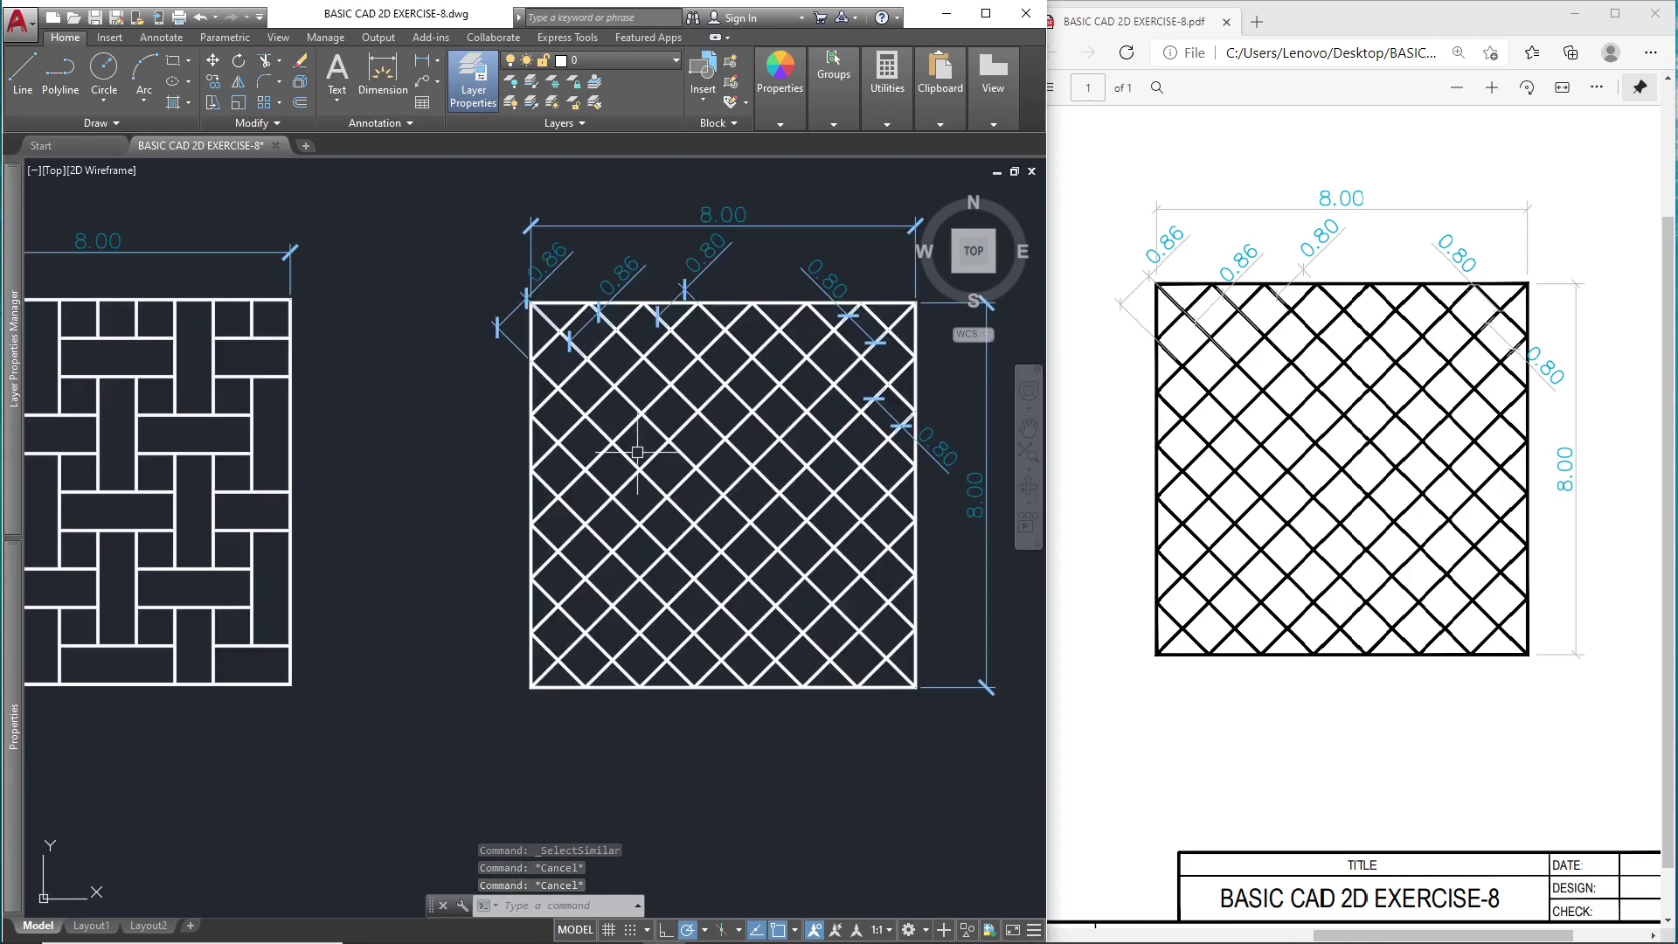
pyautogui.scroll(-2, 612, 466)
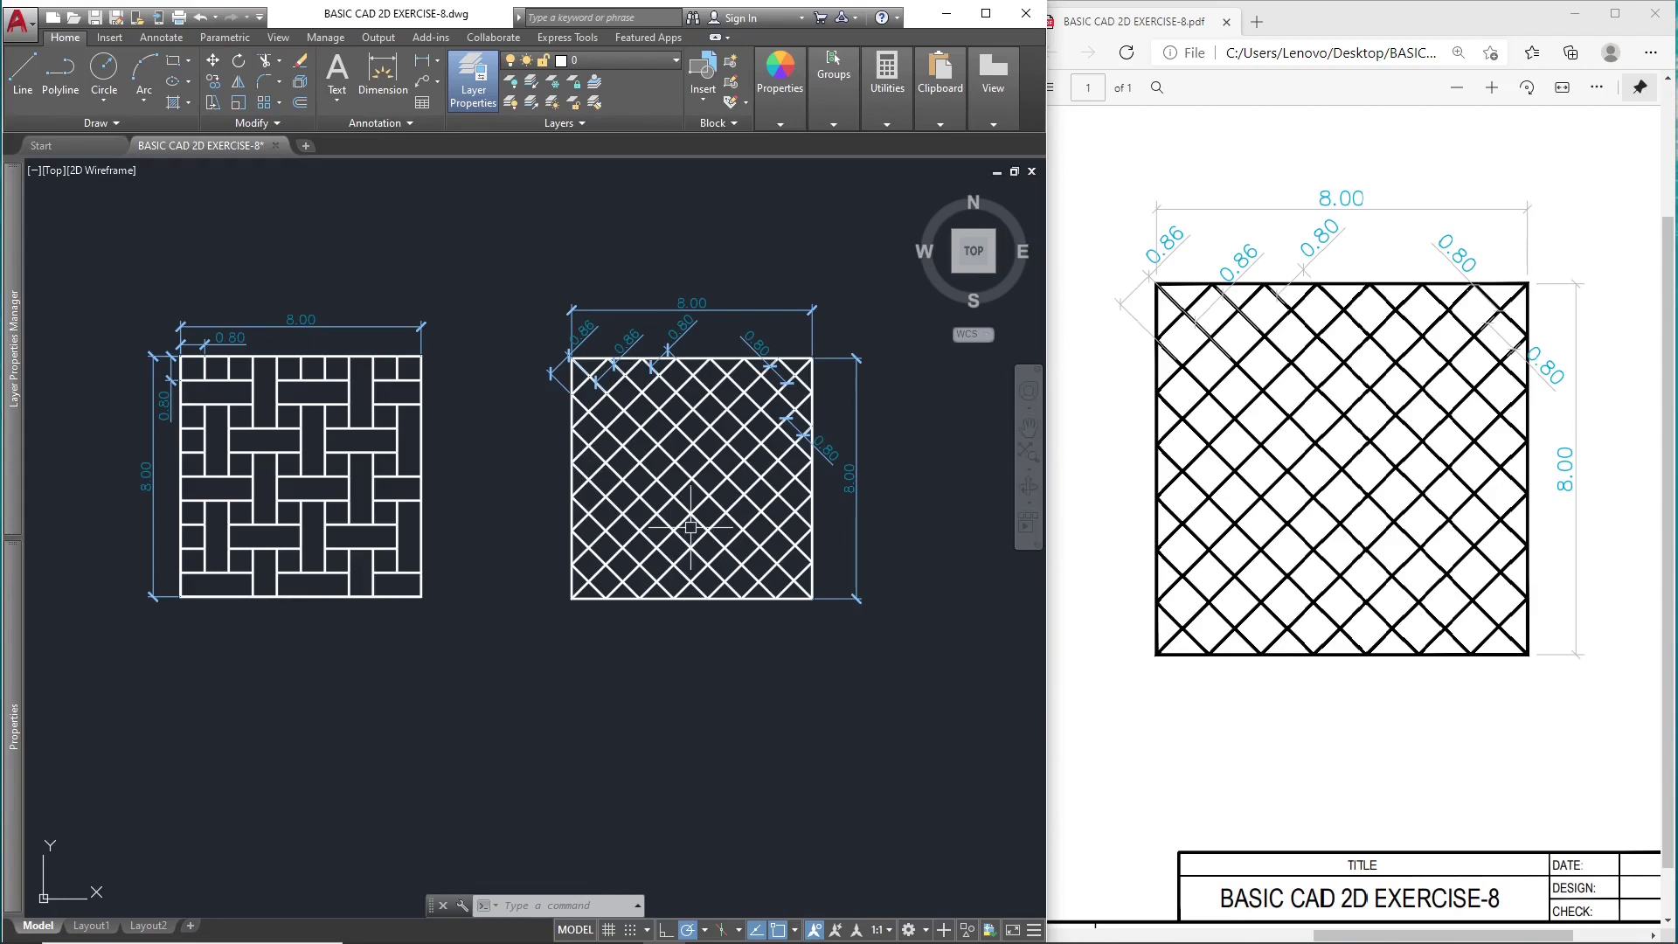
pyautogui.moveTo(605, 496); pyautogui.dragTo(612, 510, button='middle')
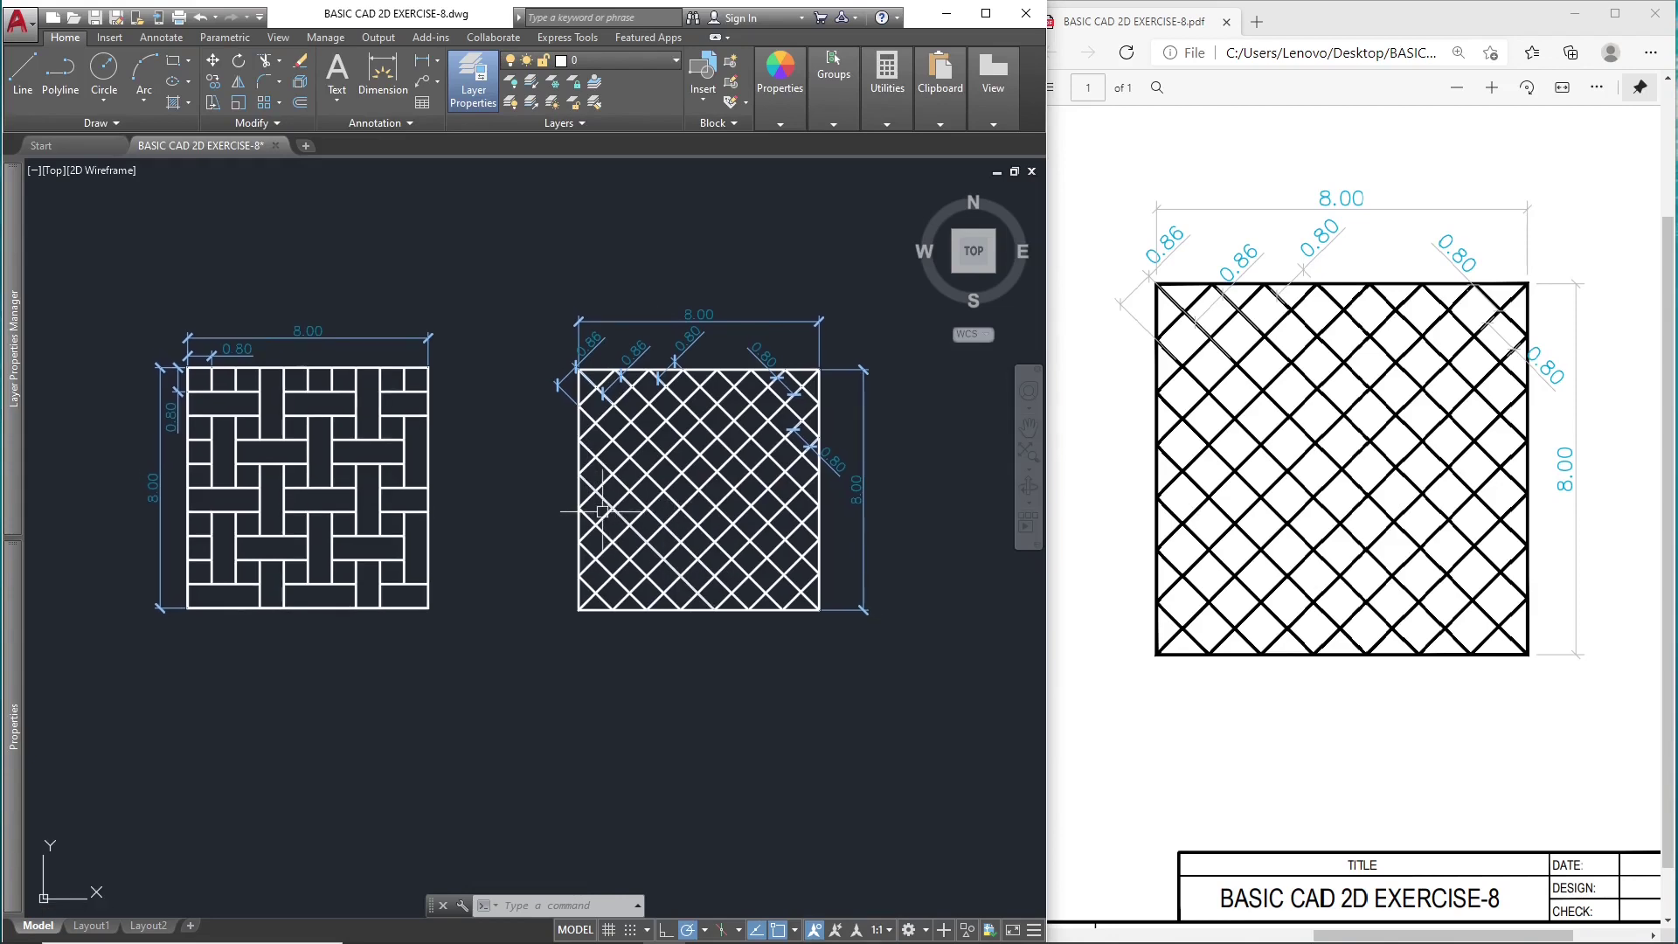
pyautogui.scroll(2, 602, 512)
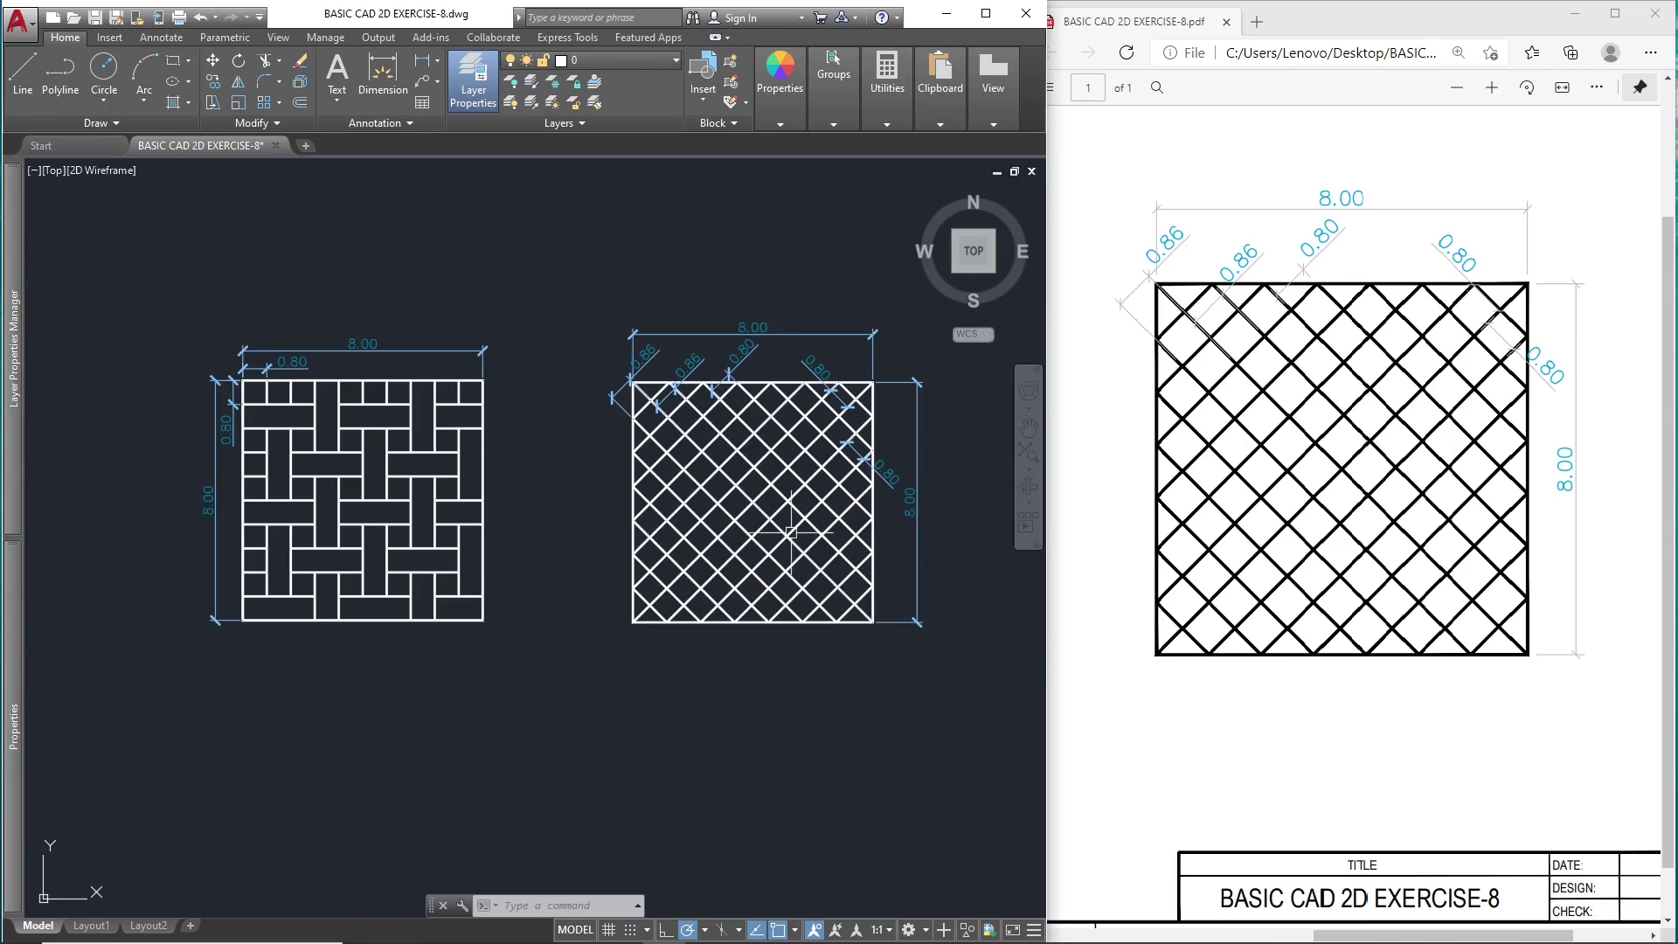
pyautogui.moveTo(801, 542); pyautogui.dragTo(759, 550, button='middle')
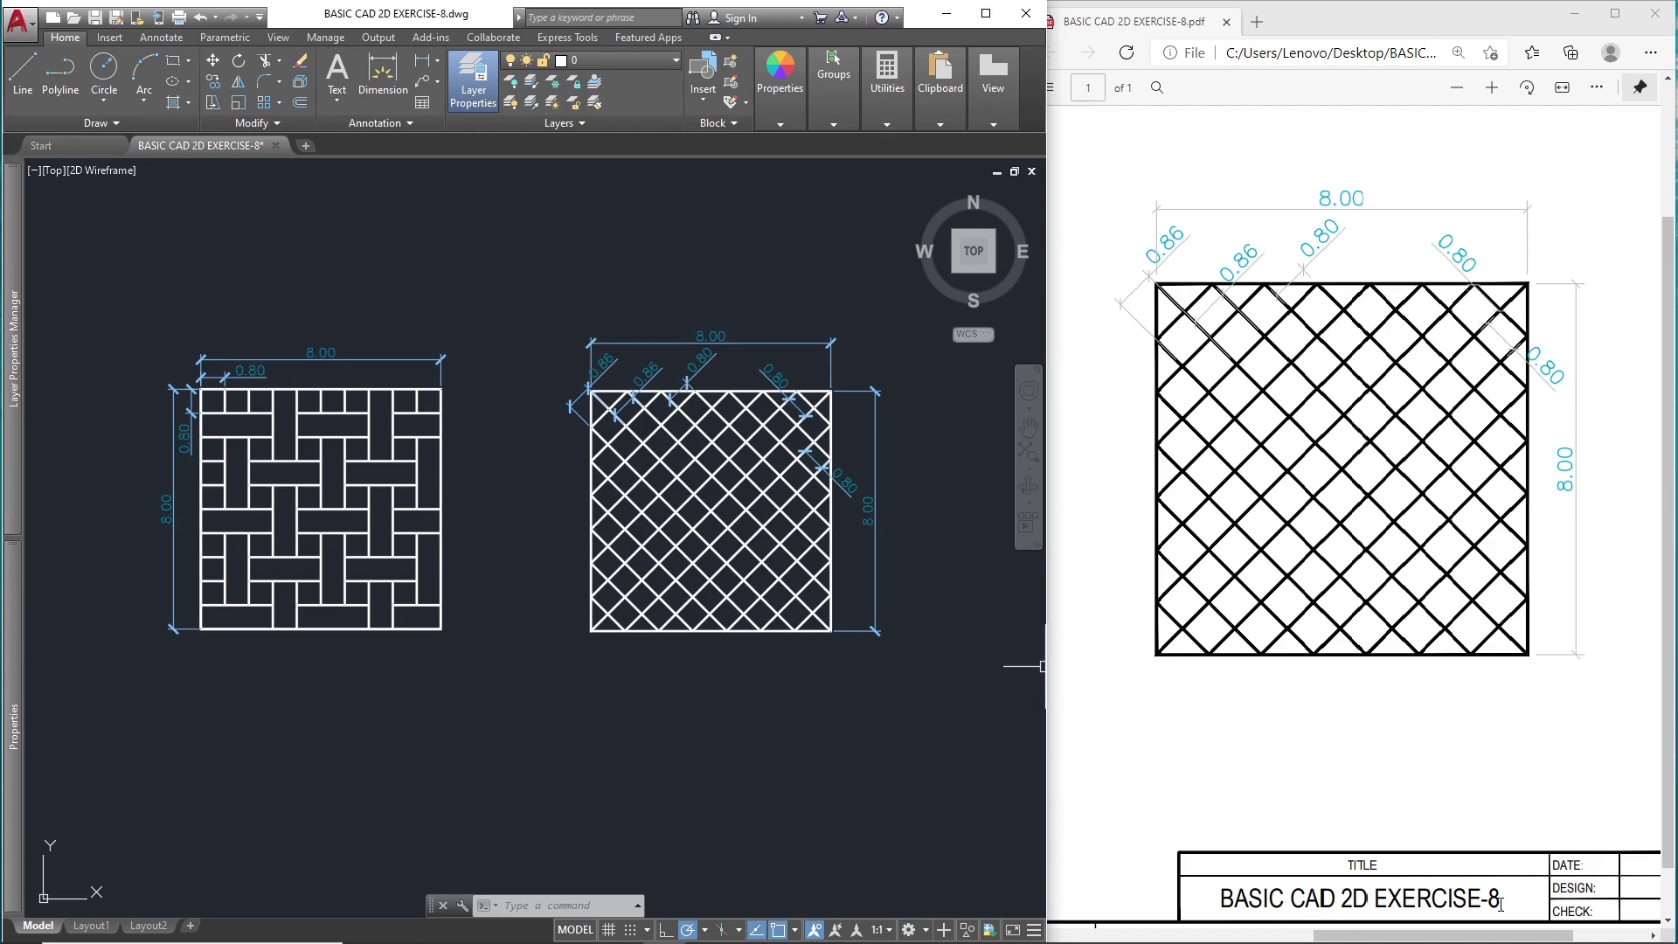
pyautogui.moveTo(1501, 900); pyautogui.dragTo(1493, 899)
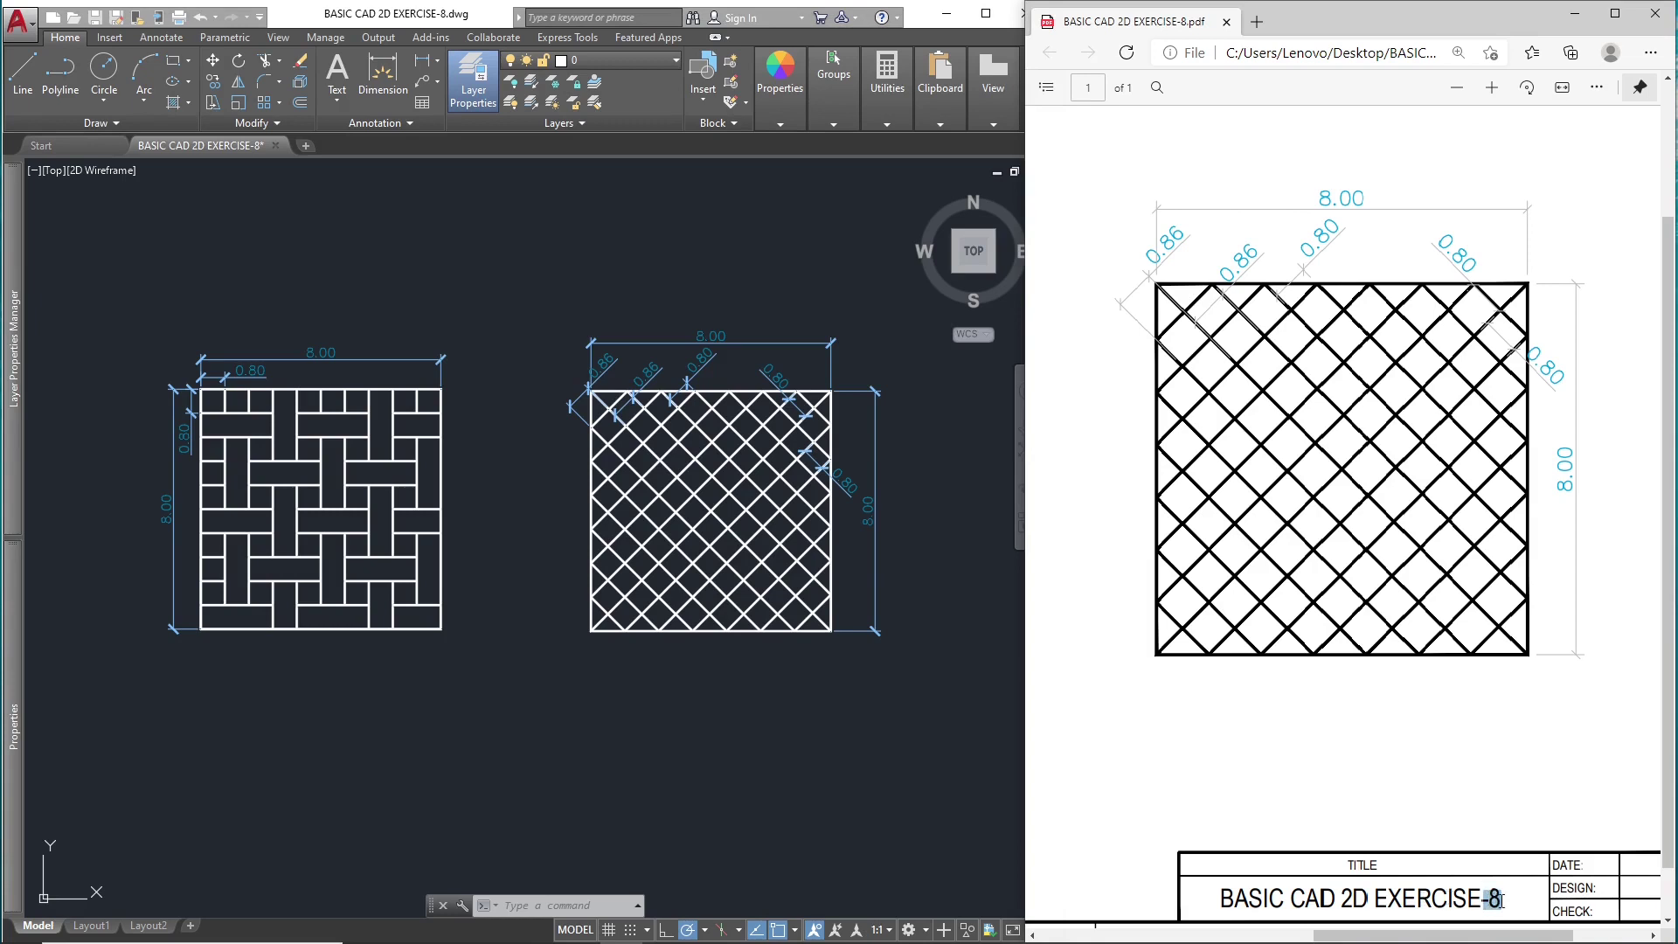
pyautogui.click(796, 780)
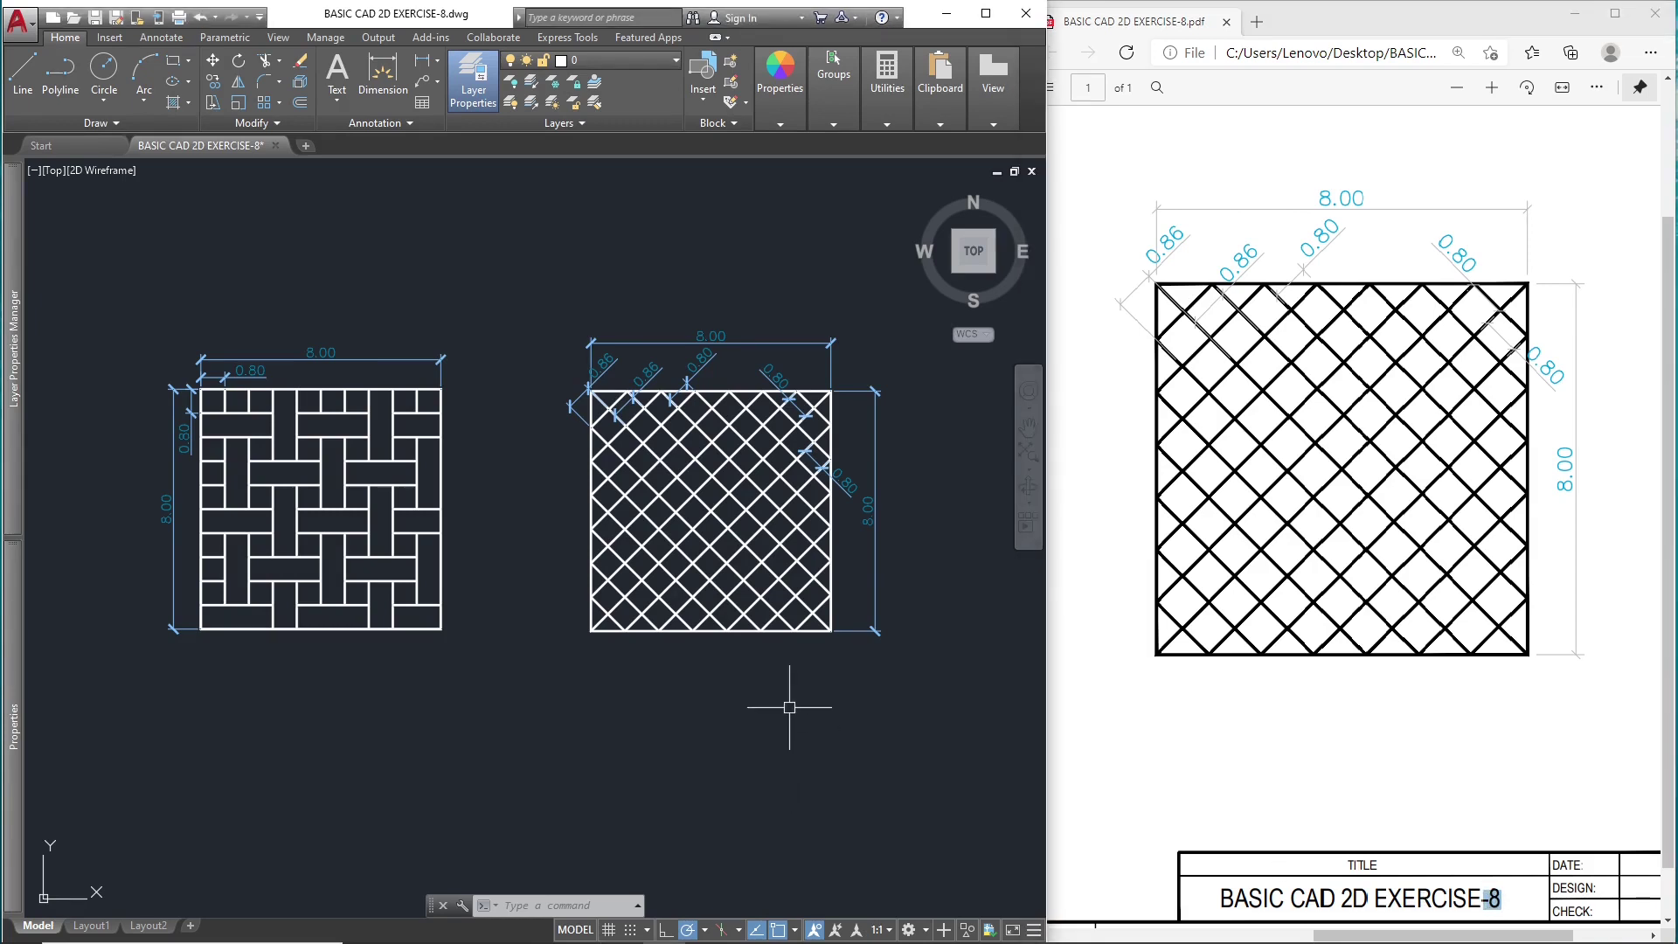
pyautogui.moveTo(832, 715); pyautogui.dragTo(818, 705, button='middle')
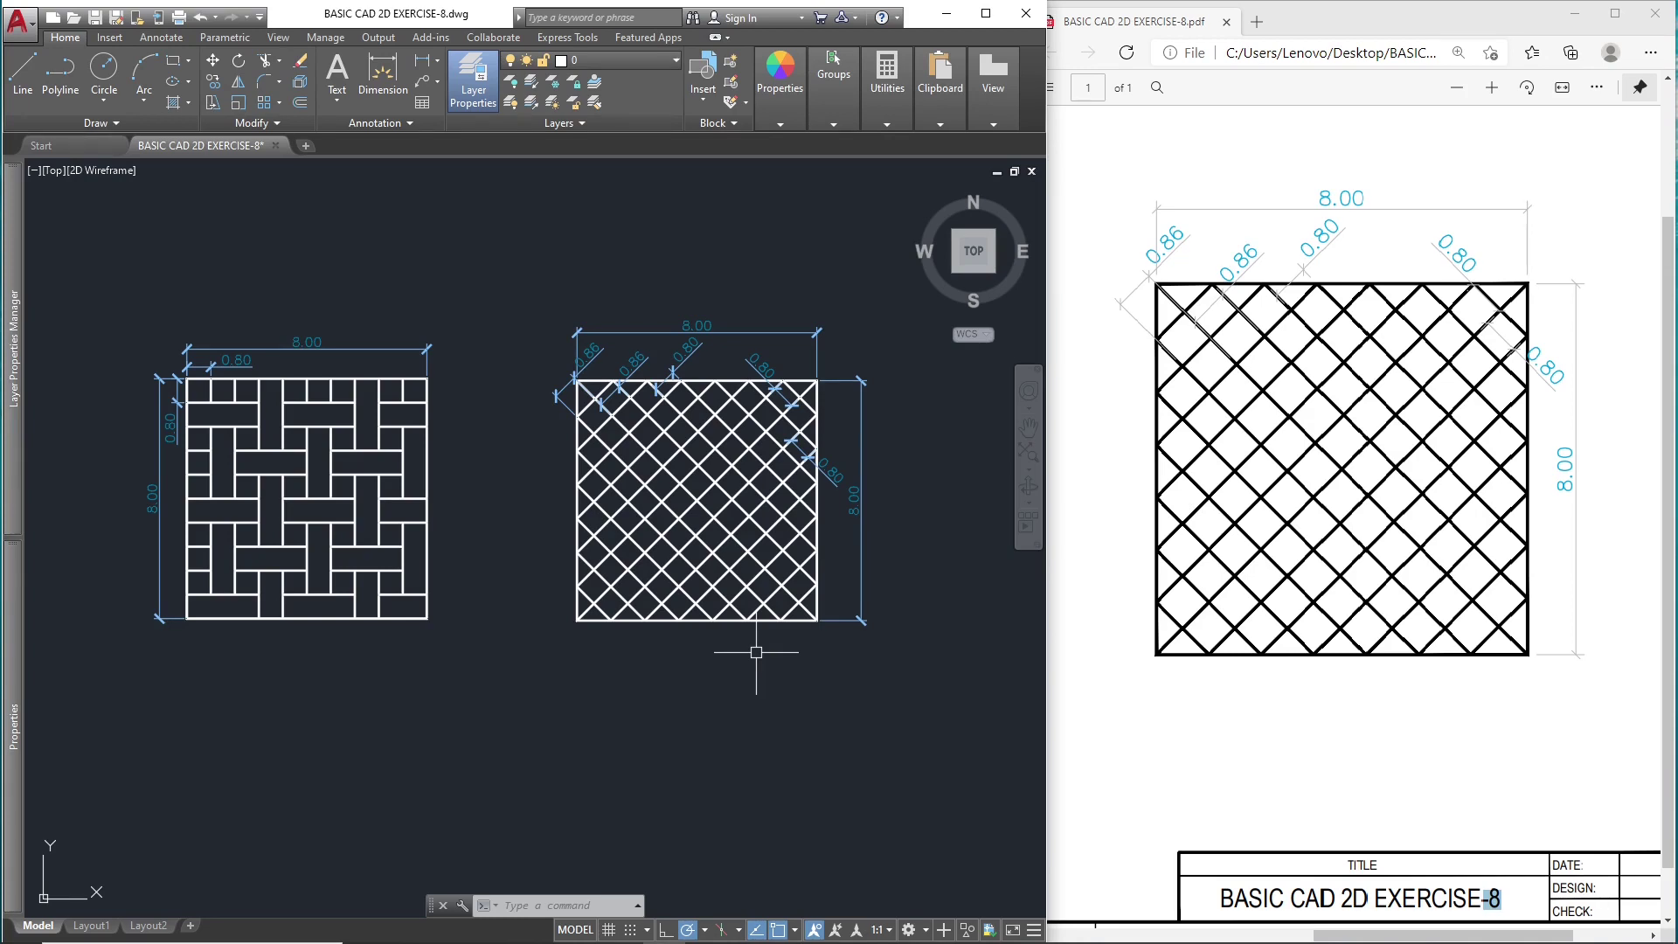
pyautogui.moveTo(792, 657); pyautogui.dragTo(790, 670, button='middle')
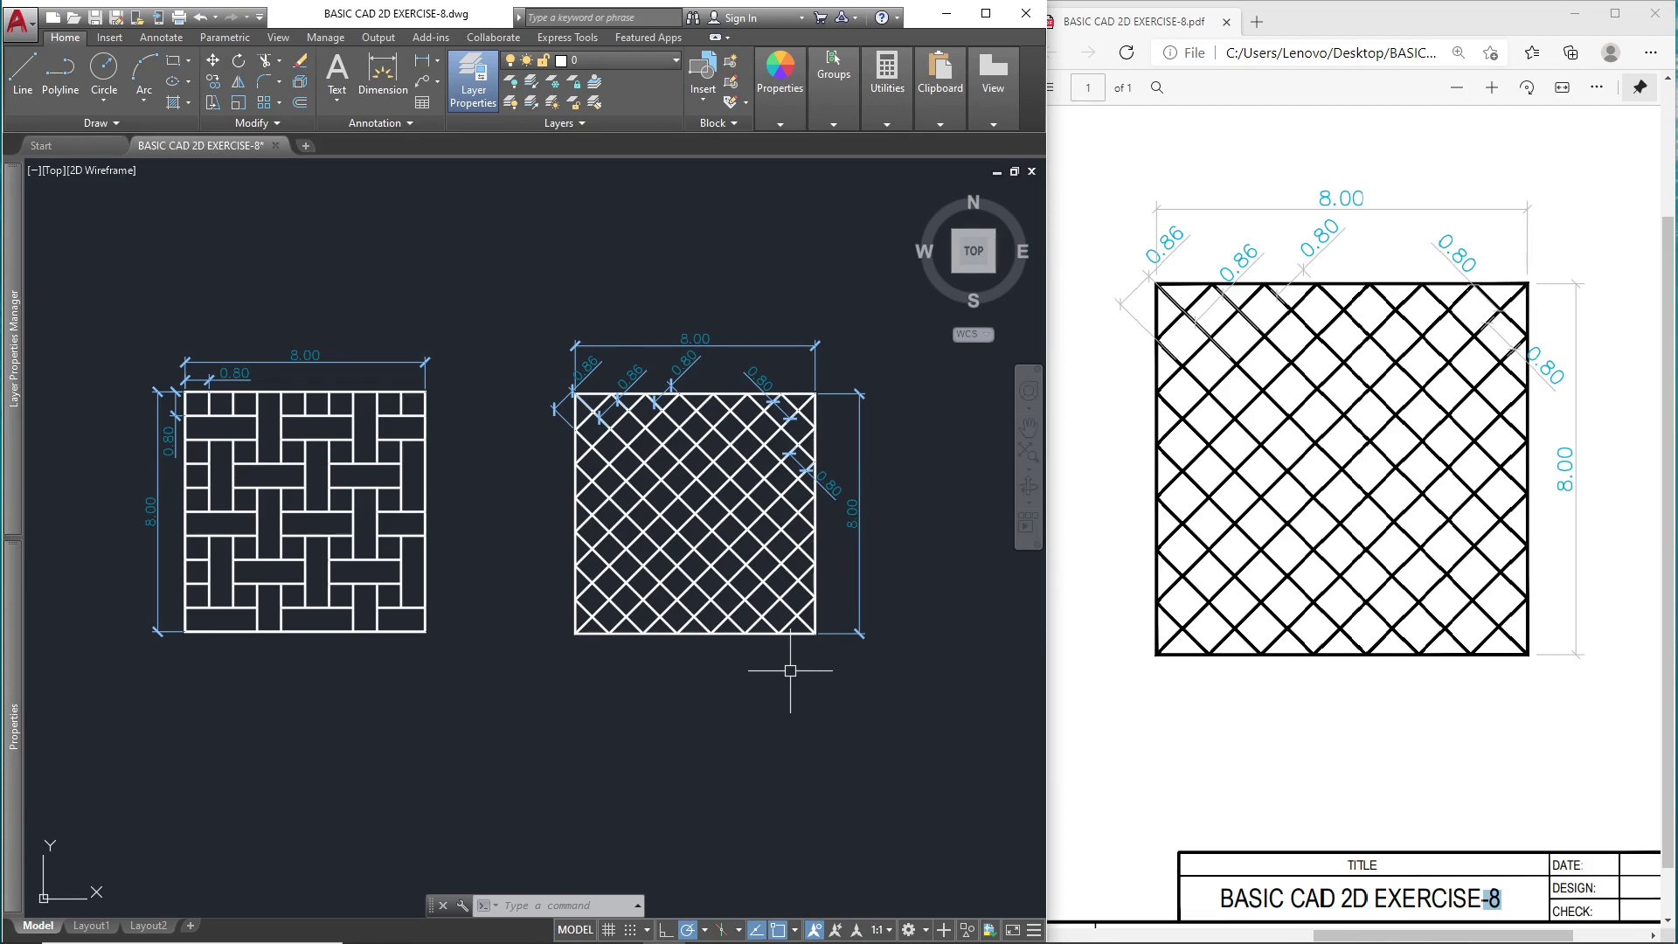
pyautogui.moveTo(790, 671); pyautogui.dragTo(786, 682, button='middle')
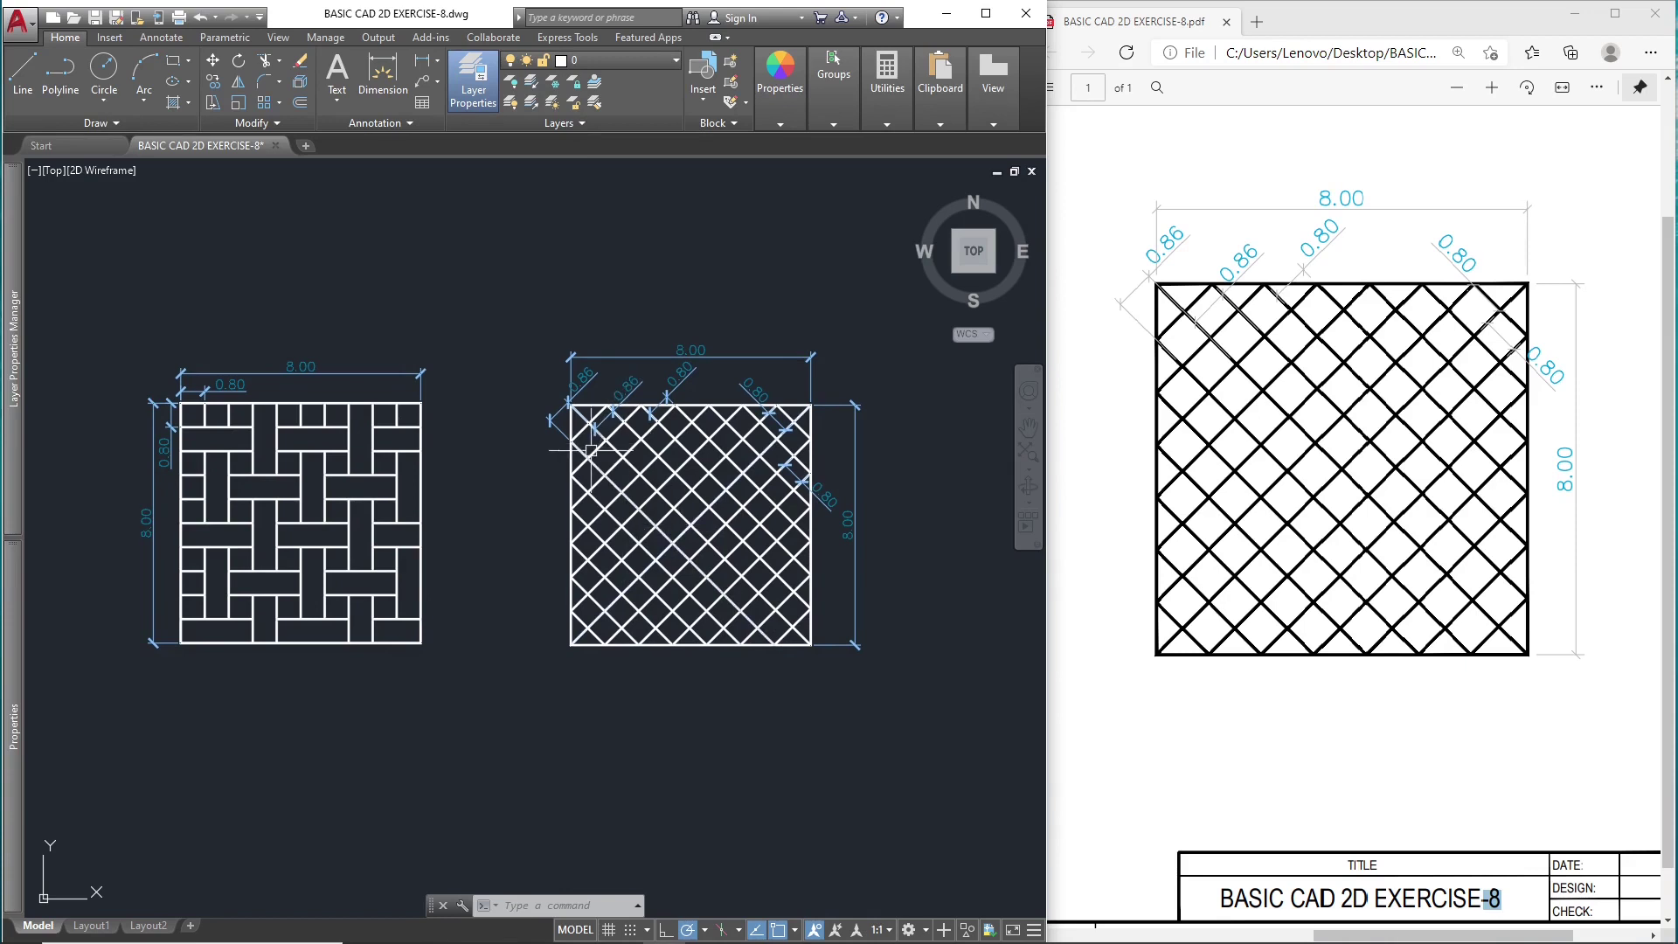
# - Save the BASIC CAD 2D EXERCISE-8 drawing under its existing file name
pyautogui.click(96, 16)
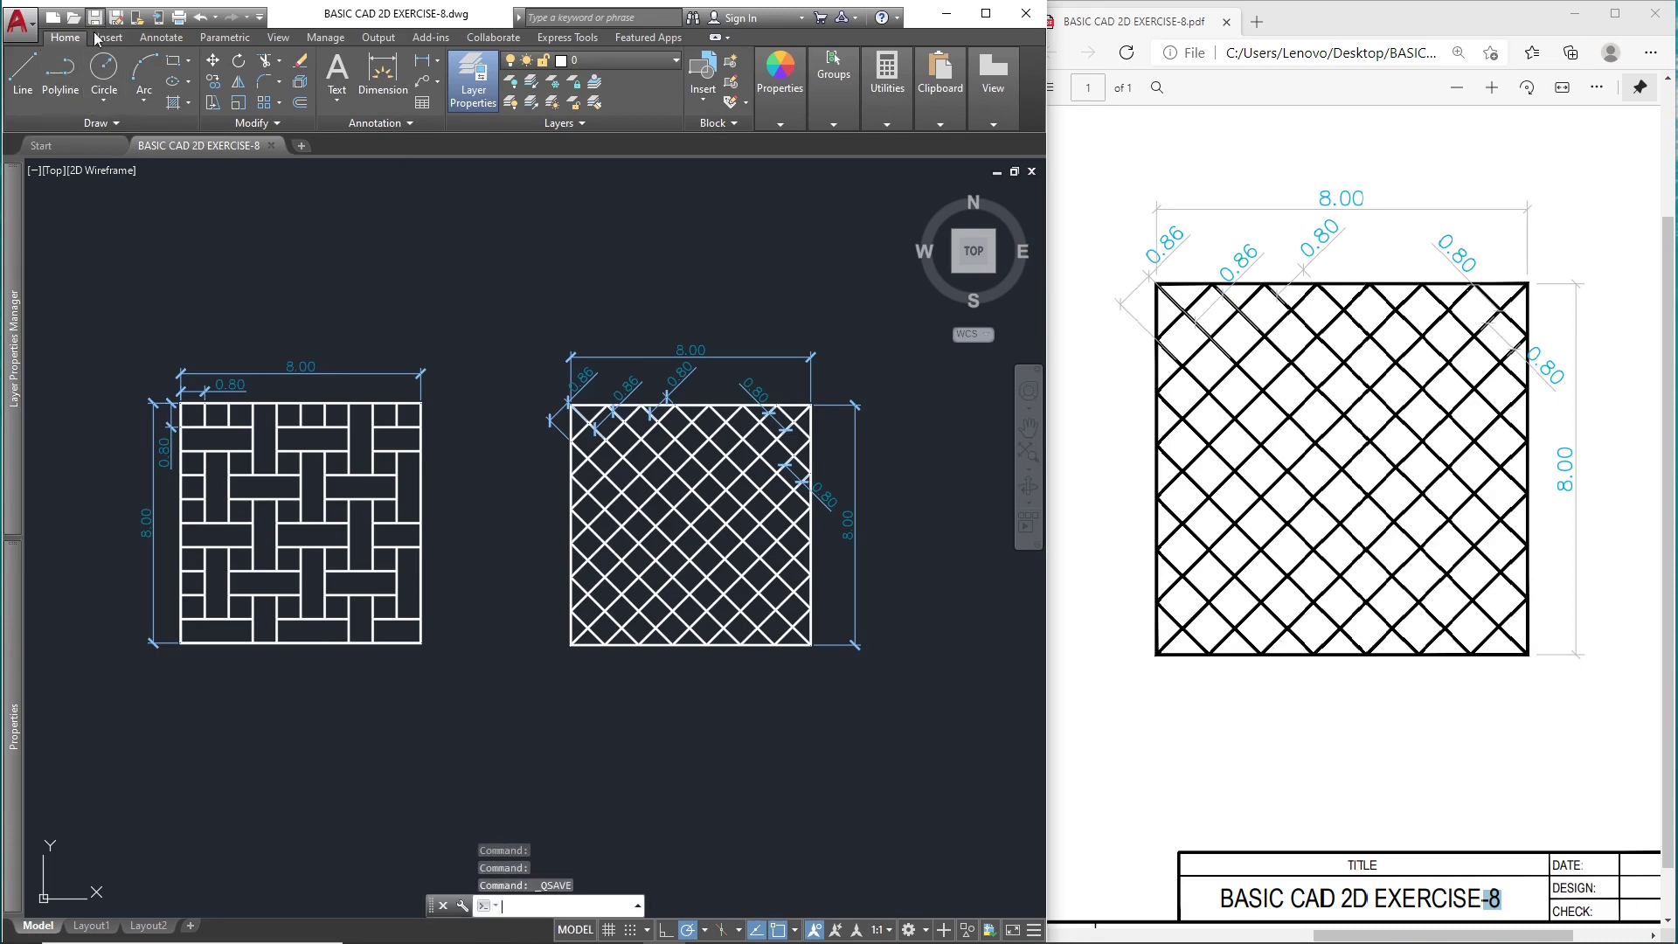
pyautogui.click(33, 26)
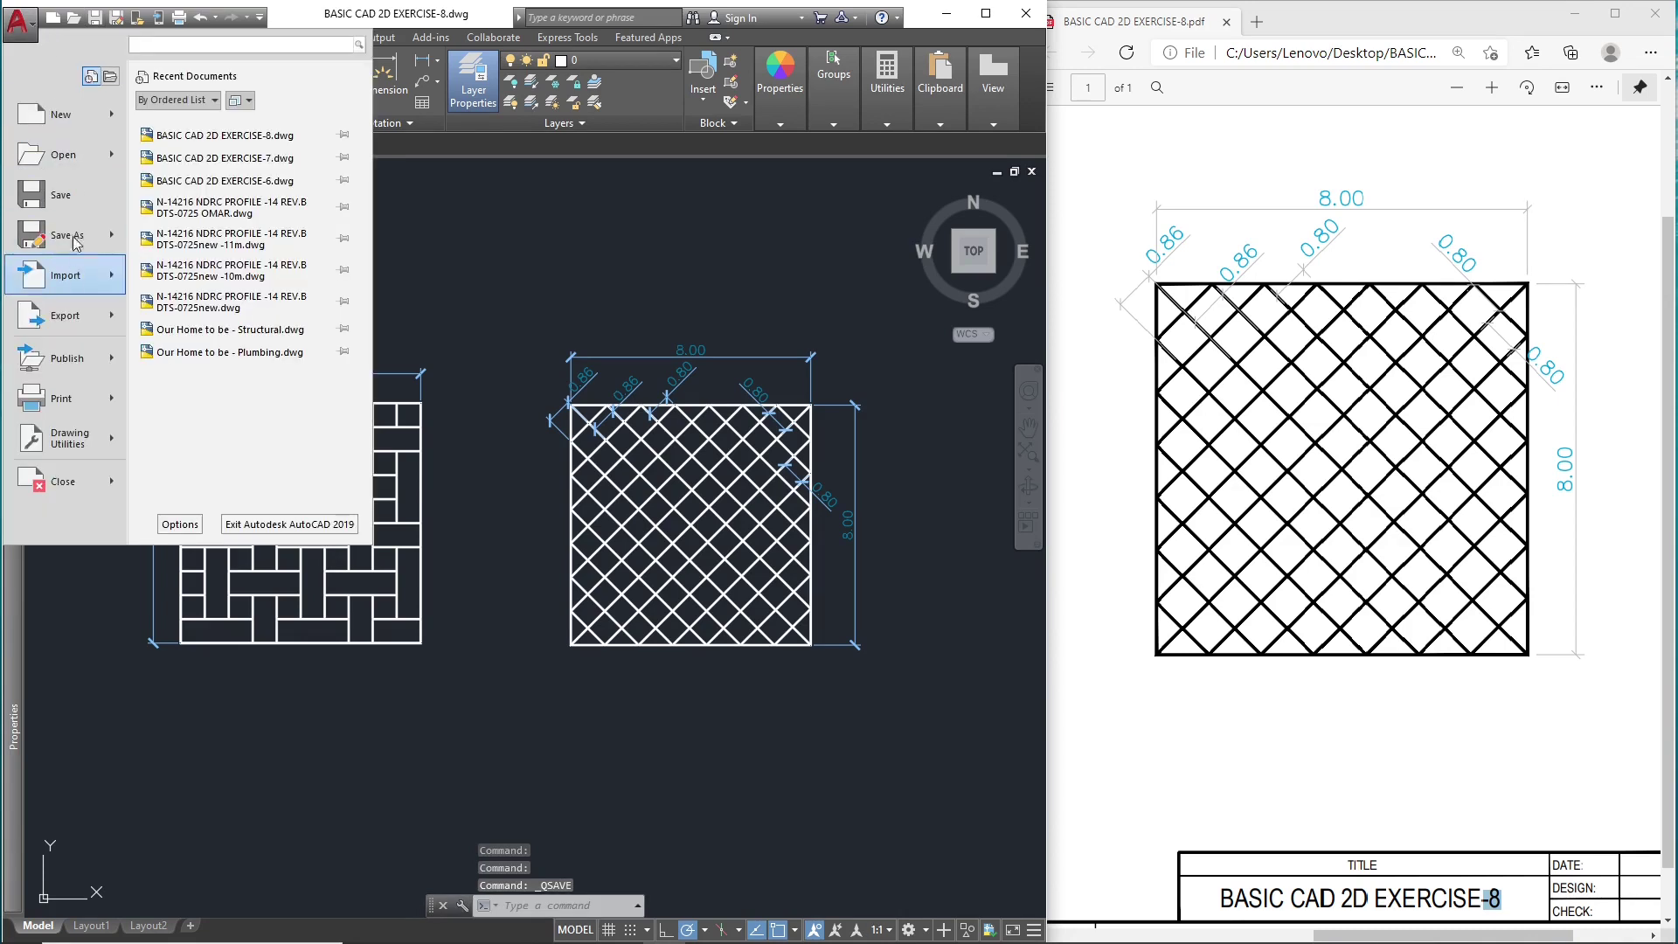
pyautogui.click(65, 195)
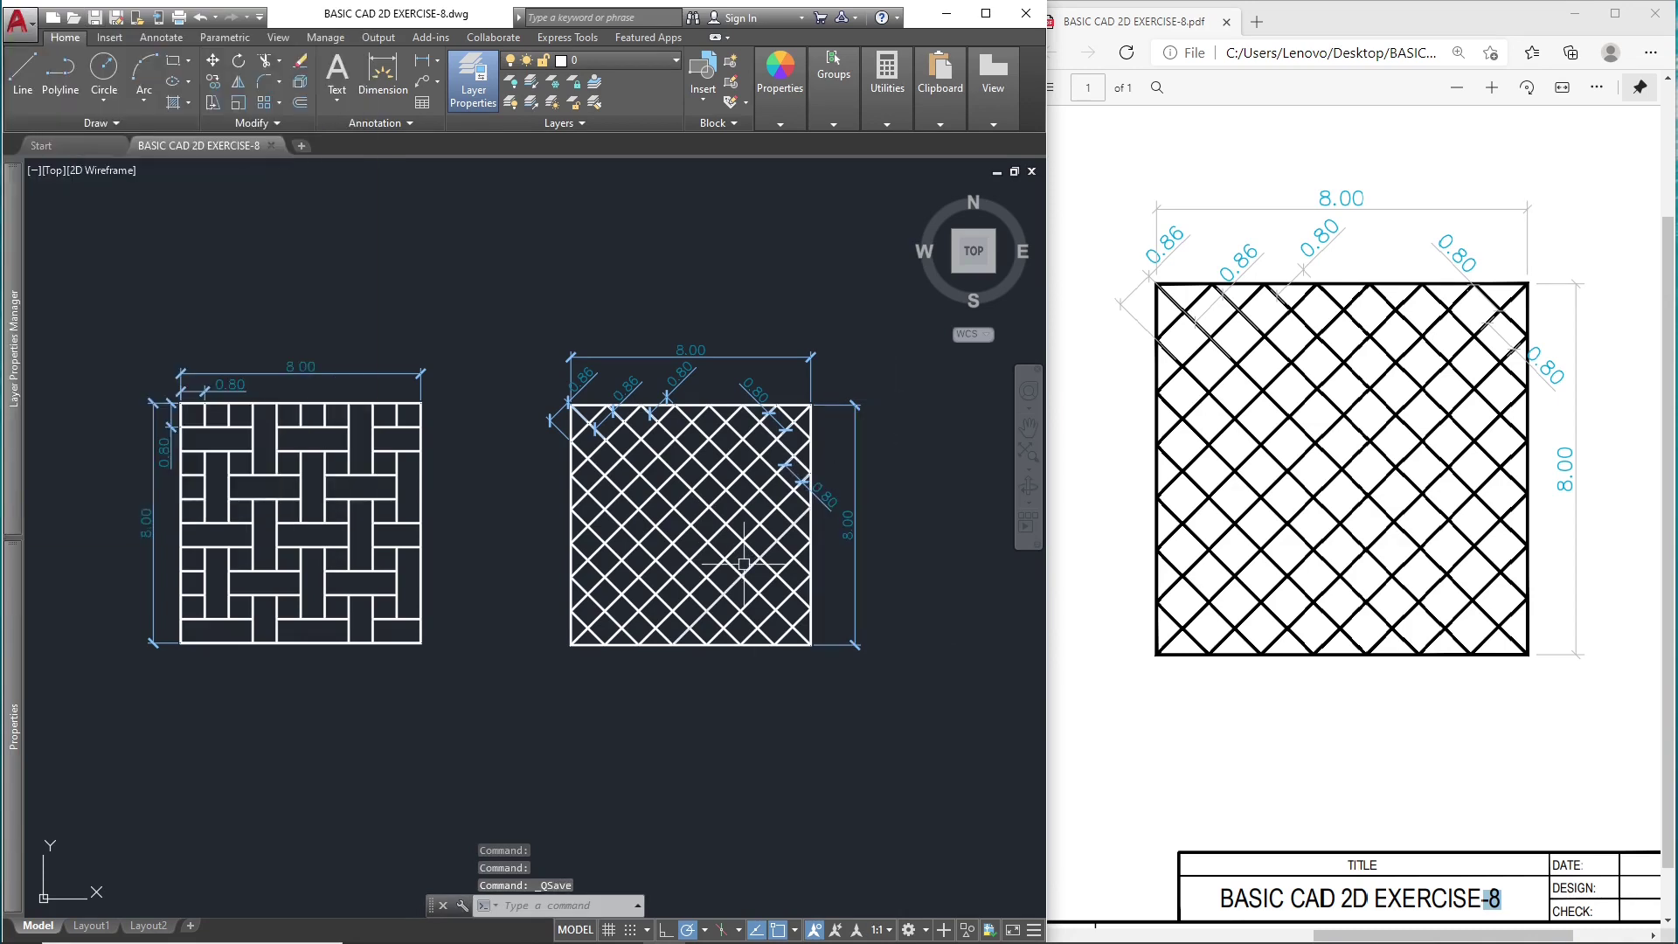